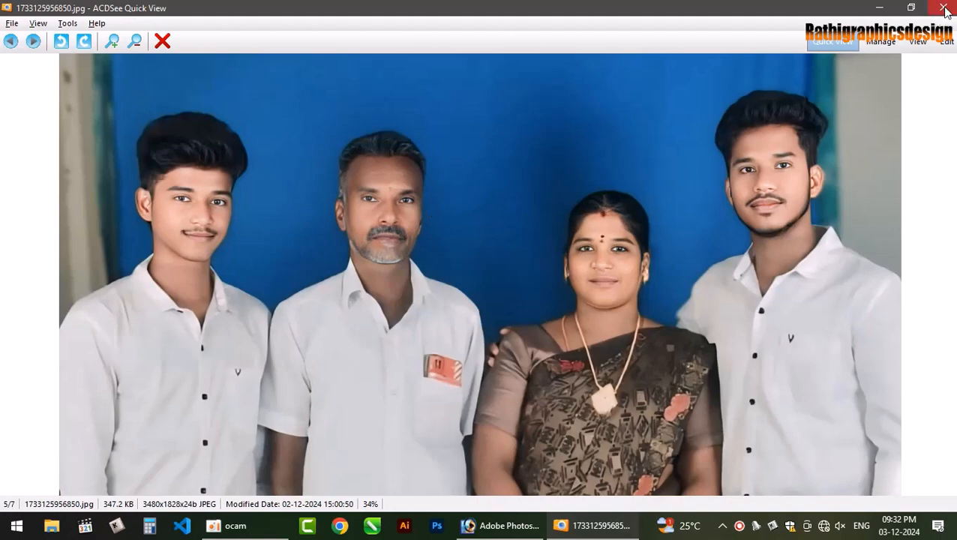
# - Close the photo viewer and switch to Adobe Photoshop, hiding the Layers palette
pyautogui.click(944, 8)
pyautogui.click(555, 525)
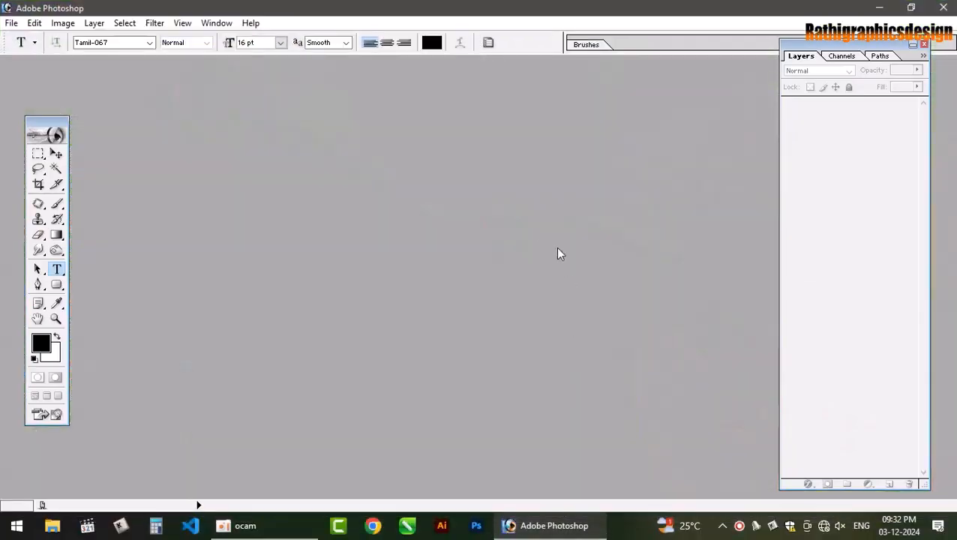
pyautogui.click(923, 44)
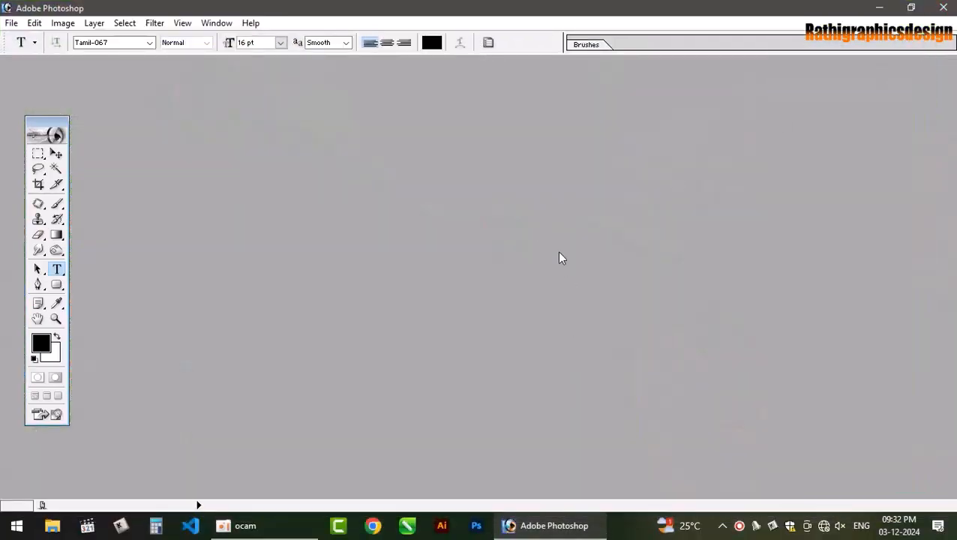
# - Create a white RGB document 18 by 12 inches at 300 pixels/inch and maximize its window
pyautogui.hotkey('ctrl', 'n')
pyautogui.press('Tab')
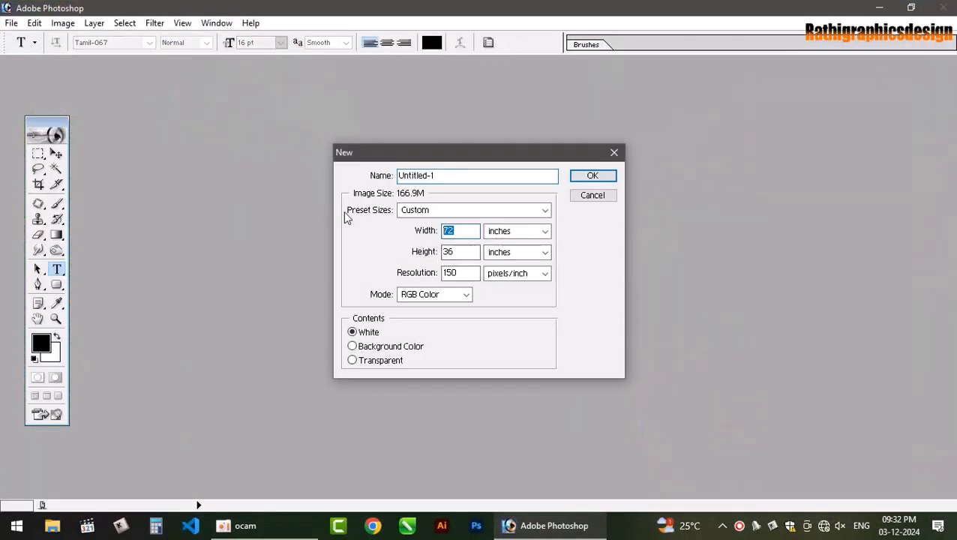
pyautogui.write('12')
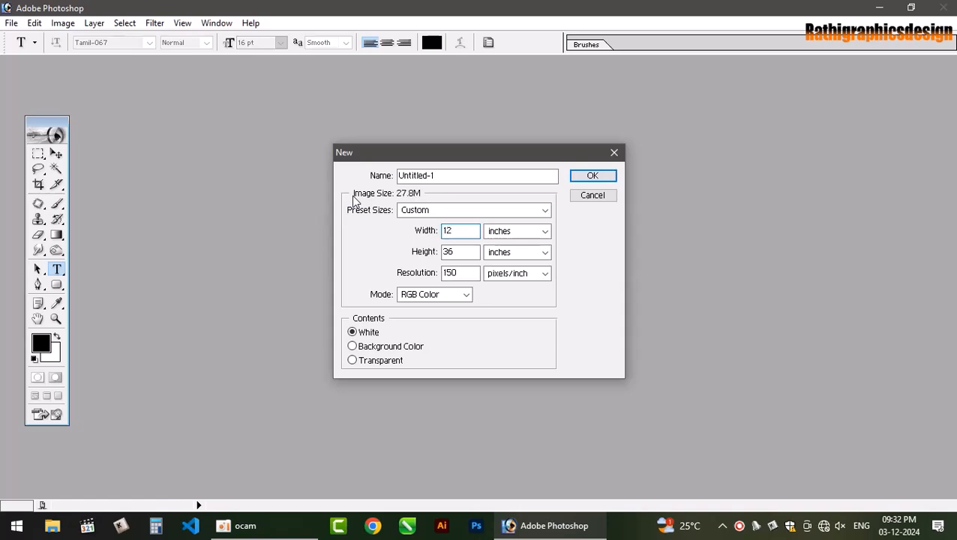
pyautogui.press('BackSpace')
pyautogui.write('8')
pyautogui.press('Tab')
pyautogui.press('Tab')
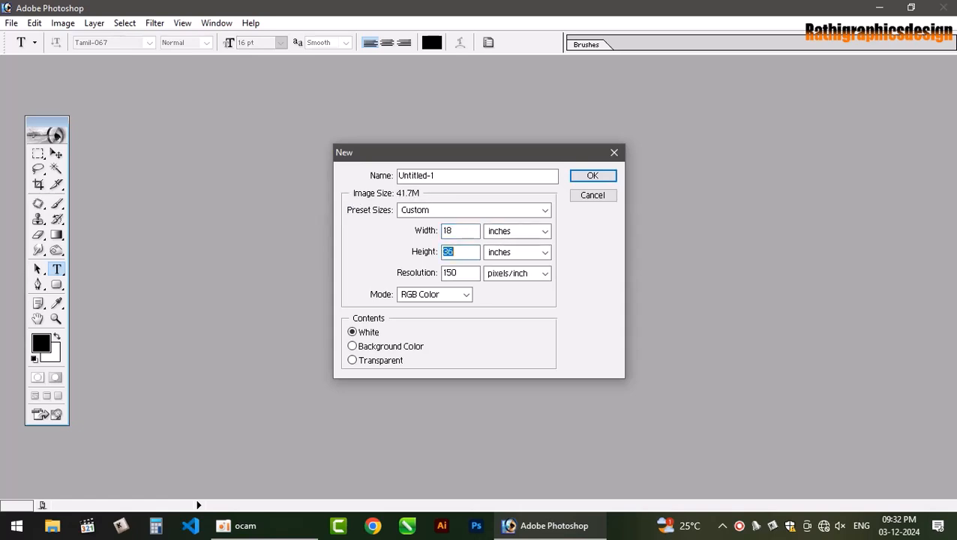
pyautogui.write('12')
pyautogui.press('Tab')
pyautogui.press('Tab')
pyautogui.write('3')
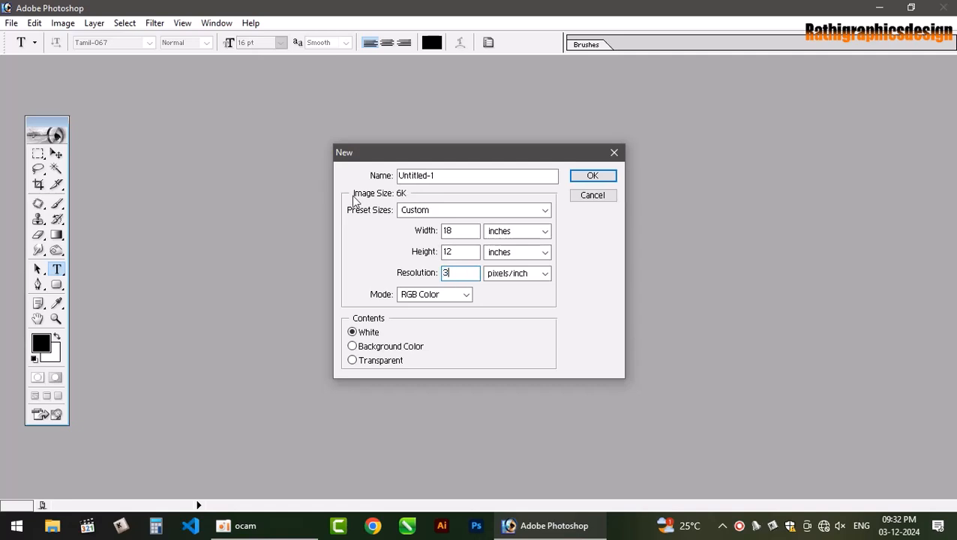
pyautogui.write('00')
pyautogui.press('Tab')
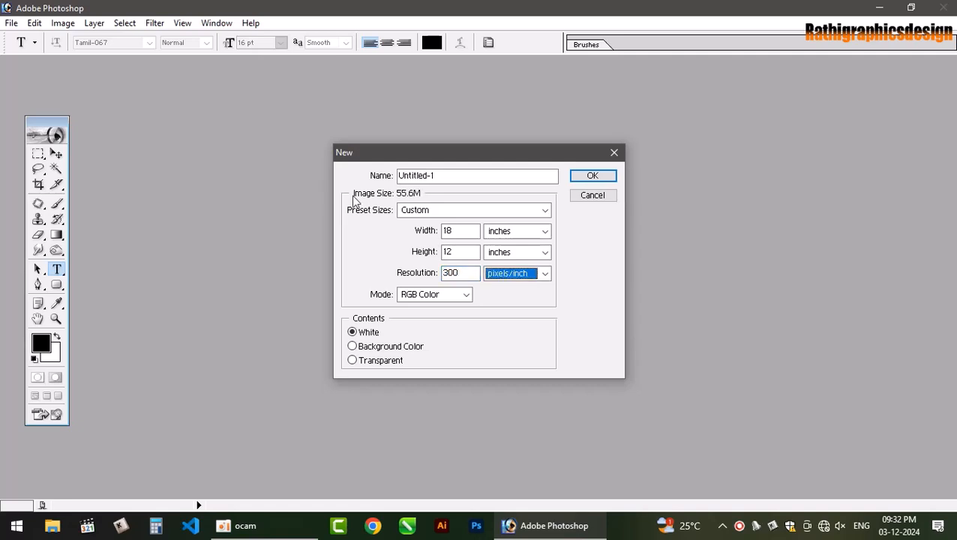
pyautogui.press('Return')
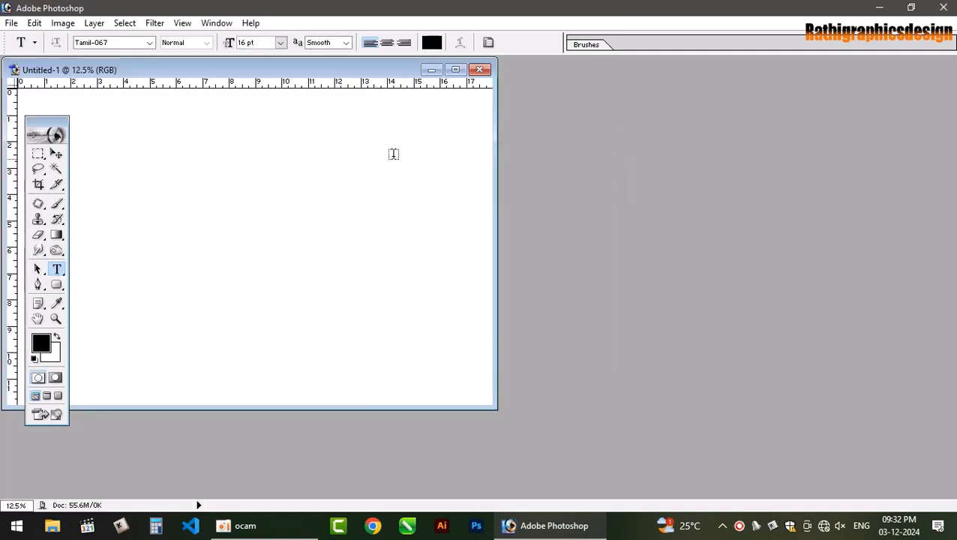
pyautogui.click(455, 70)
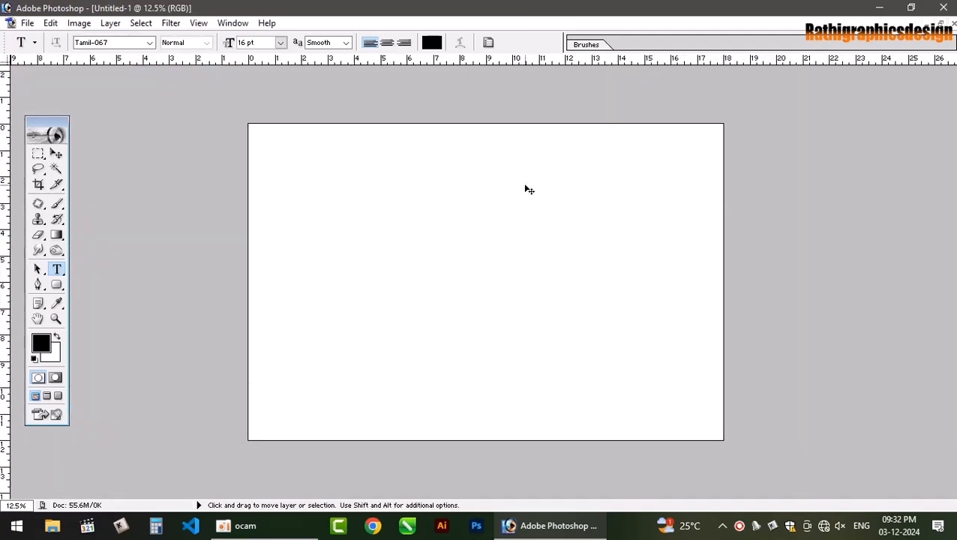
# - Open the family photo 1733125956850.jpg and maximize its window
pyautogui.hotkey('ctrl', 'o')
pyautogui.doubleClick(105, 227)
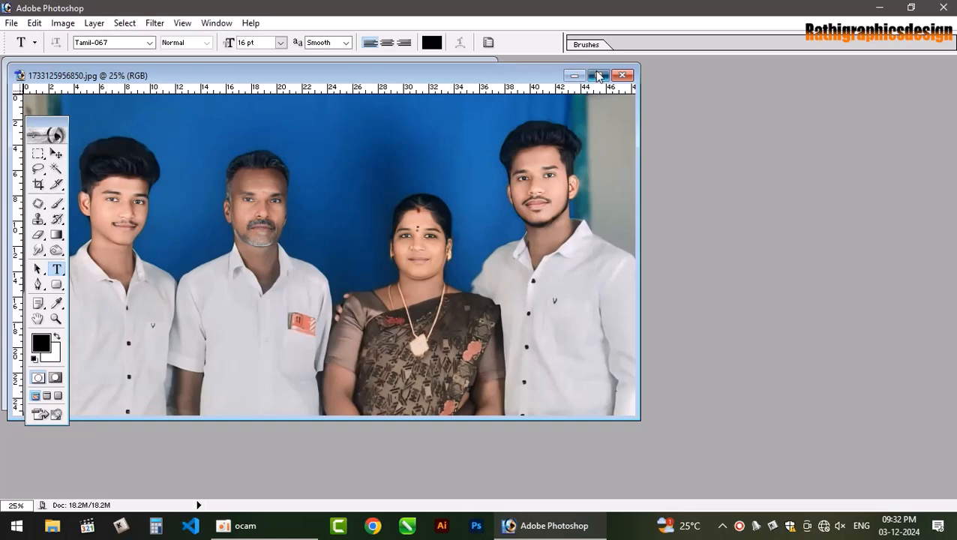
pyautogui.click(596, 77)
# - Duplicate the family photo's Background layer and hide the Layers palette again
pyautogui.press('v')
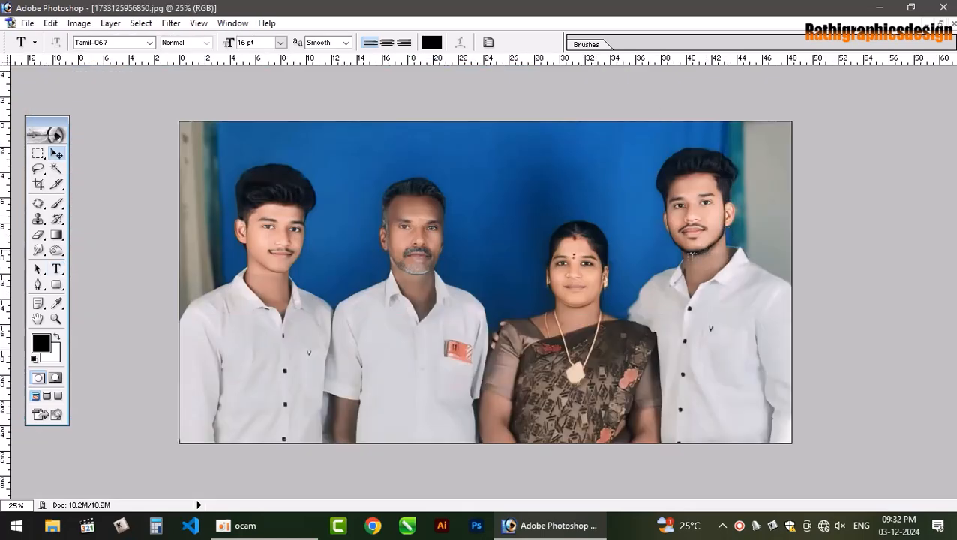
pyautogui.press('F7')
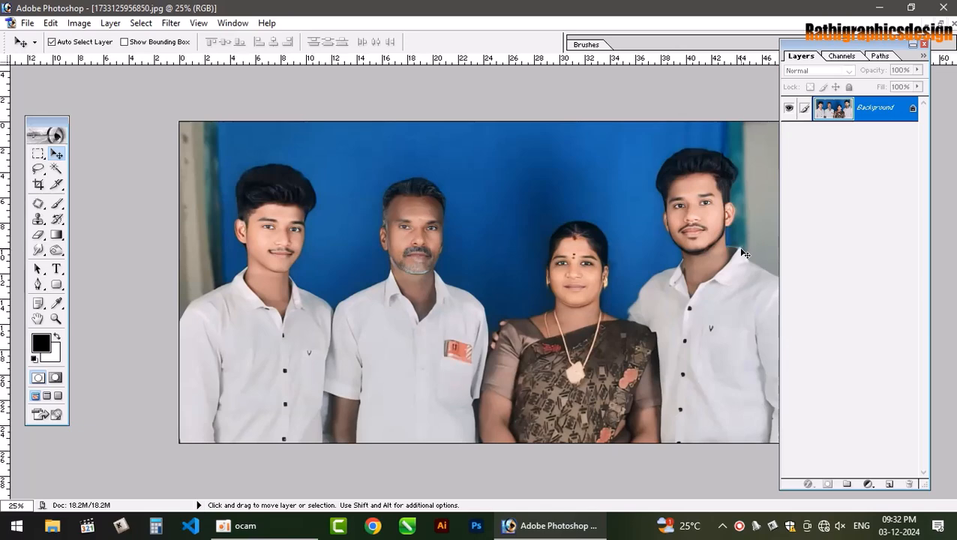
pyautogui.press('F2')
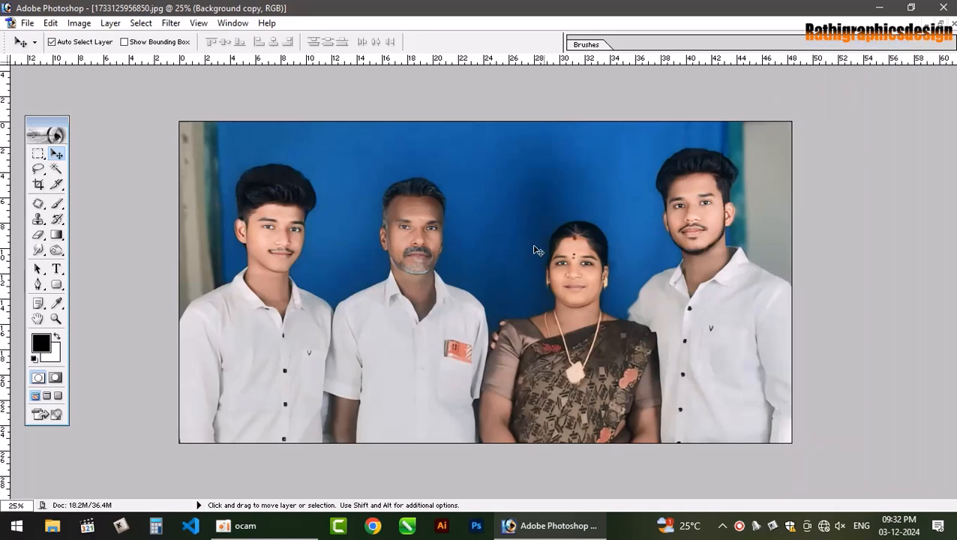
pyautogui.click(924, 43)
# - Examine the grey-bearded man's face up close at 200% to judge the photo's detail
pyautogui.hotkey('ctrl', '+')
pyautogui.hotkey('ctrl', '+')
pyautogui.hotkey('ctrl', '+')
pyautogui.hotkey('ctrl', '+')
pyautogui.hotkey('ctrl', '+')
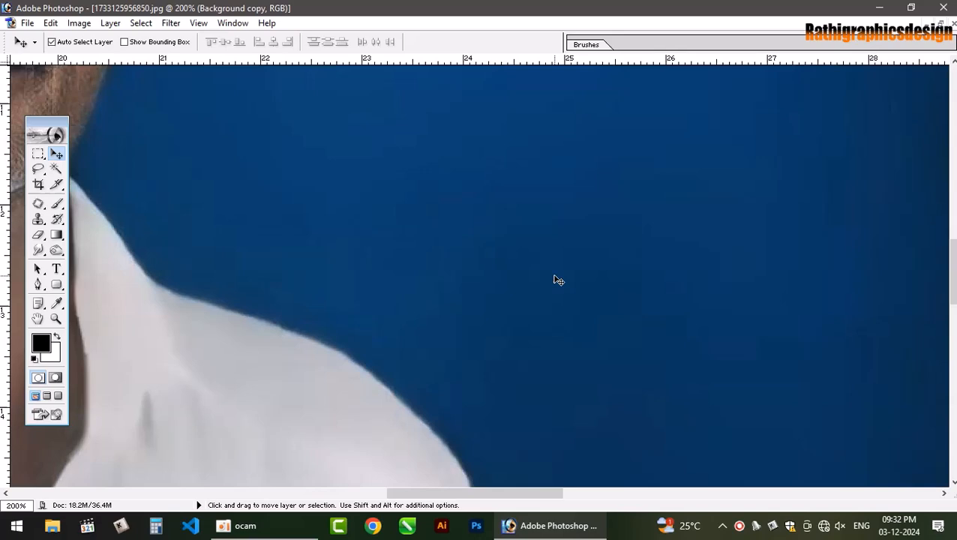
pyautogui.press('space')
pyautogui.moveTo(347, 257); pyautogui.dragTo(688, 498)
pyautogui.moveTo(353, 203); pyautogui.dragTo(420, 393)
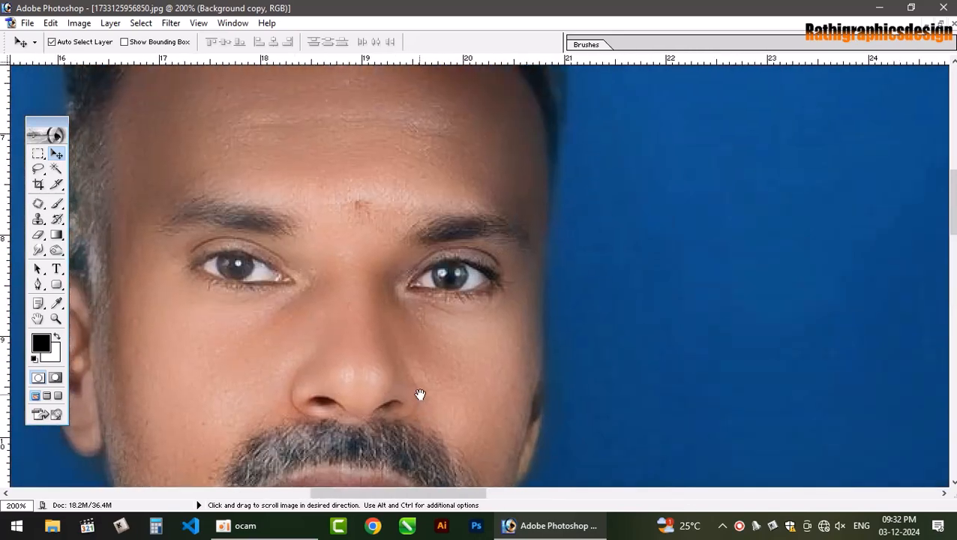
pyautogui.hotkey('ctrl', '-')
pyautogui.hotkey('ctrl', '-')
pyautogui.hotkey('ctrl', '-')
pyautogui.hotkey('ctrl', '-')
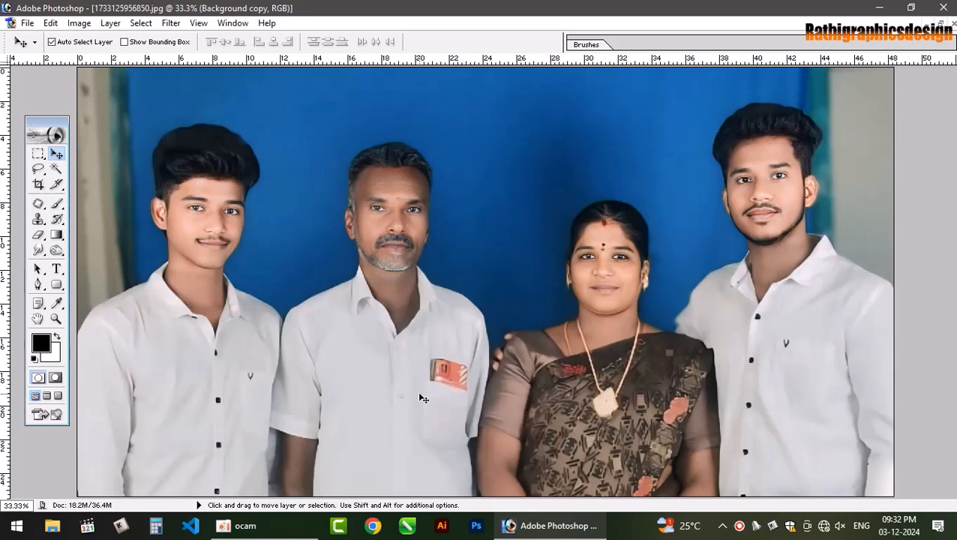
# - Resample the family photo to a resolution of 150 pixels/inch with constrained proportions and bicubic resampling
pyautogui.click(78, 23)
pyautogui.click(109, 132)
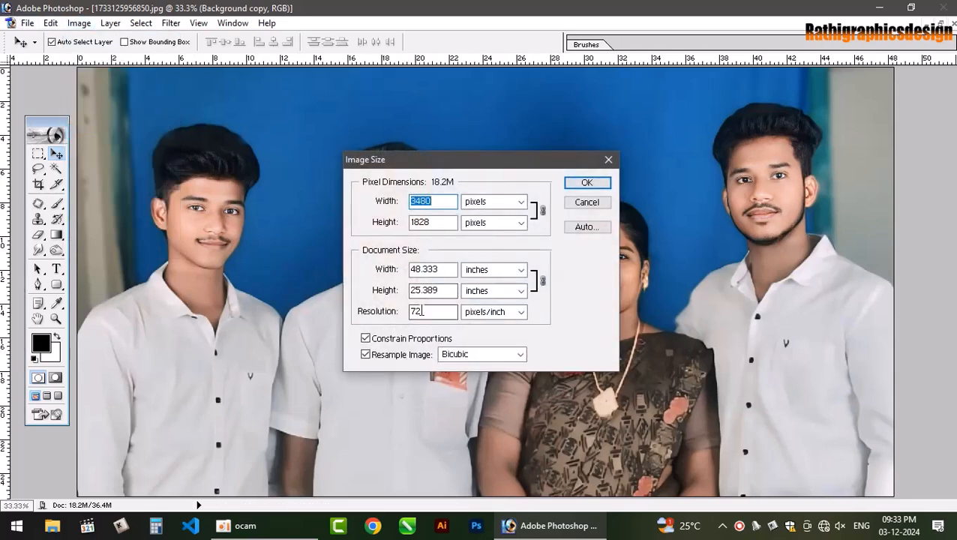
pyautogui.press('Tab')
pyautogui.press('Tab')
pyautogui.press('Tab')
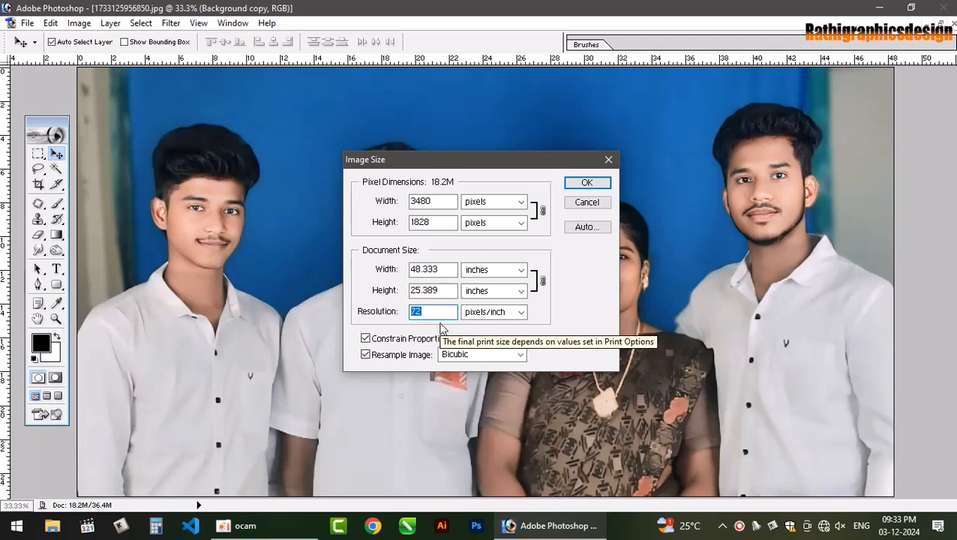
pyautogui.write('150')
pyautogui.press('Return')
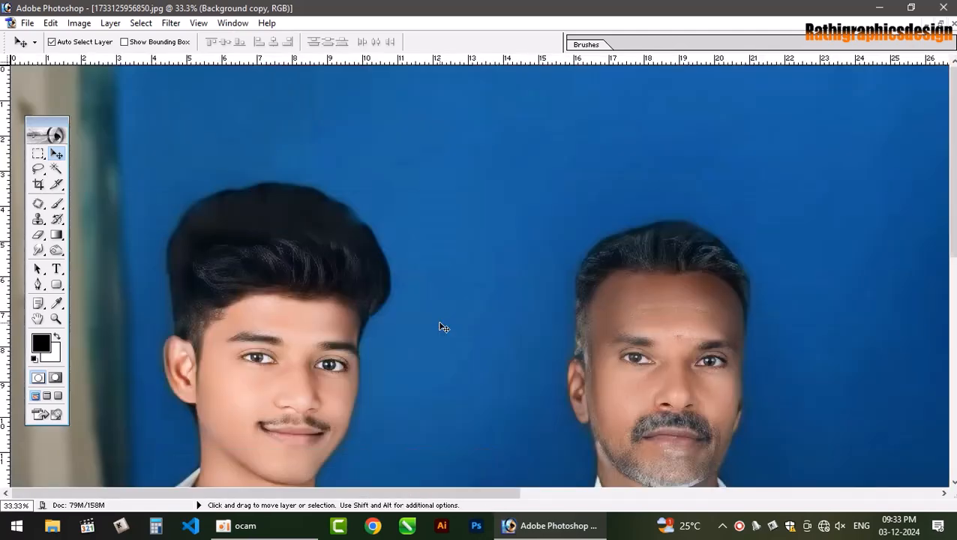
# - Inspect the enlarged photo, checking the grey-bearded man's face for noise and skin texture
pyautogui.hotkey('ctrl', '0')
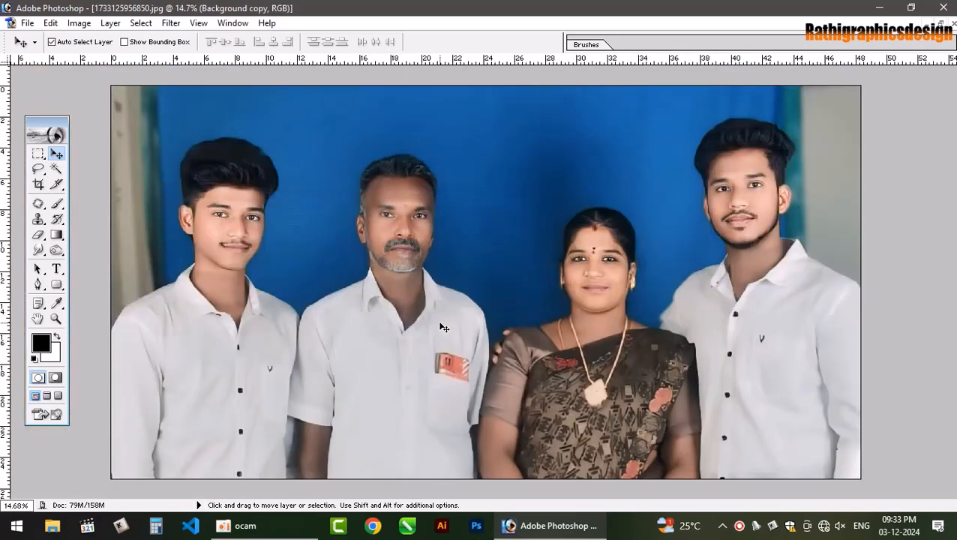
pyautogui.hotkey('ctrl', '+')
pyautogui.hotkey('ctrl', '+')
pyautogui.hotkey('ctrl', '+')
pyautogui.hotkey('ctrl', '+')
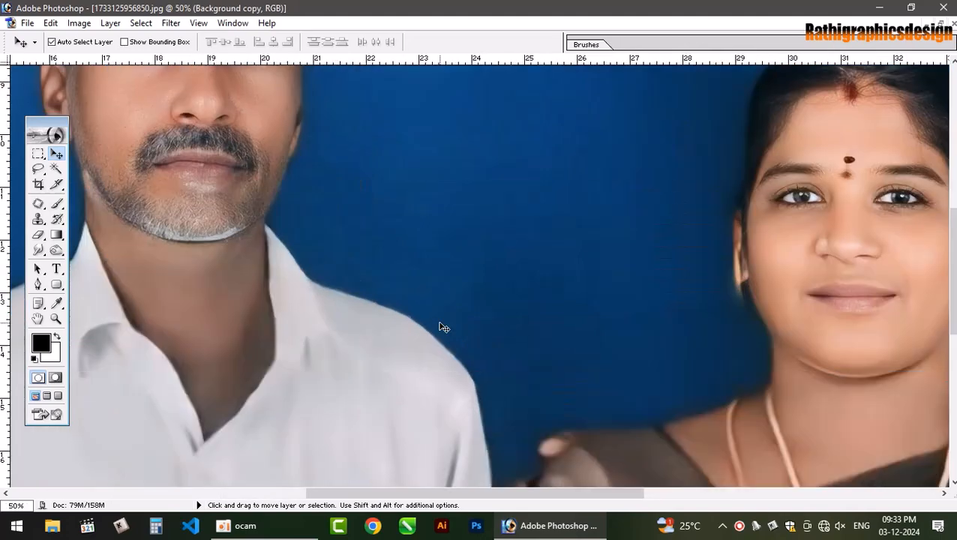
pyautogui.press('space')
pyautogui.moveTo(359, 320); pyautogui.dragTo(468, 516)
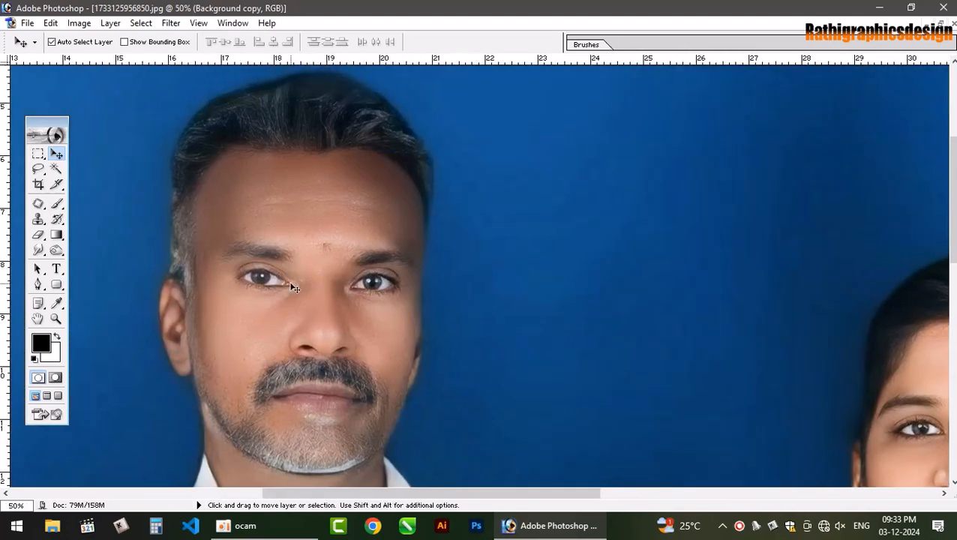
pyautogui.hotkey('ctrl', '+')
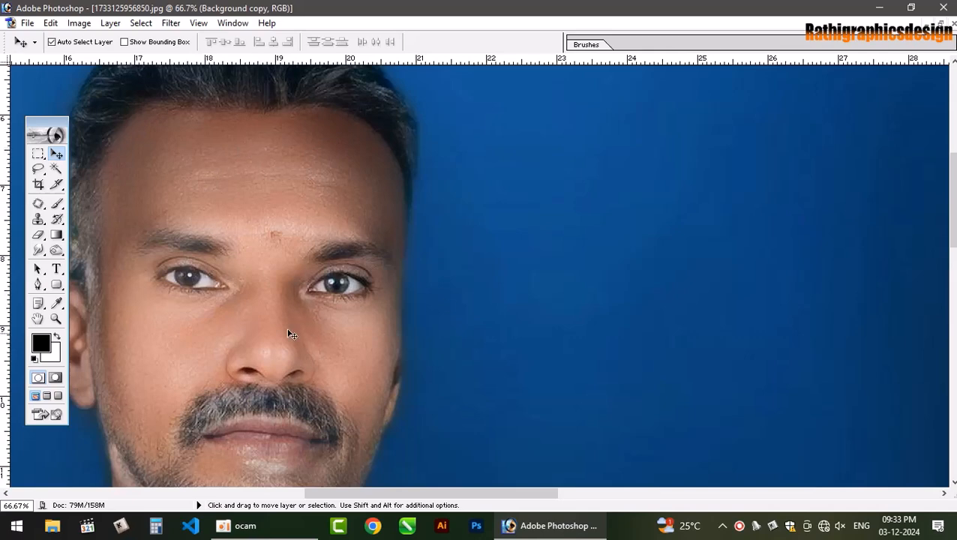
# - Open the Topaz DeNoise 5 filter, preview the grey-bearded man's face, and set Overall Strength to 0.19
pyautogui.click(170, 24)
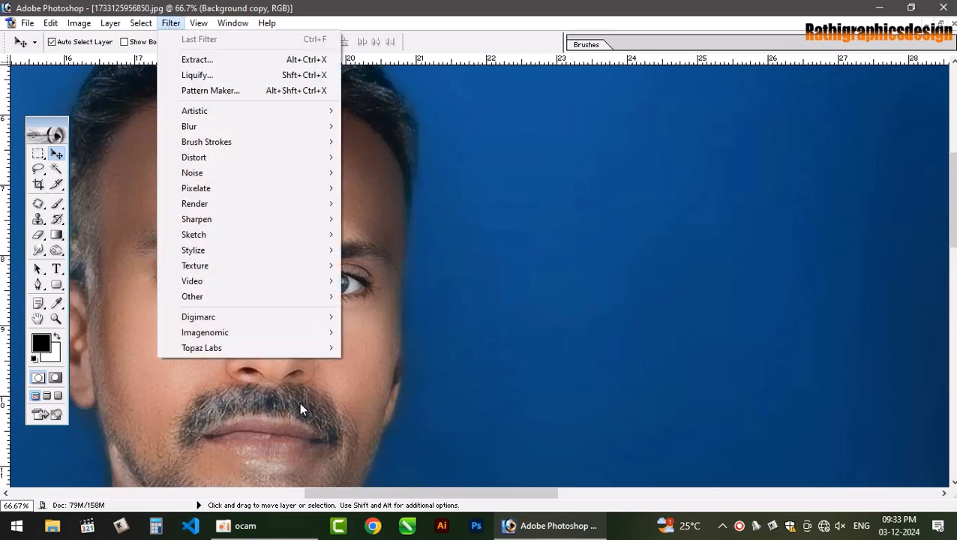
pyautogui.moveTo(285, 353)
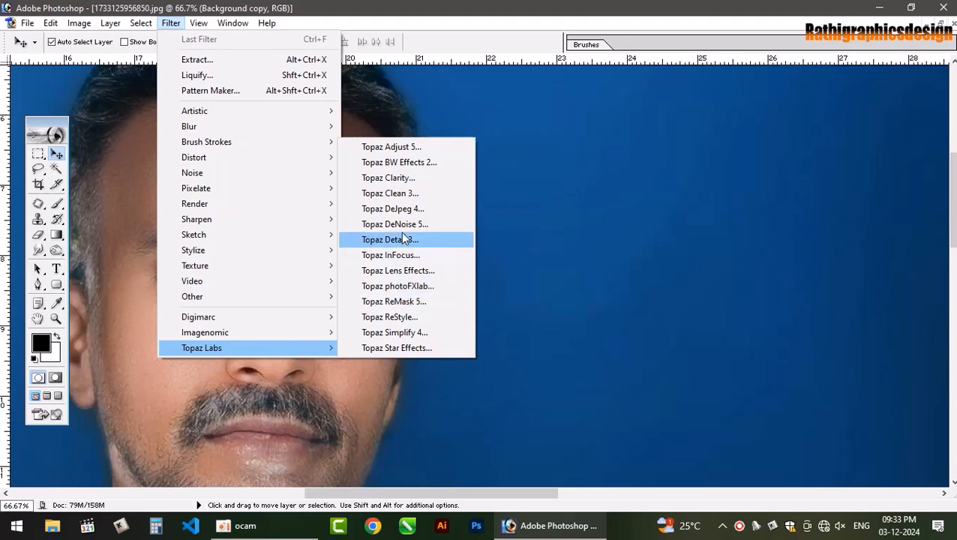
pyautogui.click(393, 225)
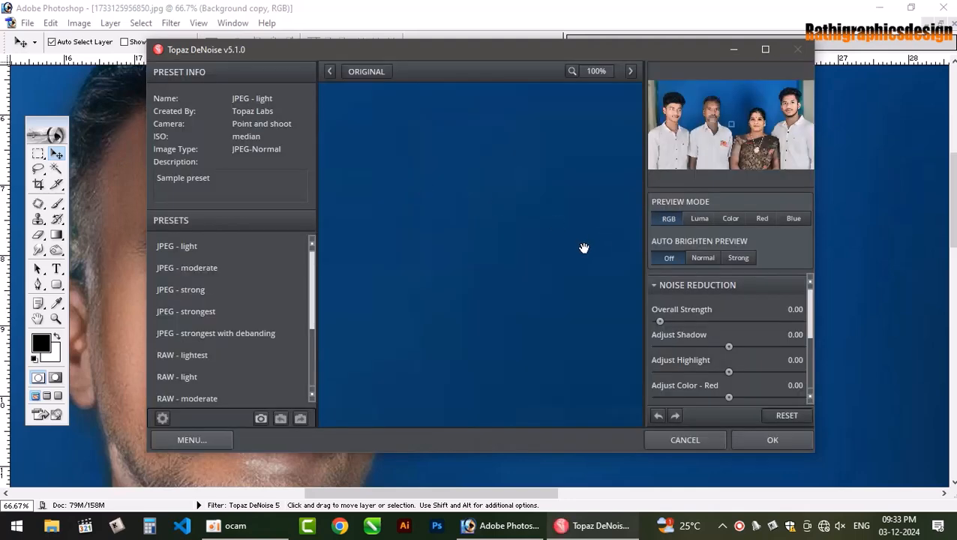
pyautogui.moveTo(731, 125); pyautogui.dragTo(712, 108)
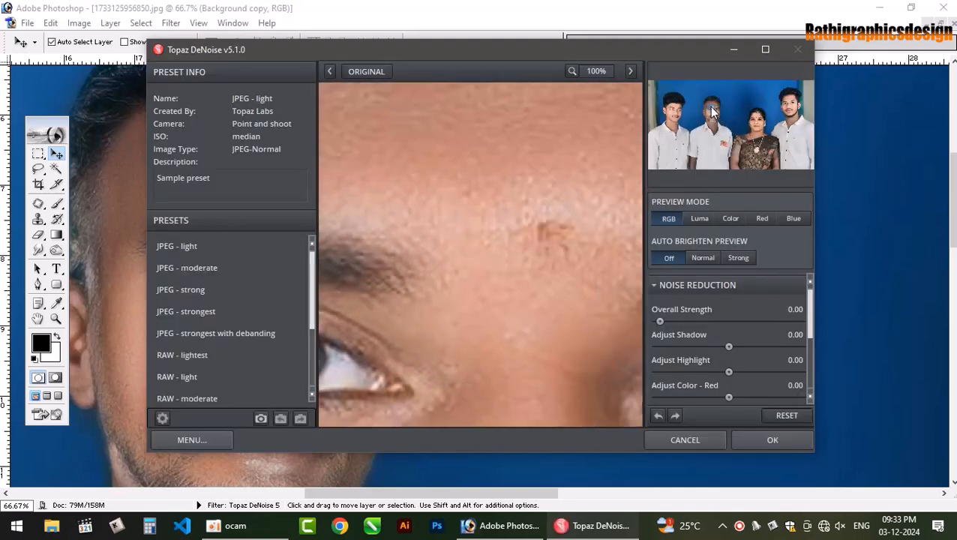
pyautogui.moveTo(671, 327); pyautogui.dragTo(686, 322)
# - Apply the noise reduction with the JPEG - strongest preset and an Overall Strength of 0.33
pyautogui.moveTo(529, 325); pyautogui.dragTo(530, 162)
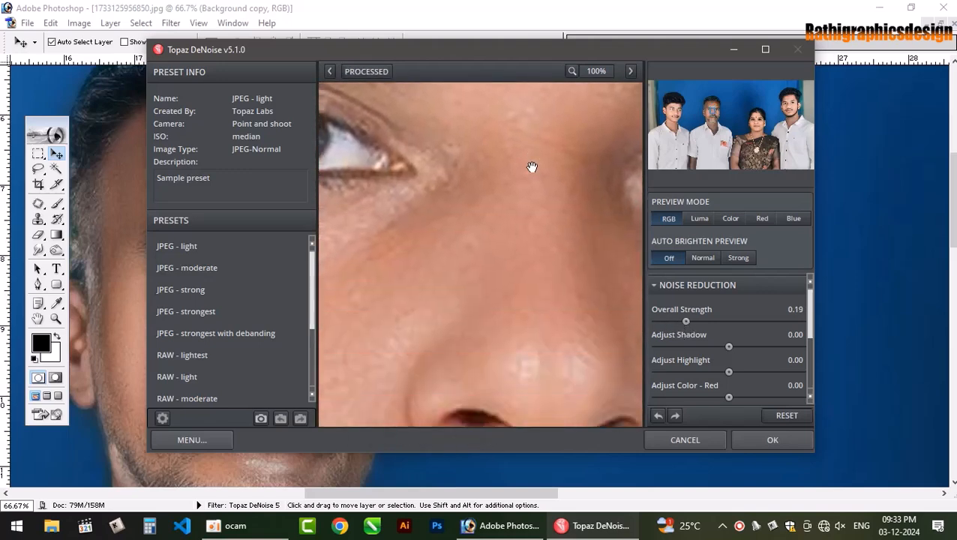
pyautogui.moveTo(552, 305); pyautogui.dragTo(506, 382)
pyautogui.moveTo(530, 275); pyautogui.dragTo(517, 352)
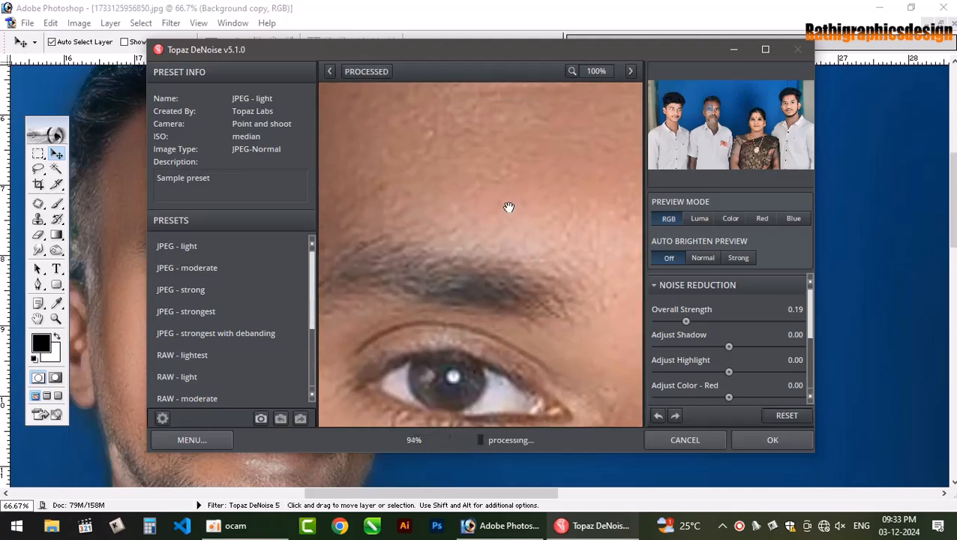
pyautogui.moveTo(506, 186); pyautogui.dragTo(497, 249)
pyautogui.moveTo(523, 210); pyautogui.dragTo(311, 295)
pyautogui.click(203, 311)
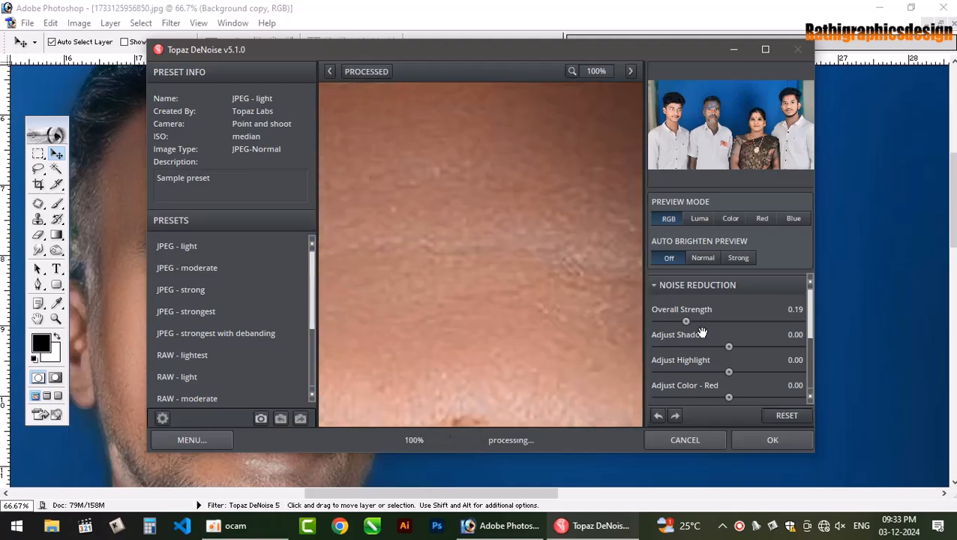
pyautogui.moveTo(685, 322); pyautogui.dragTo(705, 321)
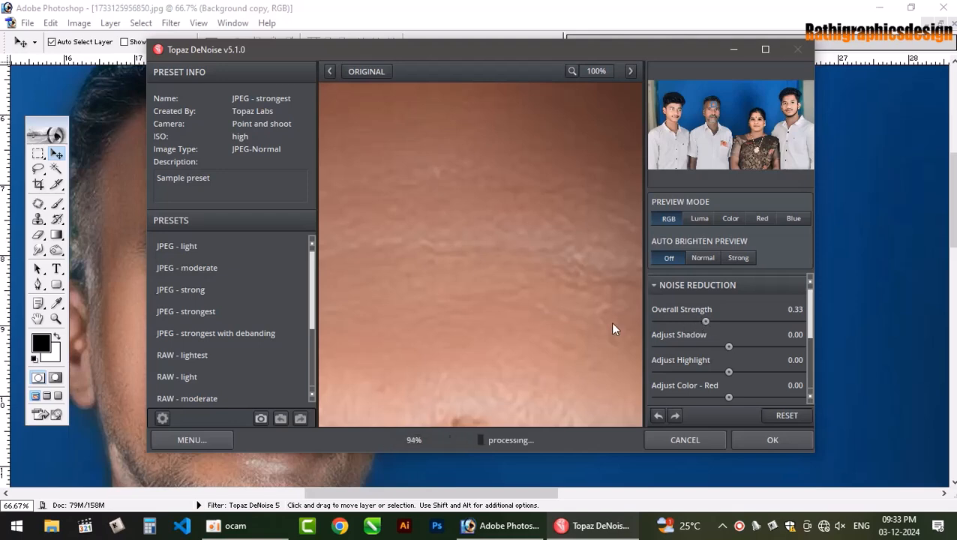
pyautogui.click(783, 443)
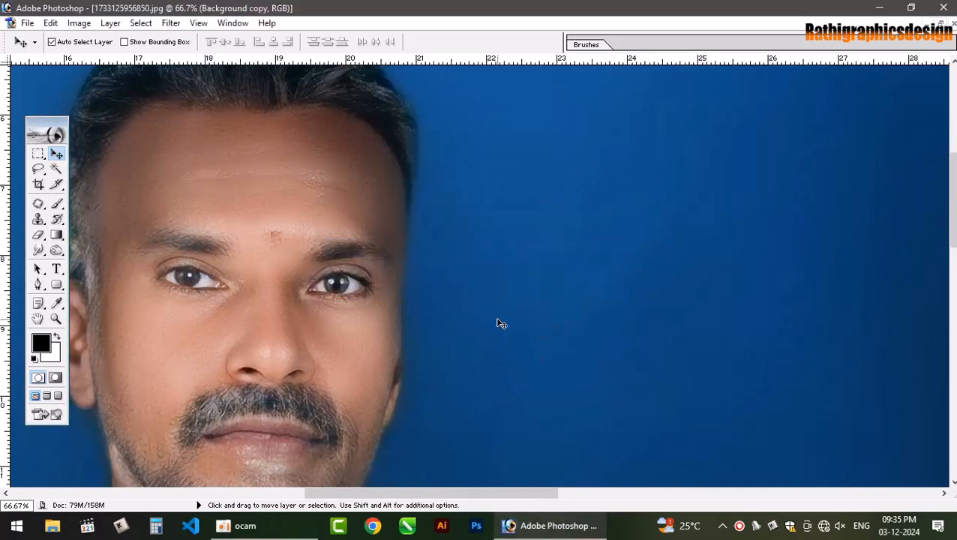
# - Examine the denoised faces and background of the family photo at different magnifications
pyautogui.hotkey('ctrl', '0')
pyautogui.hotkey('ctrl', '+')
pyautogui.hotkey('ctrl', '+')
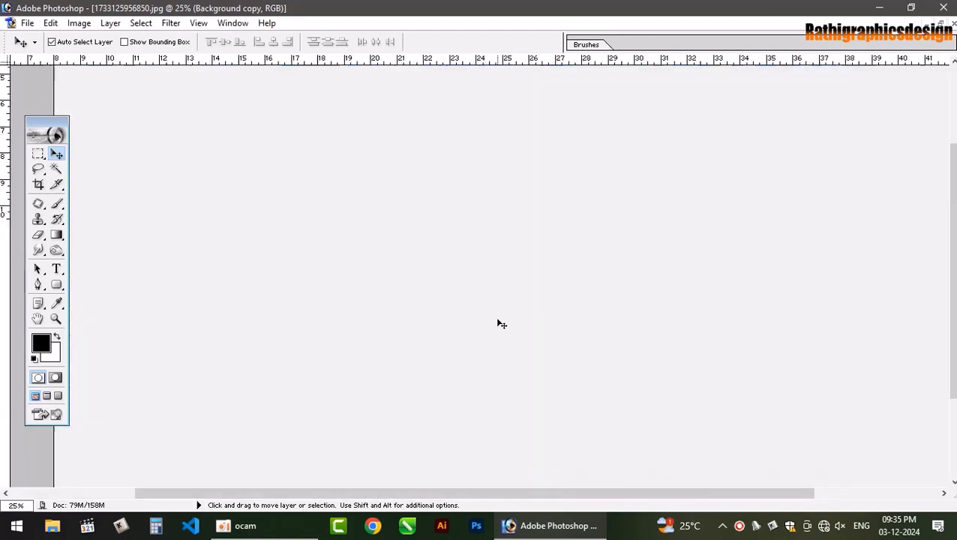
pyautogui.hotkey('ctrl', '+')
pyautogui.hotkey('ctrl', '+')
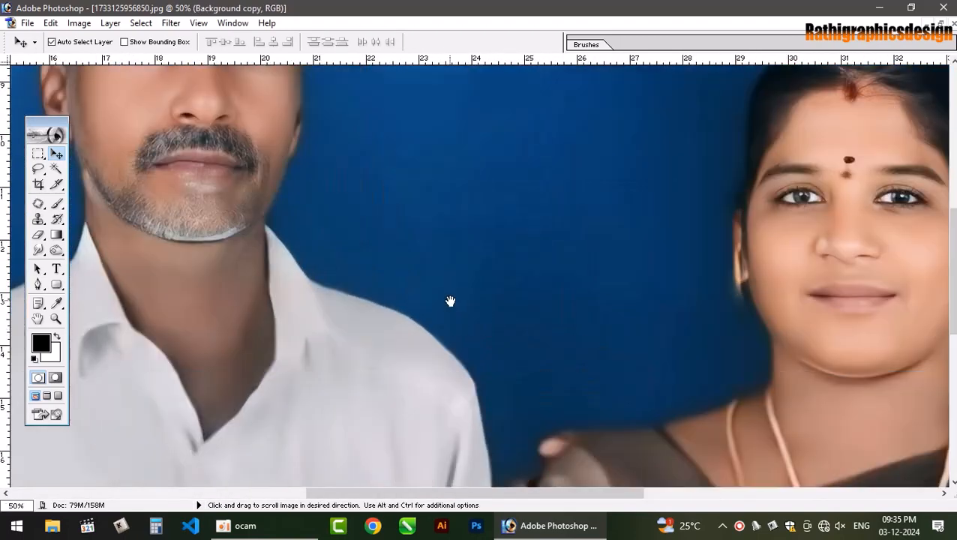
pyautogui.hotkey('ctrl', '-')
pyautogui.hotkey('ctrl', '-')
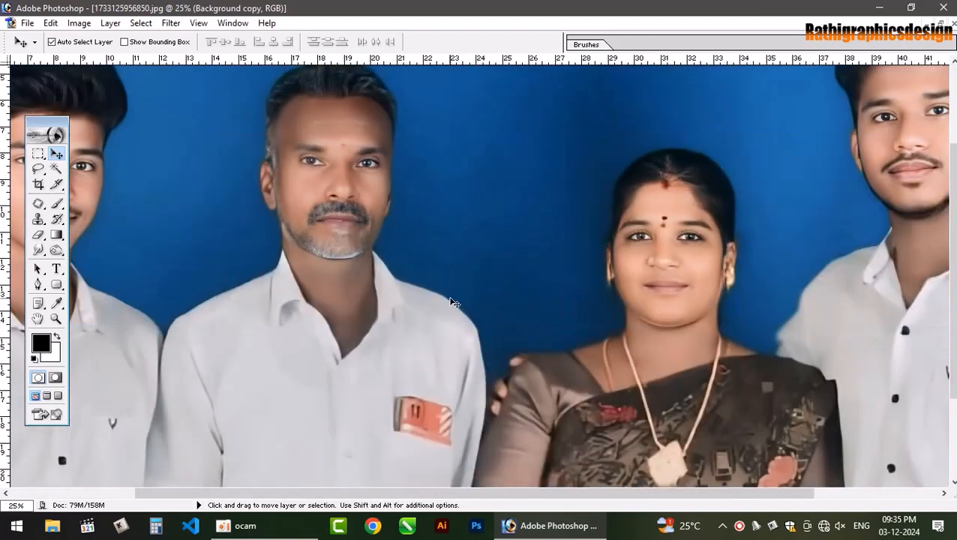
# - Apply a Curves adjustment with the black point sampled from the dark hair of the young man at the far end beside the woman
pyautogui.hotkey('ctrl', '-')
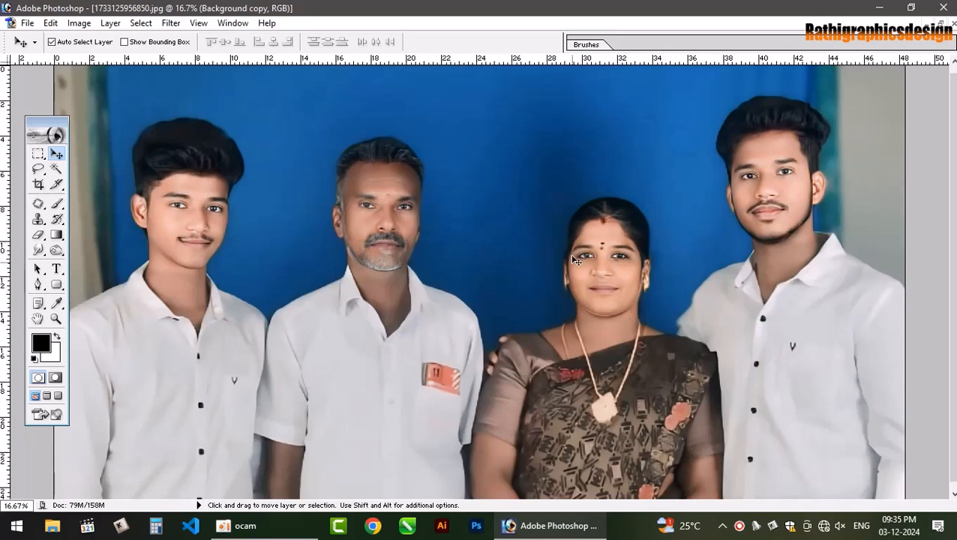
pyautogui.hotkey('ctrl', 'm')
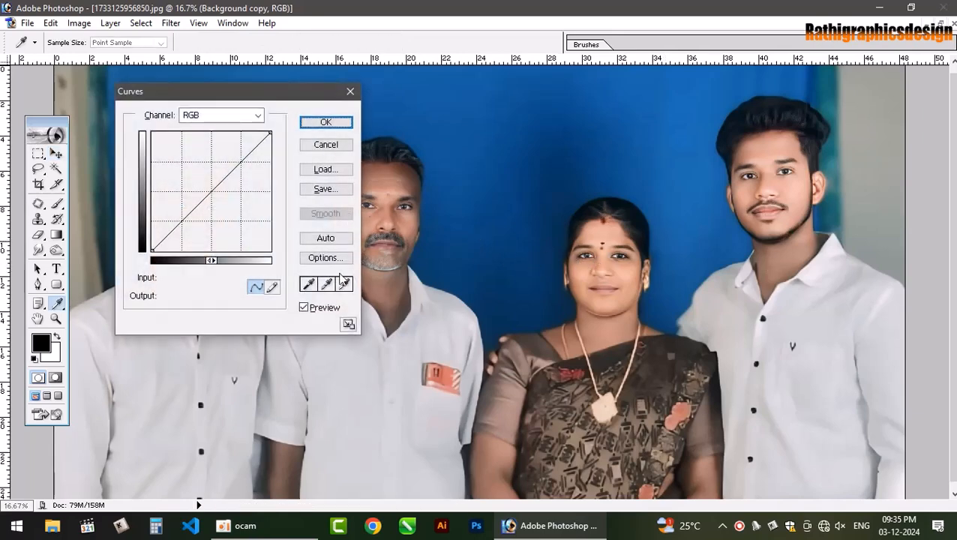
pyautogui.click(309, 284)
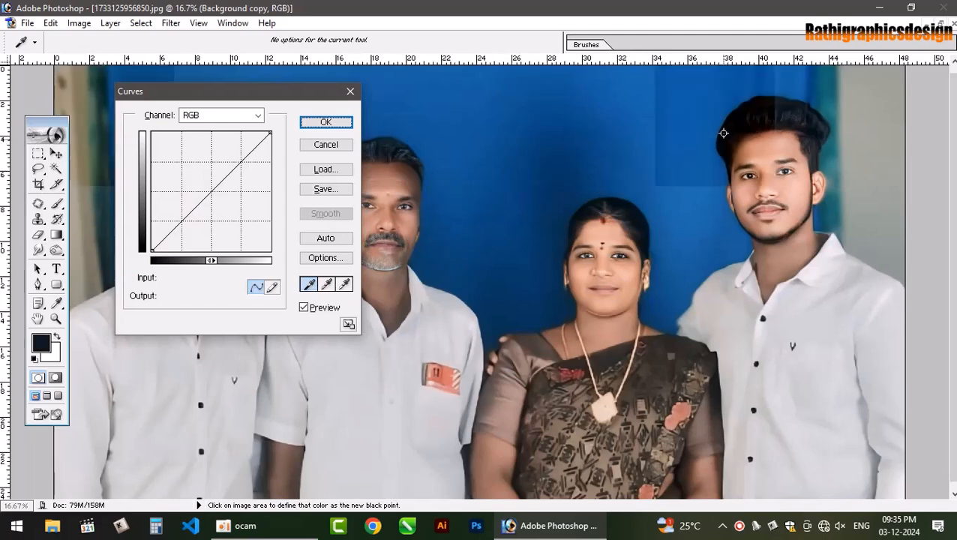
pyautogui.click(723, 134)
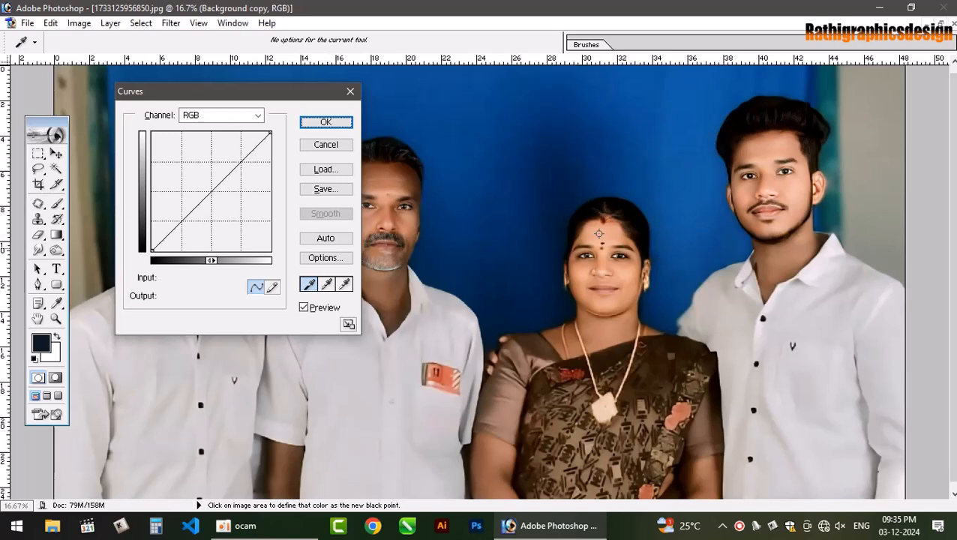
pyautogui.click(325, 122)
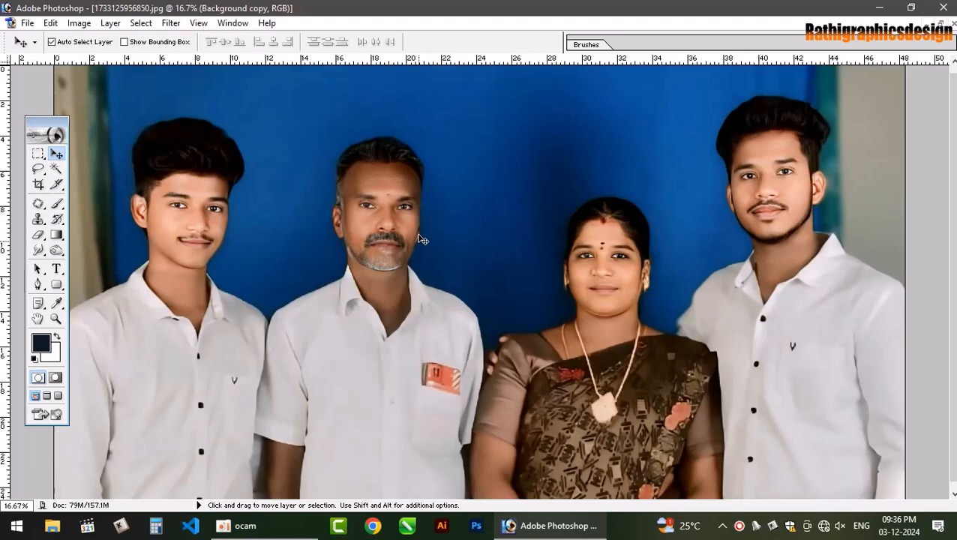
# - With the Pen tool in Paths mode, start a path at the photo's left edge and curve it onto the leftmost young man's shoulder
pyautogui.hotkey('ctrl', '+')
pyautogui.hotkey('ctrl', '+')
pyautogui.hotkey('ctrl', '+')
pyautogui.moveTo(191, 318); pyautogui.dragTo(154, 375)
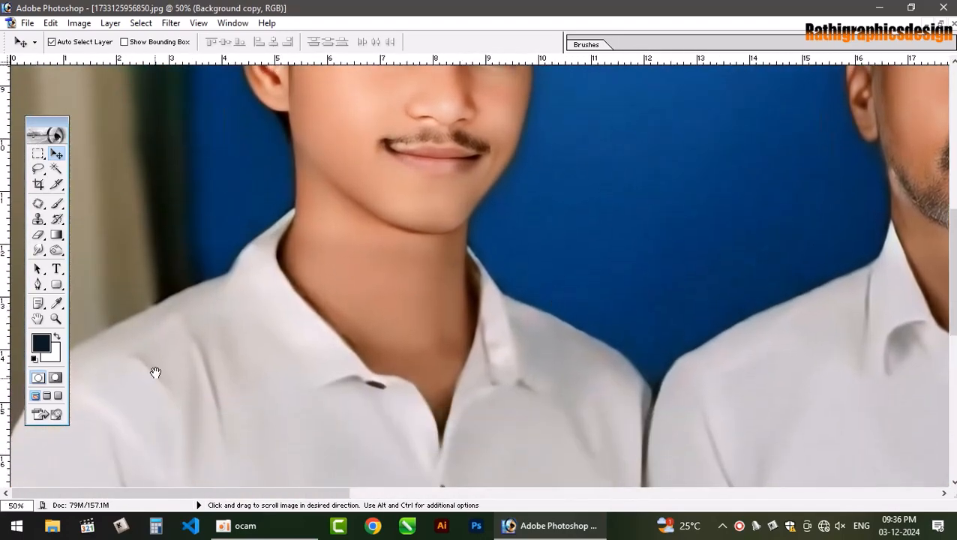
pyautogui.doubleClick(62, 122)
pyautogui.scroll(-1, 171, 342)
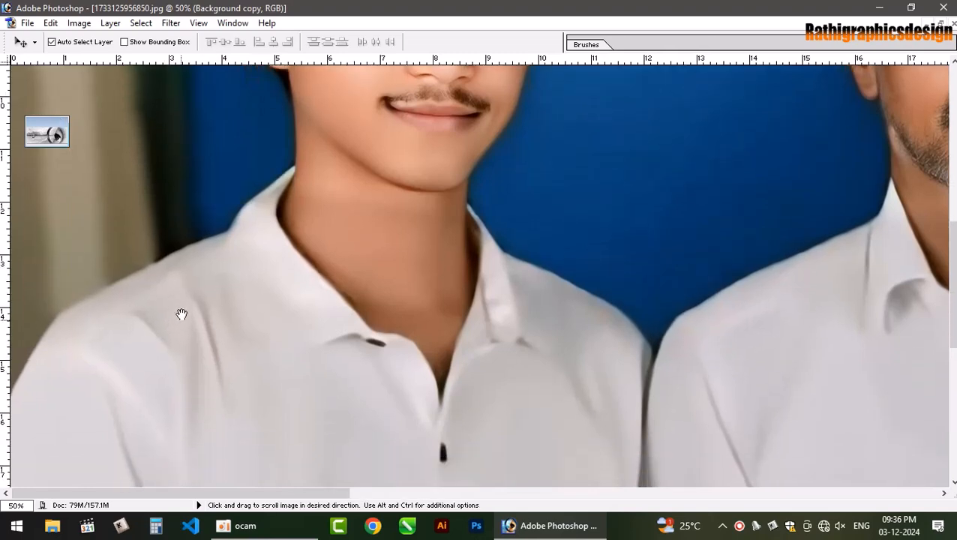
pyautogui.press('p')
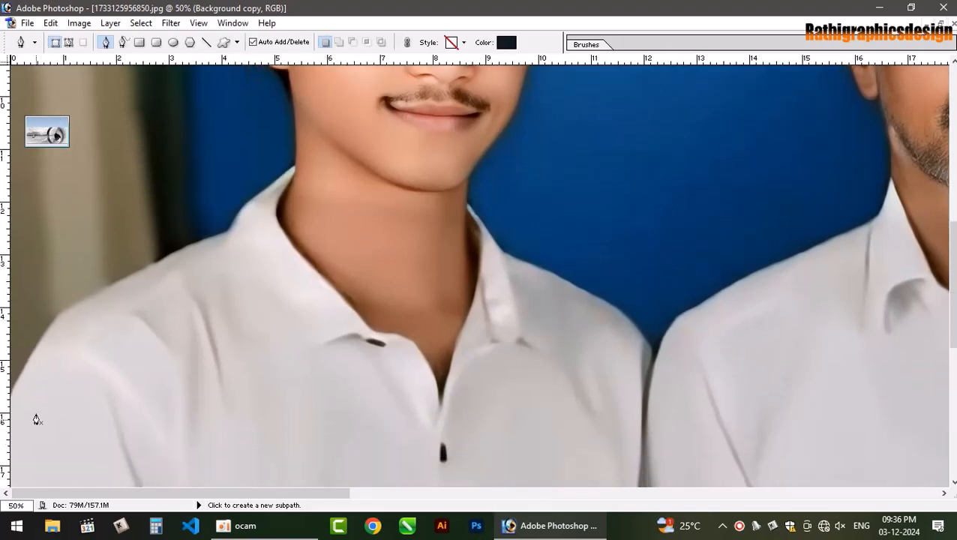
pyautogui.hotkey('ctrl', '=')
pyautogui.hotkey('ctrl', '=')
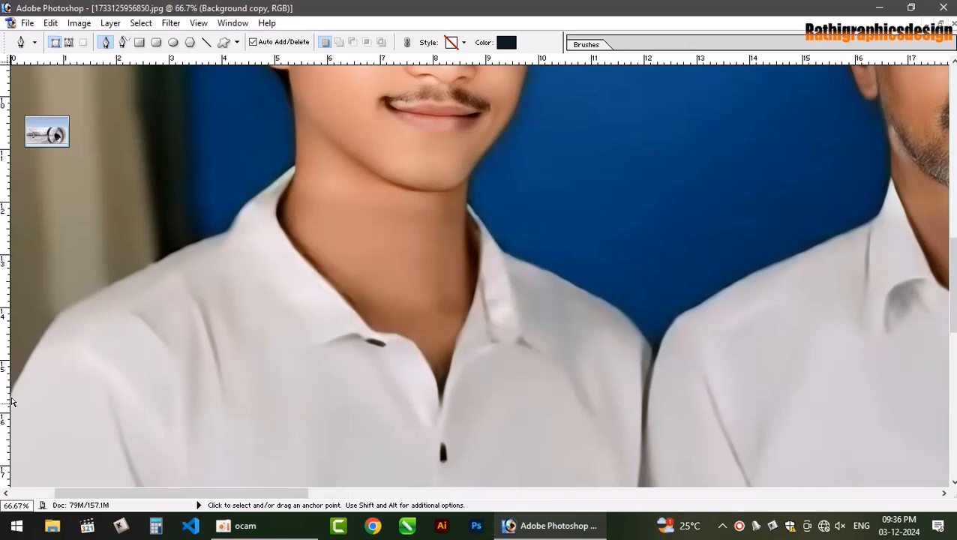
pyautogui.hscroll(-5, 164, 401)
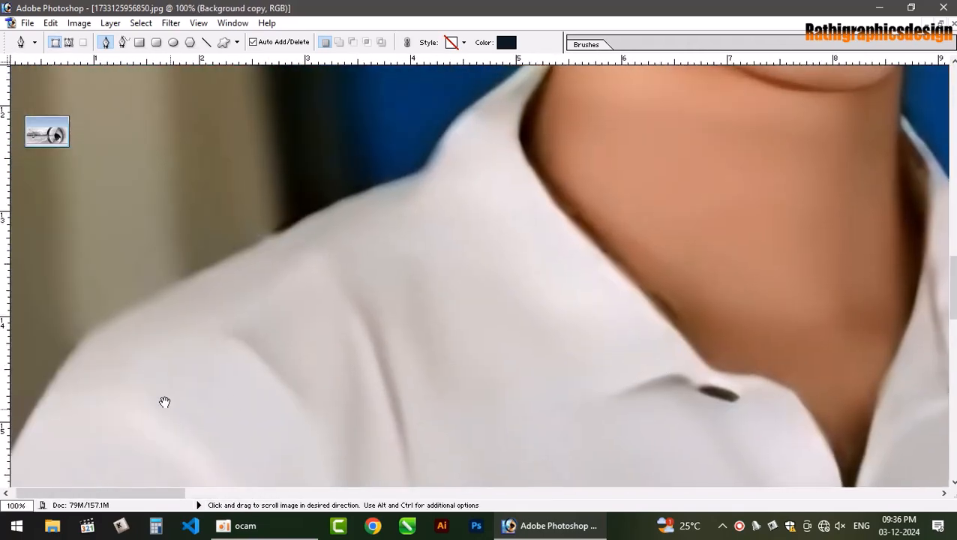
pyautogui.click(68, 42)
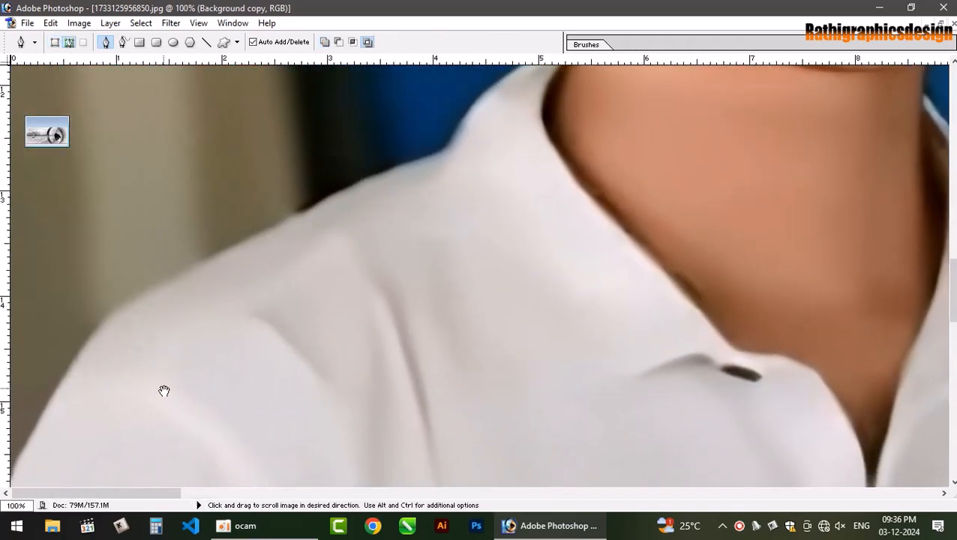
pyautogui.moveTo(162, 390); pyautogui.dragTo(201, 300)
pyautogui.click(14, 393)
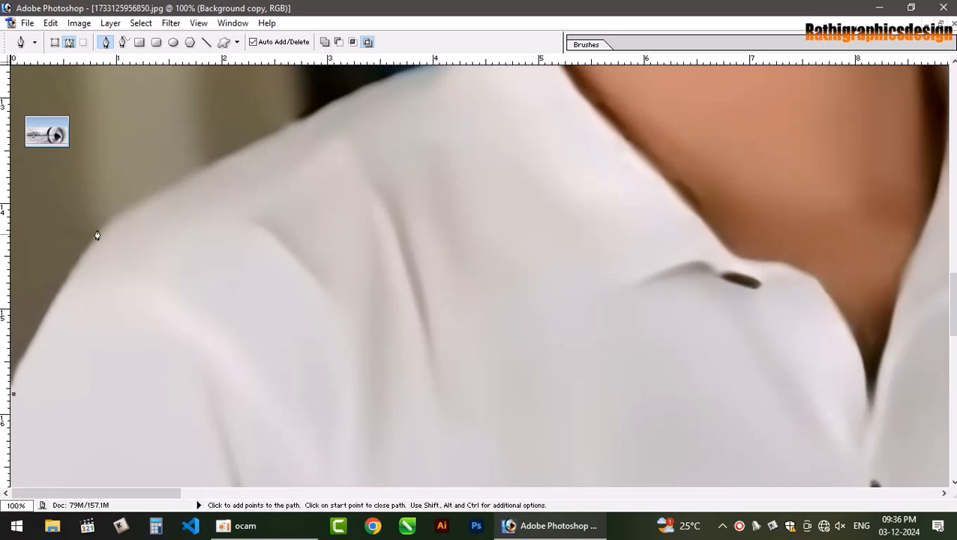
pyautogui.moveTo(111, 224); pyautogui.dragTo(150, 198)
pyautogui.moveTo(280, 143)
pyautogui.mouseDown()
pyautogui.moveTo(295, 133)
pyautogui.moveTo(256, 299)
pyautogui.moveTo(120, 393)
pyautogui.moveTo(438, 224)
pyautogui.mouseUp()
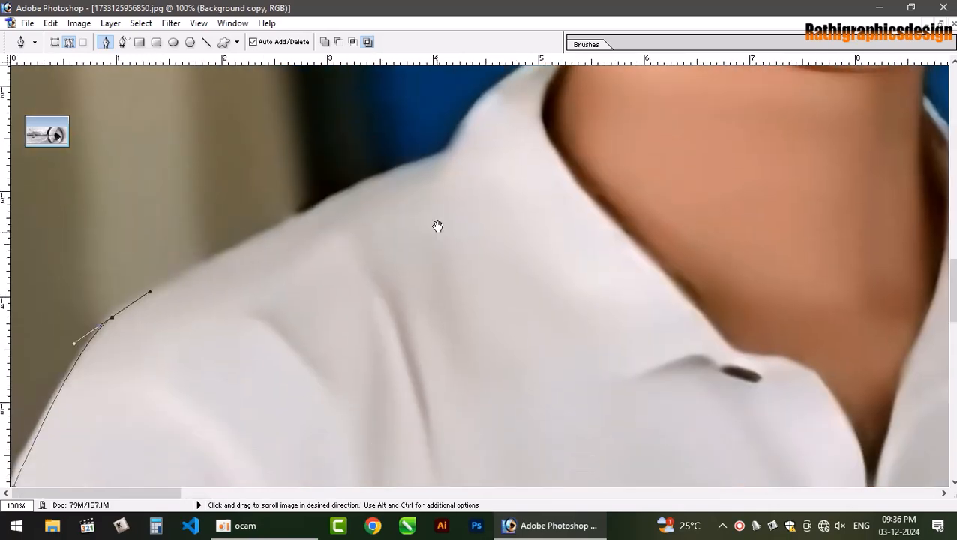
pyautogui.moveTo(286, 228); pyautogui.dragTo(324, 218)
pyautogui.moveTo(447, 153); pyautogui.dragTo(453, 149)
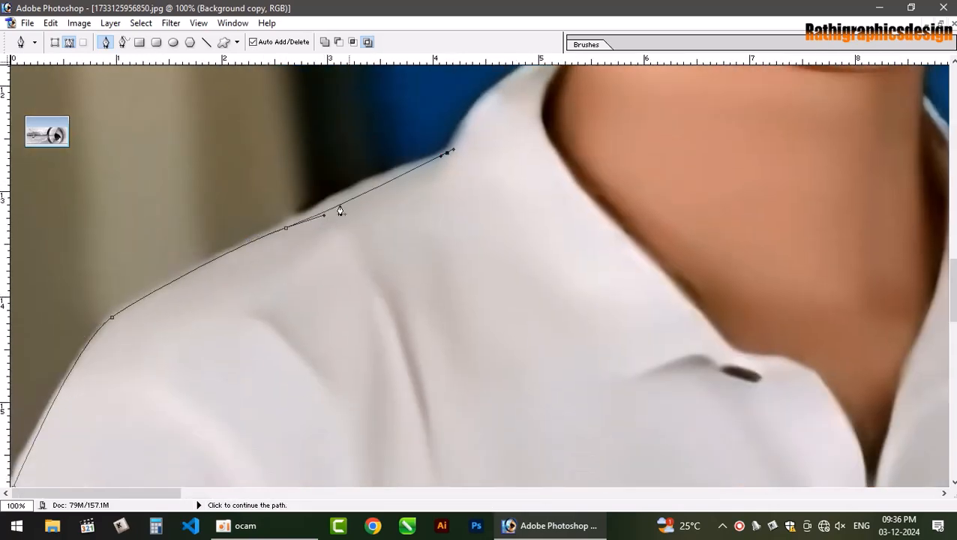
pyautogui.hotkey('ctrl', 'z')
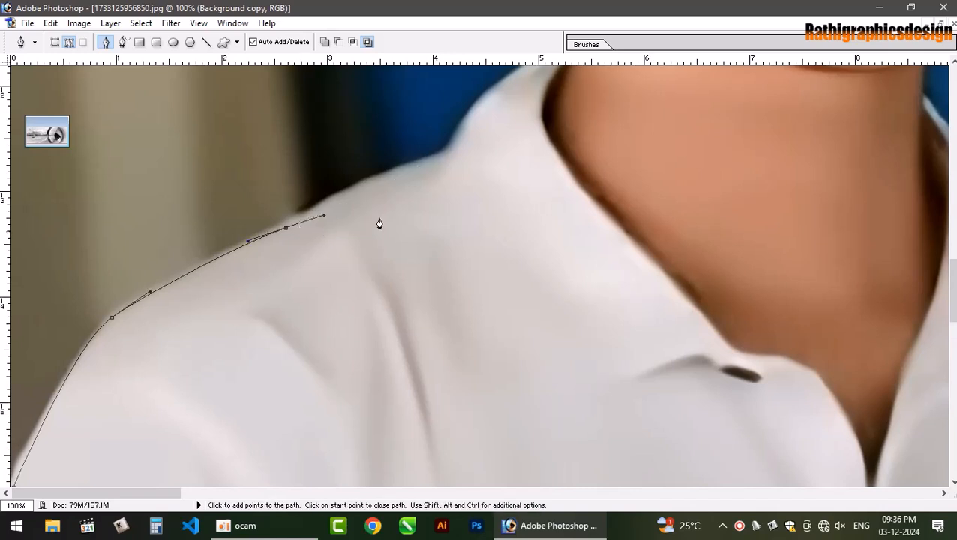
pyautogui.hotkey('ctrl', 'z')
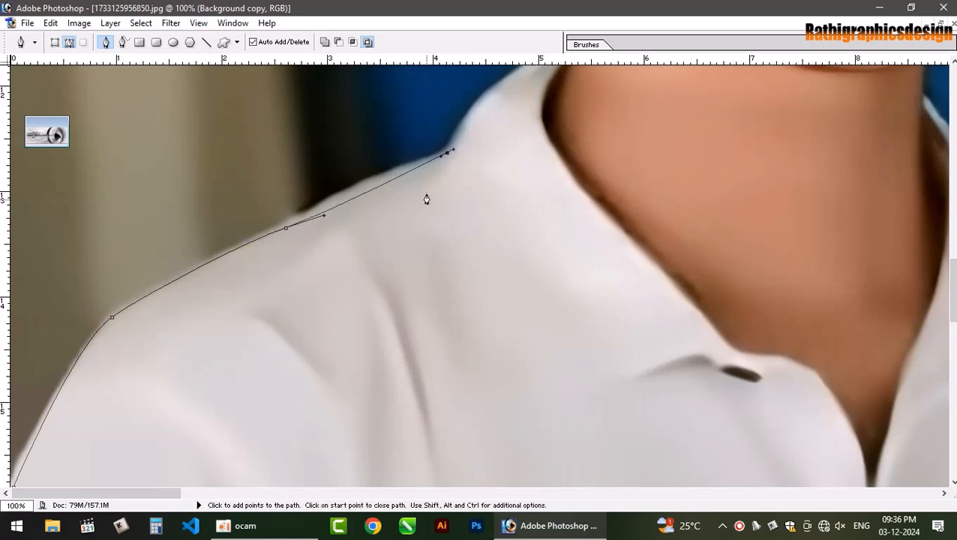
pyautogui.hotkey('ctrl', 'alt', 'z')
pyautogui.hotkey('ctrl', 'alt', 'z')
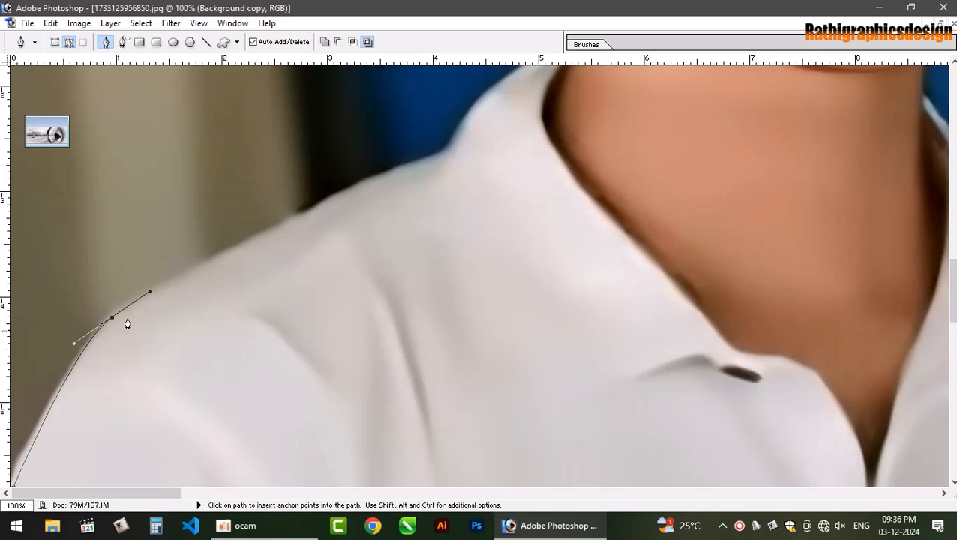
# - Extend the path across his shoulder to the collar base and up to the collar tip, ending in a corner point
pyautogui.click(449, 159)
pyautogui.moveTo(448, 159); pyautogui.dragTo(395, 337)
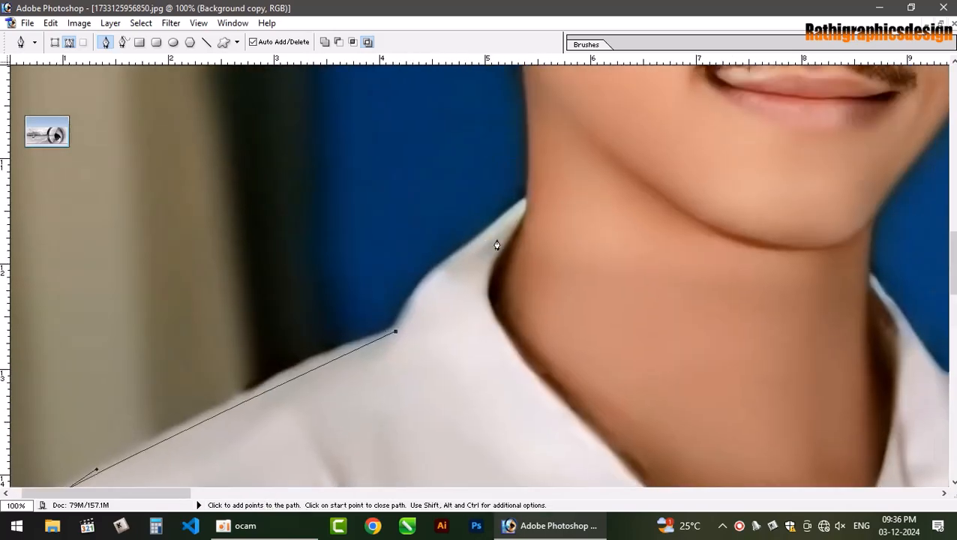
pyautogui.moveTo(525, 199); pyautogui.dragTo(575, 168)
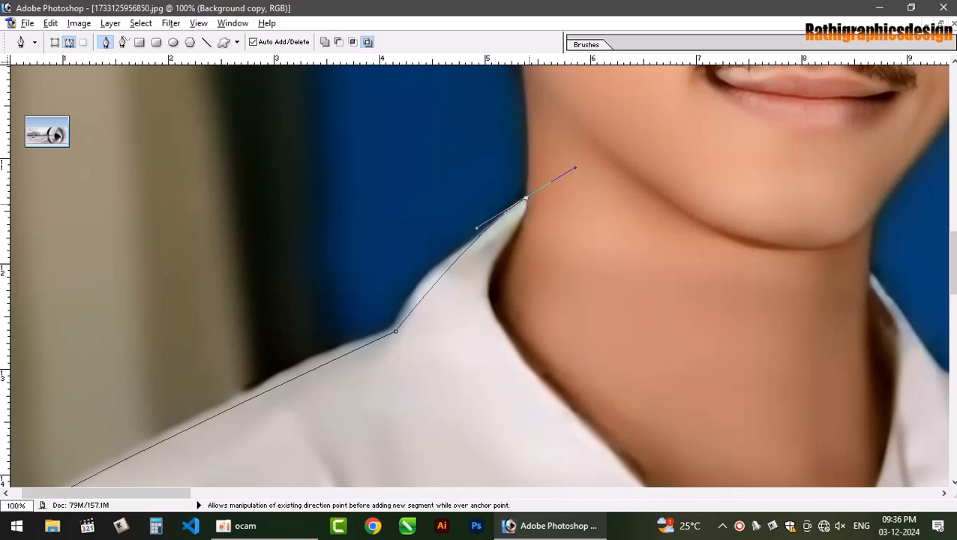
pyautogui.click(526, 200)
# - Continue the path up the side of his neck and around the outer edge of his ear to the hairline
pyautogui.moveTo(527, 135); pyautogui.dragTo(529, 273)
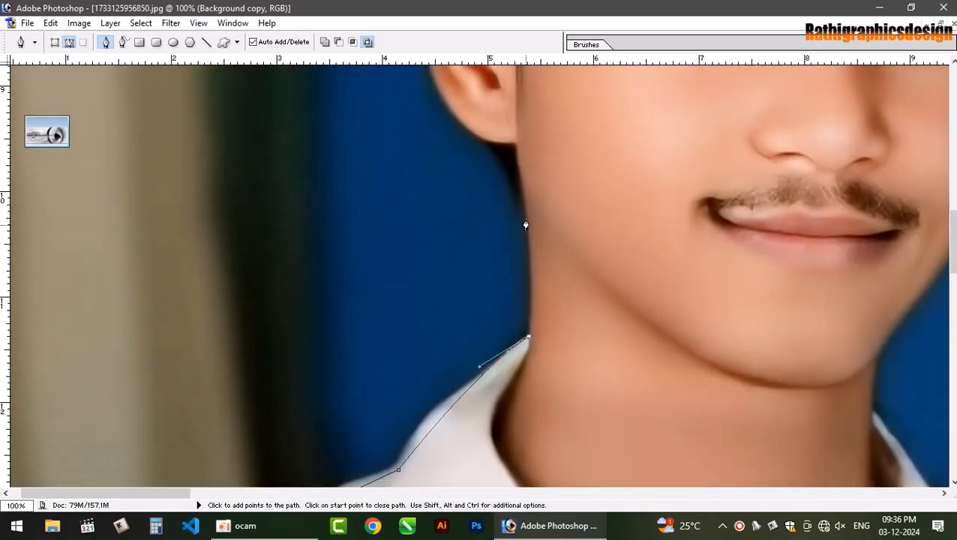
pyautogui.moveTo(526, 219); pyautogui.dragTo(489, 145)
pyautogui.moveTo(342, 121); pyautogui.dragTo(290, 367)
pyautogui.moveTo(374, 305); pyautogui.dragTo(363, 239)
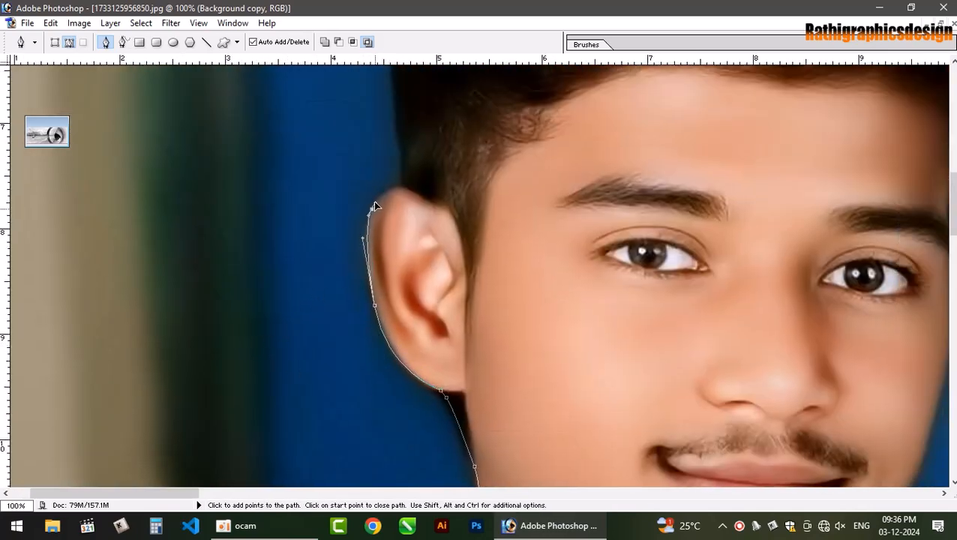
pyautogui.moveTo(398, 189); pyautogui.dragTo(401, 166)
# - Trace the path from above his ear up the side of his hair and over onto the crown
pyautogui.moveTo(393, 115); pyautogui.dragTo(403, 312)
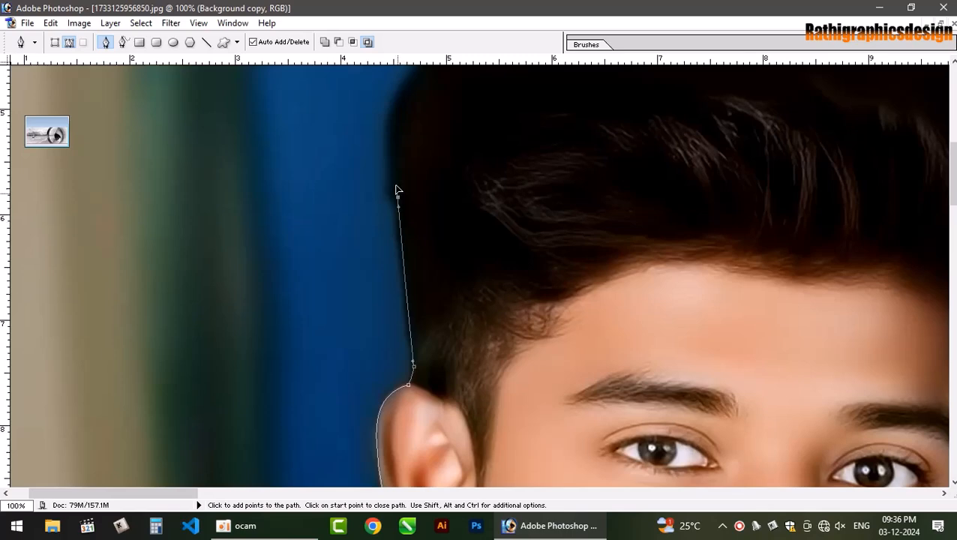
pyautogui.click(395, 161)
pyautogui.moveTo(395, 160); pyautogui.dragTo(306, 434)
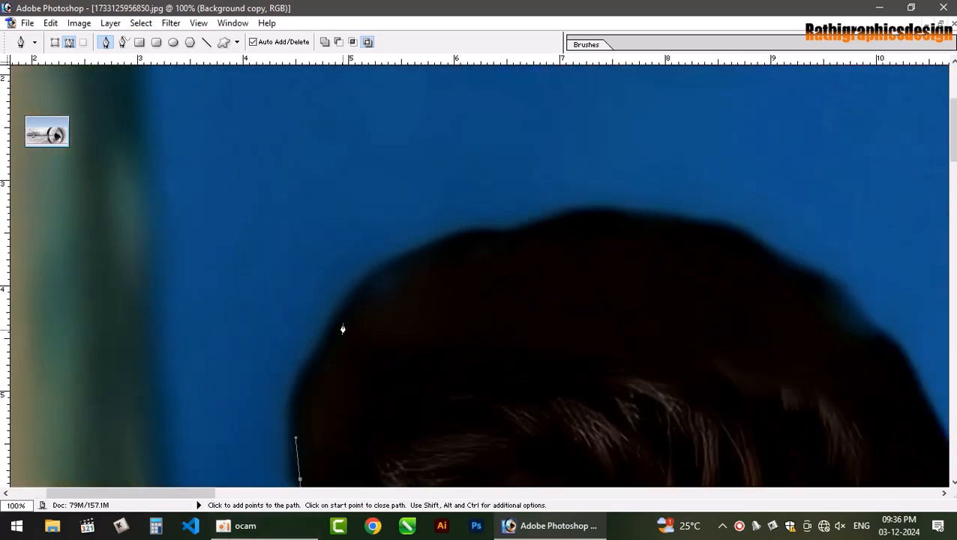
pyautogui.moveTo(349, 315); pyautogui.dragTo(389, 270)
pyautogui.moveTo(520, 232); pyautogui.dragTo(588, 220)
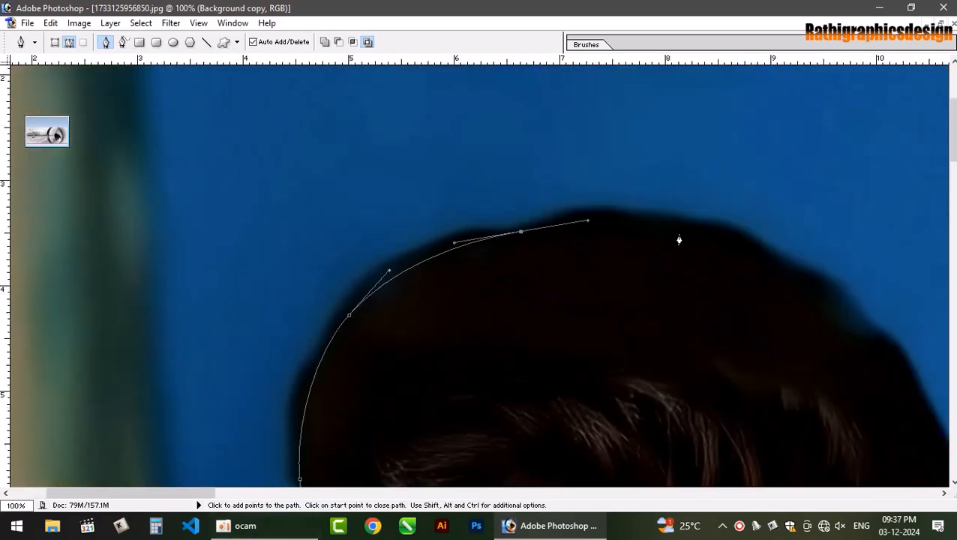
# - Carry the path over the rest of his hair and down its far side to the temple
pyautogui.moveTo(703, 239); pyautogui.dragTo(387, 88)
pyautogui.hotkey('ctrl', 'z')
pyautogui.moveTo(511, 221); pyautogui.dragTo(545, 292)
pyautogui.moveTo(517, 375); pyautogui.dragTo(447, 465)
pyautogui.moveTo(471, 340); pyautogui.dragTo(497, 129)
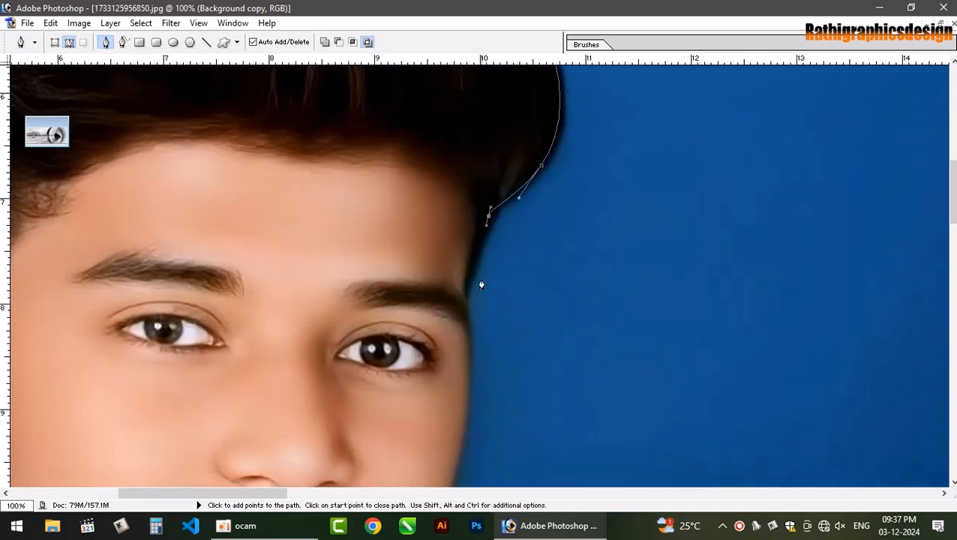
# - Continue the path from his temple down the cheek, jaw and neck to the shirt collar
pyautogui.click(465, 306)
pyautogui.moveTo(473, 361); pyautogui.dragTo(502, 197)
pyautogui.press('space')
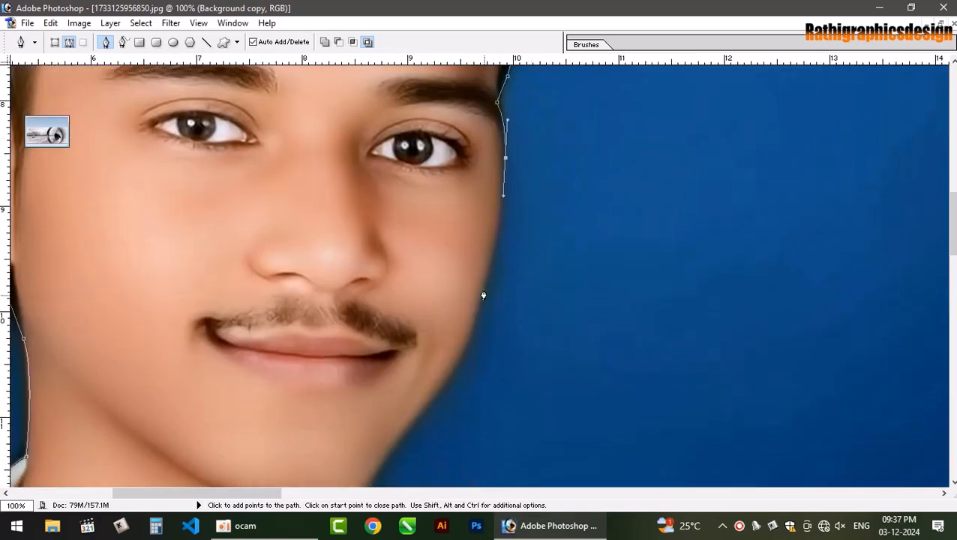
pyautogui.moveTo(482, 291); pyautogui.dragTo(473, 327)
pyautogui.moveTo(442, 382); pyautogui.dragTo(418, 414)
pyautogui.press('space')
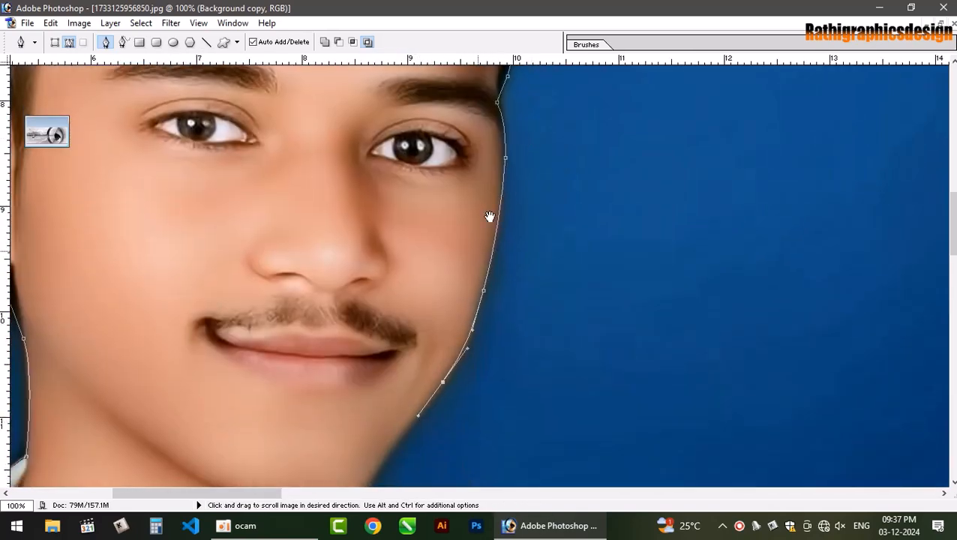
pyautogui.moveTo(489, 217); pyautogui.dragTo(566, 82)
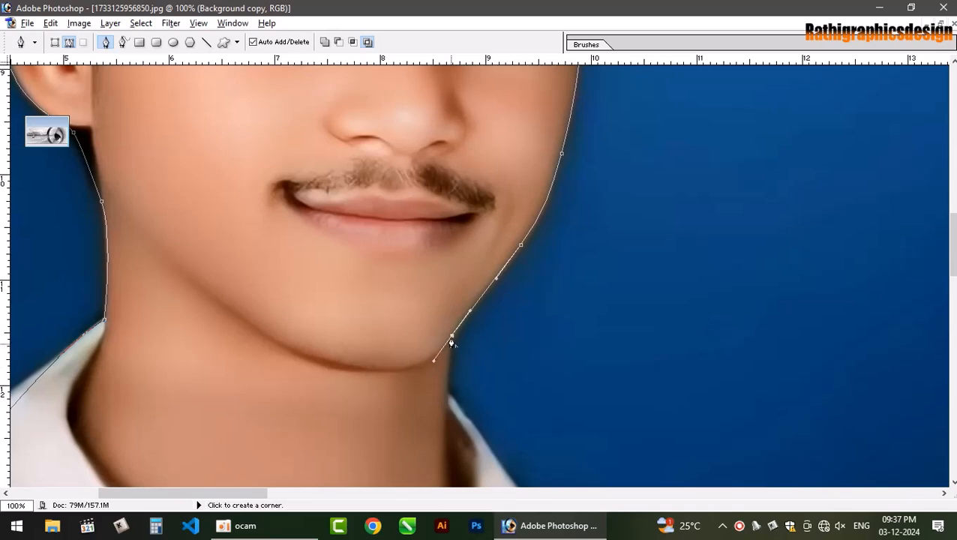
pyautogui.moveTo(452, 336); pyautogui.dragTo(395, 101)
pyautogui.click(447, 390)
# - Trace his collar and shoulder down to the gap between his shirt and the grey-bearded man's shirt
pyautogui.press('space')
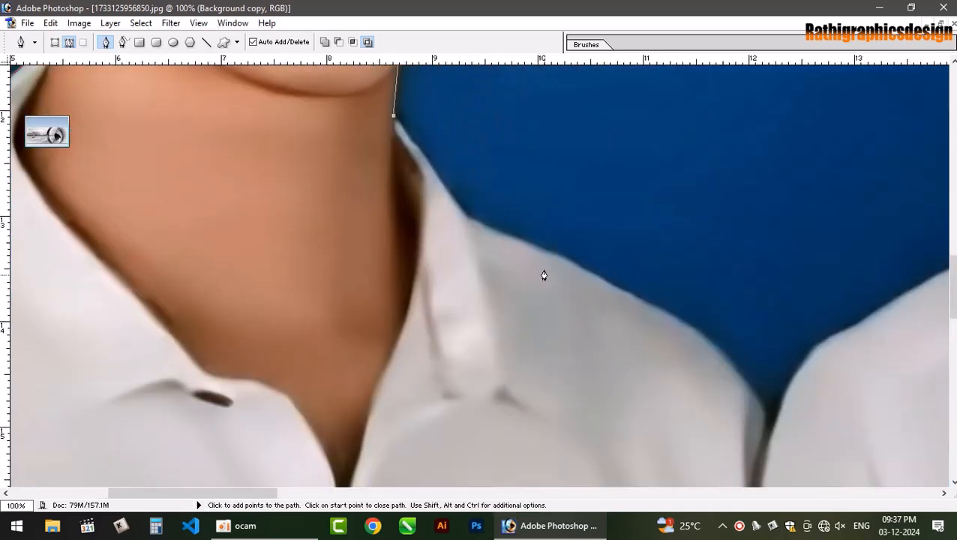
pyautogui.moveTo(468, 225); pyautogui.dragTo(478, 250)
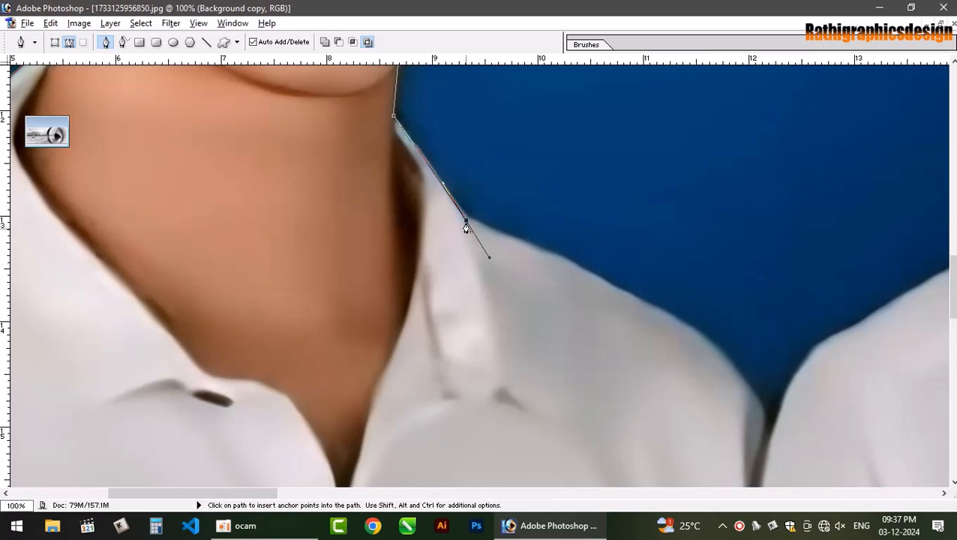
pyautogui.moveTo(714, 349); pyautogui.dragTo(752, 389)
pyautogui.moveTo(752, 388); pyautogui.dragTo(532, 203)
pyautogui.click(519, 229)
# - Extend the path up the grey-bearded man's shoulder to his collar tip, replacing the misplaced shoulder point with one farther along
pyautogui.moveTo(576, 124); pyautogui.dragTo(598, 107)
pyautogui.moveTo(597, 106); pyautogui.dragTo(402, 321)
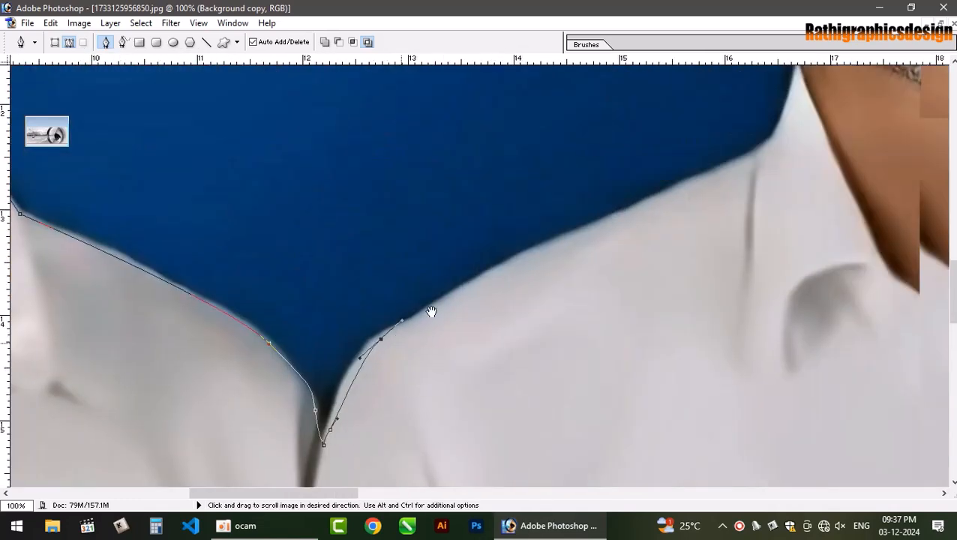
pyautogui.moveTo(530, 248); pyautogui.dragTo(567, 234)
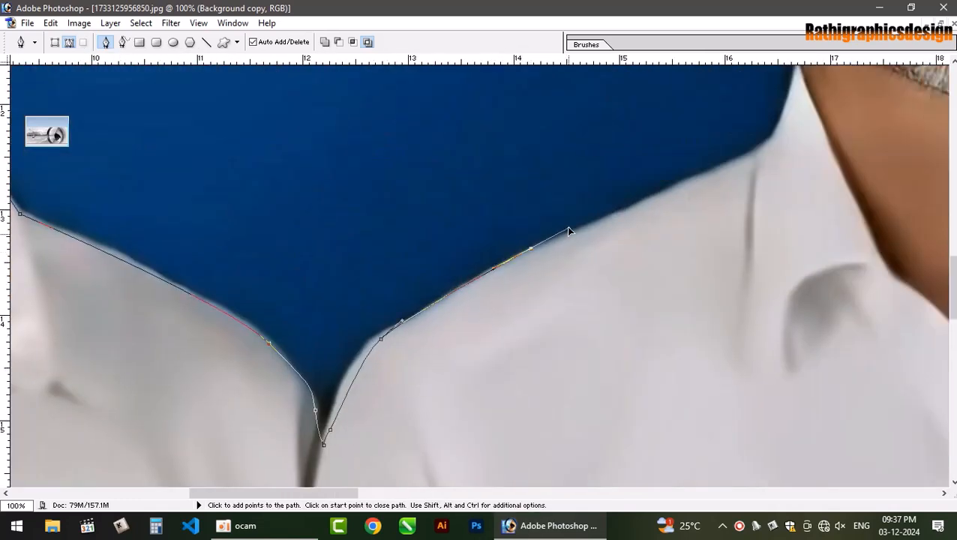
pyautogui.hotkey('ctrl', 'alt', 'z')
pyautogui.hotkey('ctrl', 'alt', 'z')
pyautogui.moveTo(559, 239); pyautogui.dragTo(638, 203)
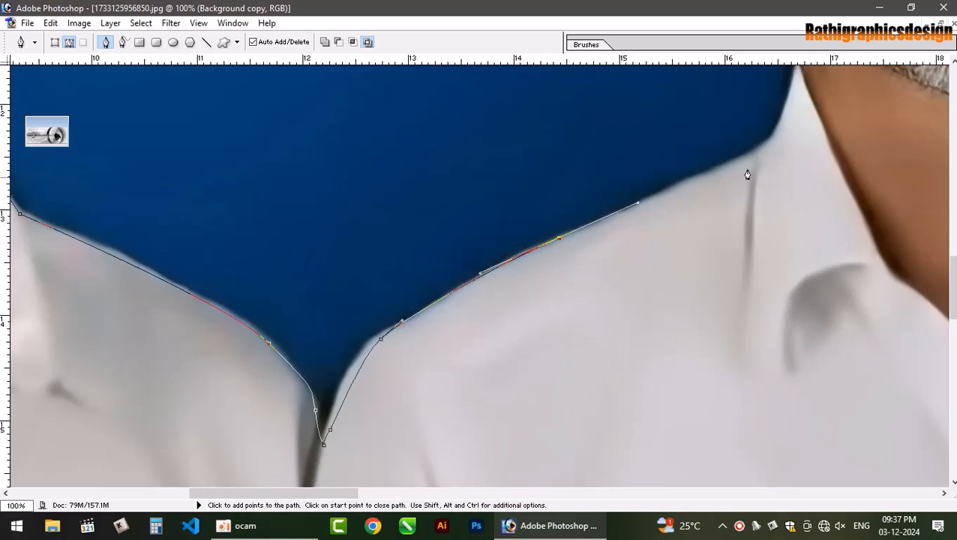
pyautogui.click(765, 155)
pyautogui.moveTo(788, 85); pyautogui.dragTo(718, 297)
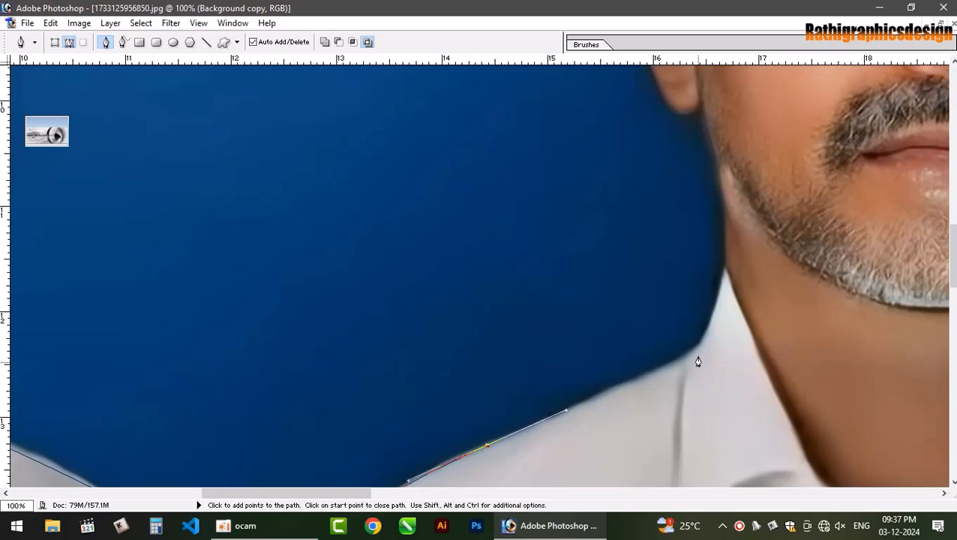
pyautogui.click(724, 271)
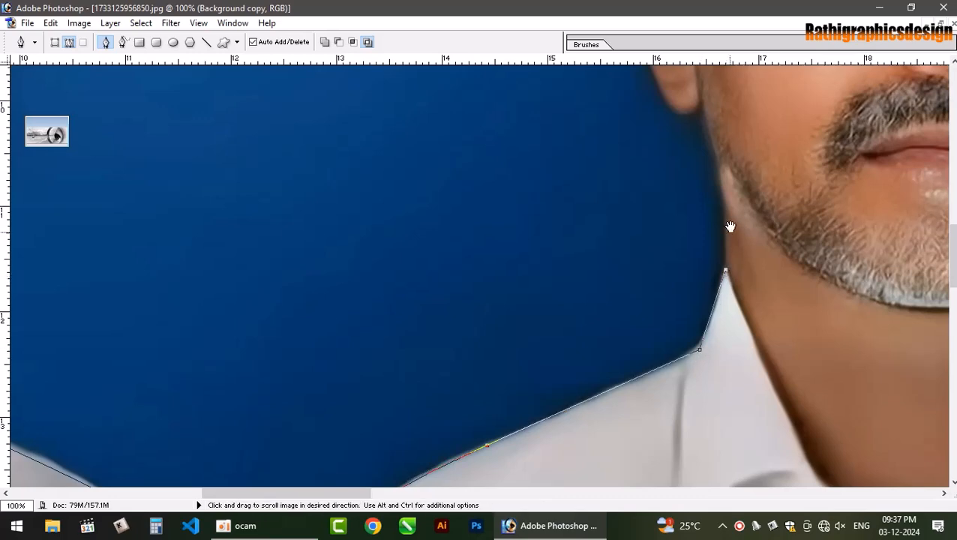
# - Continue the path up the grey-bearded man's neck and around his earlobe, undoing the misplaced point on the upper ear
pyautogui.moveTo(724, 205); pyautogui.dragTo(720, 188)
pyautogui.moveTo(704, 146); pyautogui.dragTo(693, 306)
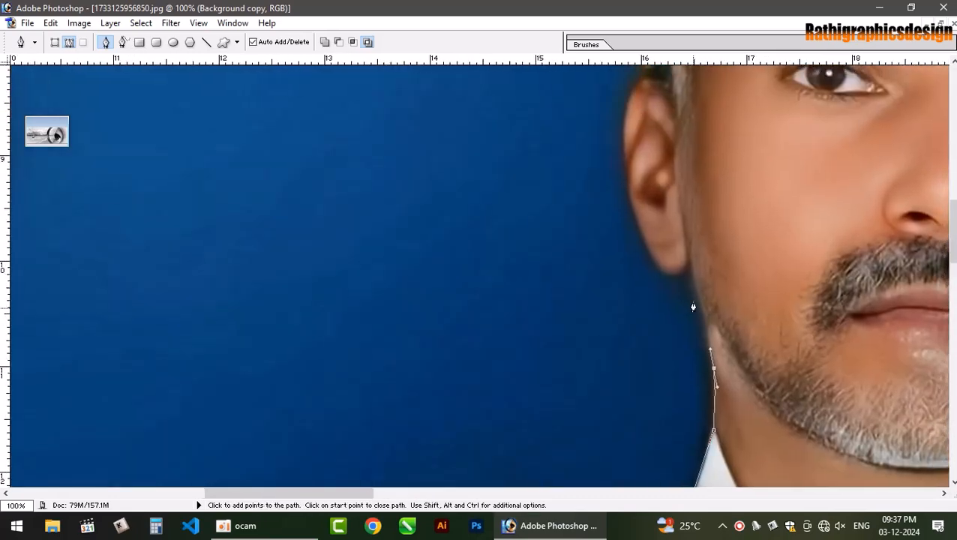
pyautogui.moveTo(686, 266); pyautogui.dragTo(615, 174)
pyautogui.click(677, 269)
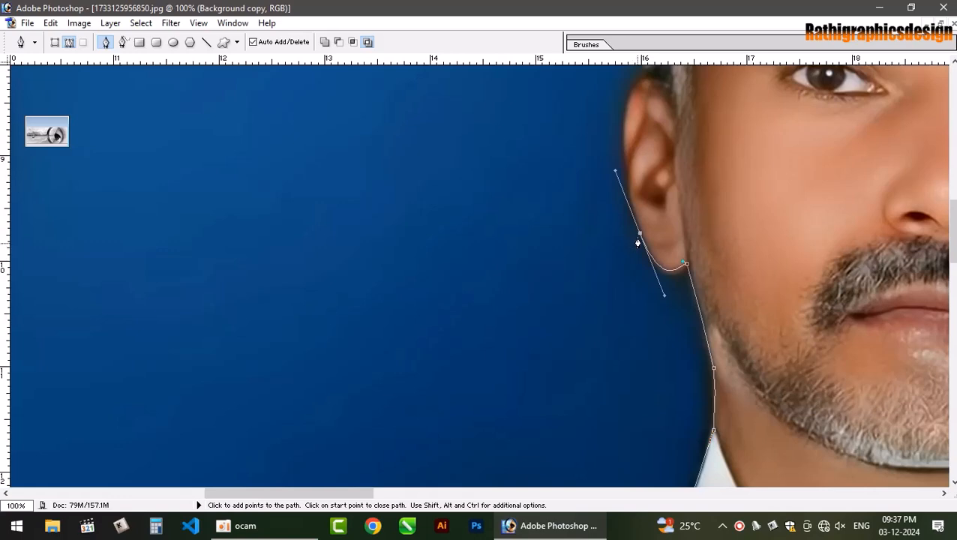
pyautogui.moveTo(622, 119); pyautogui.dragTo(632, 99)
pyautogui.hotkey('ctrl', 'z')
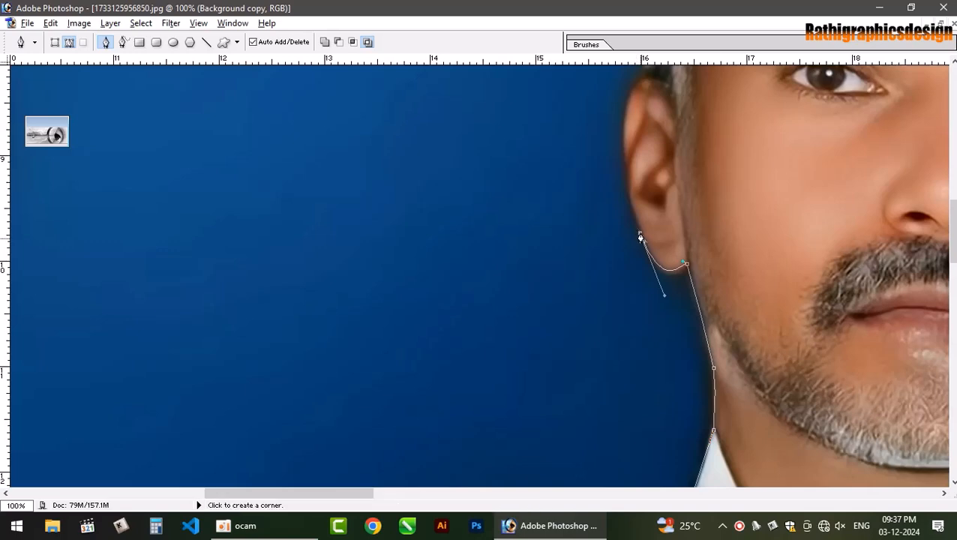
# - Trace the outer edge of his ear and the short hair above it, making a corner where ear and hair meet
pyautogui.moveTo(625, 123); pyautogui.dragTo(631, 266)
pyautogui.click(624, 124)
pyautogui.keyDown('alt'); pyautogui.click(648, 179); pyautogui.keyUp('alt')
pyautogui.moveTo(623, 207); pyautogui.dragTo(630, 175)
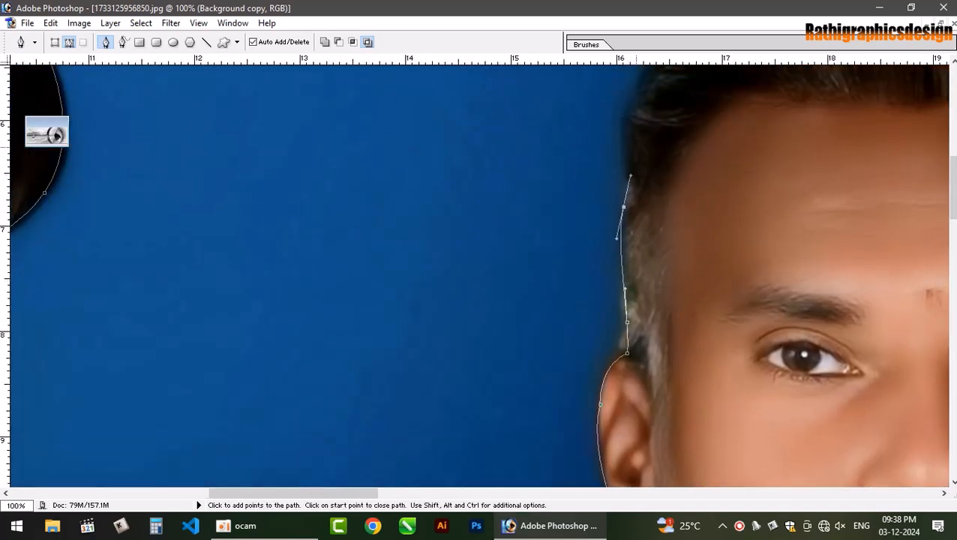
# - Carry the path up the side of his hair, over the crown and down toward the far side
pyautogui.moveTo(632, 116); pyautogui.dragTo(462, 238)
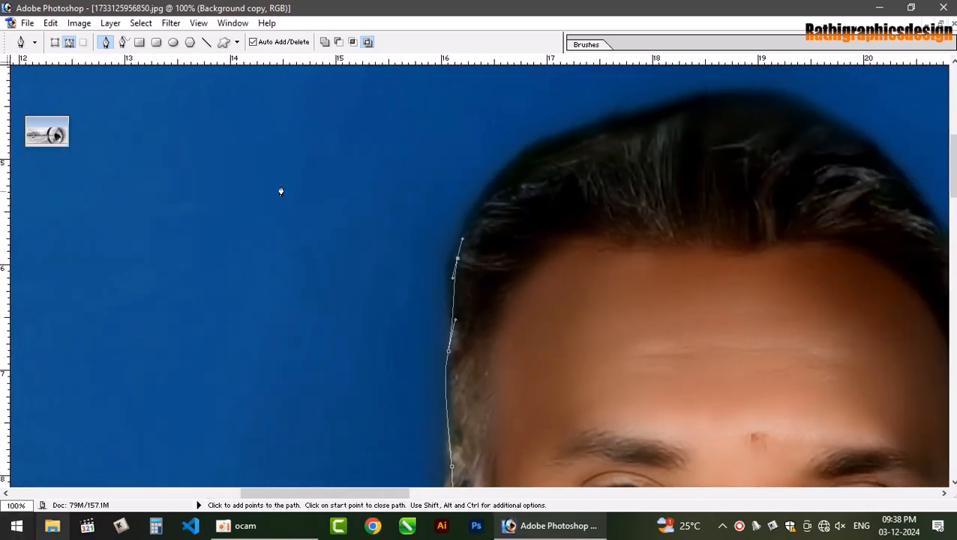
pyautogui.moveTo(517, 165); pyautogui.dragTo(562, 136)
pyautogui.moveTo(664, 111); pyautogui.dragTo(707, 101)
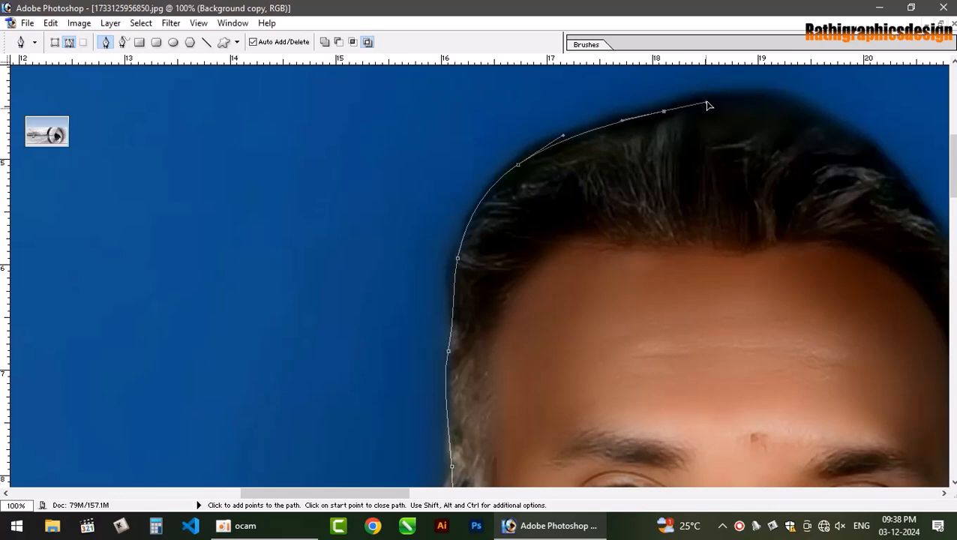
pyautogui.moveTo(819, 121); pyautogui.dragTo(487, 90)
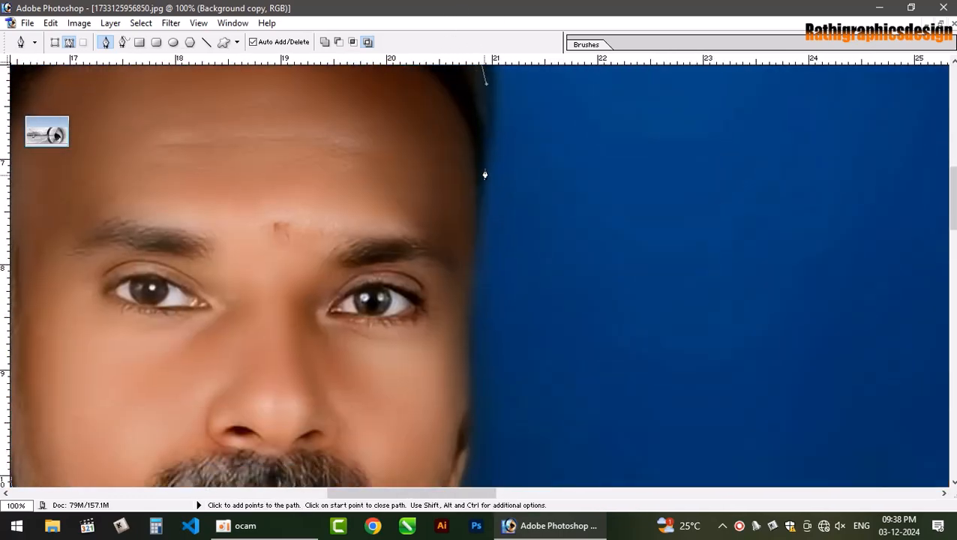
# - Trace his far temple and cheek down to the ear, replacing the misplaced temple point with a shorter curve
pyautogui.moveTo(485, 173); pyautogui.dragTo(481, 247)
pyautogui.hotkey('ctrl', 'z')
pyautogui.moveTo(485, 166); pyautogui.dragTo(478, 213)
pyautogui.moveTo(473, 261); pyautogui.dragTo(474, 76)
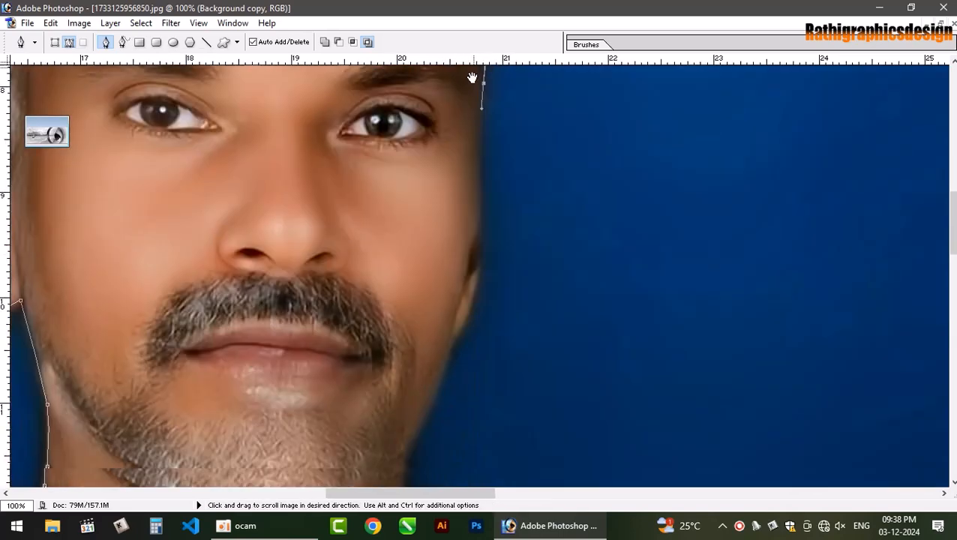
pyautogui.moveTo(484, 224); pyautogui.dragTo(482, 233)
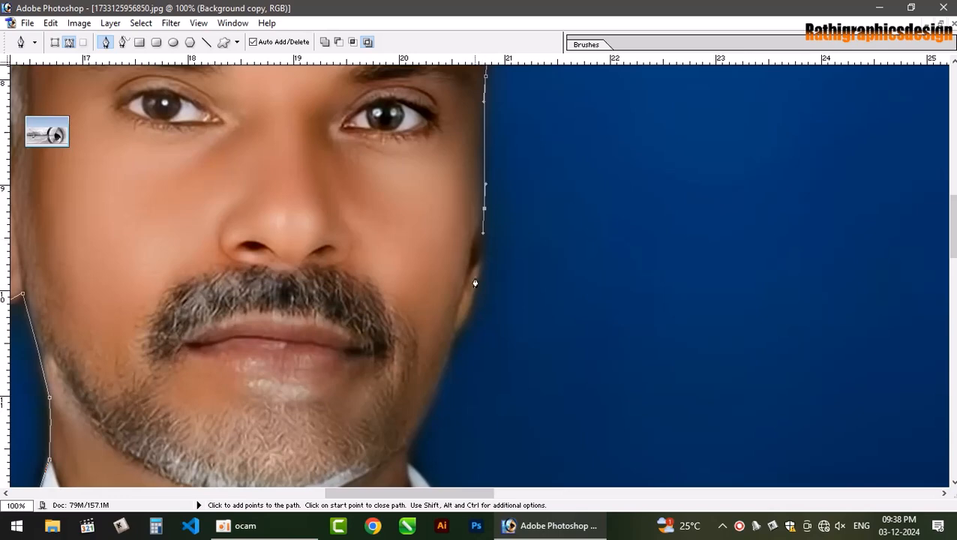
# - Outline his far ear and jaw down to the collar tip, with a corner point where the jaw meets the neck
pyautogui.moveTo(473, 285); pyautogui.dragTo(459, 143)
pyautogui.hotkey('ctrl', 'z')
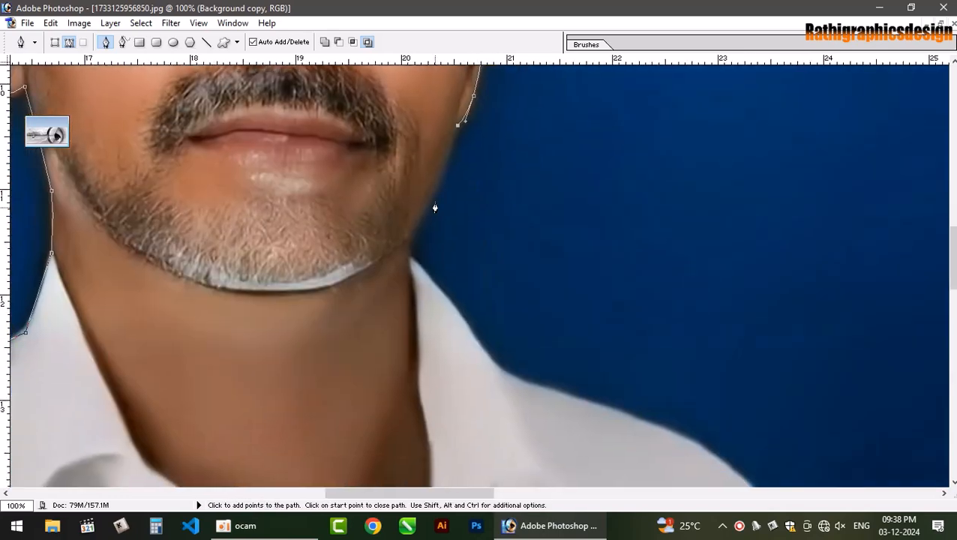
pyautogui.moveTo(413, 233); pyautogui.dragTo(386, 268)
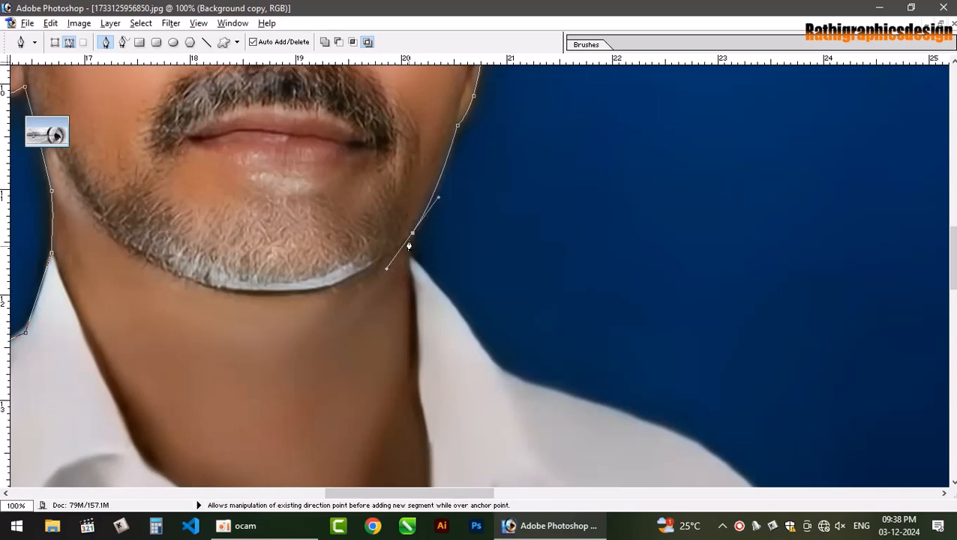
pyautogui.keyDown('alt'); pyautogui.click(413, 235); pyautogui.keyUp('alt')
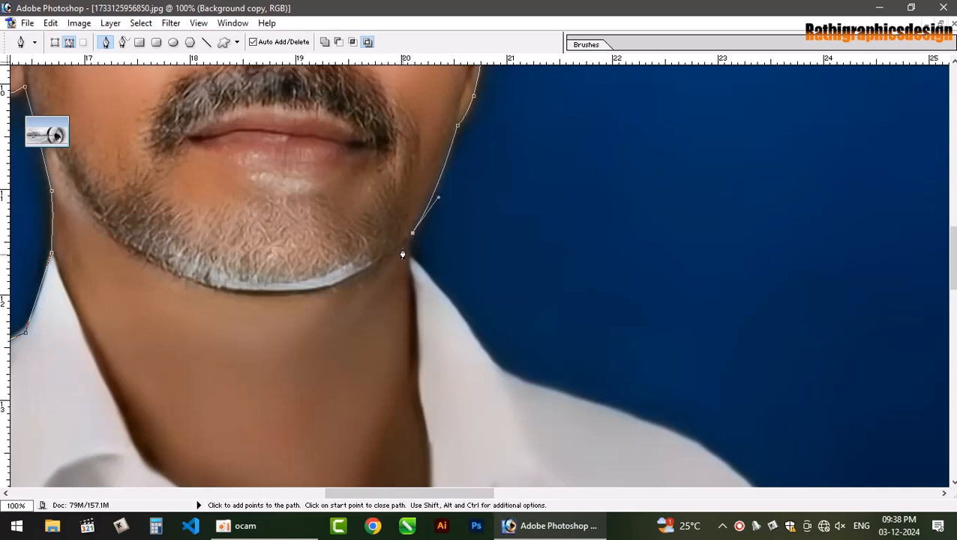
pyautogui.moveTo(408, 259); pyautogui.dragTo(359, 91)
# - Trace his far collar edge, shoulder and sleeve down to the gap beside the fingers on the woman's shoulder
pyautogui.moveTo(449, 202); pyautogui.dragTo(468, 237)
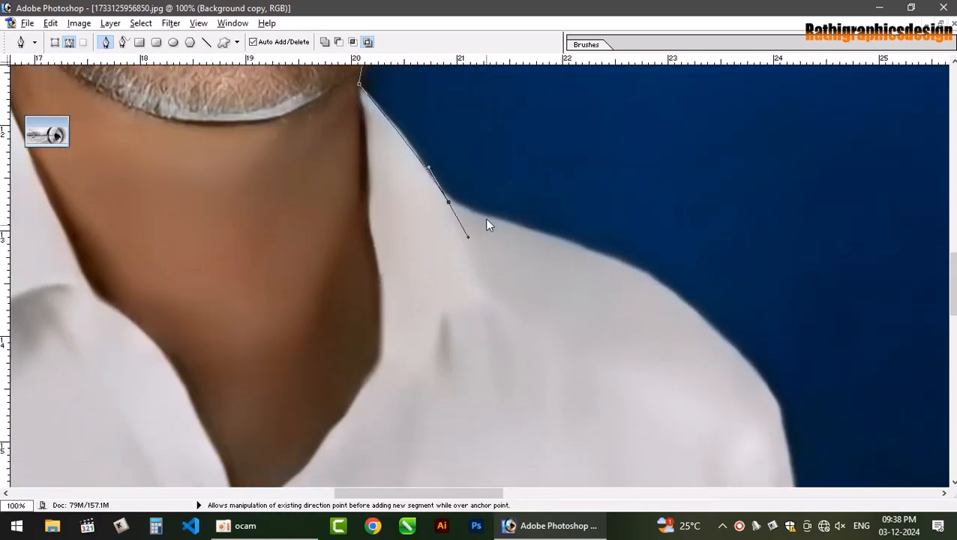
pyautogui.keyDown('alt'); pyautogui.click(449, 202); pyautogui.keyUp('alt')
pyautogui.moveTo(596, 255); pyautogui.dragTo(440, 191)
pyautogui.moveTo(581, 331); pyautogui.dragTo(600, 402)
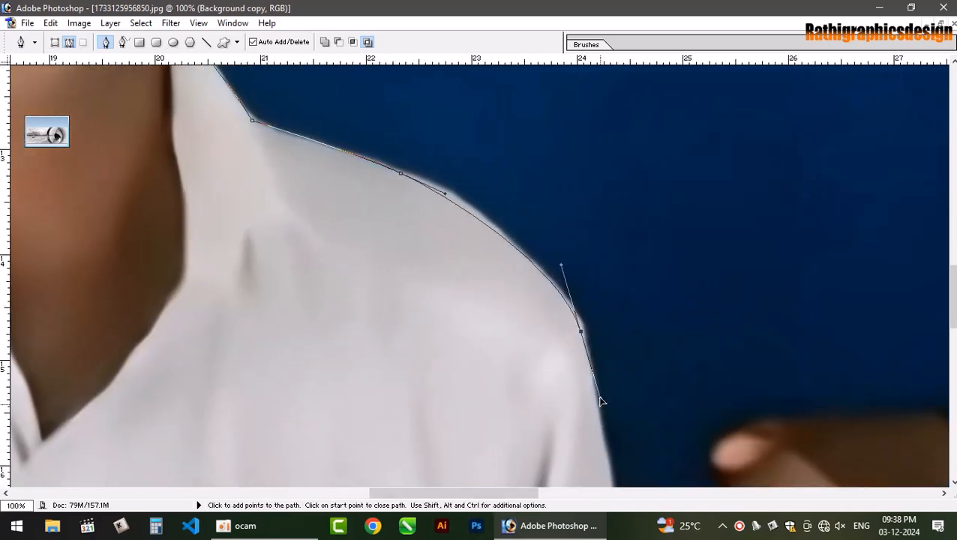
pyautogui.moveTo(610, 490); pyautogui.dragTo(485, 4)
pyautogui.click(510, 162)
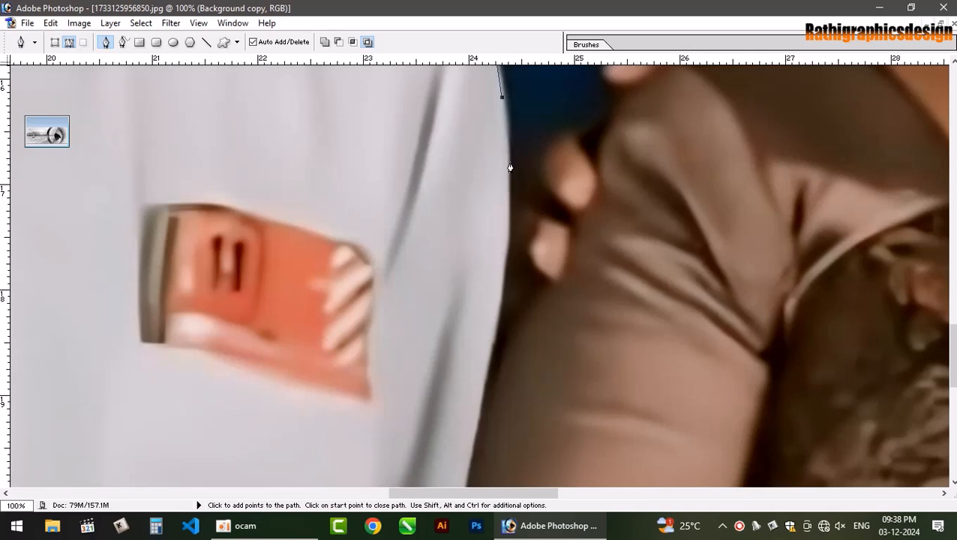
pyautogui.click(514, 200)
# - Take the path past the fingers and along the woman's blouse and bare shoulder, up onto the side of her neck
pyautogui.moveTo(545, 128); pyautogui.dragTo(601, 216)
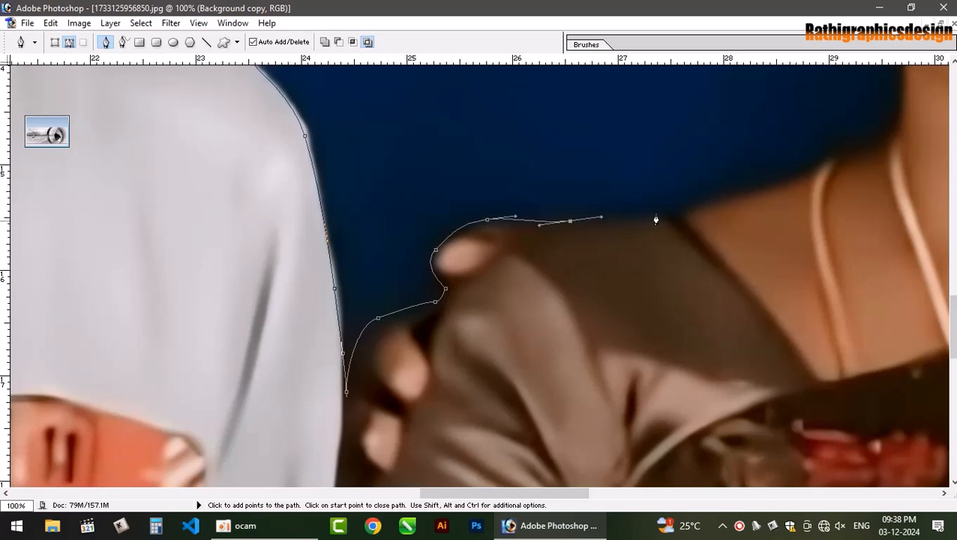
pyautogui.moveTo(677, 212); pyautogui.dragTo(718, 210)
pyautogui.moveTo(789, 207); pyautogui.dragTo(375, 183)
pyautogui.click(404, 180)
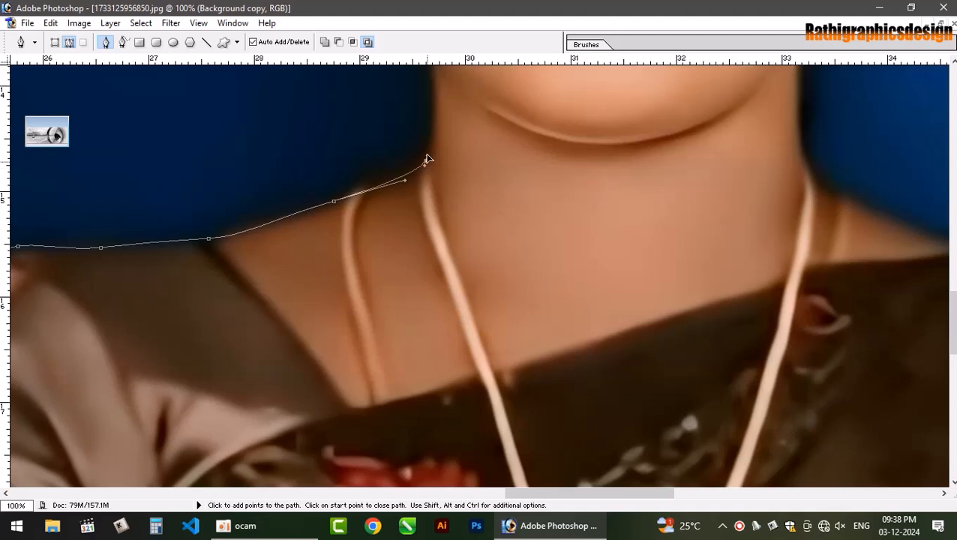
pyautogui.moveTo(428, 158); pyautogui.dragTo(432, 139)
pyautogui.moveTo(435, 98); pyautogui.dragTo(441, 280)
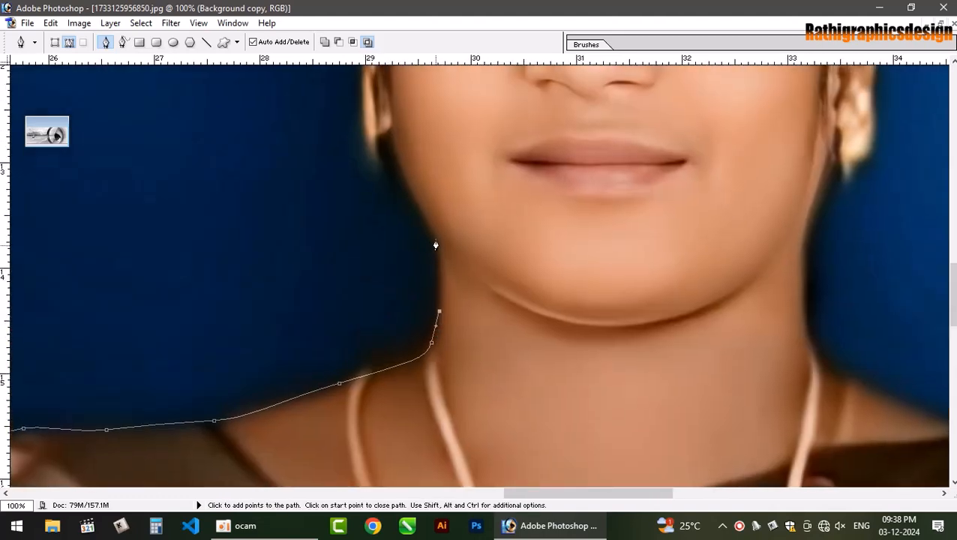
# - Trace the woman's jaw, curve around her earlobe with a corner behind it, and continue up her ear
pyautogui.click(436, 240)
pyautogui.moveTo(375, 132); pyautogui.dragTo(417, 226)
pyautogui.keyDown('alt'); pyautogui.click(424, 258); pyautogui.keyUp('alt')
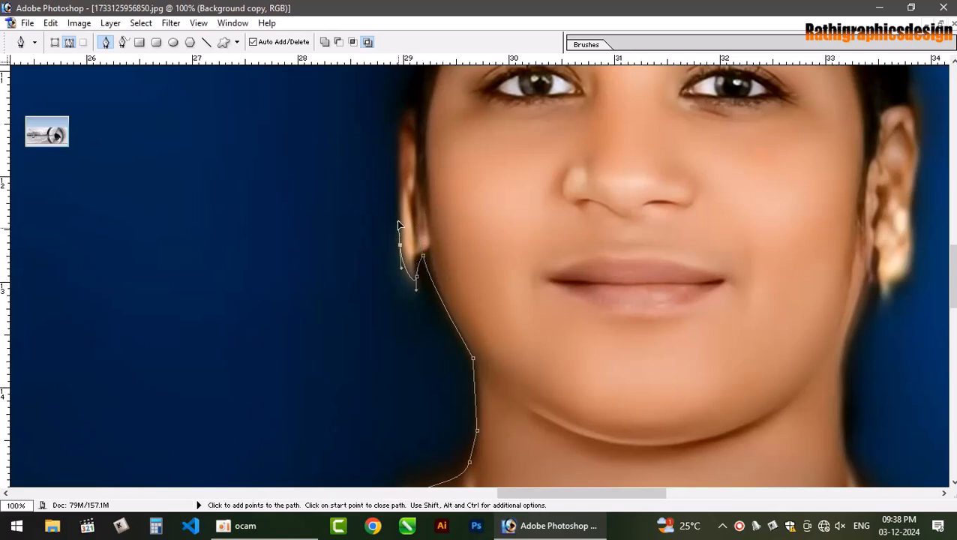
pyautogui.moveTo(398, 223); pyautogui.dragTo(399, 213)
pyautogui.moveTo(397, 148); pyautogui.dragTo(417, 270)
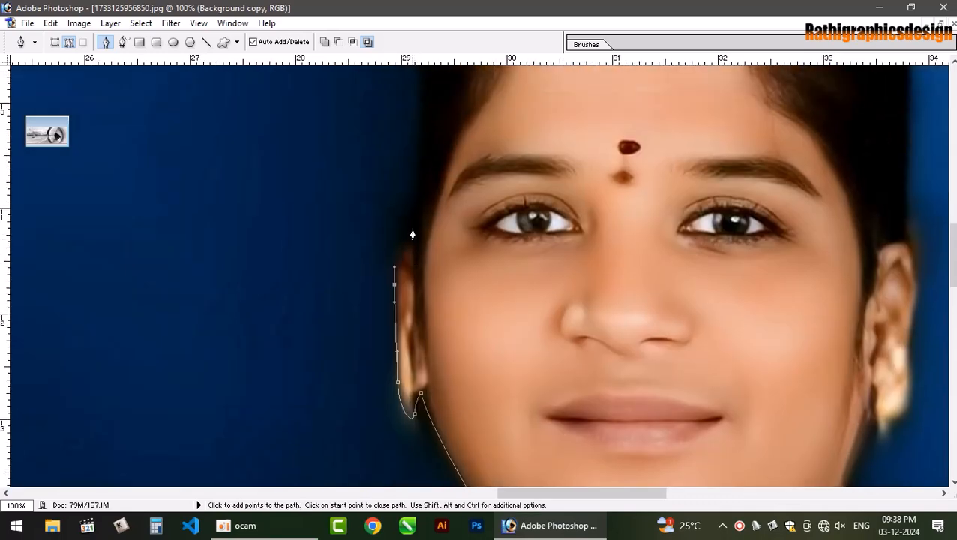
# - Outline the woman's hair from above the ear, over the crown and down the far side
pyautogui.moveTo(413, 235); pyautogui.dragTo(417, 179)
pyautogui.moveTo(427, 132); pyautogui.dragTo(386, 264)
pyautogui.moveTo(403, 176); pyautogui.dragTo(347, 279)
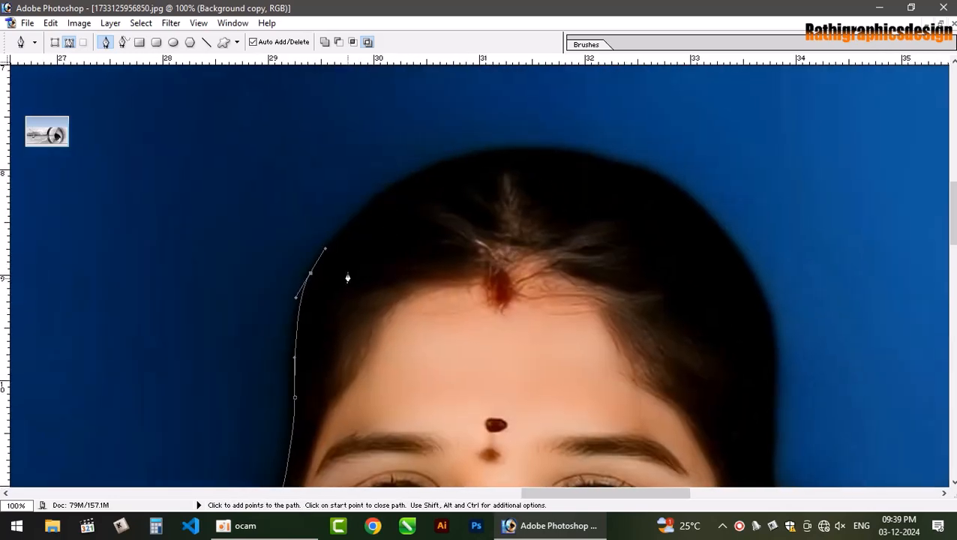
pyautogui.moveTo(485, 157); pyautogui.dragTo(584, 147)
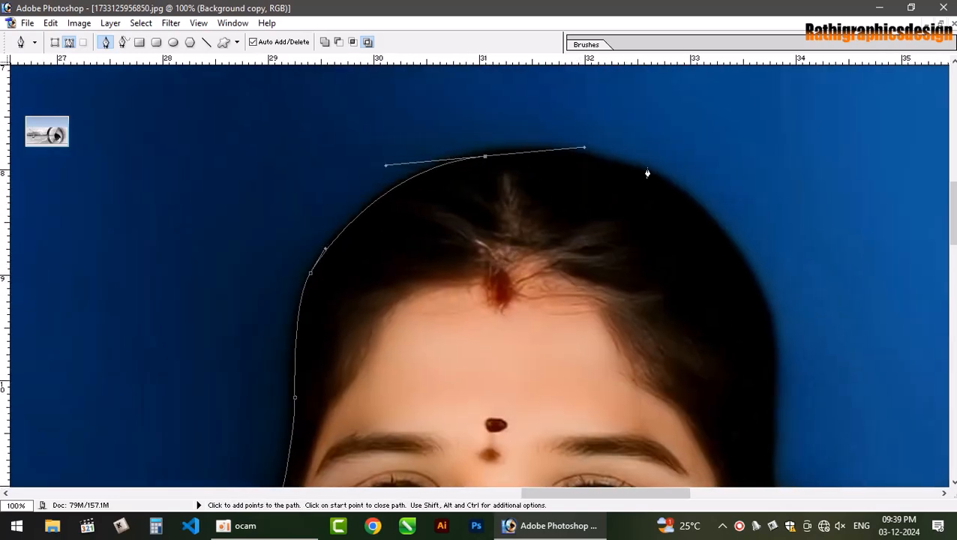
pyautogui.moveTo(706, 218); pyautogui.dragTo(736, 254)
pyautogui.moveTo(768, 353); pyautogui.dragTo(771, 407)
# - Trace the woman's far ear and earring down to the edge of her jaw
pyautogui.moveTo(709, 263); pyautogui.dragTo(619, 276)
pyautogui.click(673, 287)
pyautogui.moveTo(611, 343); pyautogui.dragTo(578, 236)
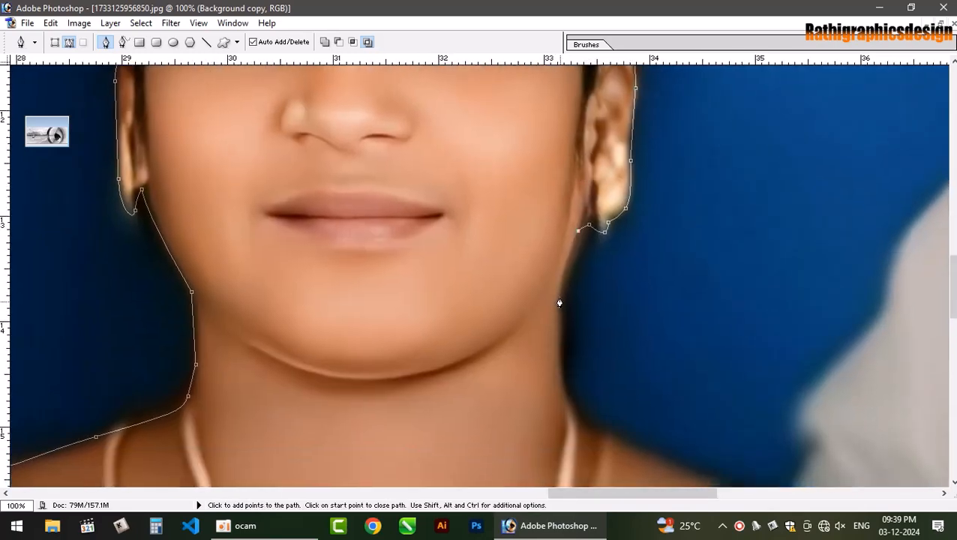
# - Continue down the far side of her jaw and neck and along her shoulder to the young man's sleeve
pyautogui.moveTo(560, 297); pyautogui.dragTo(556, 315)
pyautogui.moveTo(563, 388); pyautogui.dragTo(590, 427)
pyautogui.moveTo(517, 357); pyautogui.dragTo(425, 258)
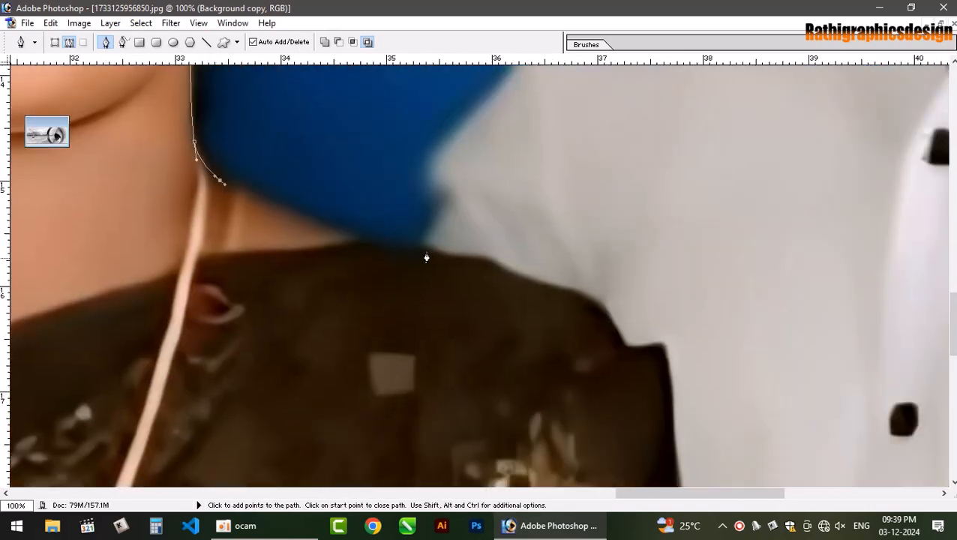
pyautogui.moveTo(371, 243); pyautogui.dragTo(427, 257)
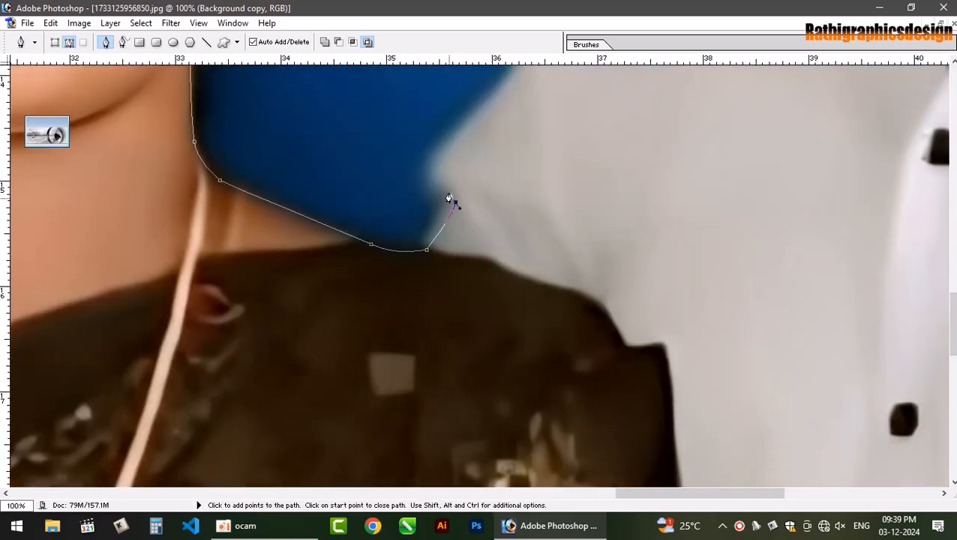
# - Trace the young man's sleeve and shoulder upward to the tip of his collar against the neck
pyautogui.moveTo(454, 201); pyautogui.dragTo(480, 217)
pyautogui.moveTo(508, 167); pyautogui.dragTo(339, 408)
pyautogui.moveTo(344, 322); pyautogui.dragTo(357, 282)
pyautogui.moveTo(399, 199); pyautogui.dragTo(441, 158)
pyautogui.moveTo(487, 114); pyautogui.dragTo(516, 100)
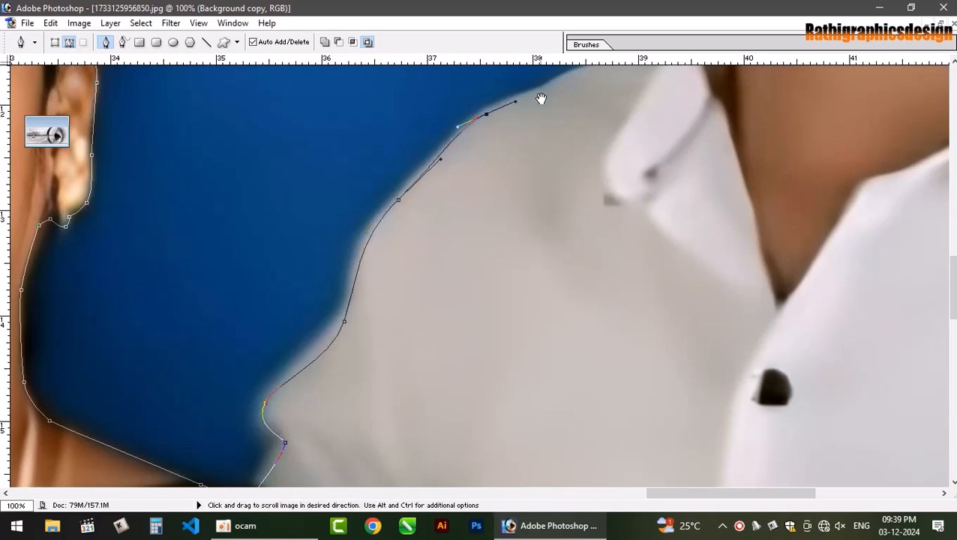
pyautogui.moveTo(599, 73); pyautogui.dragTo(364, 369)
pyautogui.click(466, 177)
pyautogui.click(418, 272)
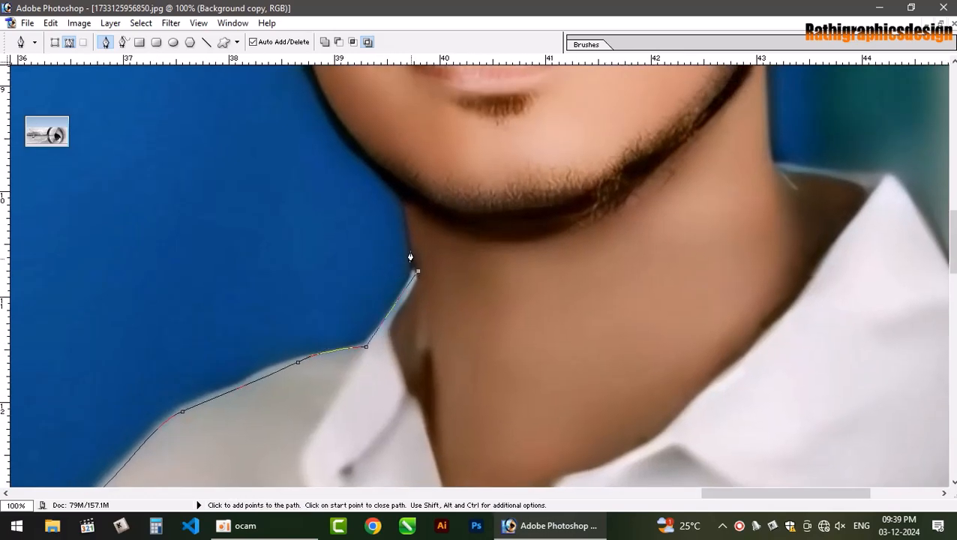
# - Outline the young man's neck and jaw up to his earlobe, ending in a corner point and adjusting the jaw curve
pyautogui.moveTo(397, 197); pyautogui.dragTo(377, 265)
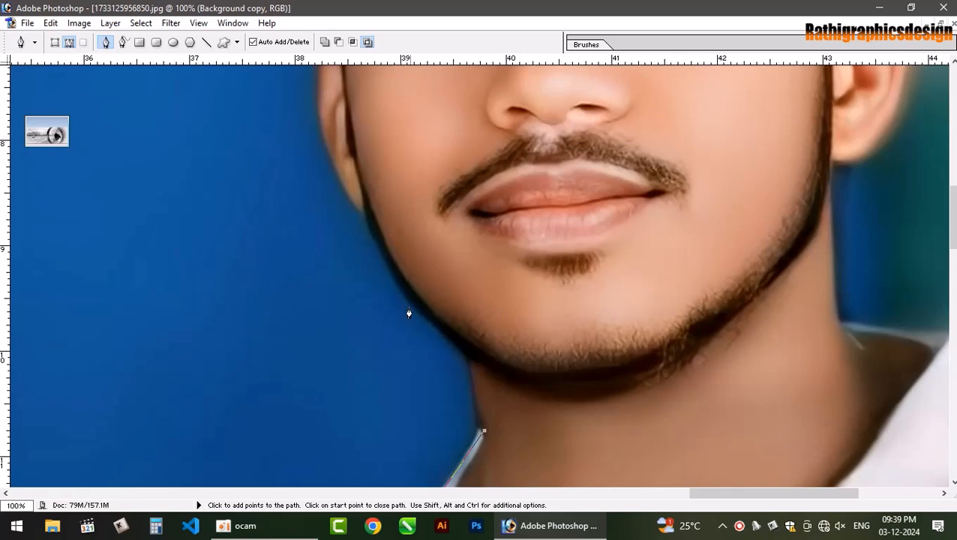
pyautogui.click(463, 346)
pyautogui.moveTo(463, 344); pyautogui.dragTo(455, 280)
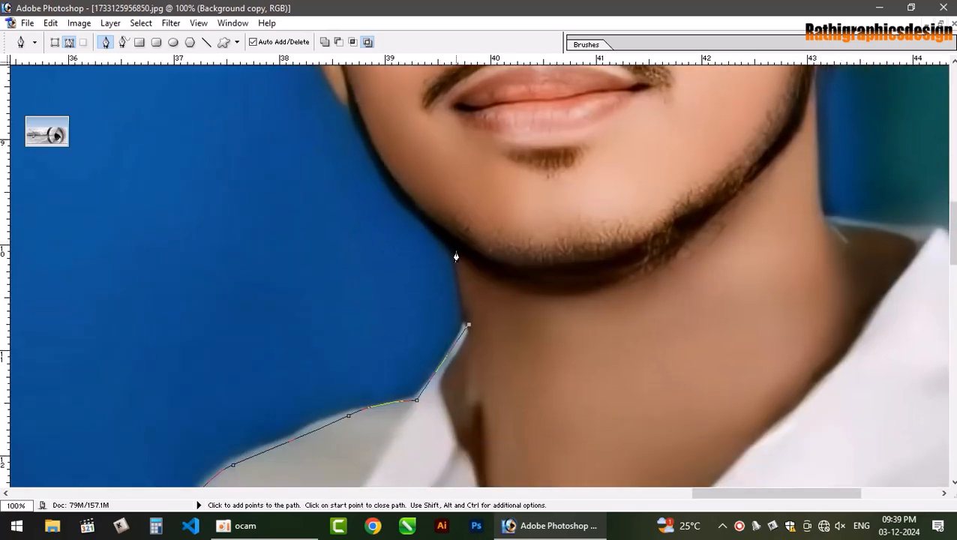
pyautogui.moveTo(410, 173); pyautogui.dragTo(425, 252)
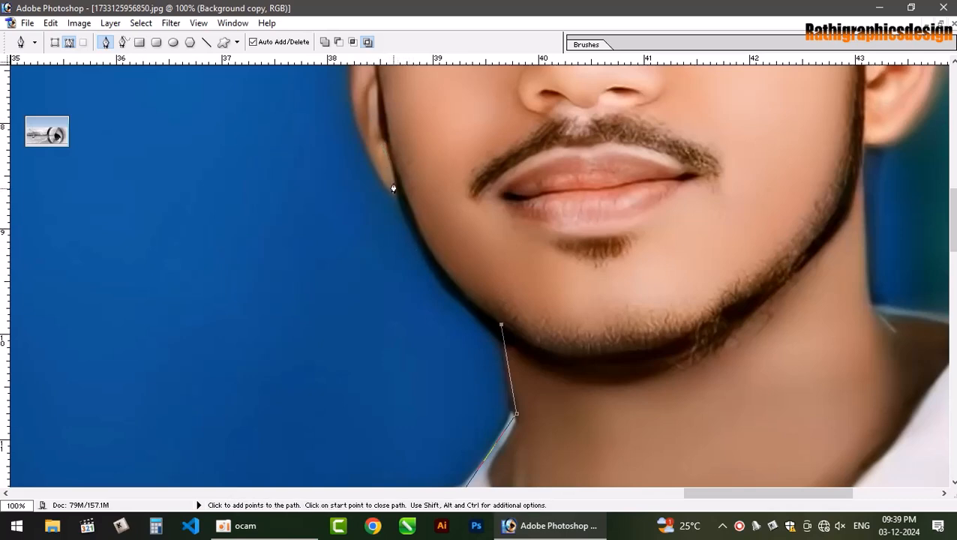
pyautogui.moveTo(396, 178); pyautogui.dragTo(371, 92)
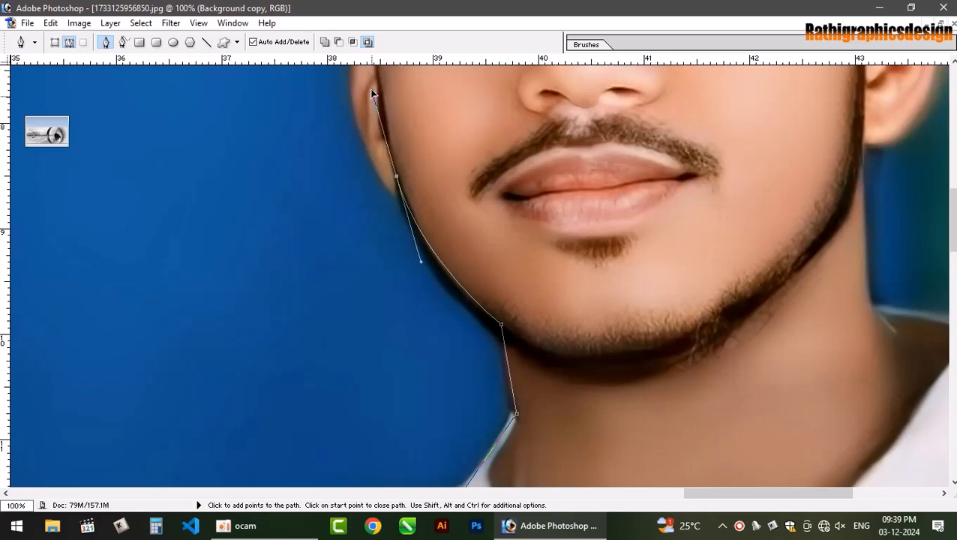
pyautogui.keyDown('alt'); pyautogui.click(397, 180); pyautogui.keyUp('alt')
pyautogui.moveTo(421, 264); pyautogui.dragTo(433, 287)
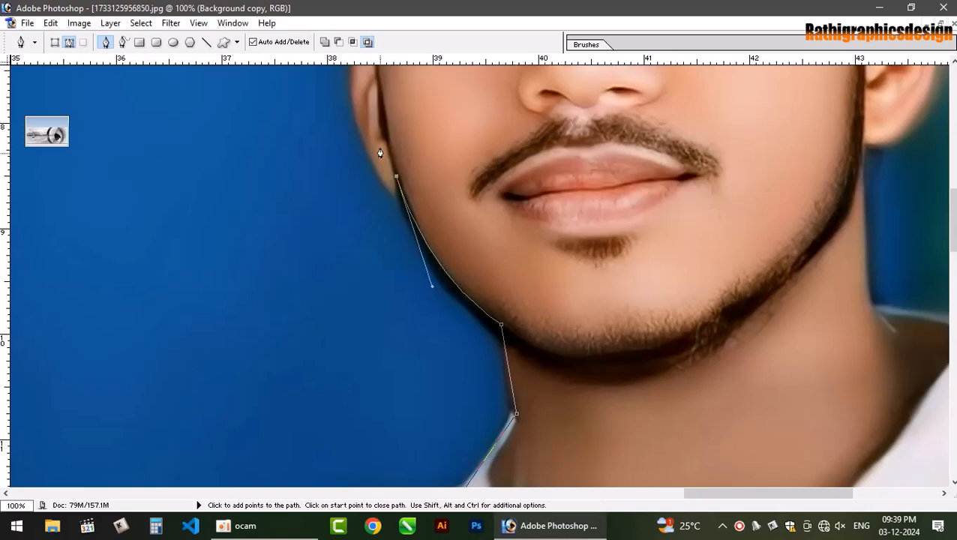
# - Trace around the young man's earlobe and up the outer edge of his ear to the hairline
pyautogui.moveTo(374, 161); pyautogui.dragTo(358, 123)
pyautogui.press('space')
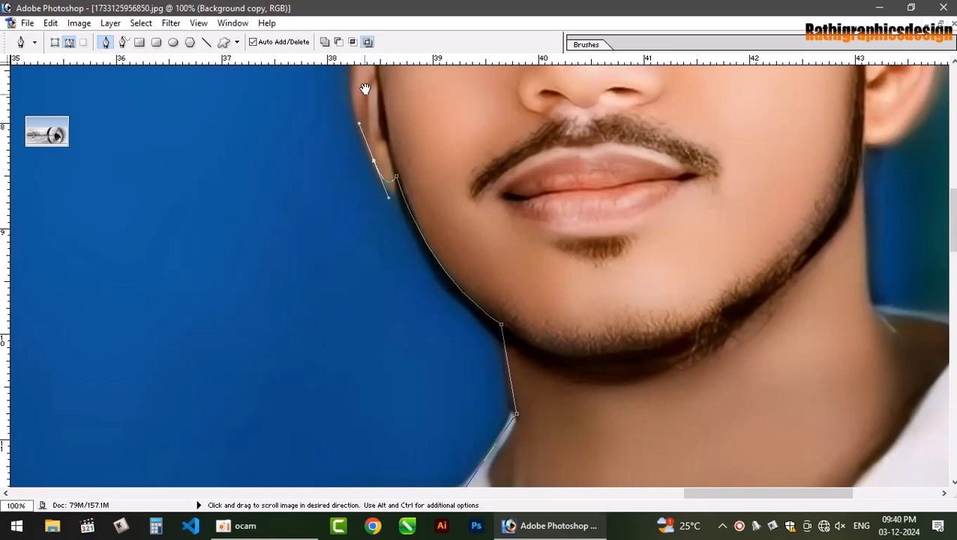
pyautogui.moveTo(364, 87); pyautogui.dragTo(372, 231)
pyautogui.click(359, 188)
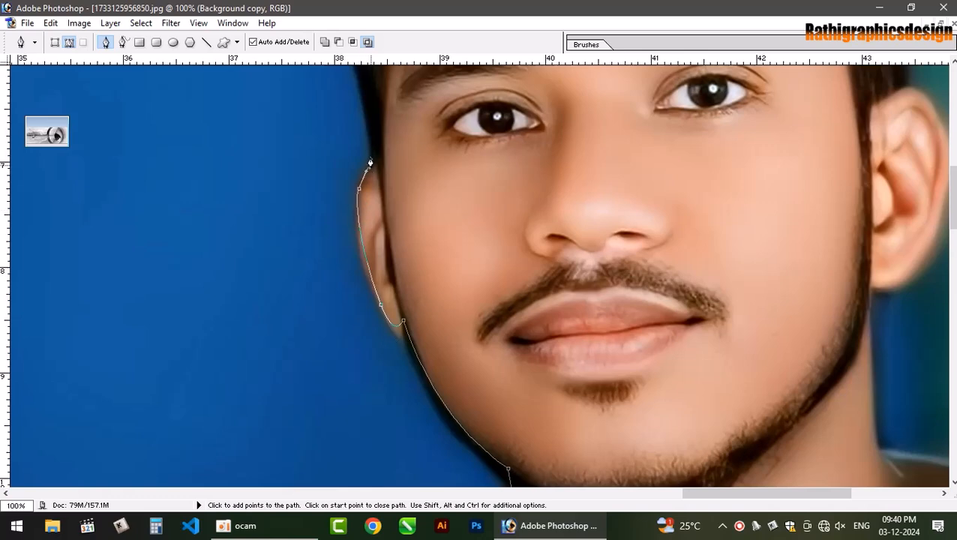
pyautogui.moveTo(370, 161); pyautogui.dragTo(366, 133)
# - Continue the path from the young man's ear up along the near side of his hair toward the crown
pyautogui.press('space')
pyautogui.moveTo(362, 100); pyautogui.dragTo(373, 282)
pyautogui.moveTo(357, 210); pyautogui.dragTo(340, 183)
pyautogui.moveTo(315, 128); pyautogui.dragTo(315, 94)
pyautogui.press('space')
pyautogui.moveTo(242, 111); pyautogui.dragTo(137, 387)
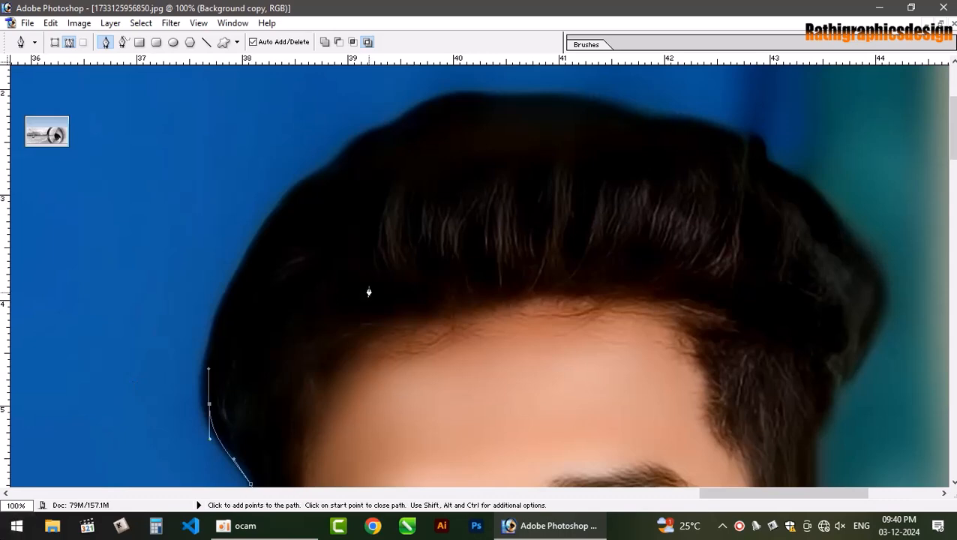
pyautogui.moveTo(258, 242); pyautogui.dragTo(302, 188)
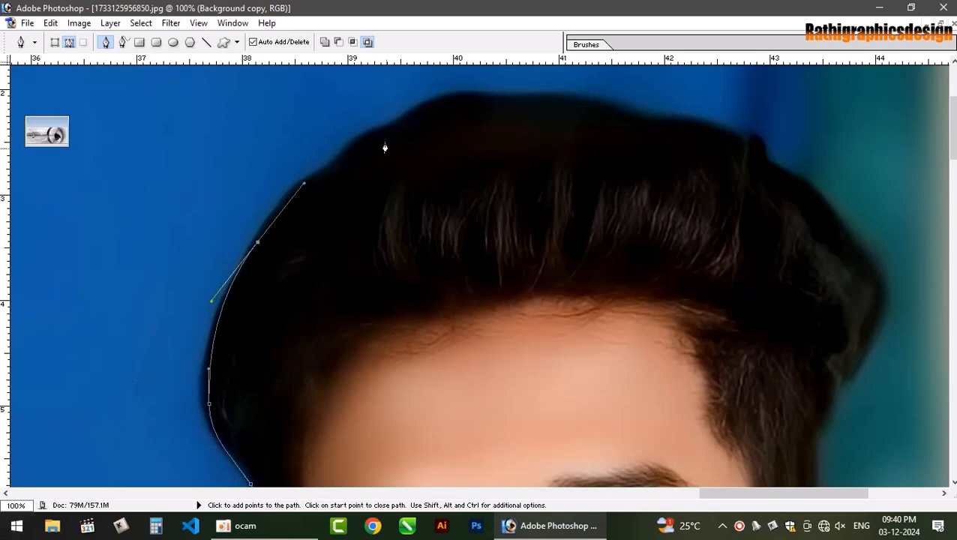
# - Trace over the top of his hair and down the far side toward the other ear
pyautogui.moveTo(380, 141); pyautogui.dragTo(420, 127)
pyautogui.moveTo(480, 95); pyautogui.dragTo(526, 93)
pyautogui.moveTo(643, 119); pyautogui.dragTo(679, 135)
pyautogui.moveTo(733, 136); pyautogui.dragTo(818, 192)
pyautogui.moveTo(875, 278); pyautogui.dragTo(877, 281)
pyautogui.moveTo(868, 339); pyautogui.dragTo(857, 367)
pyautogui.moveTo(832, 399); pyautogui.dragTo(815, 449)
# - Outline the young man's far ear from the hairline to beneath the earlobe, with corner points where the direction changes
pyautogui.moveTo(837, 337); pyautogui.dragTo(595, 16)
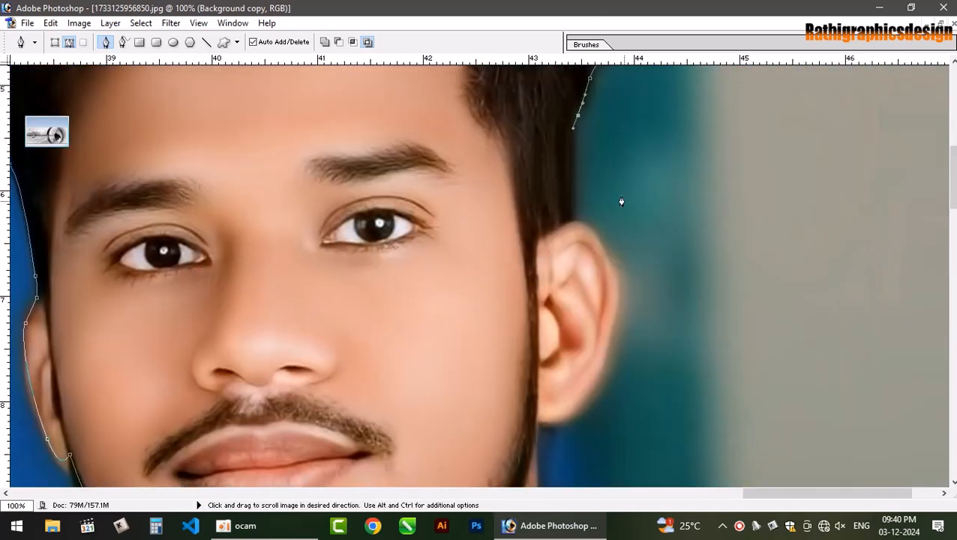
pyautogui.keyDown('alt'); pyautogui.click(568, 214); pyautogui.keyUp('alt')
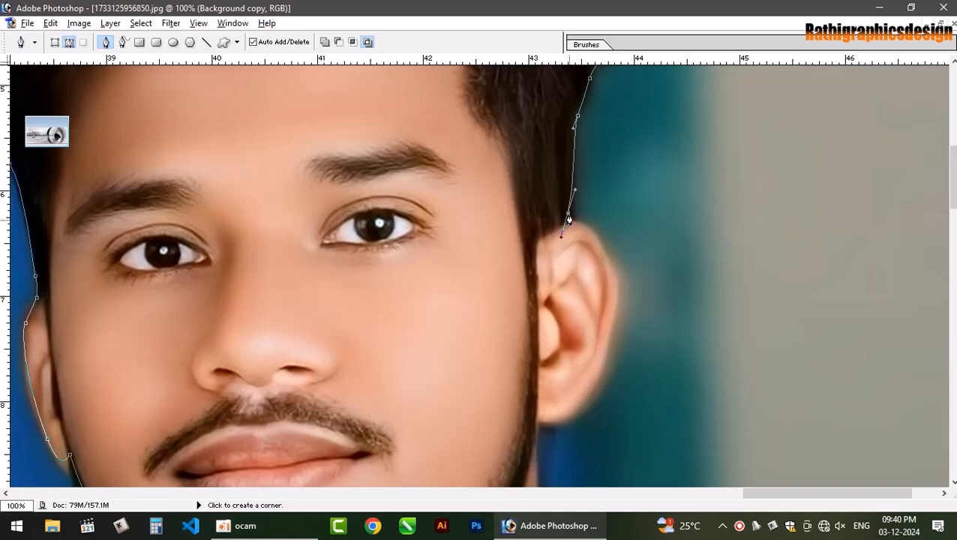
pyautogui.moveTo(612, 313); pyautogui.dragTo(593, 309)
pyautogui.keyDown('alt'); pyautogui.click(612, 320); pyautogui.keyUp('alt')
pyautogui.click(577, 300)
# - Trace down the far side of his neck to a corner point and across to the tip of his shirt collar
pyautogui.moveTo(564, 260); pyautogui.dragTo(554, 161)
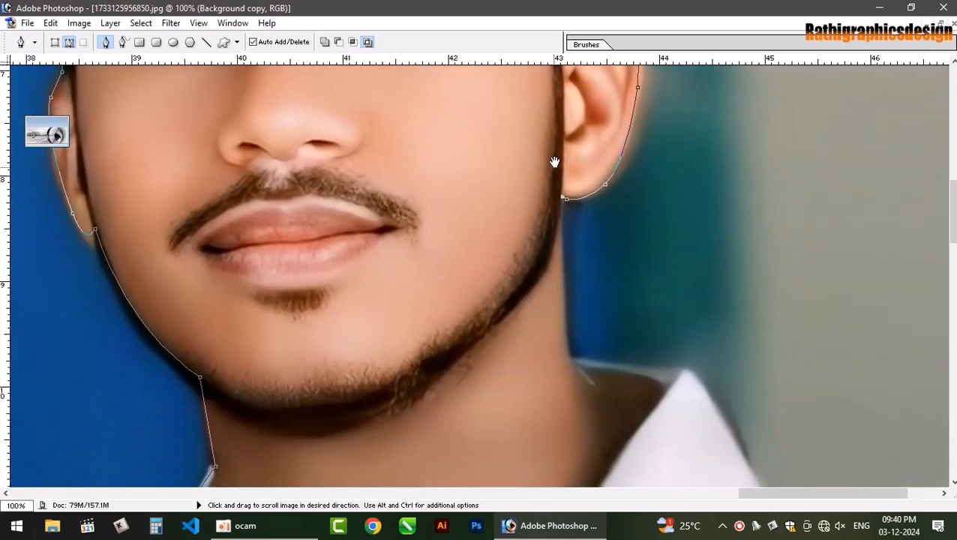
pyautogui.moveTo(571, 363); pyautogui.dragTo(580, 398)
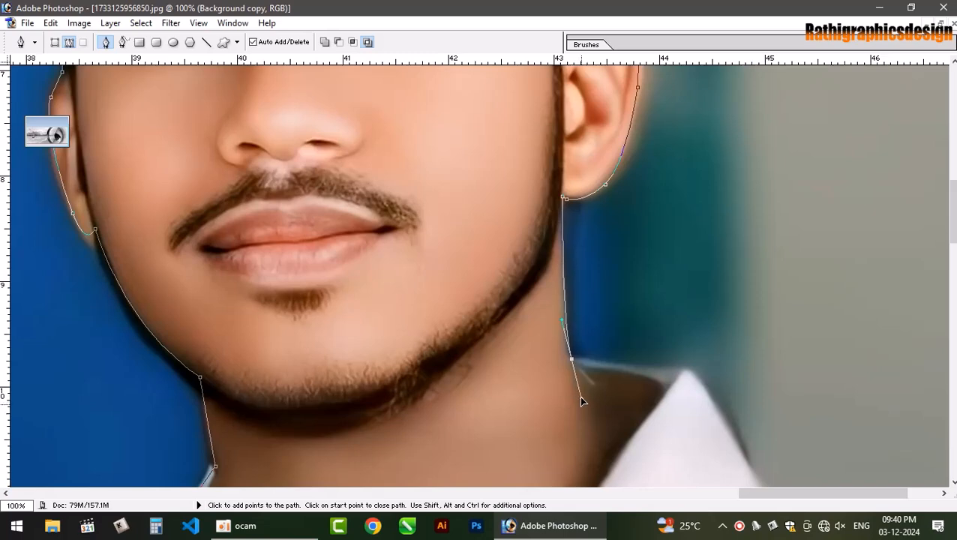
pyautogui.keyDown('alt'); pyautogui.click(571, 361); pyautogui.keyUp('alt')
pyautogui.moveTo(572, 363); pyautogui.dragTo(493, 202)
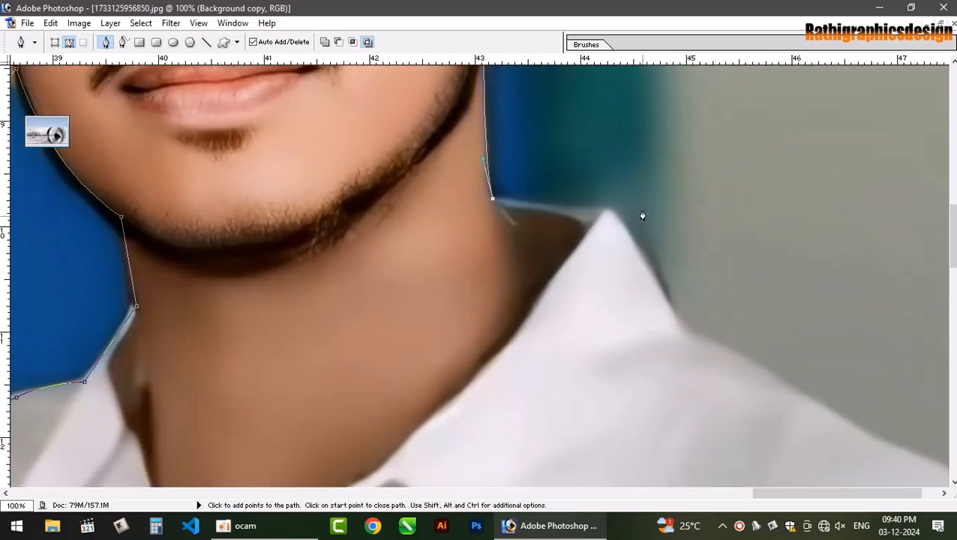
pyautogui.click(614, 215)
pyautogui.hotkey('ctrl', 'z')
pyautogui.click(611, 210)
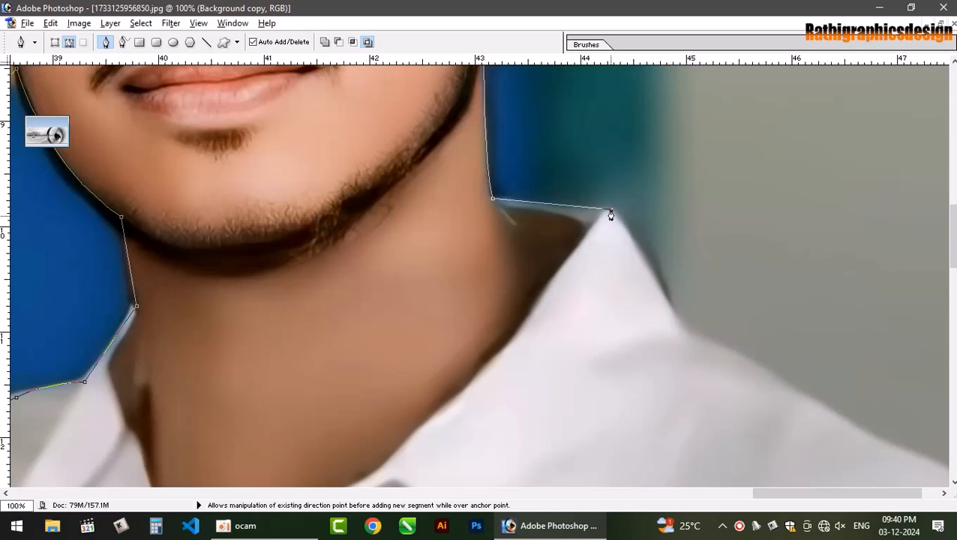
# - Follow the collar's outer edge down and extend the path along the young man's far shoulder
pyautogui.click(677, 336)
pyautogui.moveTo(685, 316); pyautogui.dragTo(597, 110)
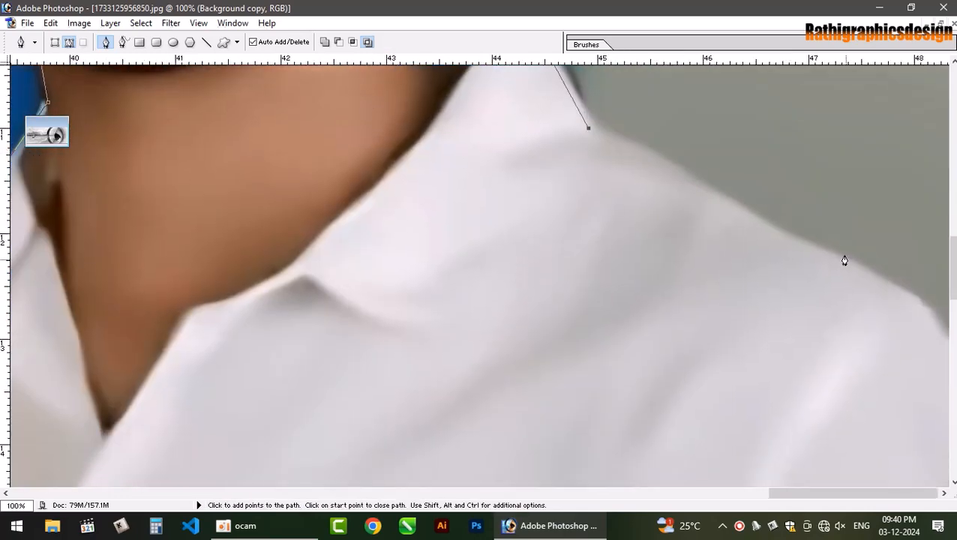
pyautogui.moveTo(826, 260); pyautogui.dragTo(906, 309)
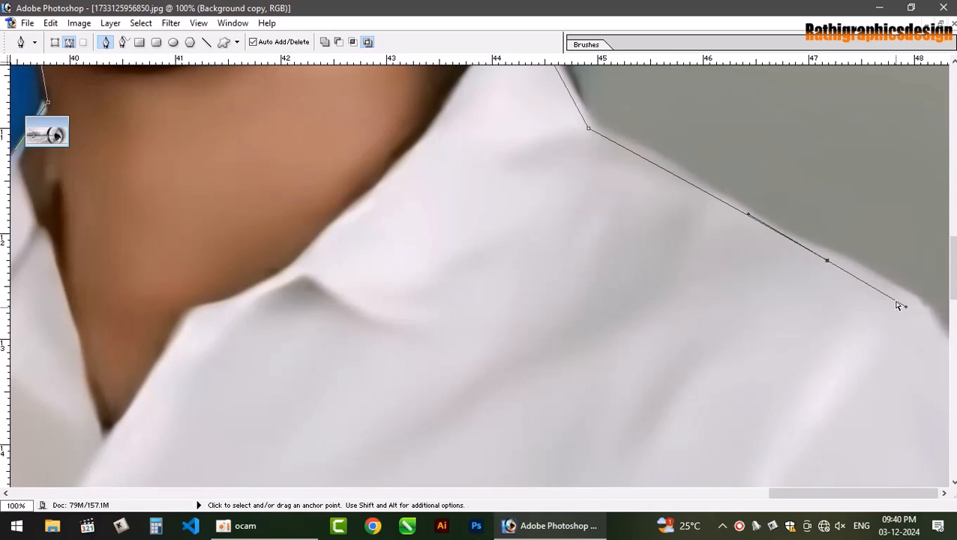
# - Route the path outside the canvas around the lower half of the photo toward its starting point beside the first young man
pyautogui.hotkey('ctrl', '-')
pyautogui.hotkey('ctrl', '-')
pyautogui.hotkey('ctrl', '-')
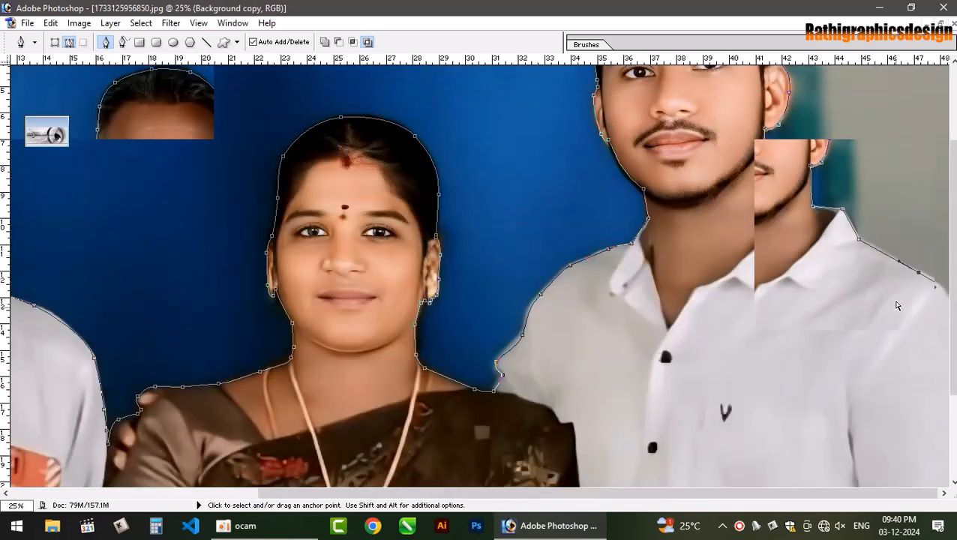
pyautogui.hotkey('ctrl', '0')
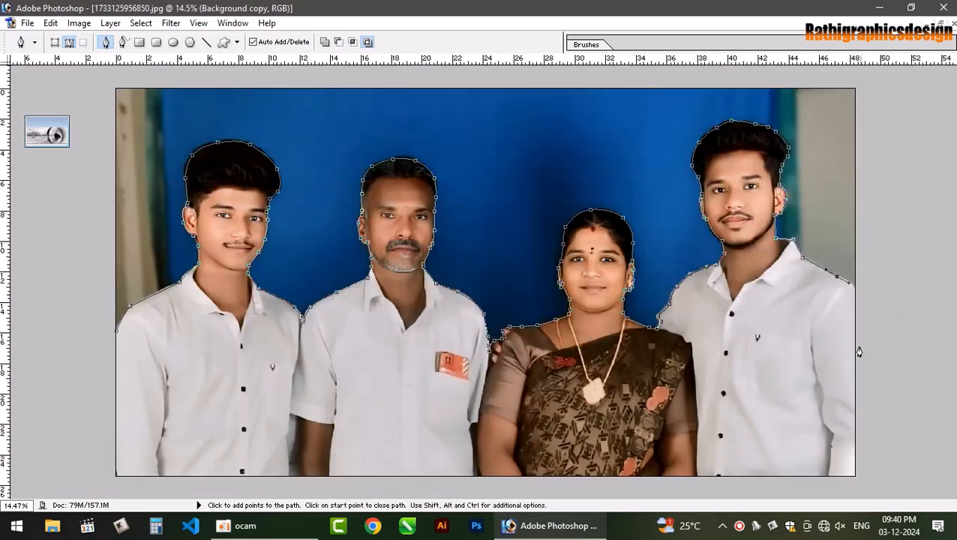
pyautogui.moveTo(885, 378); pyautogui.dragTo(900, 466)
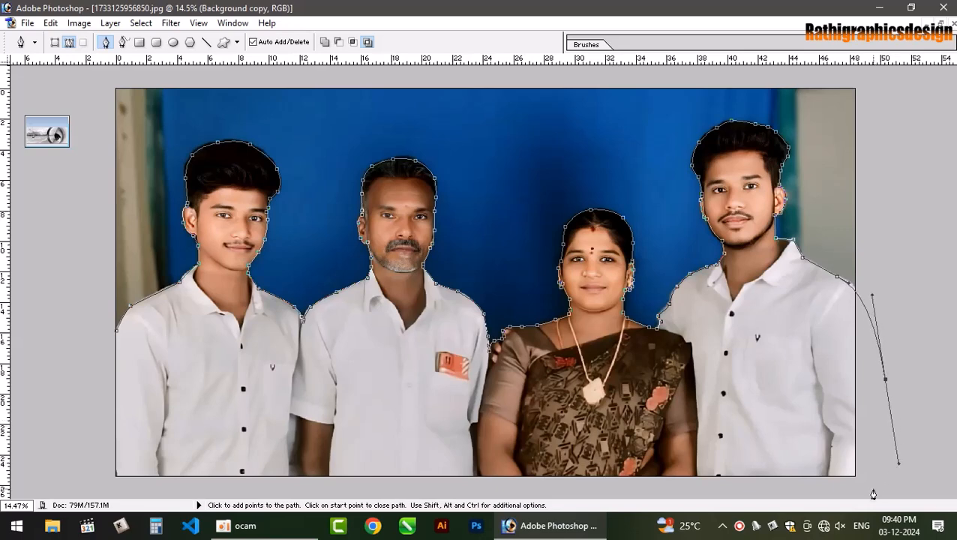
pyautogui.click(873, 489)
pyautogui.click(72, 485)
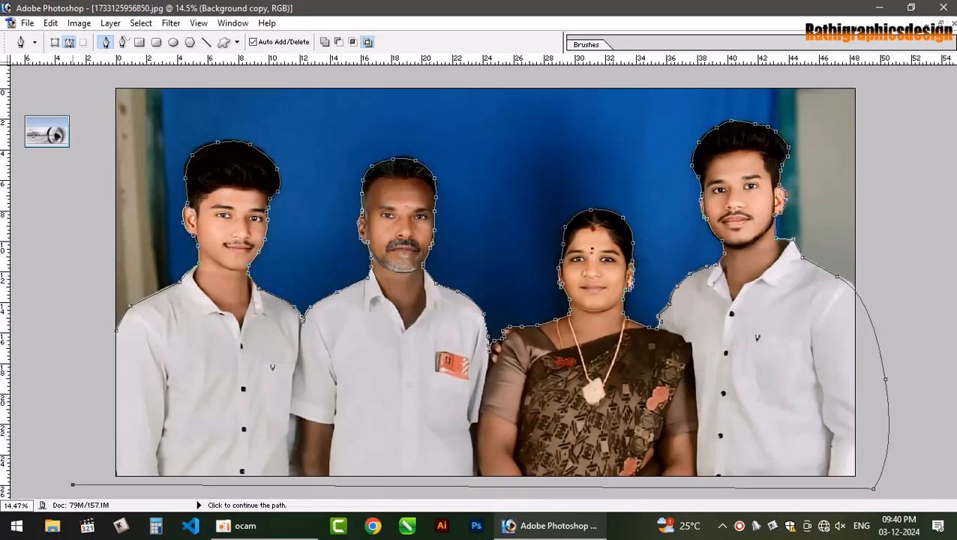
pyautogui.click(81, 366)
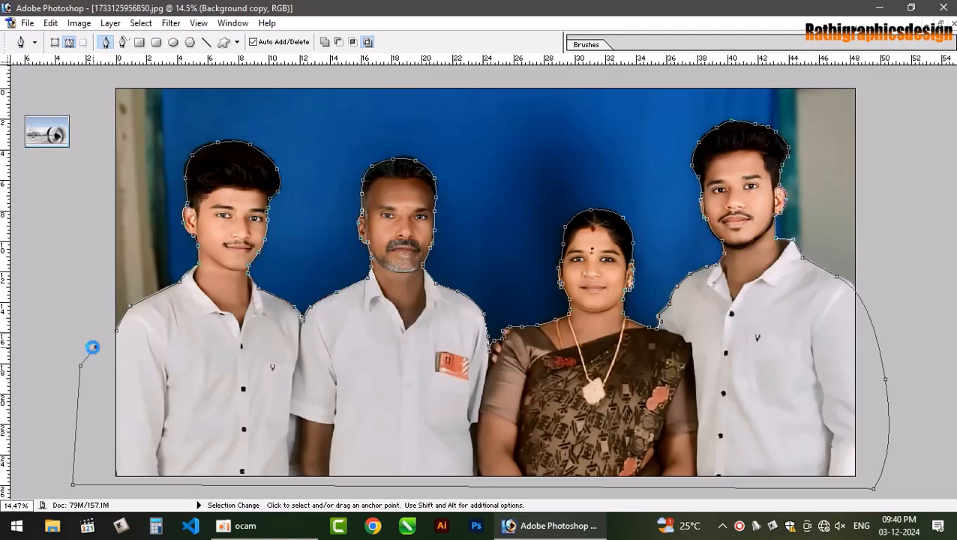
# - Load the path as a selection feathered by 1 pixel and copy the selected people to a new layer
pyautogui.hotkey('ctrl', 'Return')
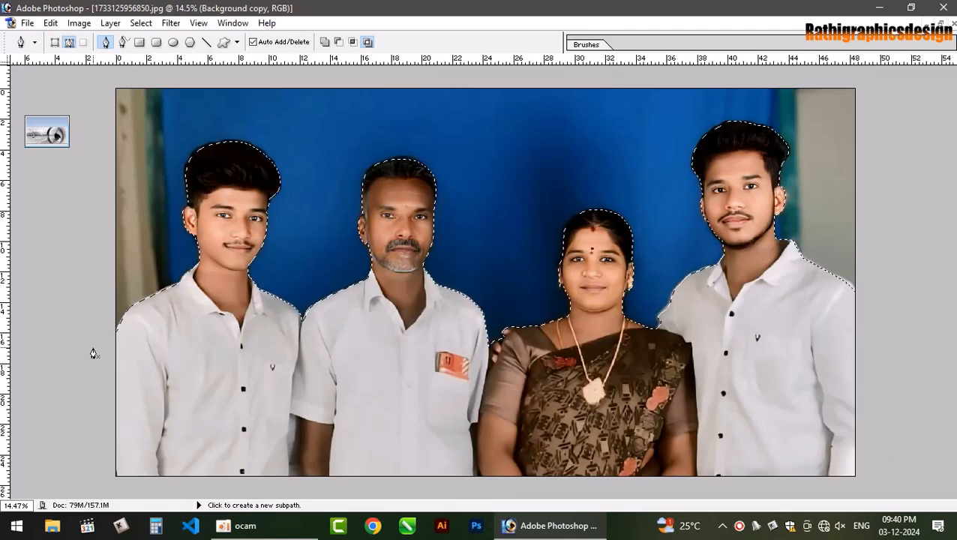
pyautogui.hotkey('ctrl', 'alt', 'd')
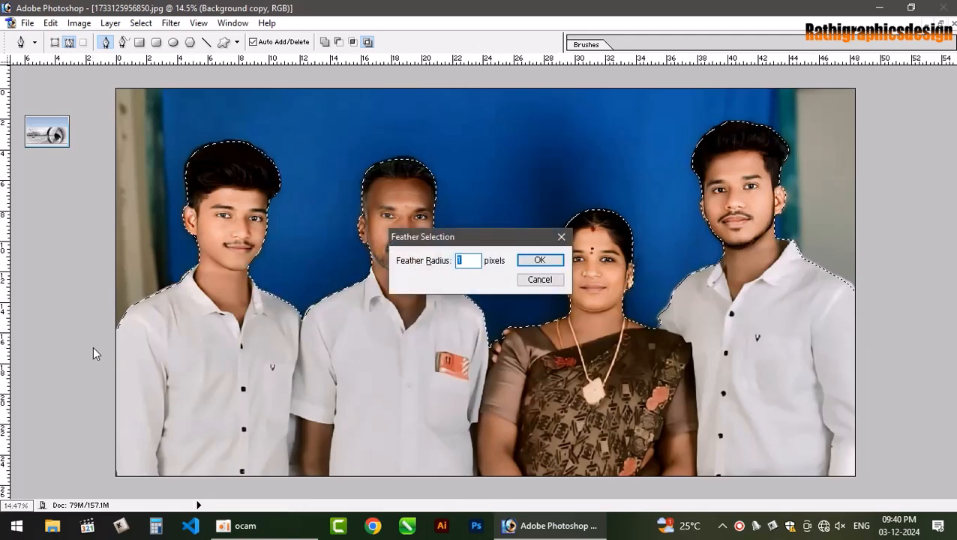
pyautogui.press('Return')
pyautogui.hotkey('ctrl', 'j')
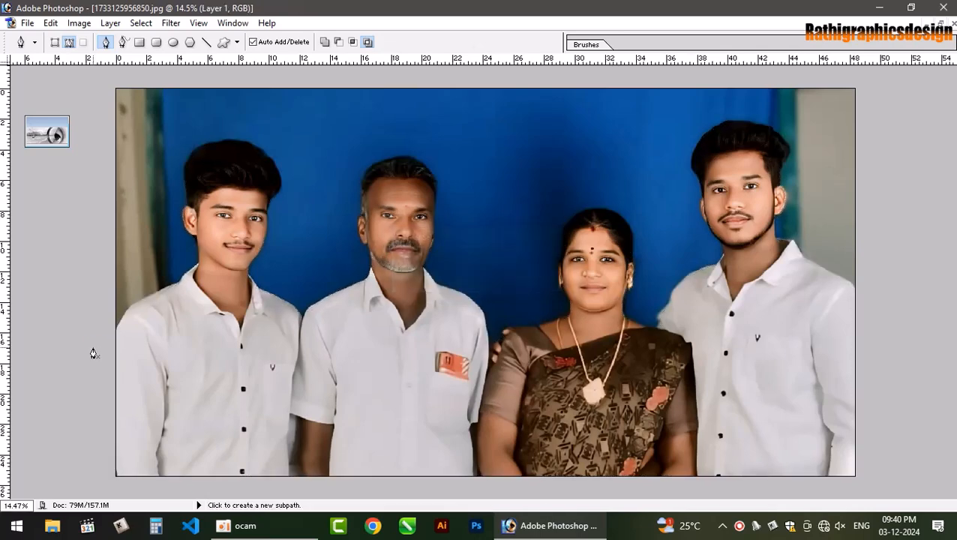
# - Hide the Background copy, blue fill and Background layers beneath the cut-out people
pyautogui.press('v')
pyautogui.press('F7')
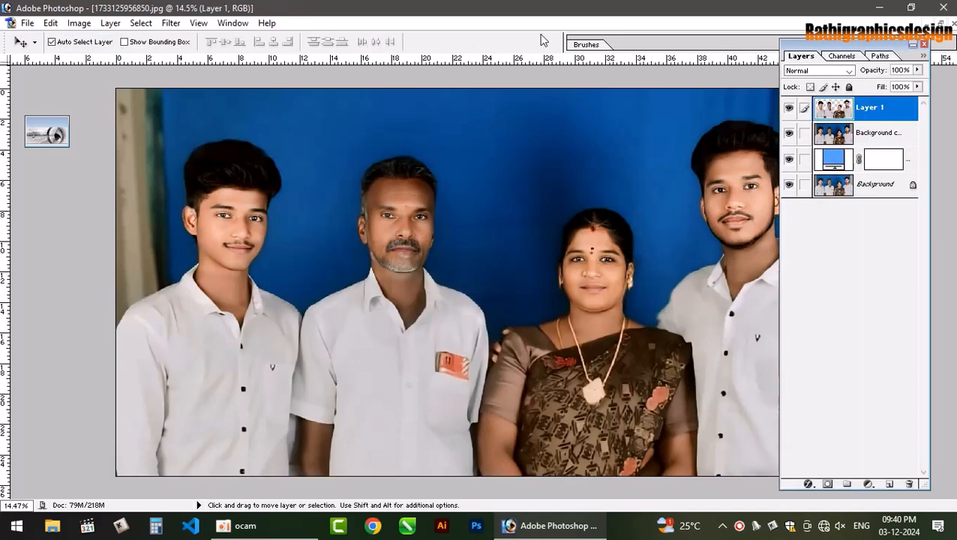
pyautogui.click(789, 133)
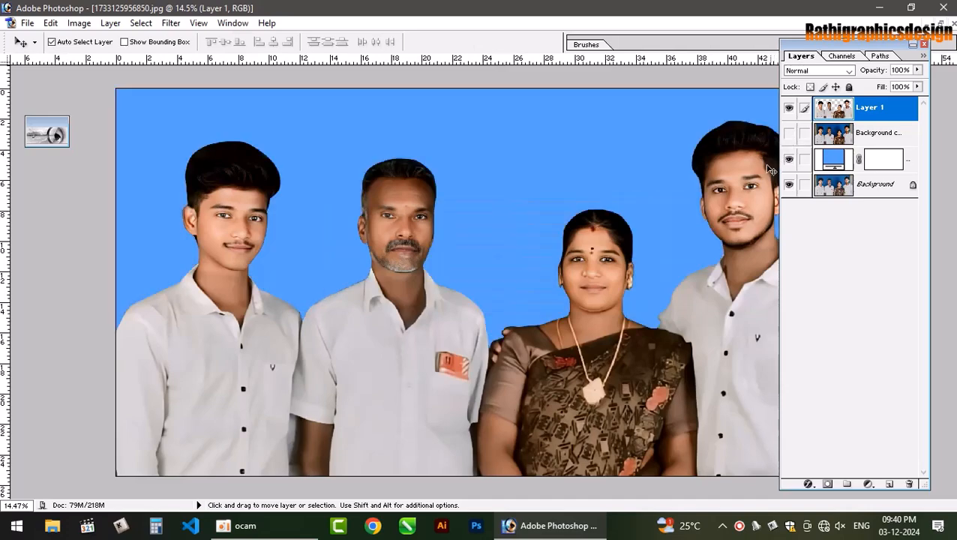
pyautogui.click(789, 159)
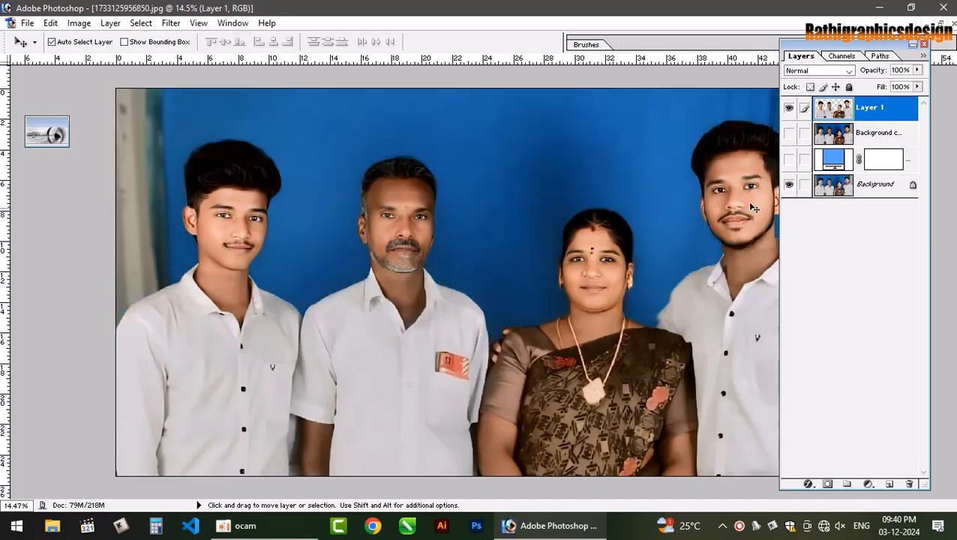
pyautogui.click(788, 185)
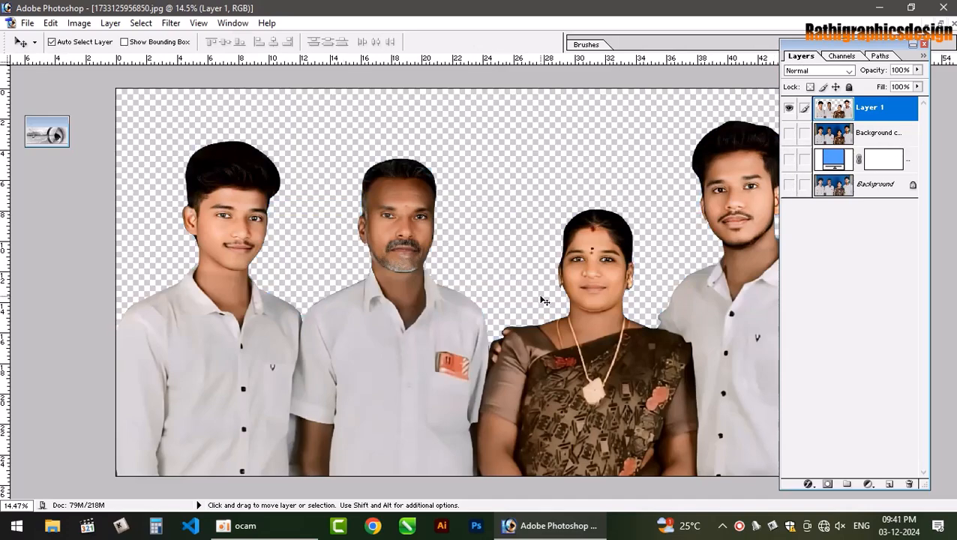
# - Examine the cut-out edges along the shoulders and collars of the two men for leftover background colour
pyautogui.scroll(4, 543, 300)
pyautogui.moveTo(438, 385); pyautogui.dragTo(553, 516)
pyautogui.moveTo(222, 234); pyautogui.dragTo(425, 358)
pyautogui.moveTo(440, 307); pyautogui.dragTo(518, 135)
pyautogui.moveTo(434, 250)
pyautogui.mouseDown()
pyautogui.moveTo(448, 201)
pyautogui.moveTo(531, 72)
pyautogui.mouseUp()
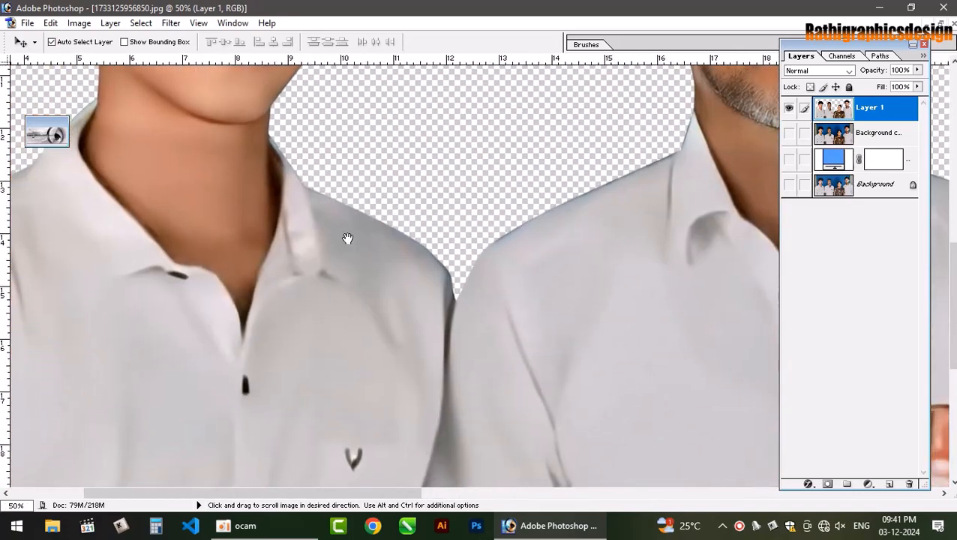
pyautogui.moveTo(348, 238); pyautogui.dragTo(423, 207)
pyautogui.moveTo(723, 260); pyautogui.dragTo(446, 343)
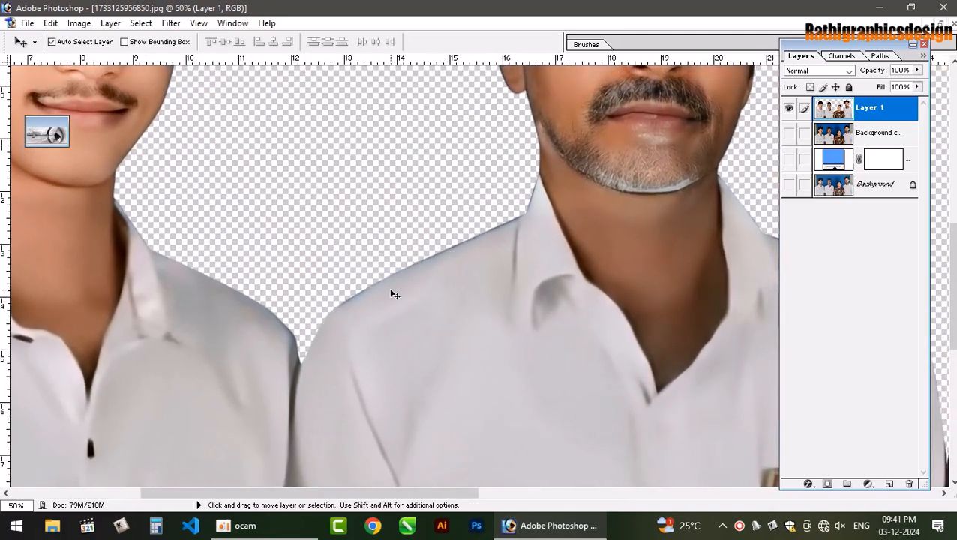
pyautogui.hotkey('ctrl', '+')
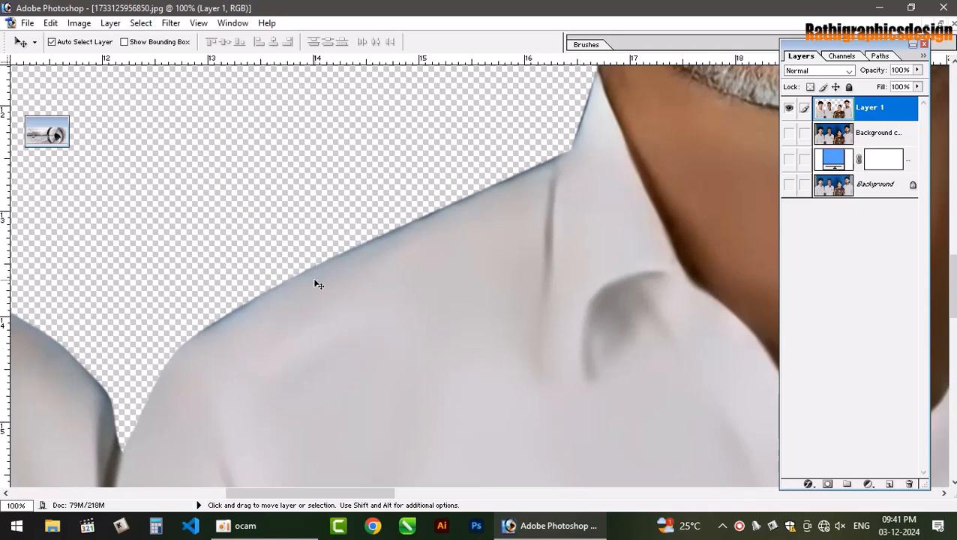
# - Start a new pen path just inside the older man's shoulder edge and run it up to his collar tip
pyautogui.press('p')
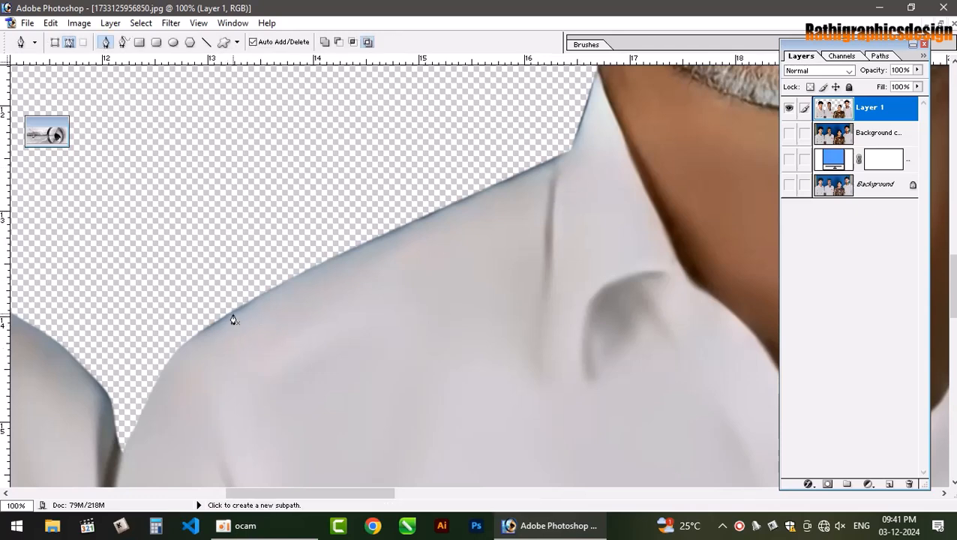
pyautogui.click(234, 318)
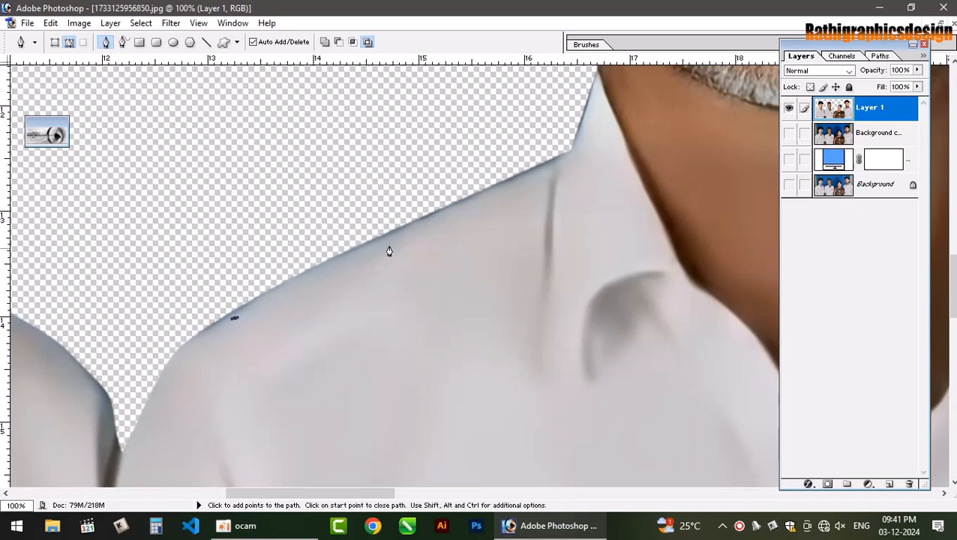
pyautogui.click(571, 156)
pyautogui.press('space')
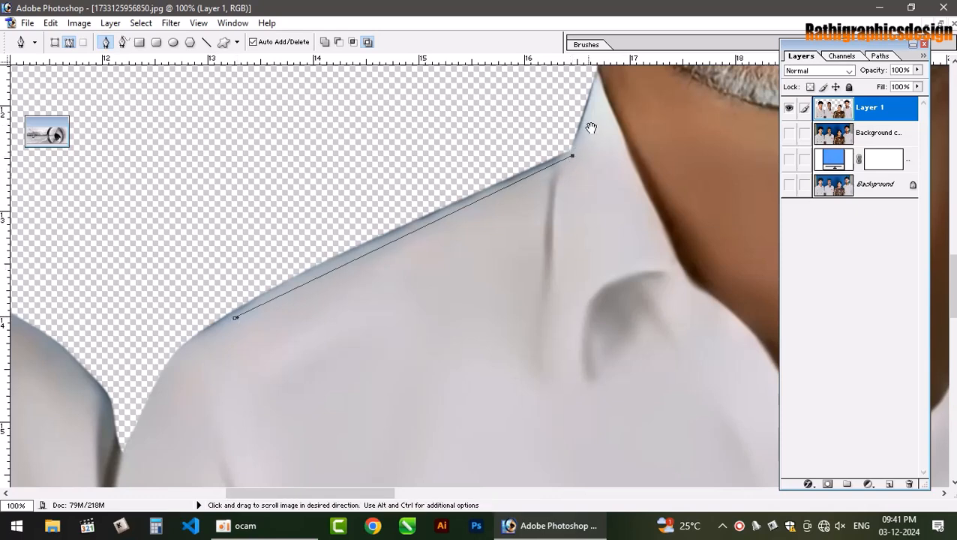
pyautogui.moveTo(591, 129); pyautogui.dragTo(563, 257)
pyautogui.click(567, 201)
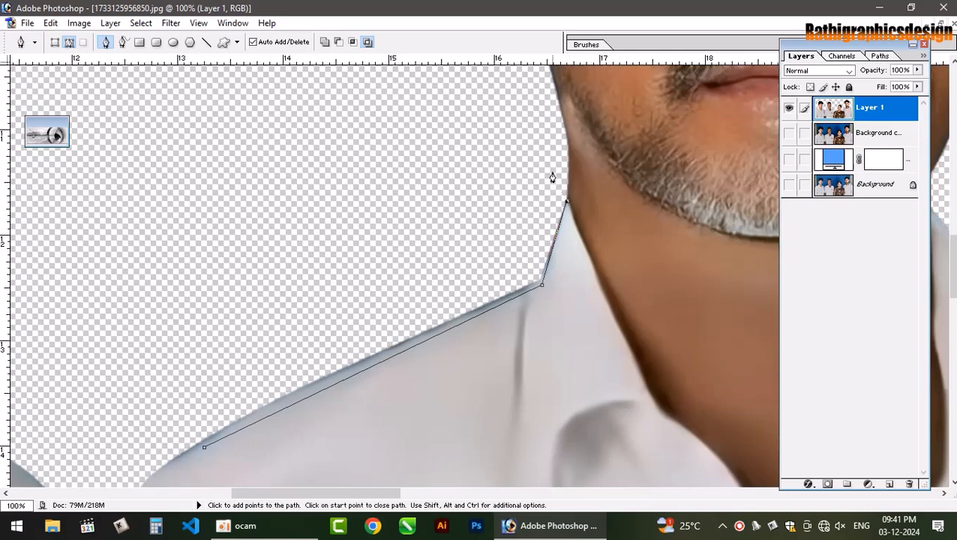
# - Continue the path from the collar up the older man's neck and jaw, around his earlobe and up the ear's outer edge
pyautogui.press('space')
pyautogui.moveTo(521, 142); pyautogui.dragTo(527, 287)
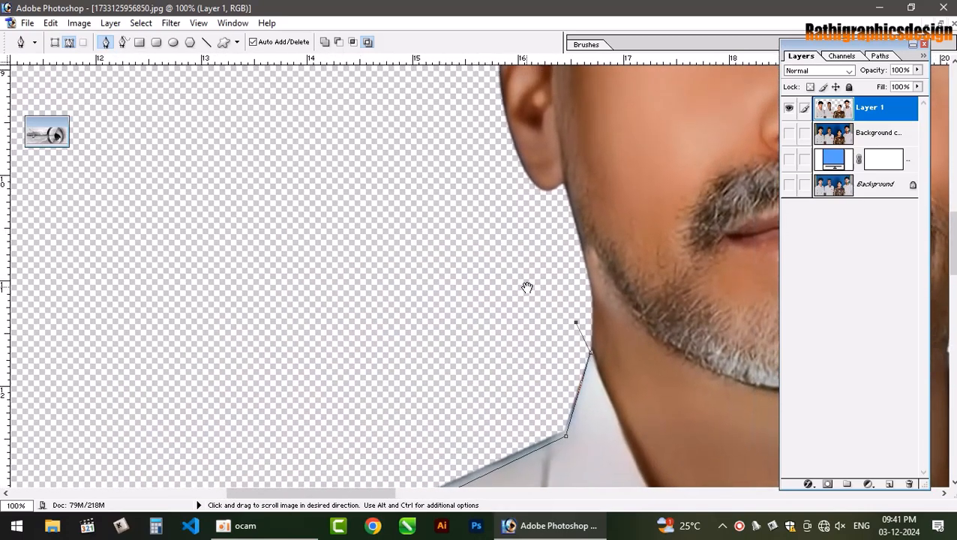
pyautogui.keyDown('alt'); pyautogui.click(591, 352); pyautogui.keyUp('alt')
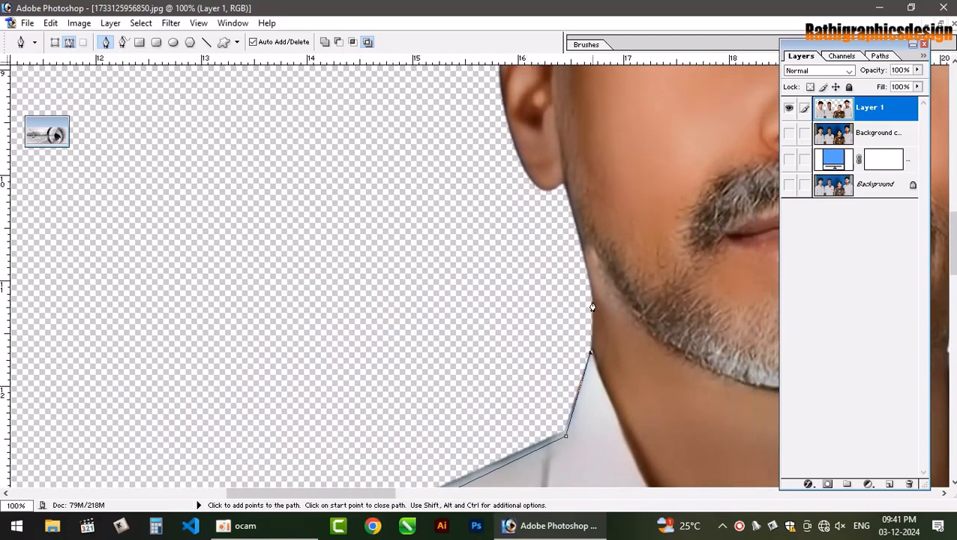
pyautogui.moveTo(591, 283); pyautogui.dragTo(588, 259)
pyautogui.press('space')
pyautogui.moveTo(514, 132); pyautogui.dragTo(526, 229)
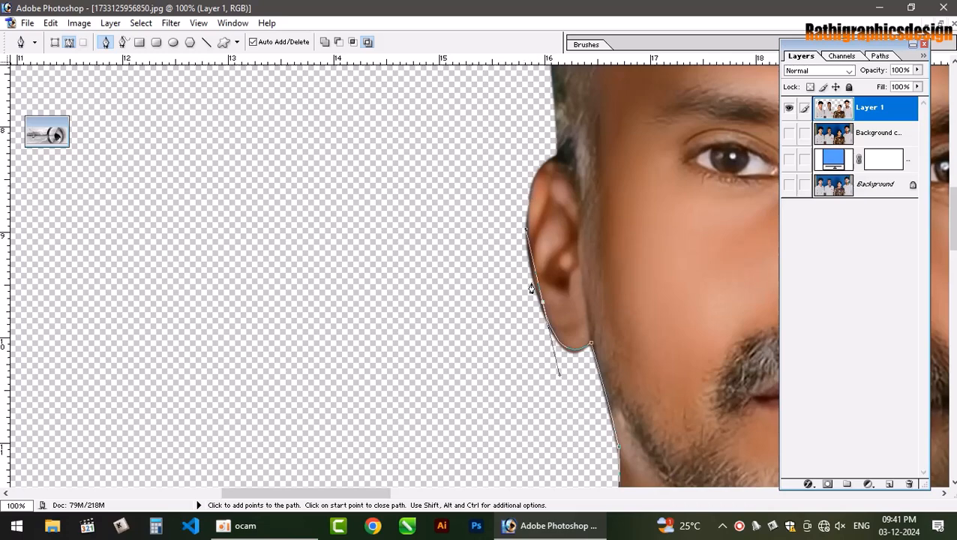
pyautogui.moveTo(527, 233); pyautogui.dragTo(551, 163)
# - Bring the path from the older man's ear through the empty area to the shoulder junction and close it along his shoulder curve
pyautogui.click(483, 133)
pyautogui.moveTo(366, 235); pyautogui.dragTo(366, 245)
pyautogui.press('space')
pyautogui.moveTo(352, 421); pyautogui.dragTo(402, 153)
pyautogui.moveTo(286, 247); pyautogui.dragTo(280, 267)
pyautogui.press('space')
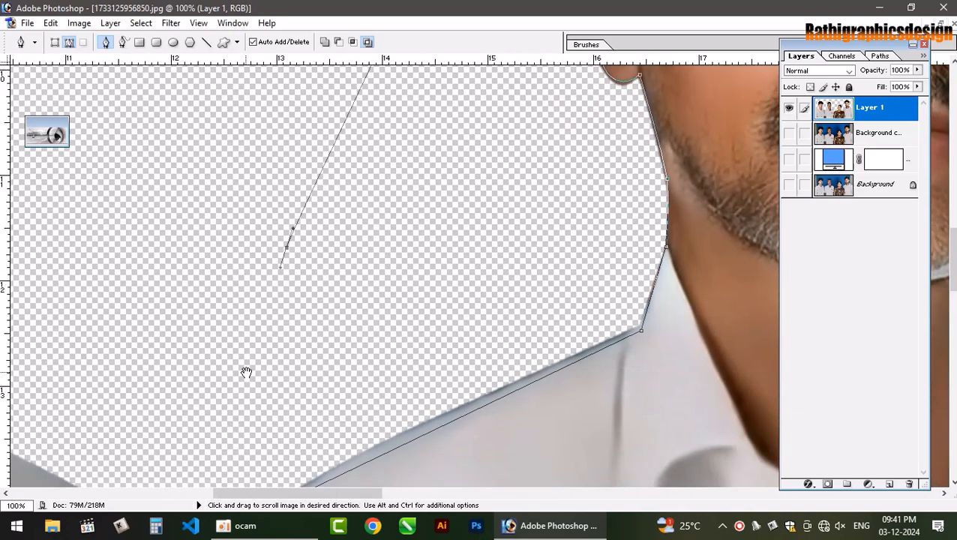
pyautogui.moveTo(246, 373); pyautogui.dragTo(443, 167)
pyautogui.moveTo(386, 283); pyautogui.dragTo(399, 303)
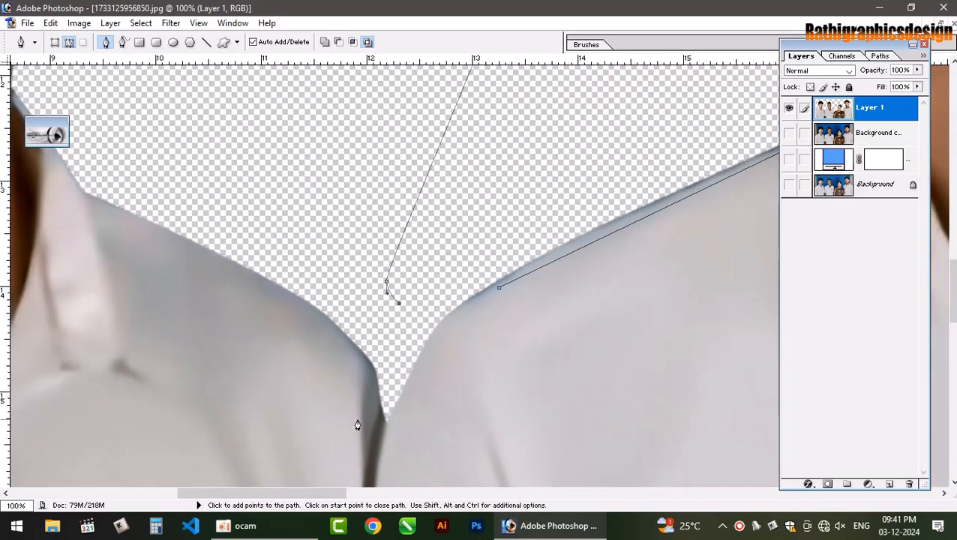
pyautogui.click(387, 423)
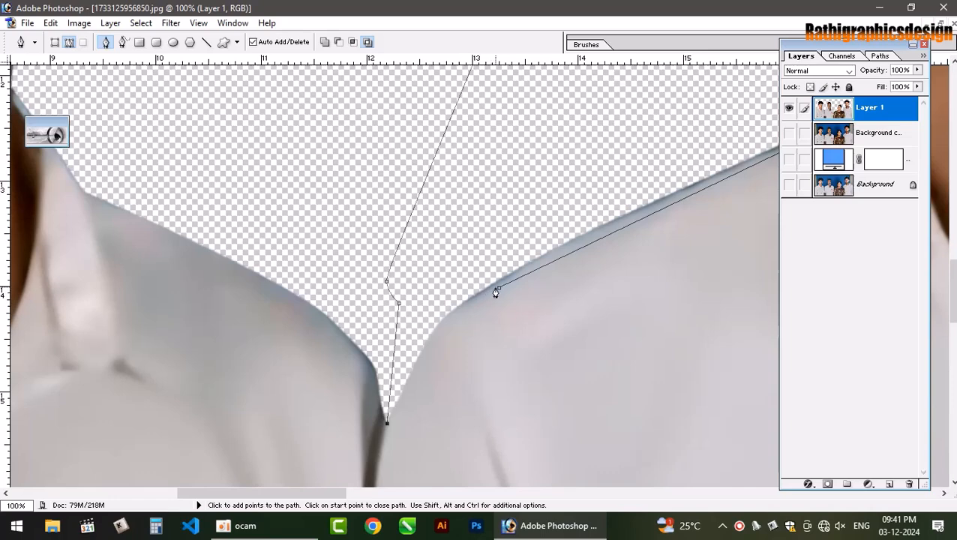
pyautogui.moveTo(498, 287); pyautogui.dragTo(583, 251)
# - Convert the path to a selection with a 1-pixel feather and delete the background fringe along the older man's edge
pyautogui.hotkey('ctrl', 'Return')
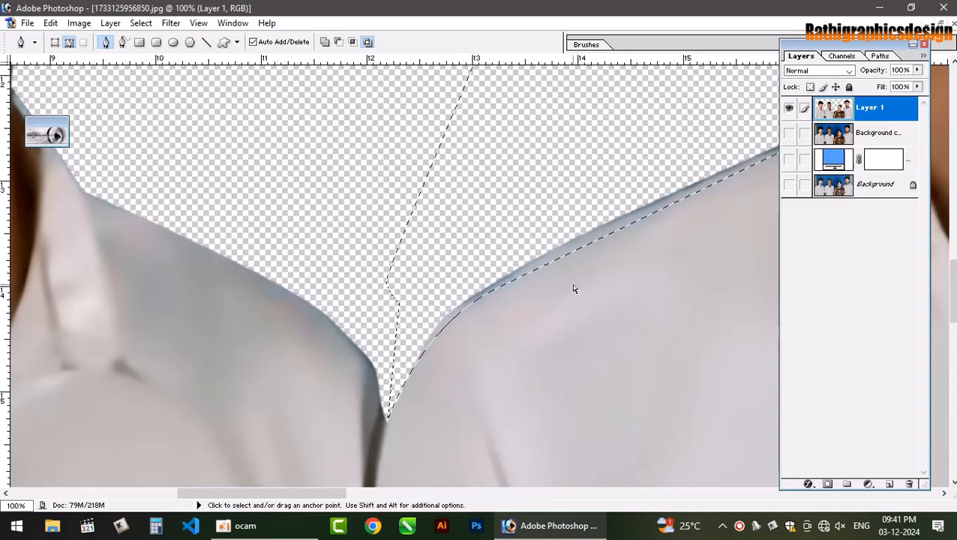
pyautogui.hotkey('ctrl', 'alt', 'd')
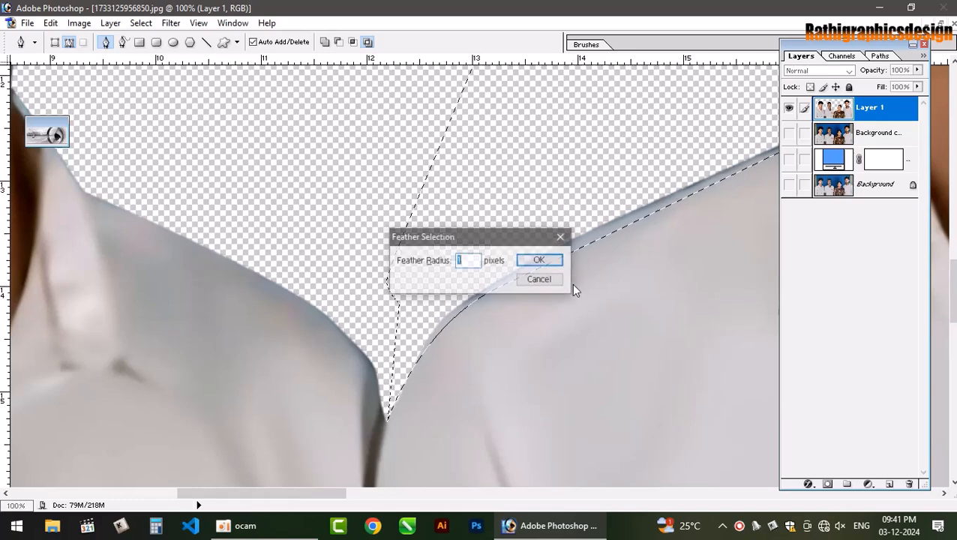
pyautogui.press('Return')
pyautogui.click(572, 290)
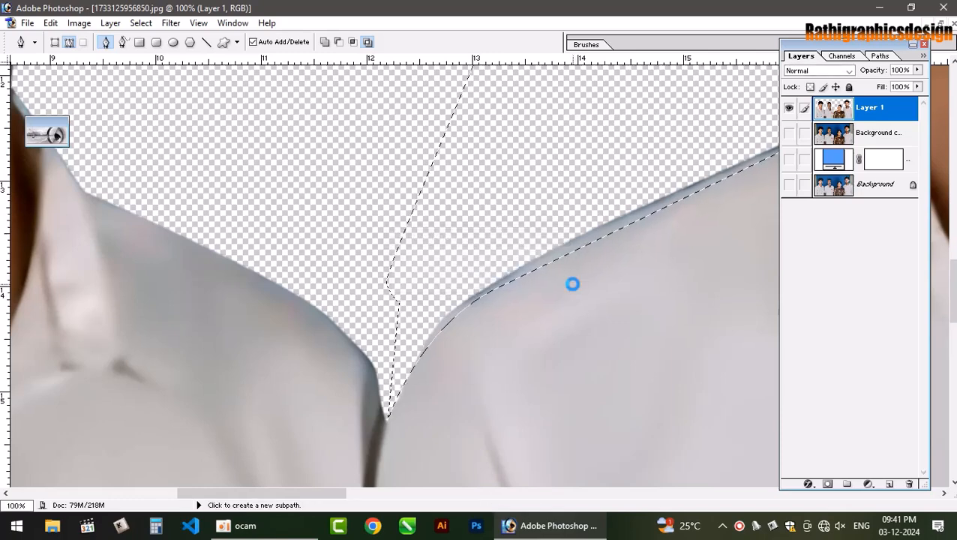
# - Examine the trimmed edge along the older man's shoulder and ear, and check the whole group cut-out
pyautogui.moveTo(699, 192); pyautogui.dragTo(417, 367)
pyautogui.moveTo(611, 214); pyautogui.dragTo(582, 406)
pyautogui.moveTo(506, 207); pyautogui.dragTo(467, 360)
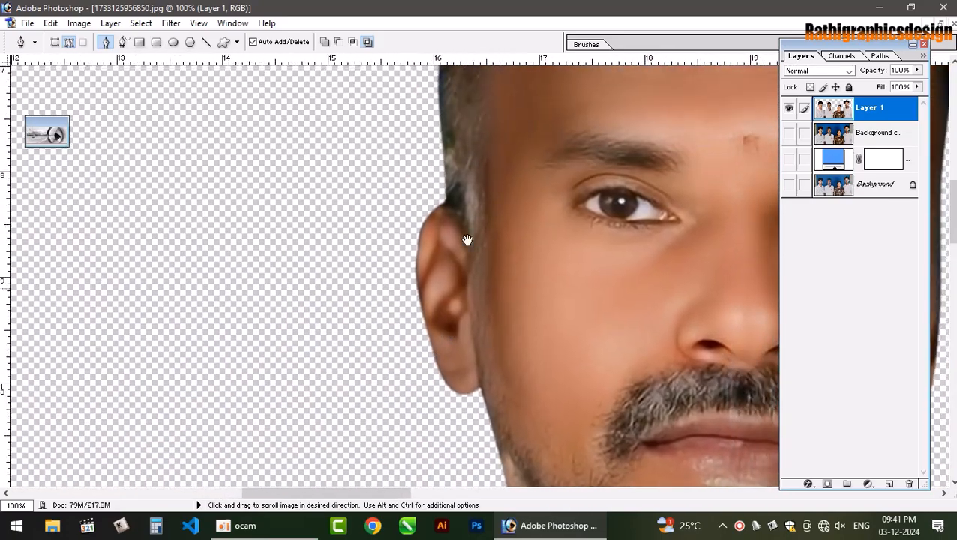
pyautogui.moveTo(509, 248); pyautogui.dragTo(471, 250)
pyautogui.hotkey('ctrl', '-')
pyautogui.hotkey('ctrl', '-')
pyautogui.hotkey('ctrl', '-')
pyautogui.hotkey('ctrl', '-')
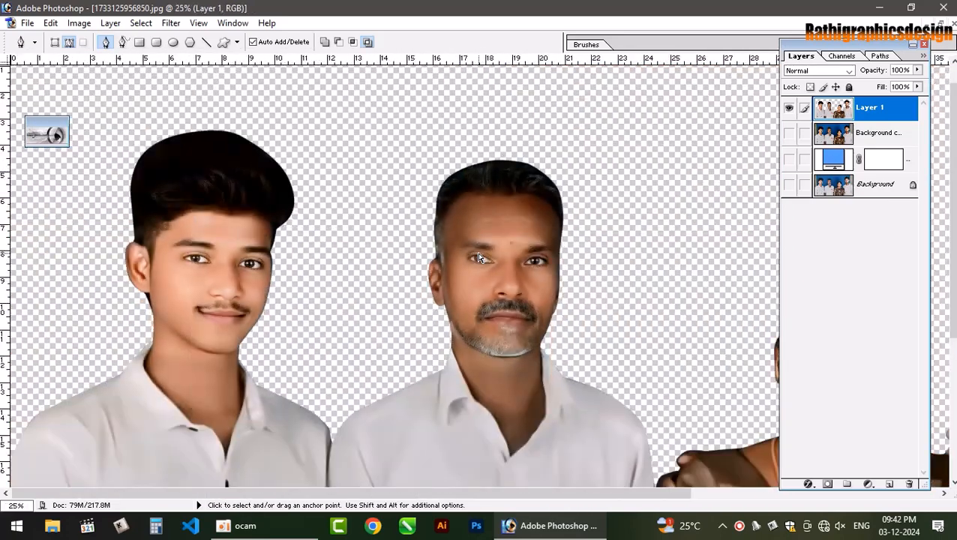
pyautogui.moveTo(490, 376); pyautogui.dragTo(401, 320)
pyautogui.hotkey('ctrl', '-')
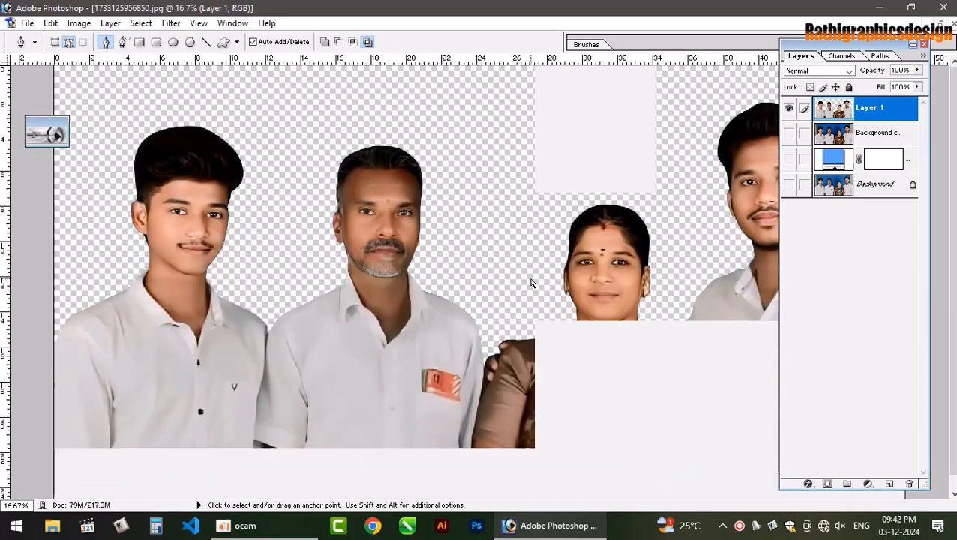
pyautogui.hotkey('ctrl', '0')
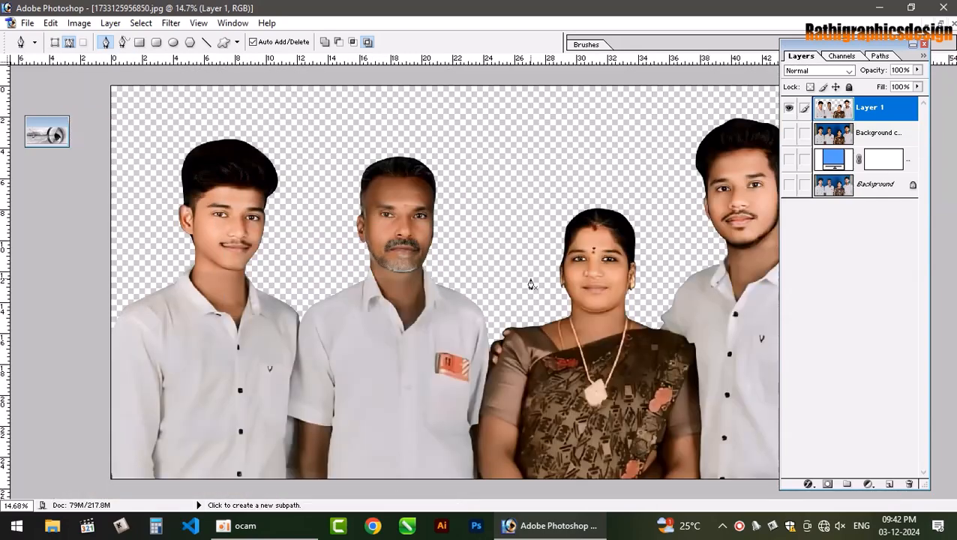
# - Start a pen path between the leftmost young man and the older man, following the older man's sleeve down to the bottom canvas edge
pyautogui.press('v')
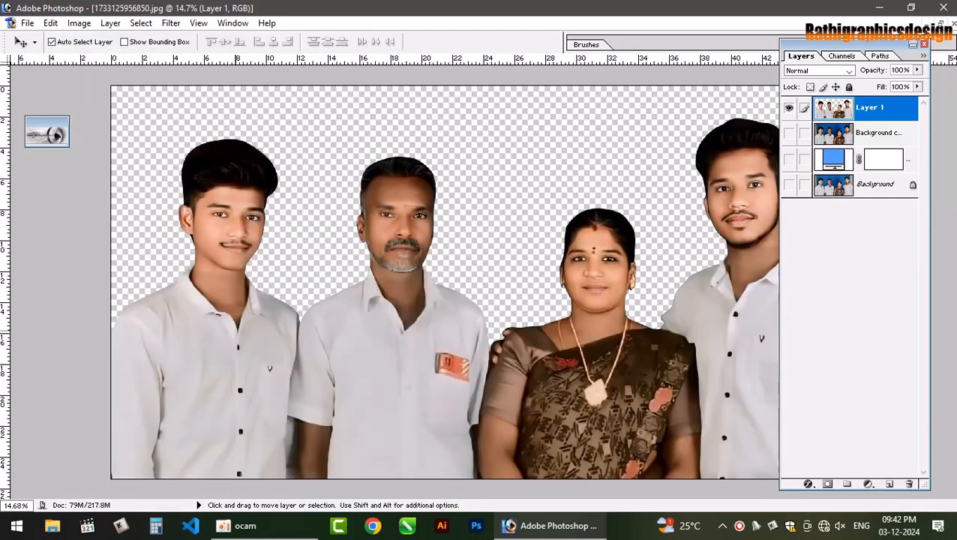
pyautogui.press('p')
pyautogui.click(298, 237)
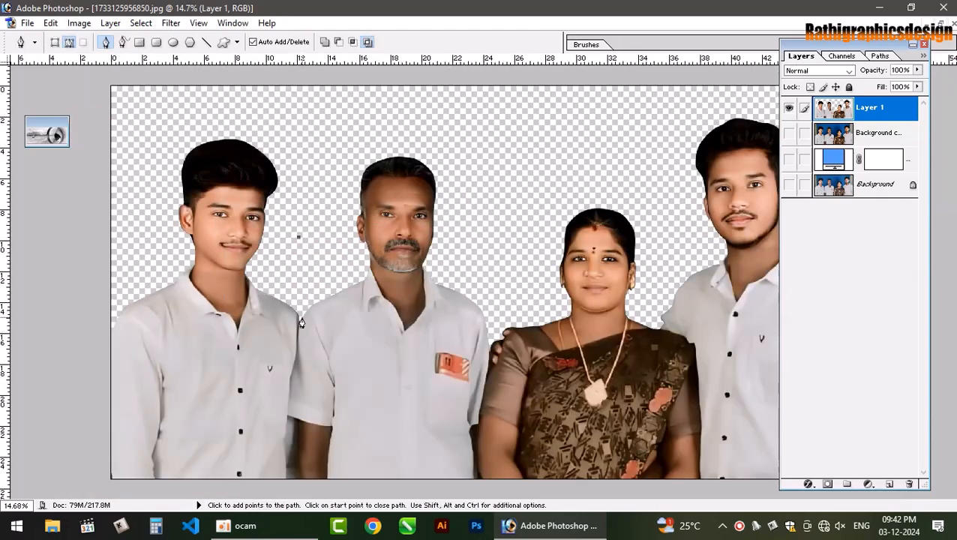
pyautogui.click(302, 318)
pyautogui.click(288, 411)
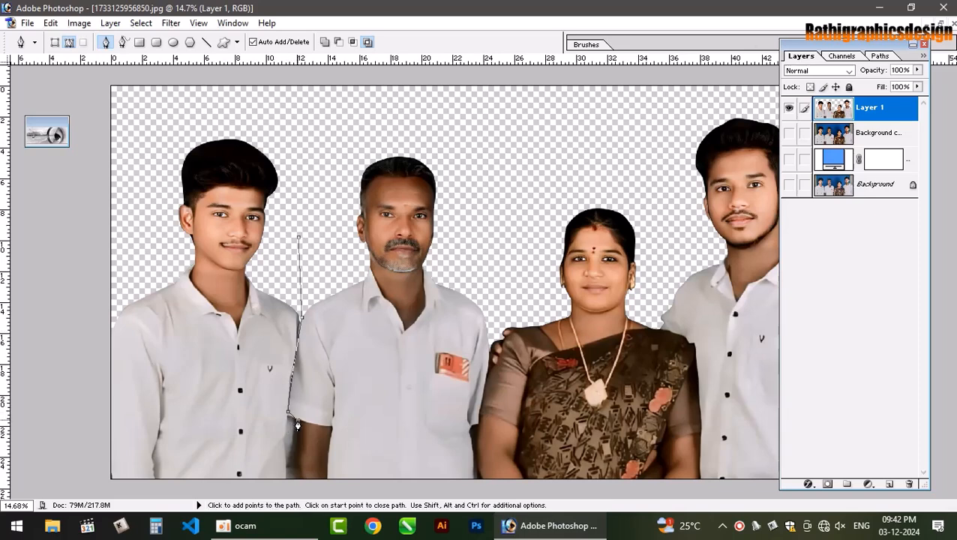
pyautogui.click(297, 480)
# - Loop the path loosely outside the leftmost young man's body and over his head, closing it at its starting point
pyautogui.click(72, 484)
pyautogui.click(85, 300)
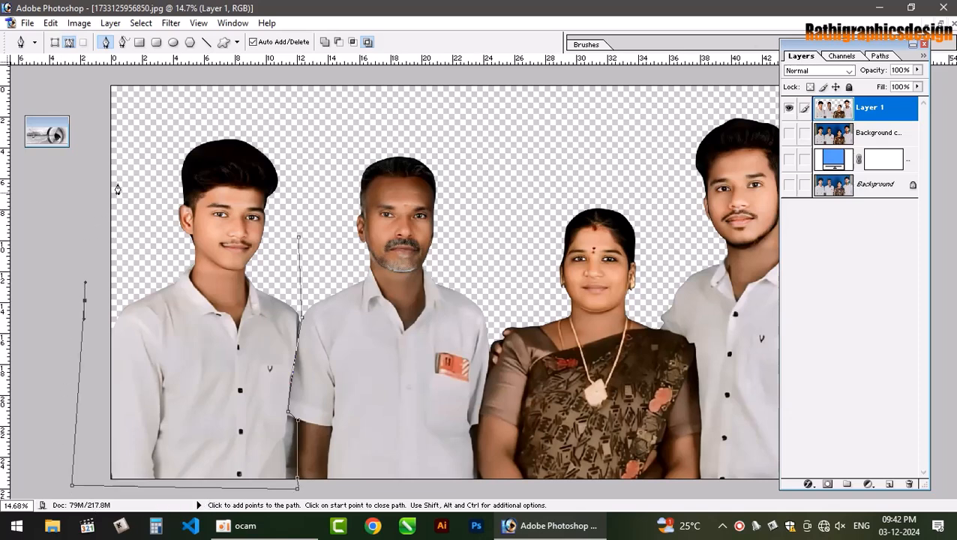
pyautogui.click(156, 129)
pyautogui.moveTo(223, 97); pyautogui.dragTo(254, 92)
pyautogui.click(291, 97)
pyautogui.click(299, 237)
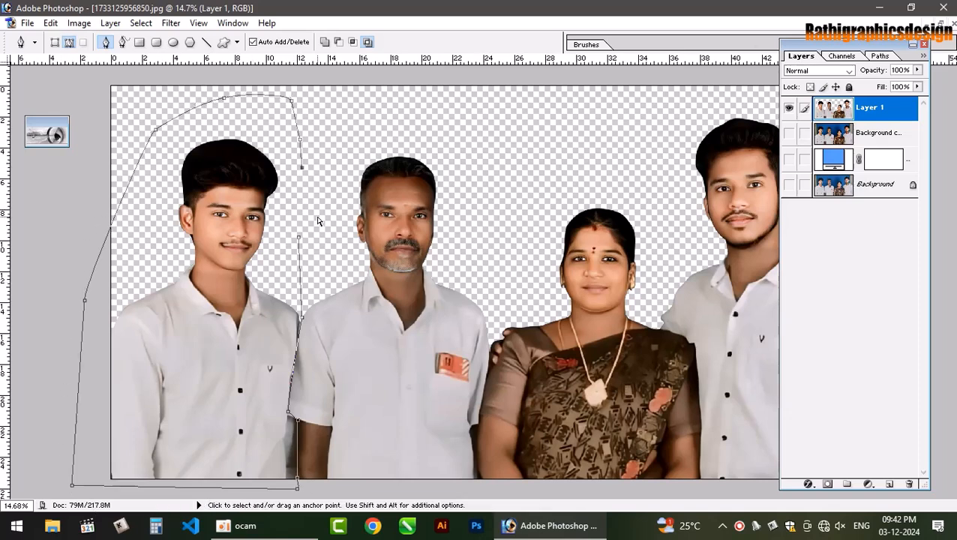
# - Cut the young man enclosed by the path onto a new layer and undo a trial move of it
pyautogui.hotkey('ctrl', 'Return')
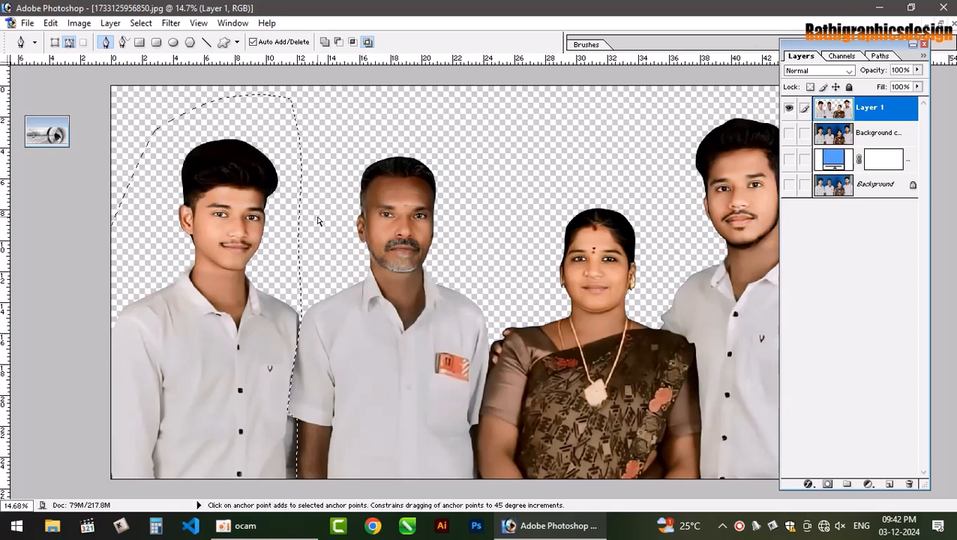
pyautogui.hotkey('ctrl', 'j')
pyautogui.press('v')
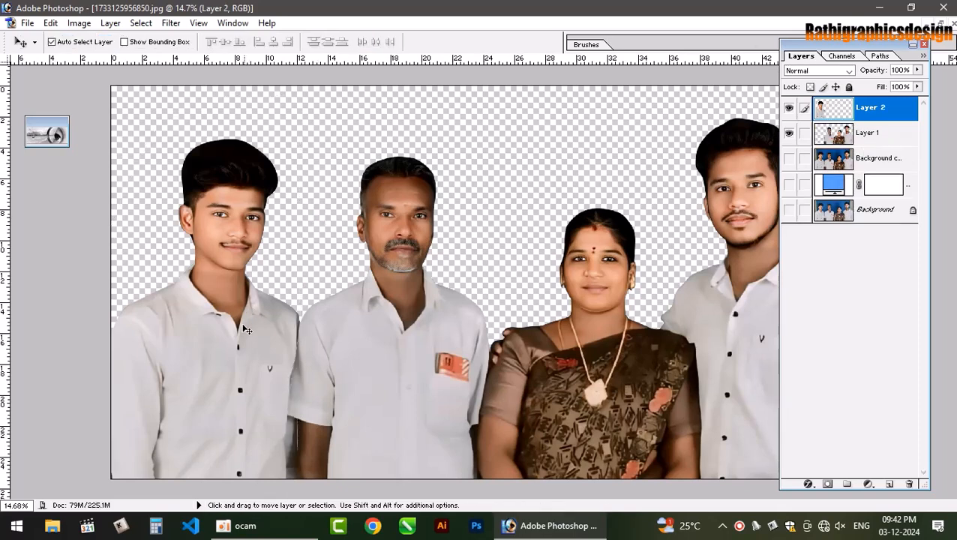
pyautogui.moveTo(247, 329); pyautogui.dragTo(180, 302)
pyautogui.hotkey('ctrl', 'z')
# - On Layer 1, start a pen path between the older man and the woman, following his sleeve edge down past her arm
pyautogui.click(401, 351)
pyautogui.press('p')
pyautogui.click(496, 236)
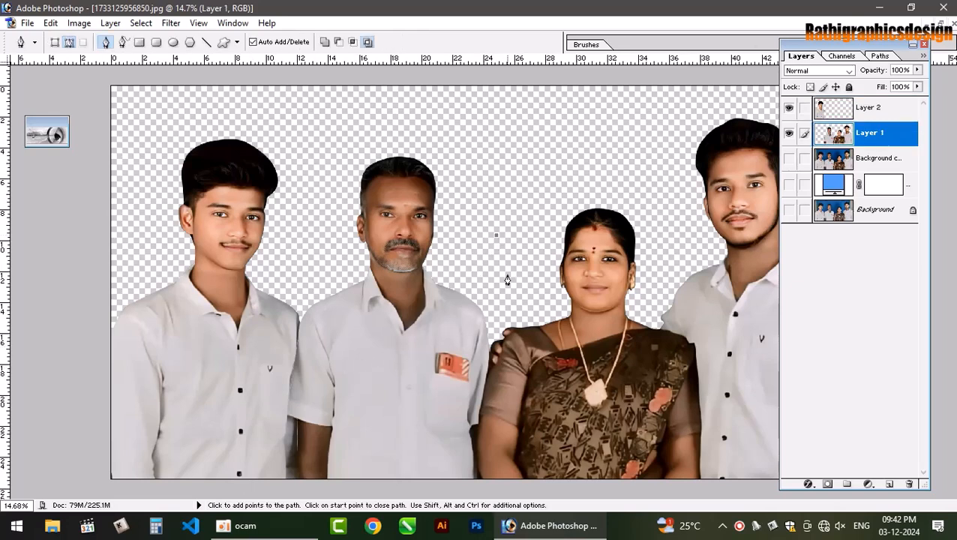
pyautogui.click(492, 328)
pyautogui.click(488, 354)
pyautogui.click(475, 431)
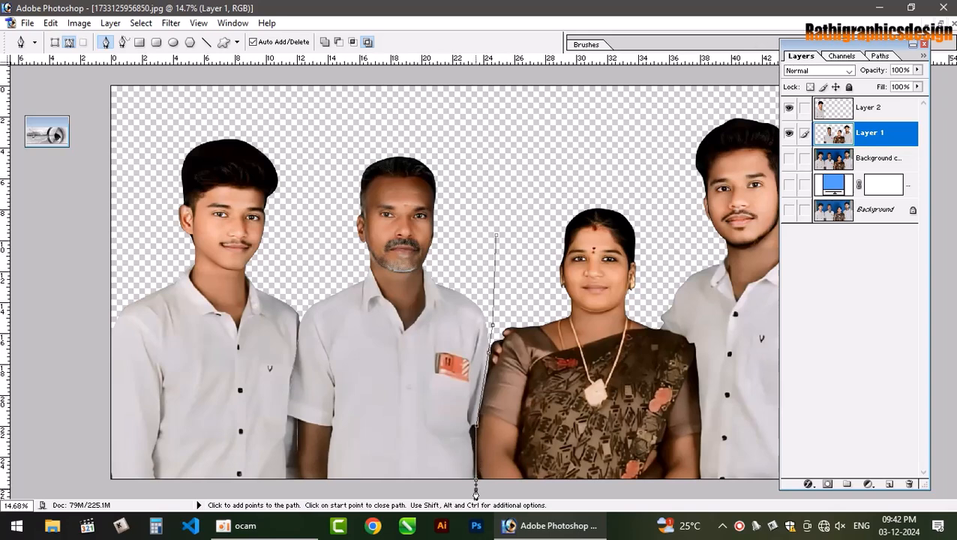
# - Carry the path below the canvas, across the young man's shirt and over the older man's head, closing it at its start
pyautogui.click(296, 497)
pyautogui.click(205, 382)
pyautogui.click(274, 234)
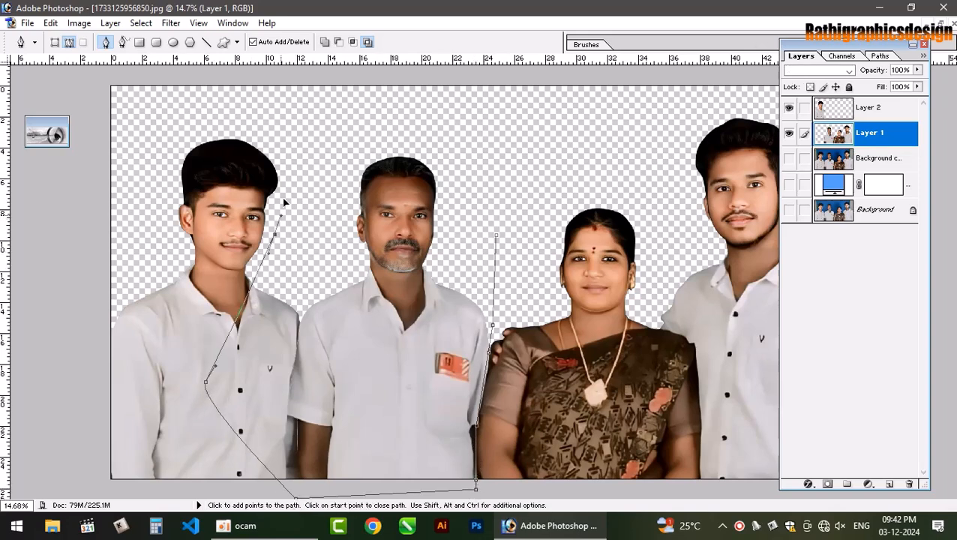
pyautogui.moveTo(305, 153); pyautogui.dragTo(332, 129)
pyautogui.click(387, 100)
pyautogui.click(462, 116)
pyautogui.click(495, 159)
pyautogui.click(494, 187)
pyautogui.click(496, 234)
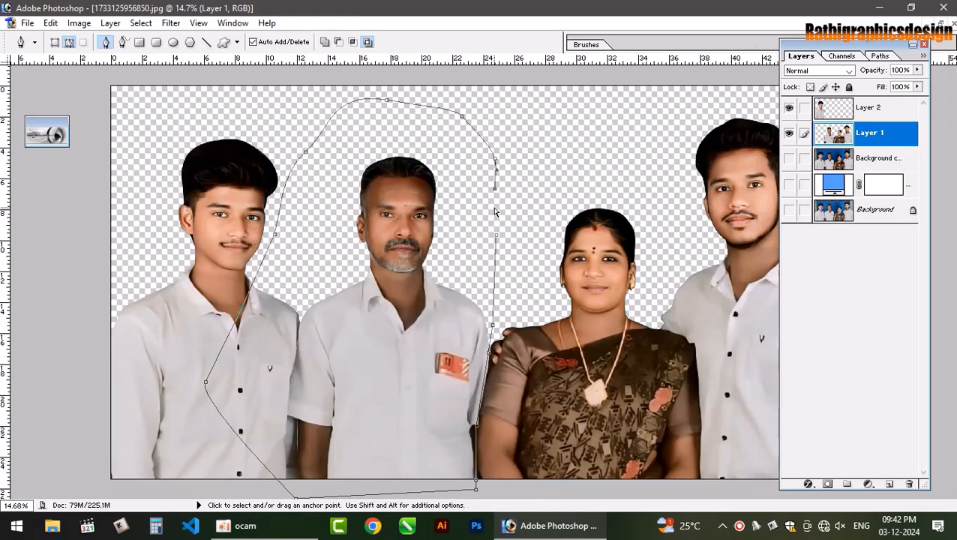
# - Cut the older man enclosed by the path onto a new layer and undo a trial move of it
pyautogui.hotkey('ctrl', 'Return')
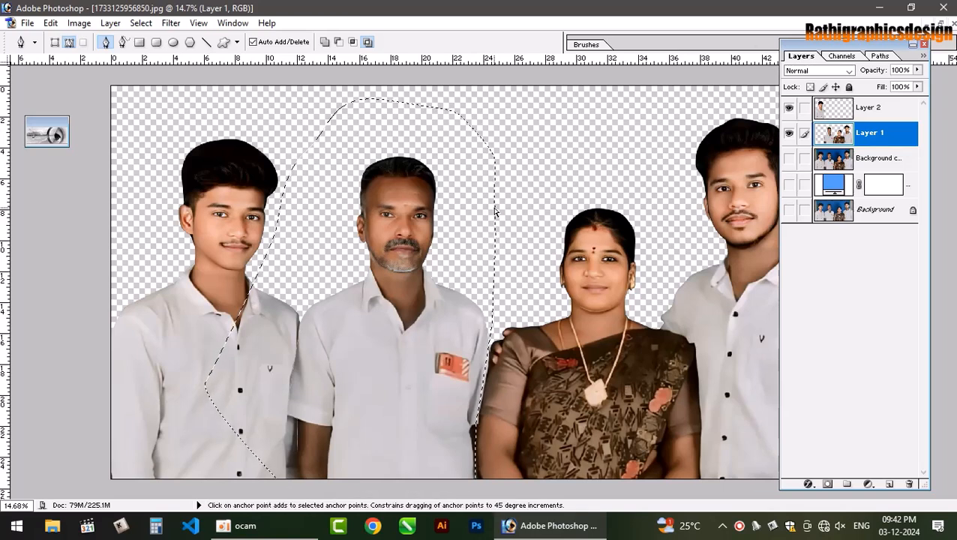
pyautogui.hotkey('ctrl', 'j')
pyautogui.press('v')
pyautogui.moveTo(395, 330); pyautogui.dragTo(404, 243)
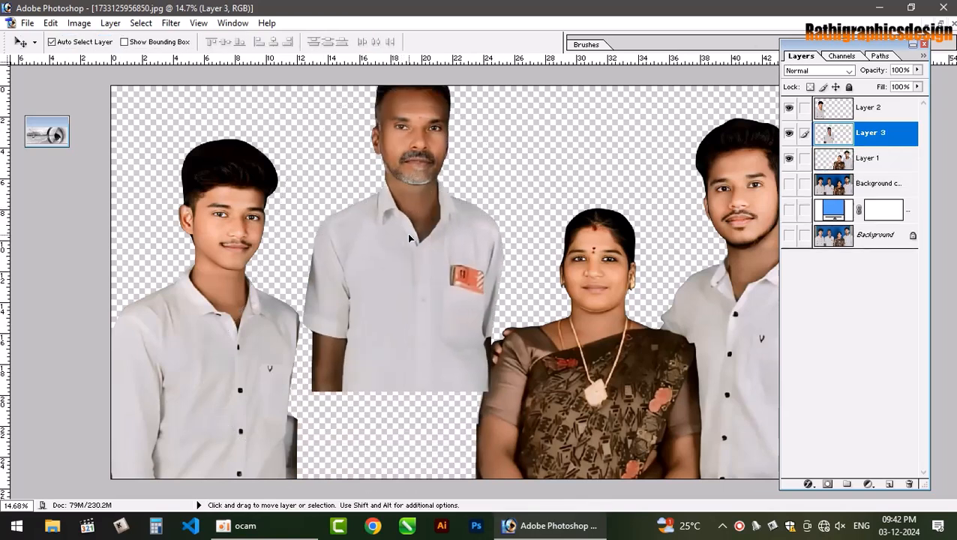
pyautogui.hotkey('ctrl', 'z')
# - Nudge the leftmost young man and the older man slightly toward the woman to tighten the gaps between them
pyautogui.click(612, 397)
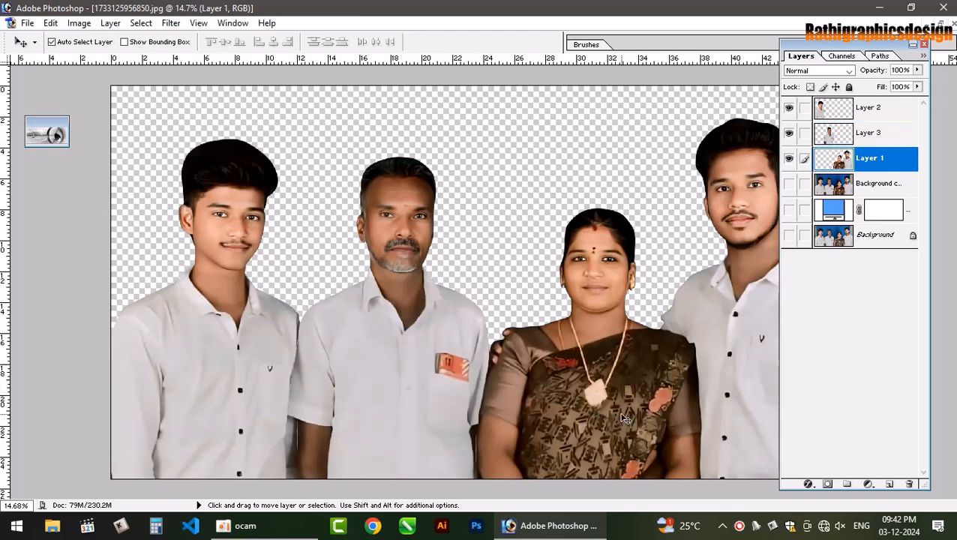
pyautogui.click(241, 438)
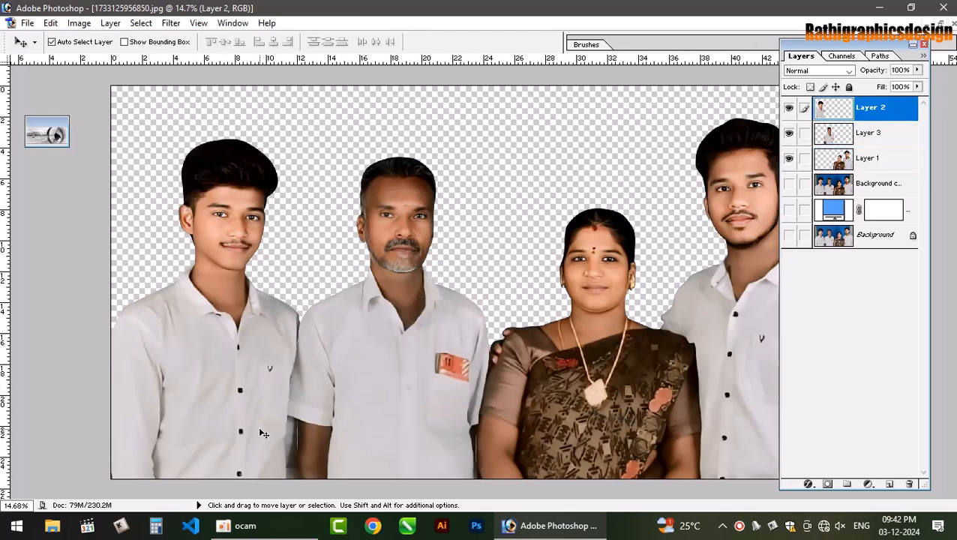
pyautogui.moveTo(300, 448); pyautogui.dragTo(303, 456)
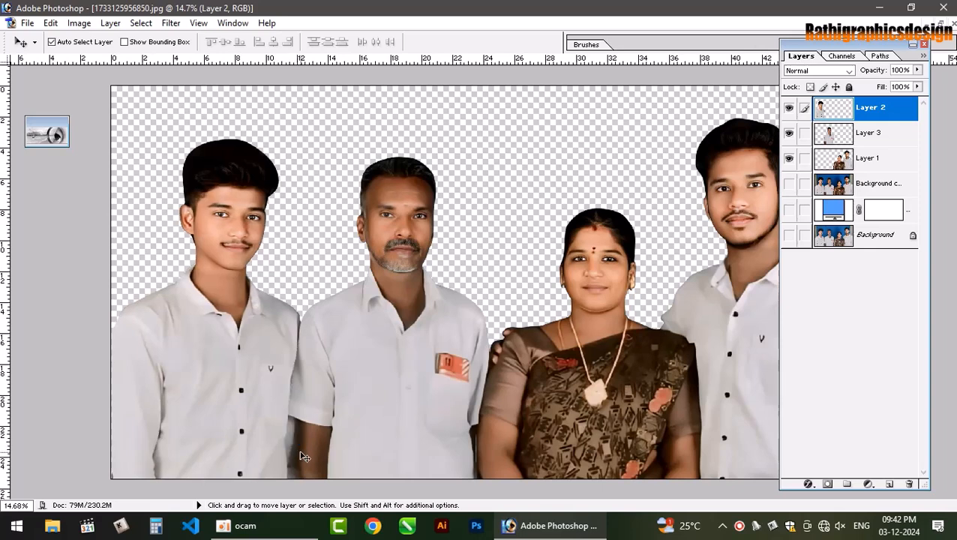
pyautogui.moveTo(425, 420); pyautogui.dragTo(430, 420)
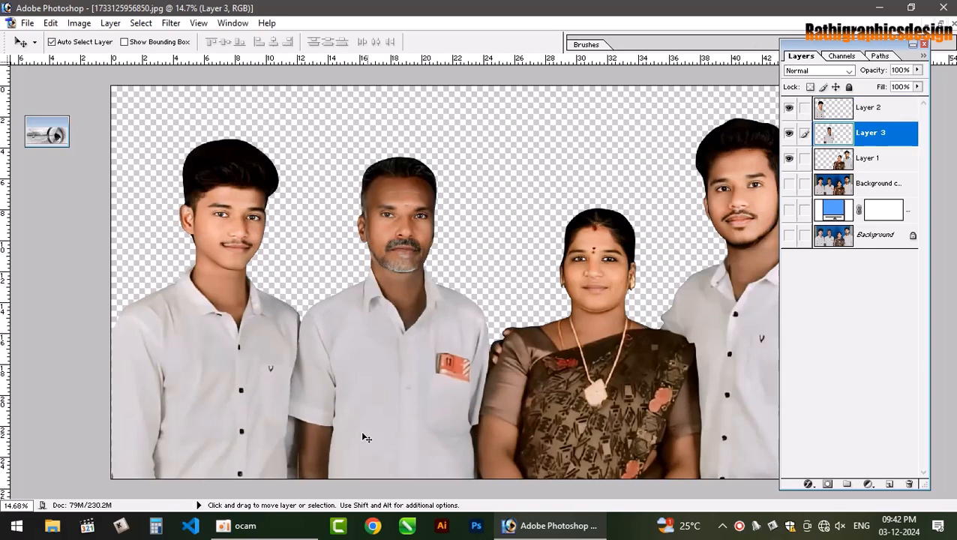
pyautogui.moveTo(257, 425); pyautogui.dragTo(259, 425)
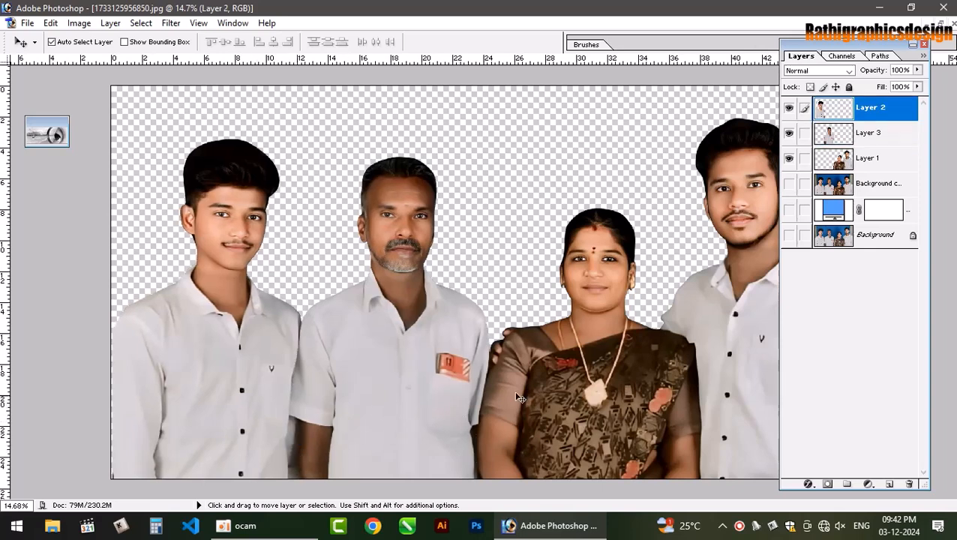
# - On Layer 1, draw a pen path between the woman and the rightmost young man, following her shoulder and arm below the canvas
pyautogui.click(608, 374)
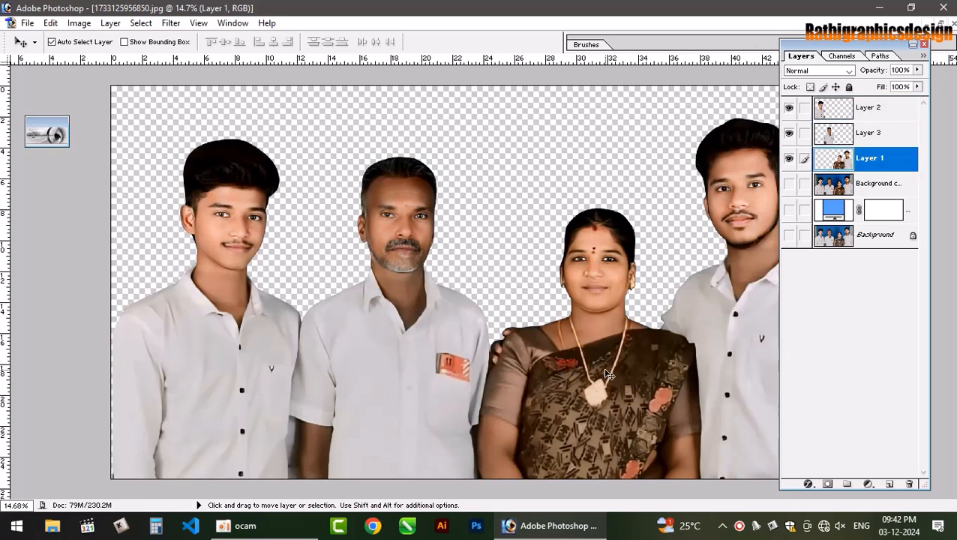
pyautogui.press('p')
pyautogui.click(656, 281)
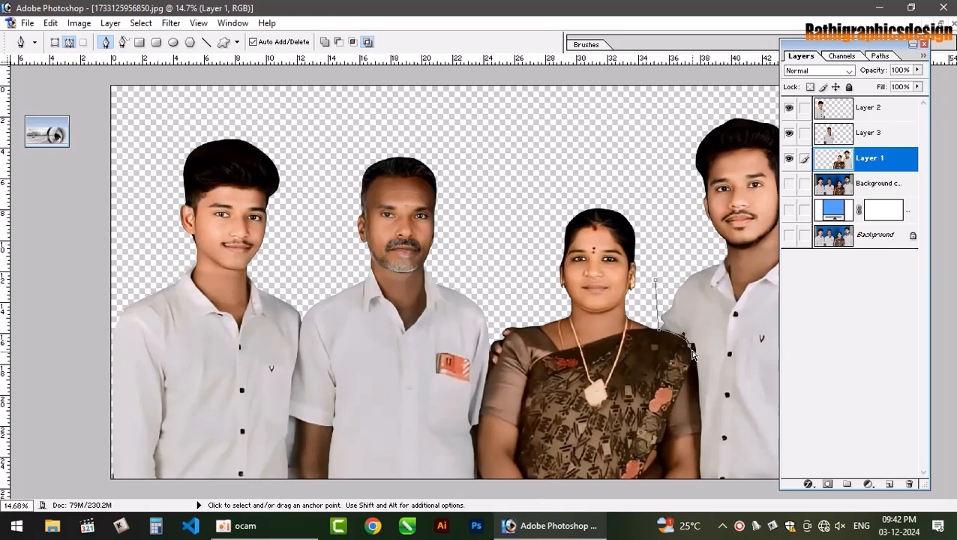
pyautogui.click(688, 349)
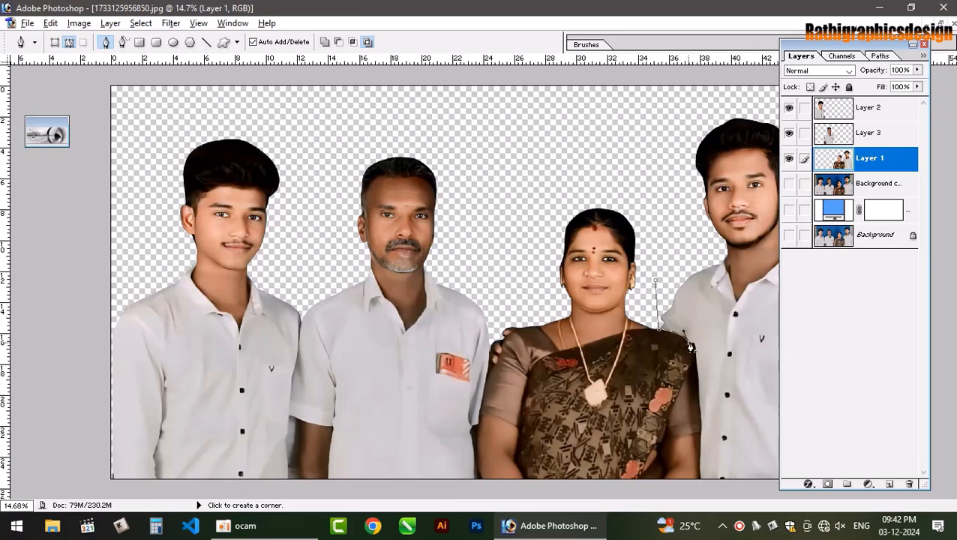
pyautogui.click(700, 418)
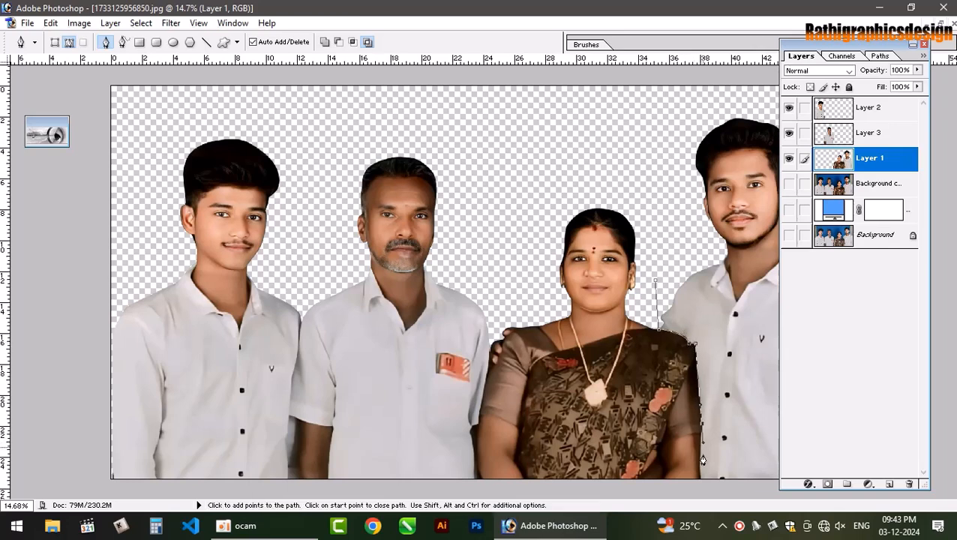
pyautogui.click(699, 486)
# - Loop the path beneath the woman, across the older man's shirt and over her head, and convert it to a selection
pyautogui.click(469, 493)
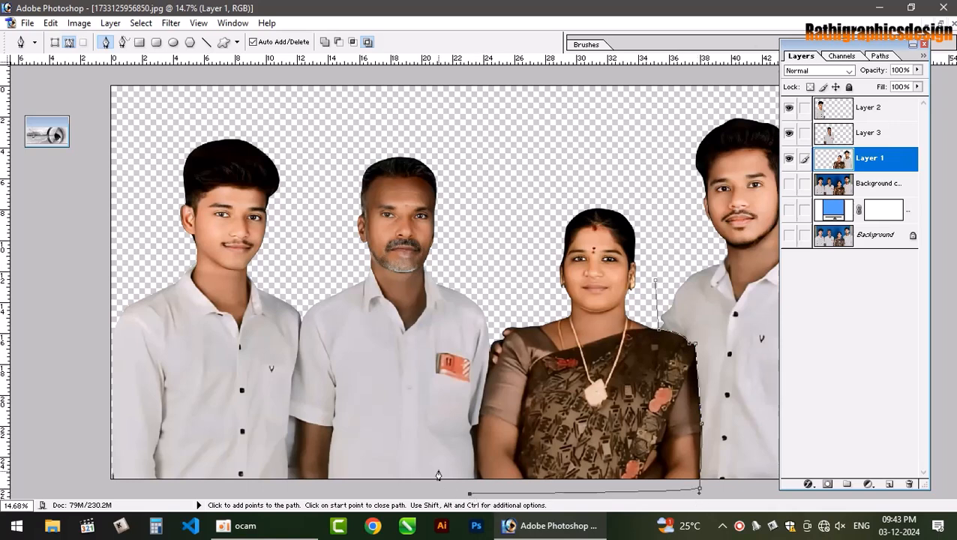
pyautogui.moveTo(438, 466); pyautogui.dragTo(446, 411)
pyautogui.moveTo(487, 257); pyautogui.dragTo(495, 240)
pyautogui.moveTo(542, 183); pyautogui.dragTo(587, 167)
pyautogui.moveTo(609, 172); pyautogui.dragTo(622, 178)
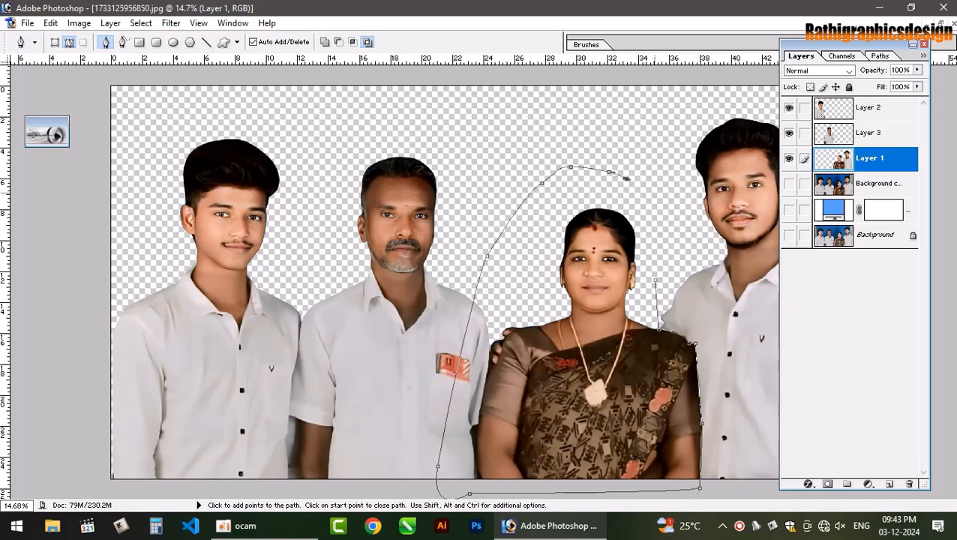
pyautogui.hotkey('ctrl', 'Return')
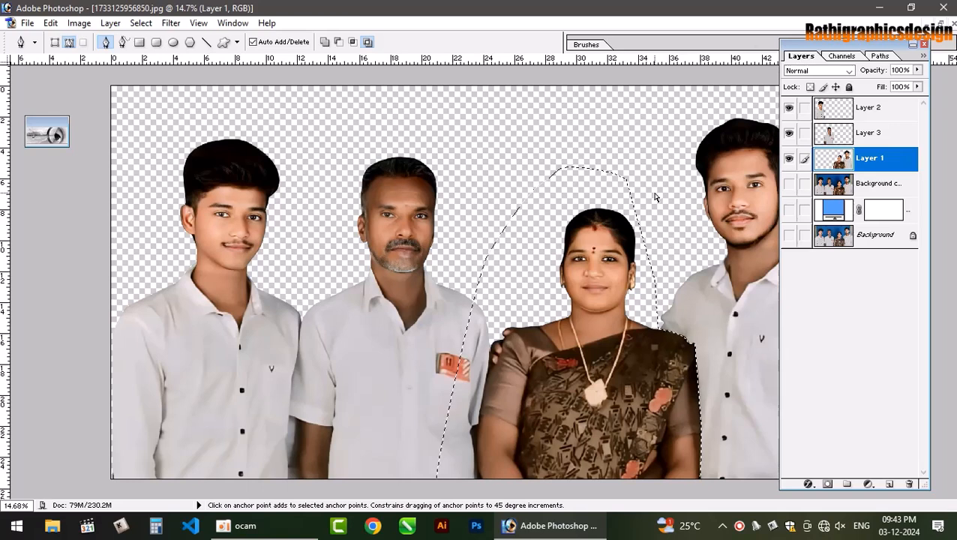
# - Cut the selected woman out of Layer 1 onto her own layer
pyautogui.hotkey('ctrl', 'j')
pyautogui.press('v')
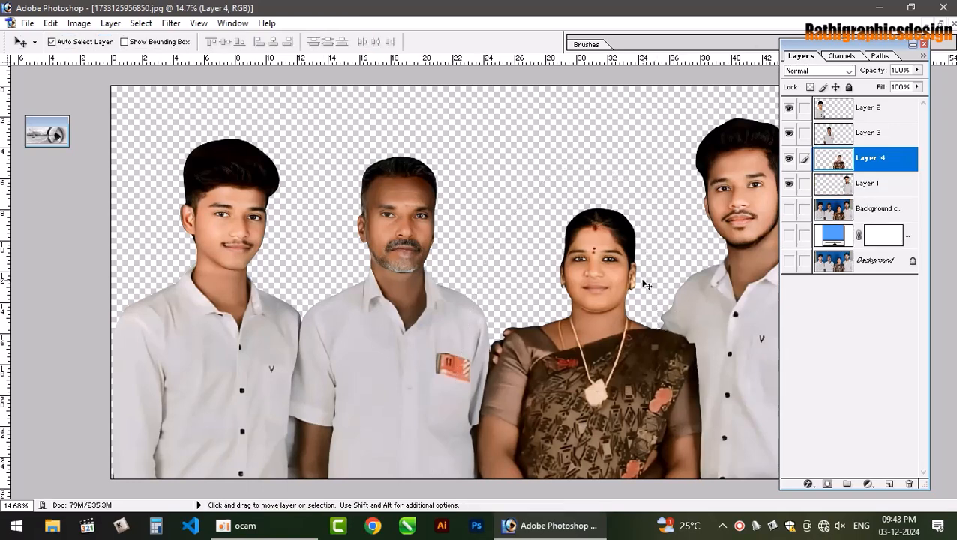
pyautogui.moveTo(607, 269)
pyautogui.mouseDown()
pyautogui.moveTo(598, 219)
pyautogui.moveTo(597, 261)
pyautogui.mouseUp()
# - On the leftmost young man's layer, raise the Red channel with Curves from input 105 to output 157
pyautogui.rightClick(200, 175)
pyautogui.click(225, 186)
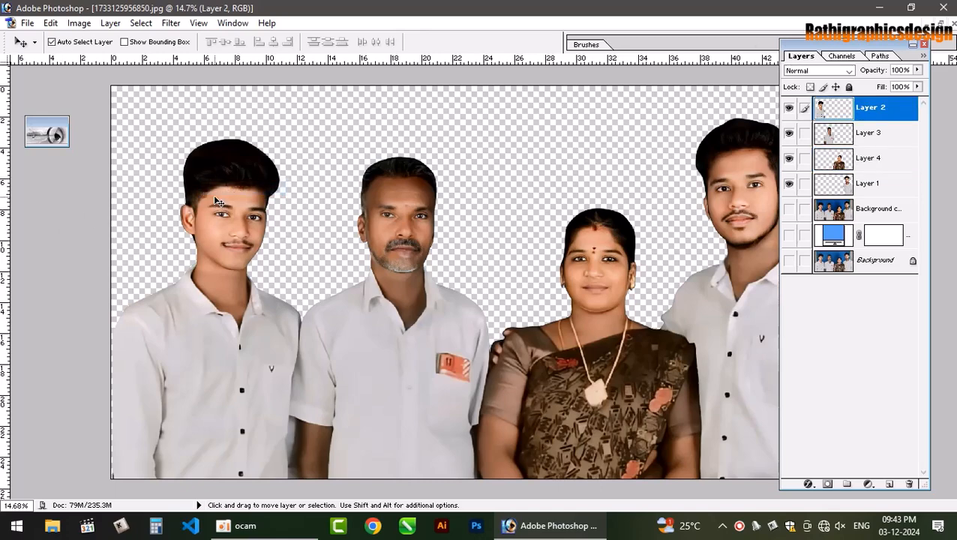
pyautogui.hotkey('ctrl', '+')
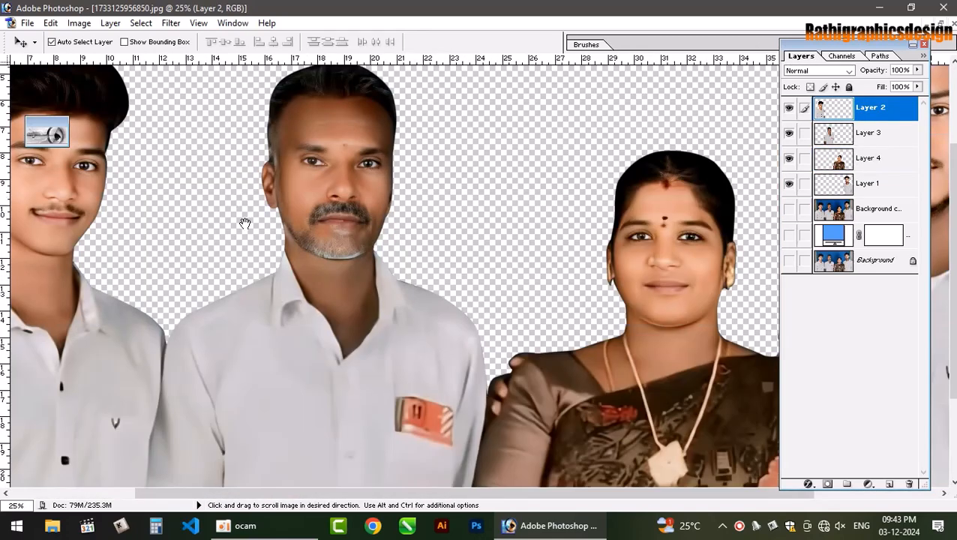
pyautogui.moveTo(244, 222); pyautogui.dragTo(553, 296)
pyautogui.hotkey('ctrl', '+')
pyautogui.hotkey('ctrl', '+')
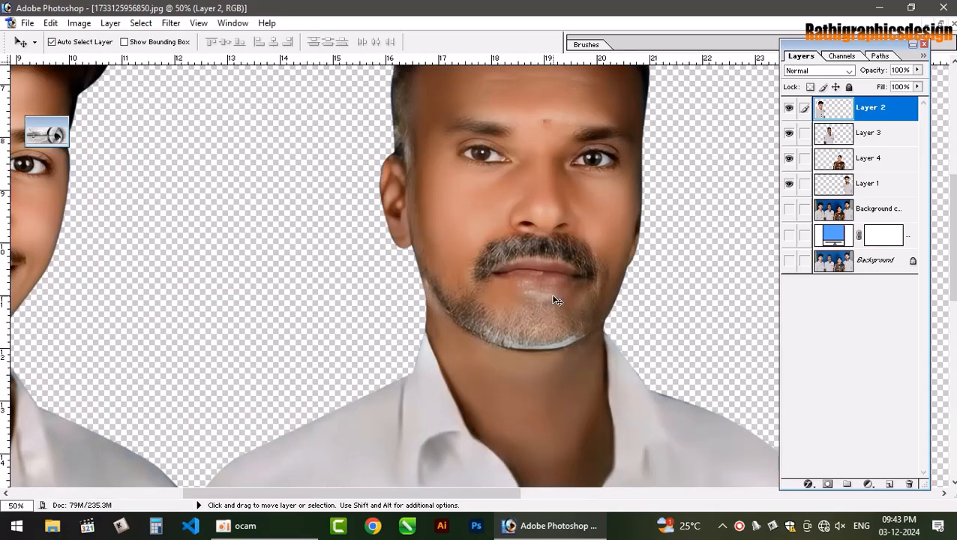
pyautogui.moveTo(335, 201); pyautogui.dragTo(594, 206)
pyautogui.moveTo(84, 146); pyautogui.dragTo(255, 266)
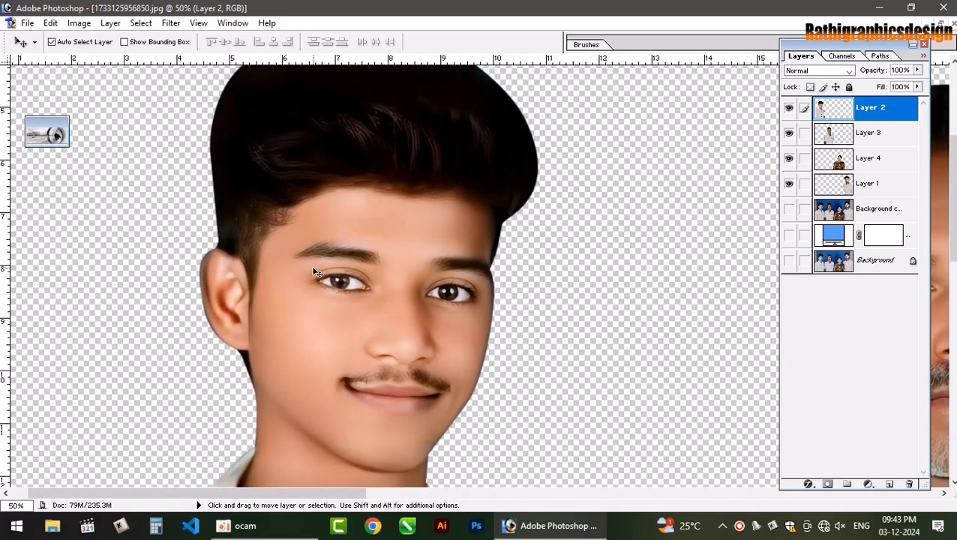
pyautogui.hotkey('ctrl', 'm')
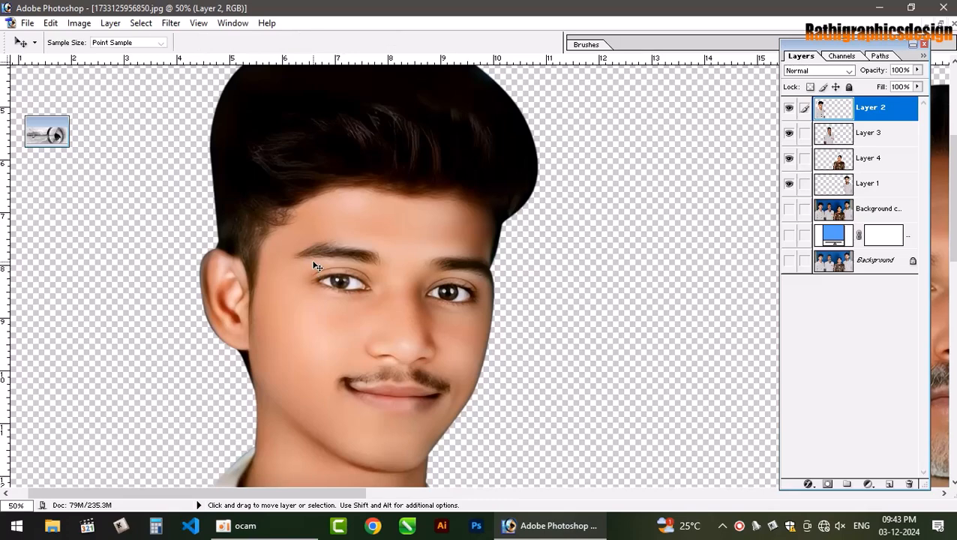
pyautogui.moveTo(264, 90); pyautogui.dragTo(628, 116)
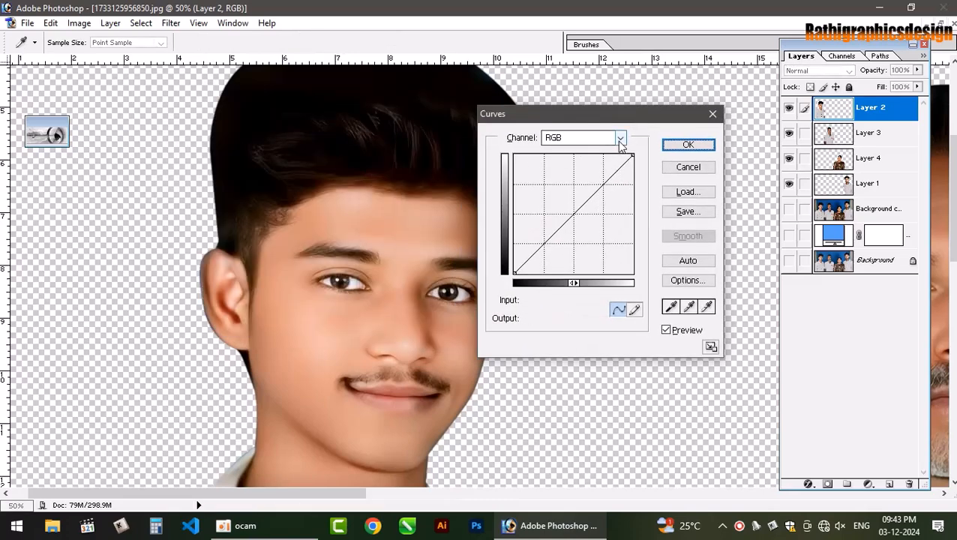
pyautogui.click(620, 138)
pyautogui.click(559, 162)
pyautogui.moveTo(576, 209); pyautogui.dragTo(563, 200)
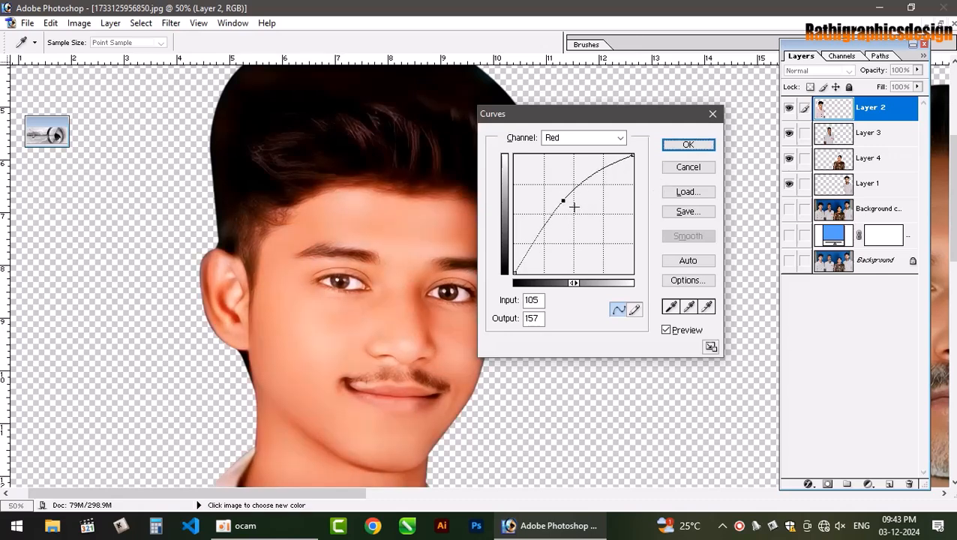
# - Raise the Green channel in Curves from input 119 to output 140 and apply the correction to the young man
pyautogui.click(619, 138)
pyautogui.click(559, 174)
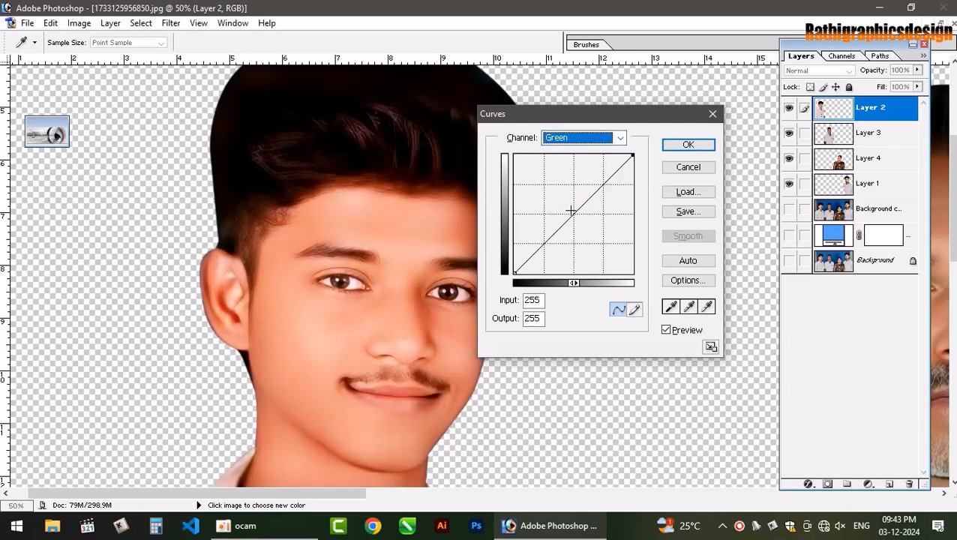
pyautogui.moveTo(568, 216); pyautogui.dragTo(570, 209)
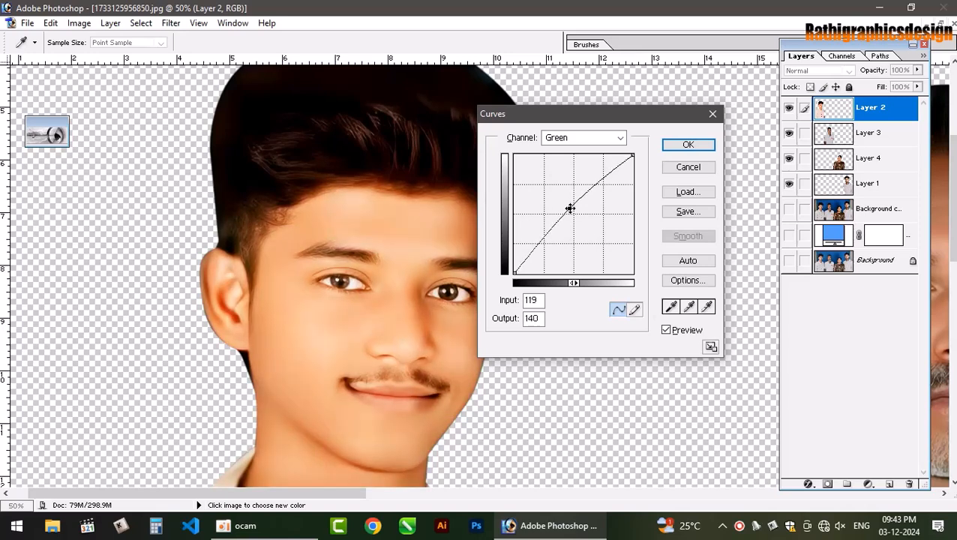
pyautogui.press('Return')
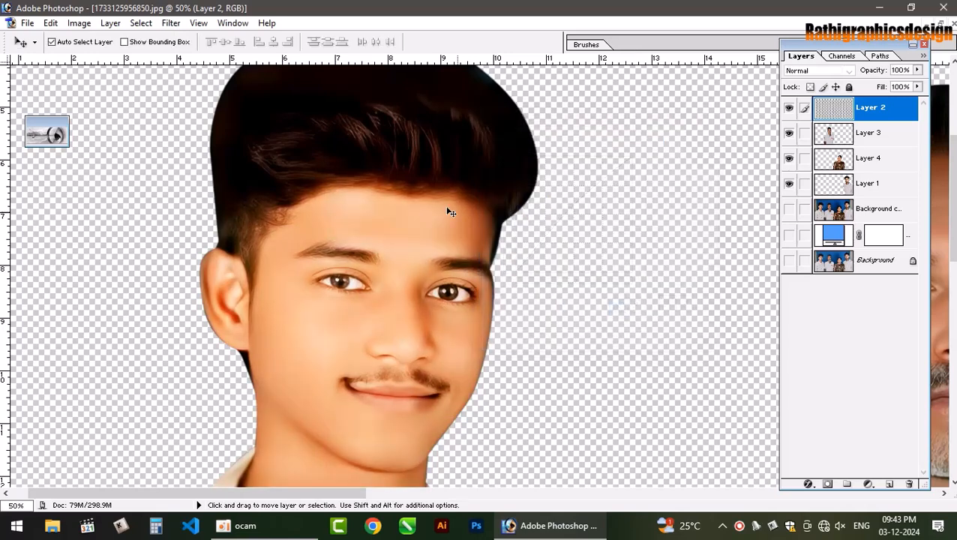
# - Brighten the leftmost young man using Brightness/Contrast with brightness +28 and contrast +12
pyautogui.click(79, 23)
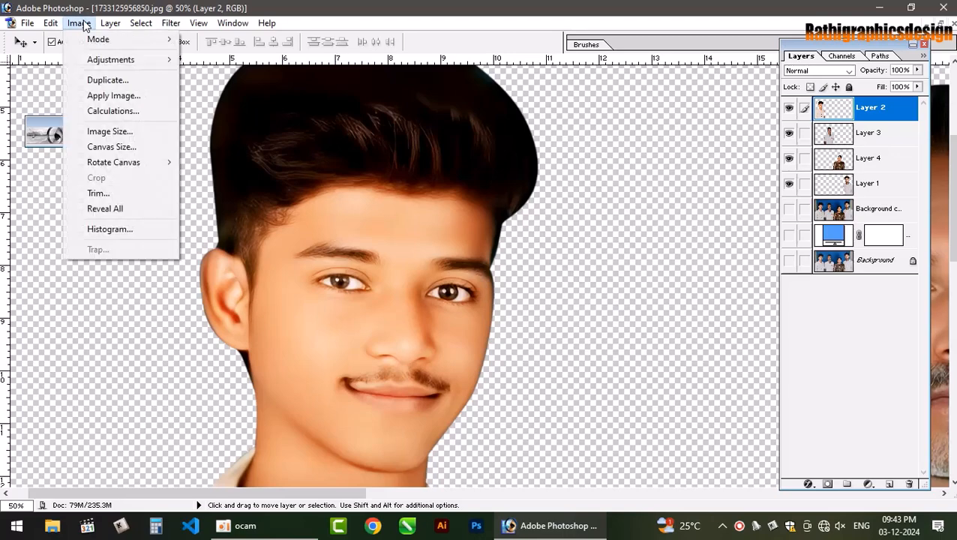
pyautogui.moveTo(111, 60)
pyautogui.click(255, 152)
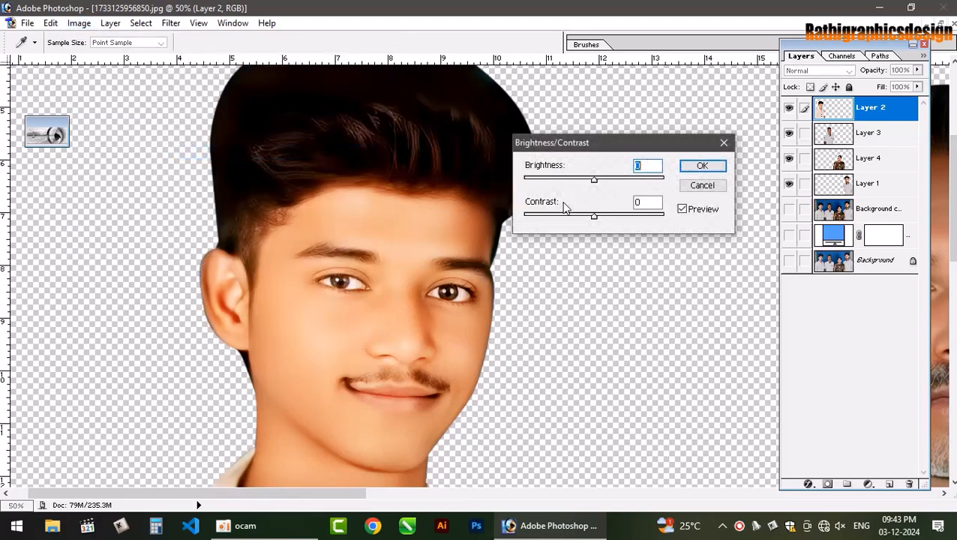
pyautogui.moveTo(596, 215); pyautogui.dragTo(603, 216)
pyautogui.moveTo(596, 182); pyautogui.dragTo(613, 180)
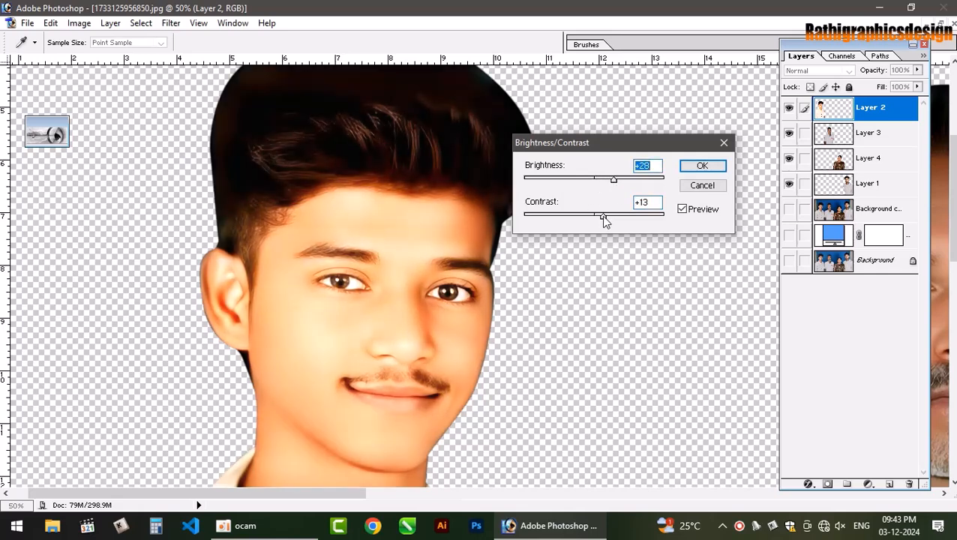
pyautogui.moveTo(604, 217); pyautogui.dragTo(605, 218)
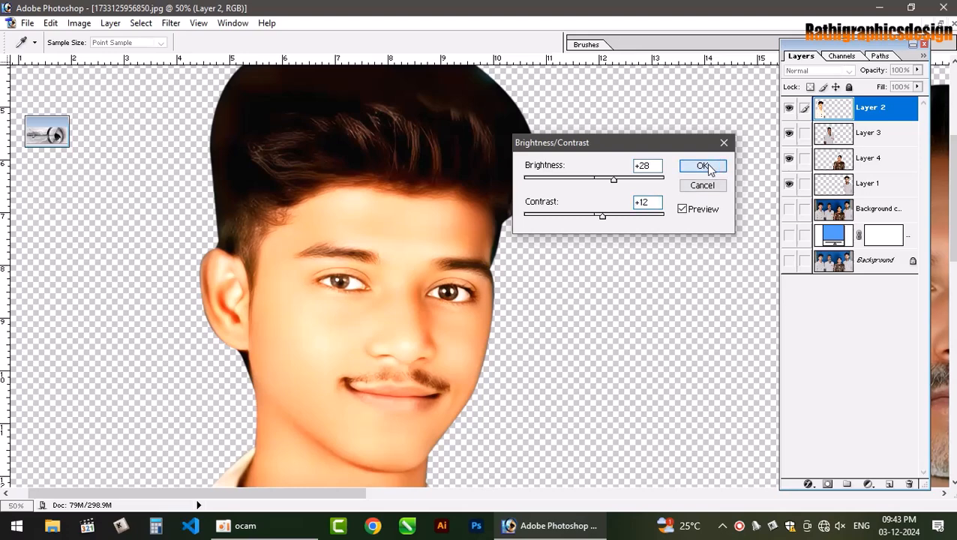
pyautogui.click(702, 166)
# - Adjust the young man's color using Hue/Saturation with hue -4 and saturation -13
pyautogui.hotkey('ctrl', '-')
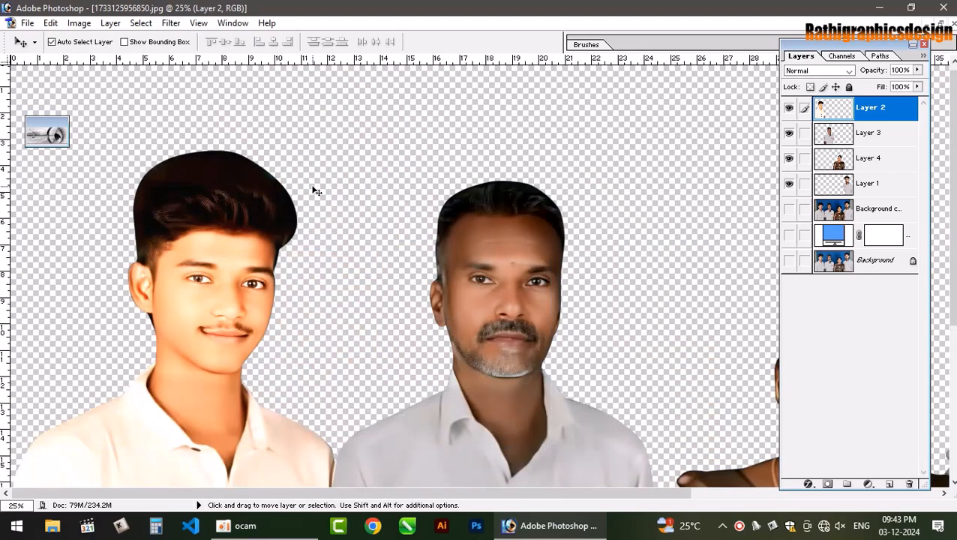
pyautogui.hotkey('ctrl', 'u')
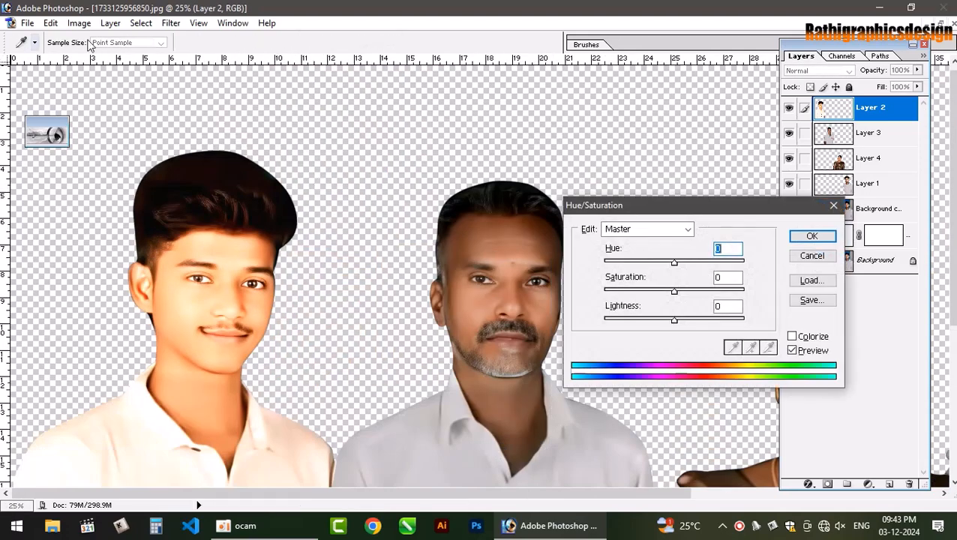
pyautogui.moveTo(673, 263); pyautogui.dragTo(667, 264)
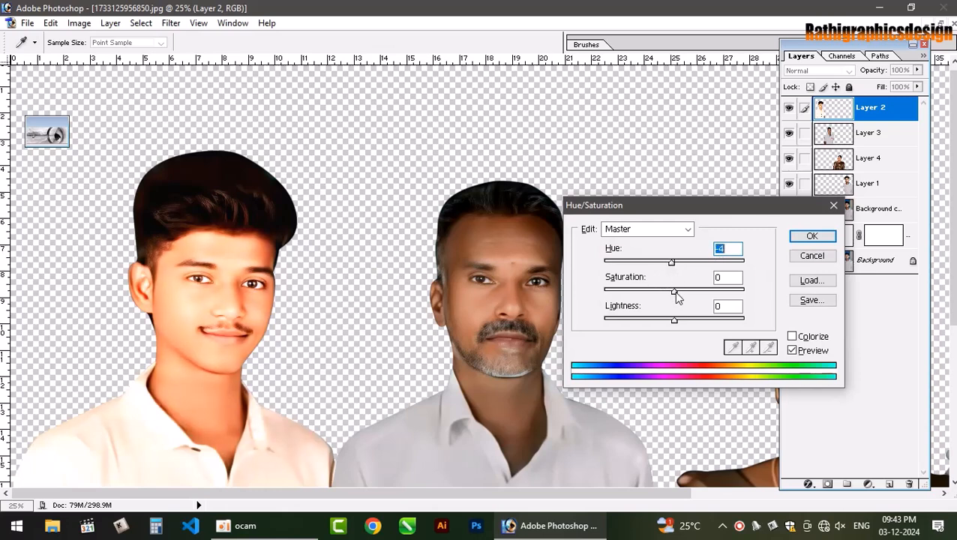
pyautogui.moveTo(673, 296); pyautogui.dragTo(667, 296)
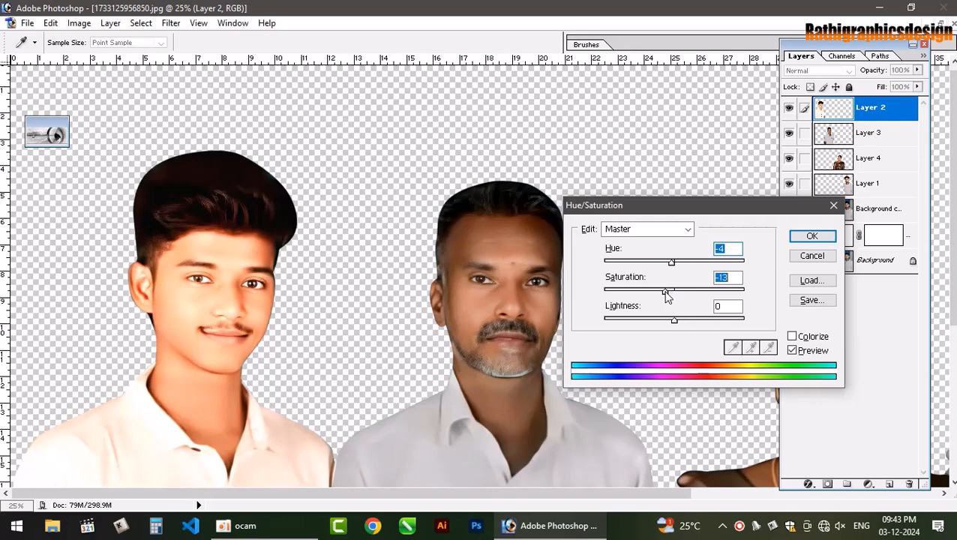
pyautogui.click(797, 238)
pyautogui.press('v')
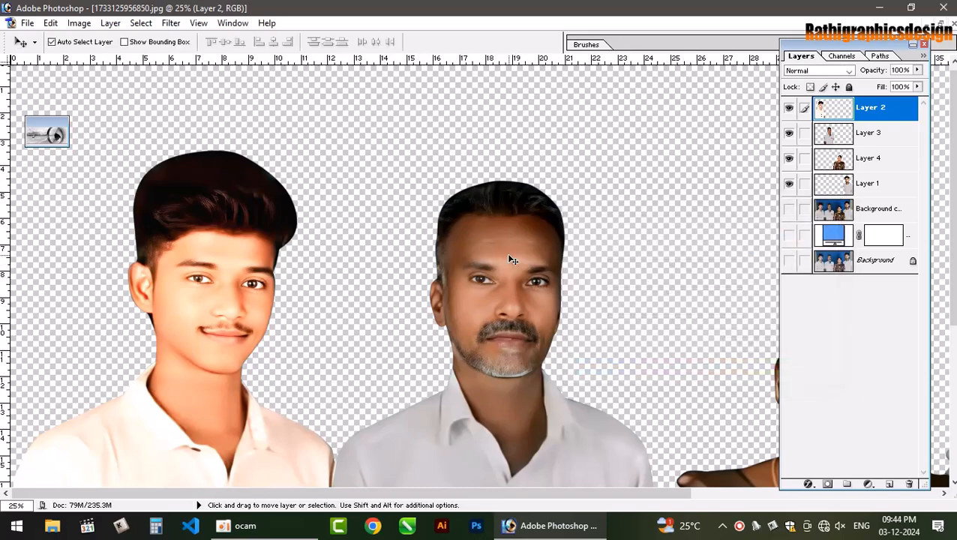
# - On the older man's layer, apply Brightness/Contrast with brightness +25 and contrast +13
pyautogui.click(508, 259)
pyautogui.click(78, 23)
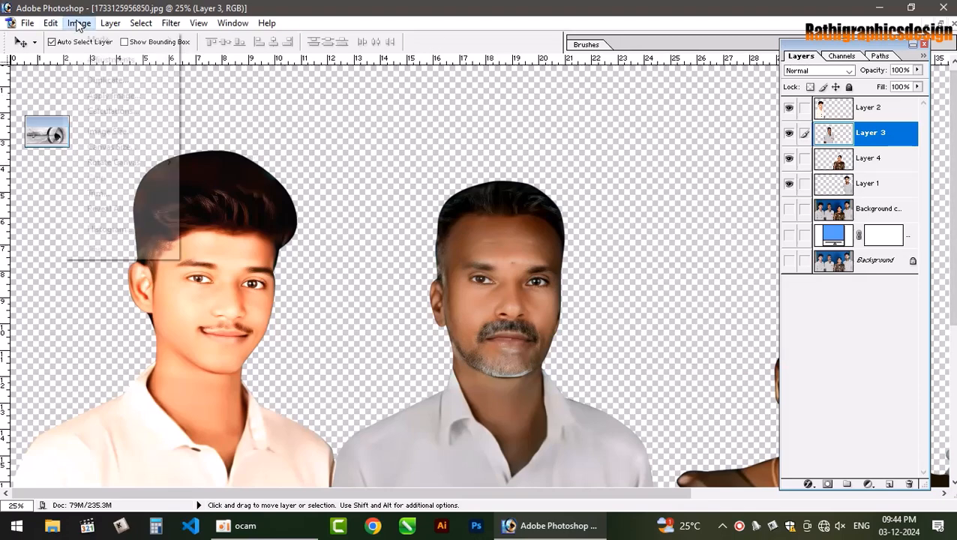
pyautogui.moveTo(161, 60)
pyautogui.click(282, 154)
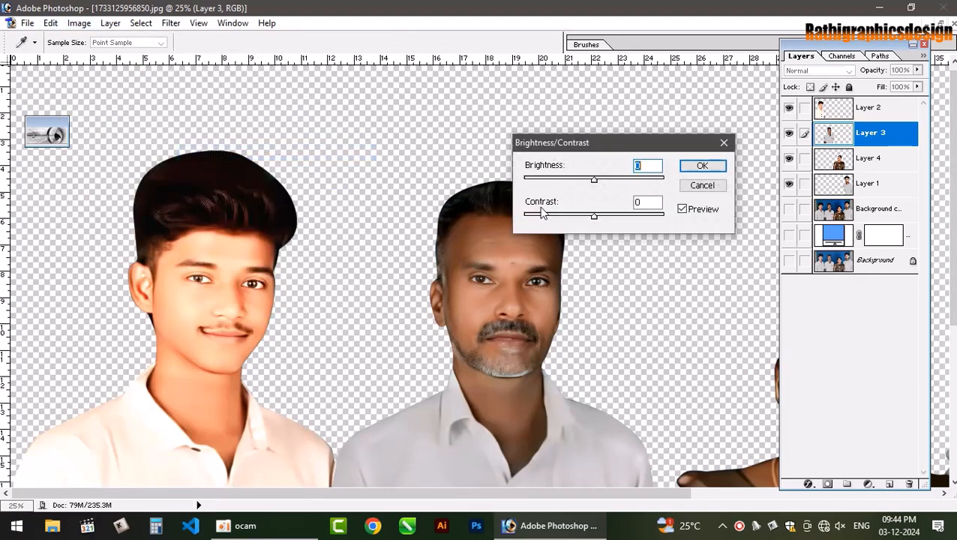
pyautogui.press('Up')
pyautogui.write('10')
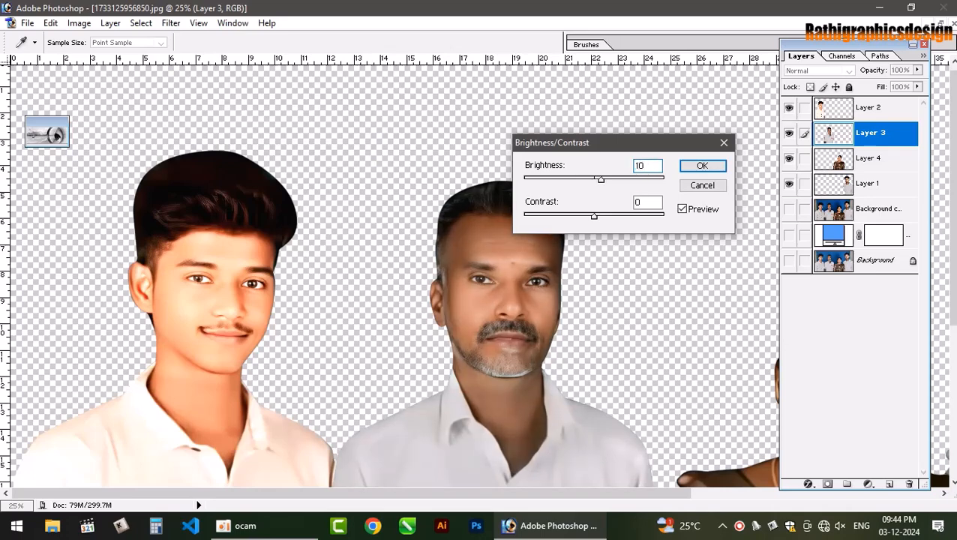
pyautogui.moveTo(594, 216); pyautogui.dragTo(604, 218)
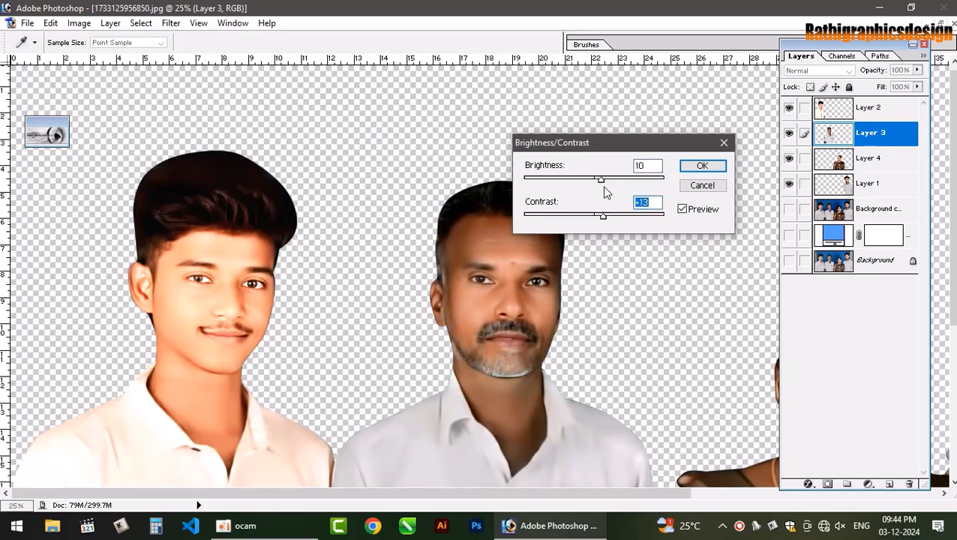
pyautogui.moveTo(601, 180); pyautogui.dragTo(611, 181)
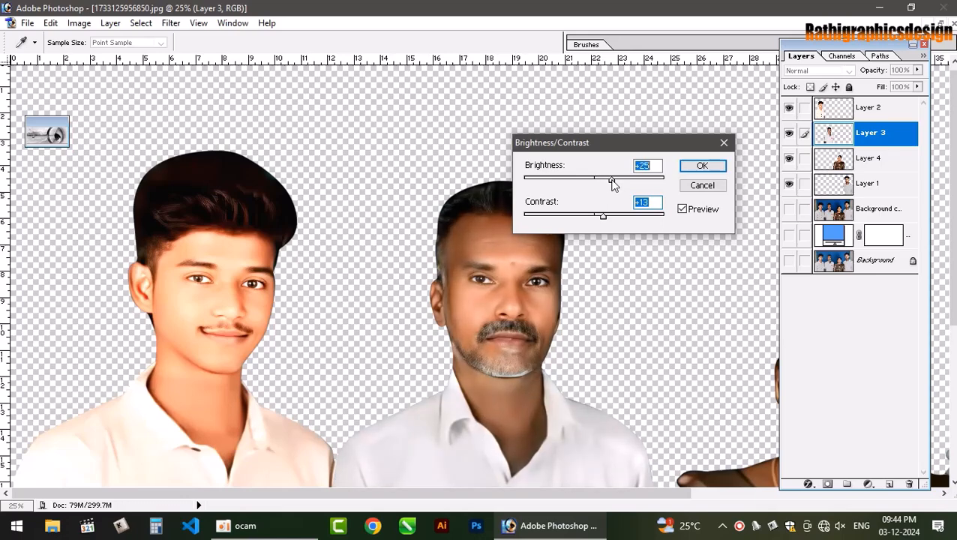
pyautogui.click(702, 165)
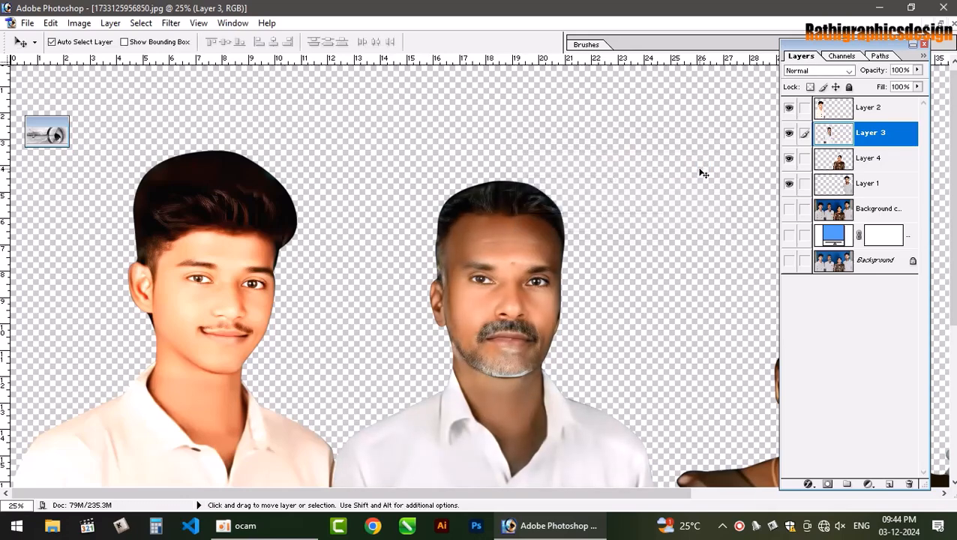
# - Raise the older man's Red channel with Curves from input 100 to output 143
pyautogui.hotkey('ctrl', 'm')
pyautogui.moveTo(605, 119); pyautogui.dragTo(743, 120)
pyautogui.click(751, 132)
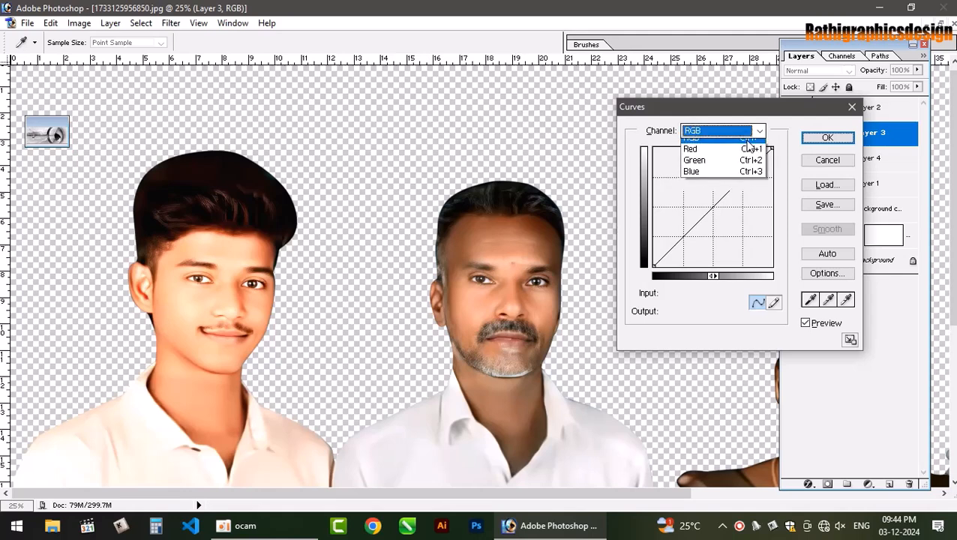
pyautogui.click(694, 149)
pyautogui.moveTo(707, 205); pyautogui.dragTo(699, 200)
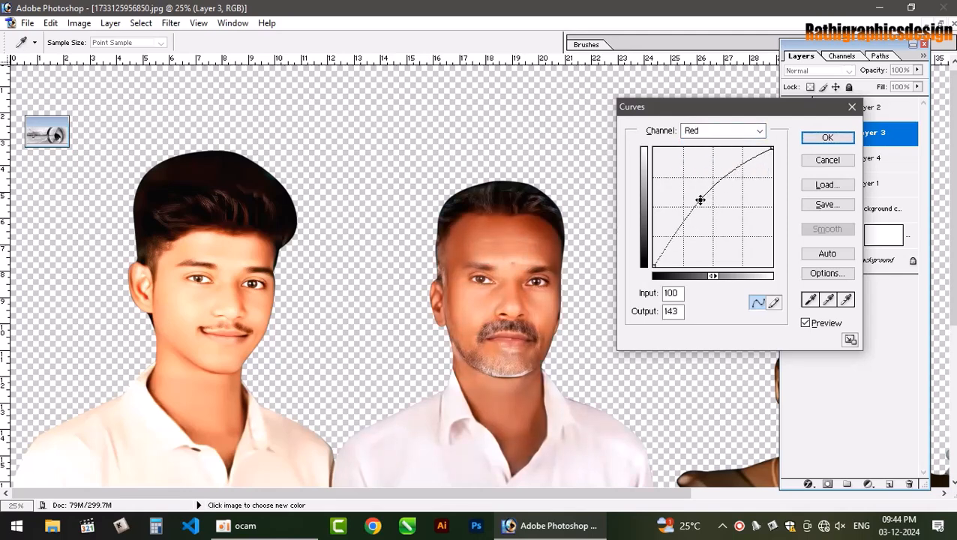
# - Raise the Green channel in Curves from input 117 to output 137 and apply the correction to the older man
pyautogui.click(752, 132)
pyautogui.click(719, 160)
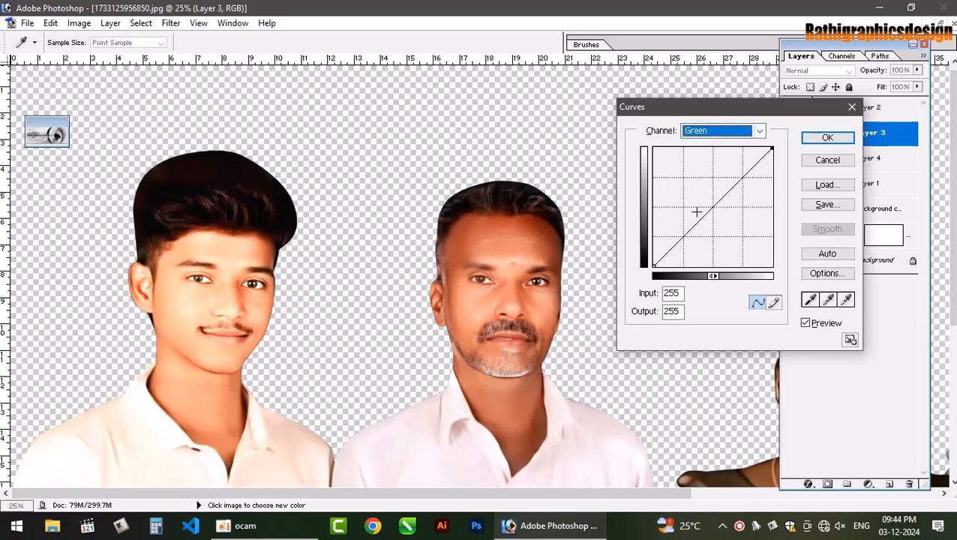
pyautogui.moveTo(712, 207); pyautogui.dragTo(707, 203)
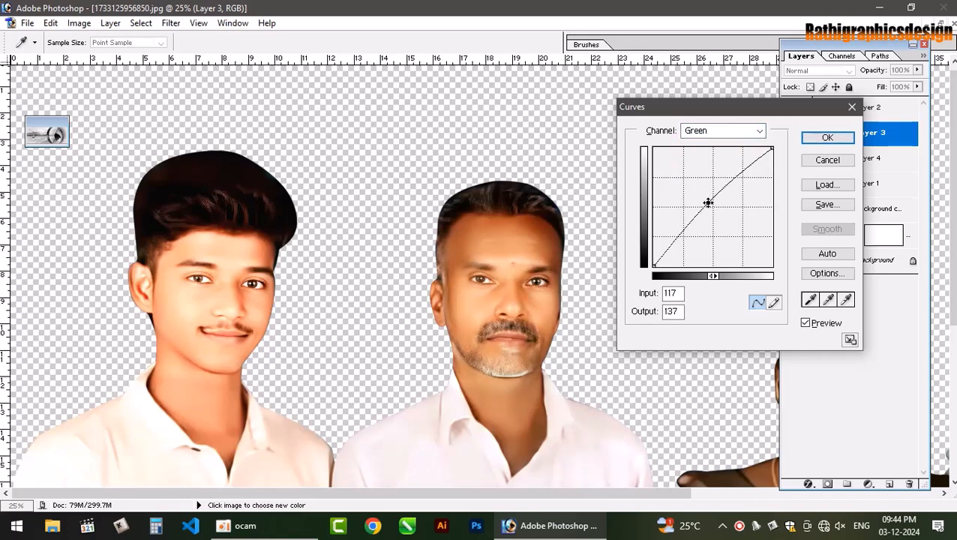
pyautogui.press('Return')
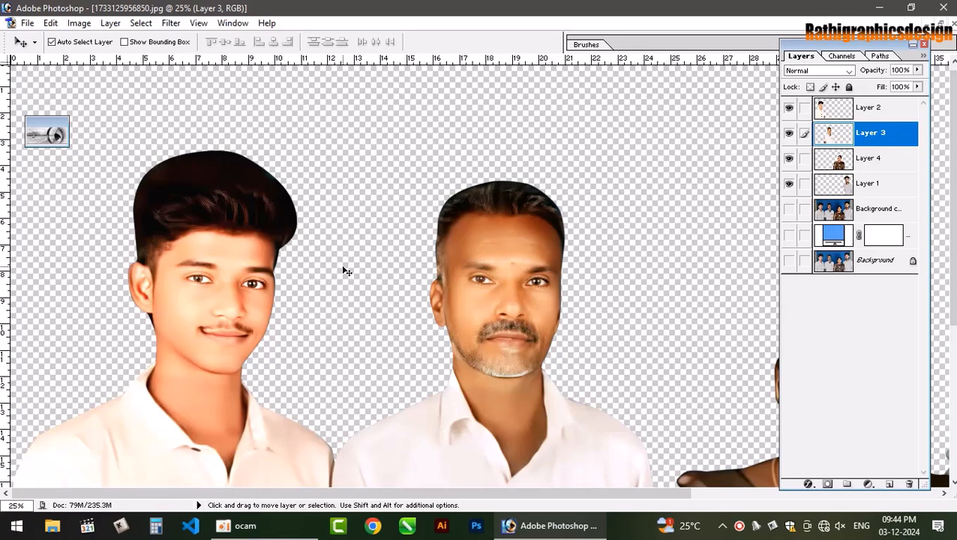
# - Draw an elliptical selection around the leftmost young man's right eye
pyautogui.scroll(3, 346, 271)
pyautogui.moveTo(261, 282); pyautogui.dragTo(833, 239)
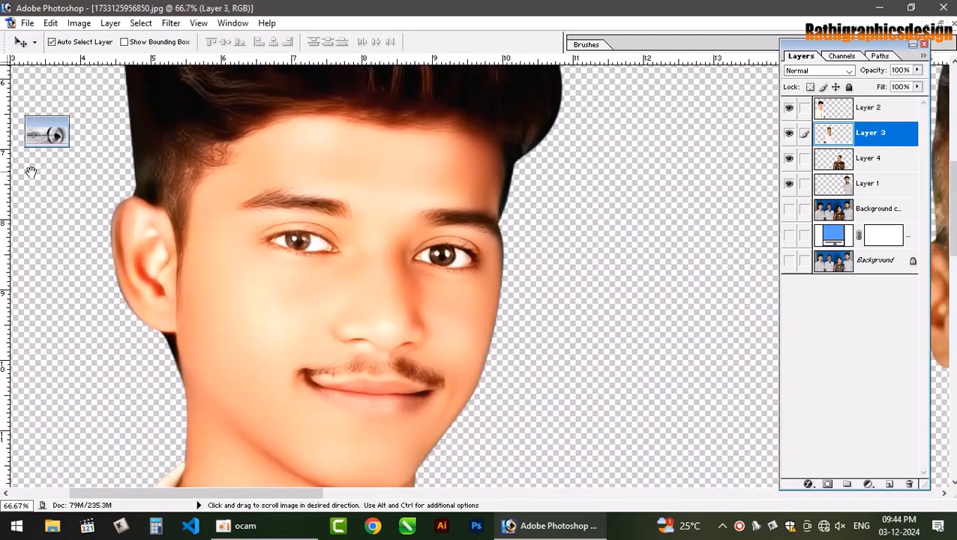
pyautogui.doubleClick(42, 127)
pyautogui.moveTo(39, 153); pyautogui.dragTo(75, 168)
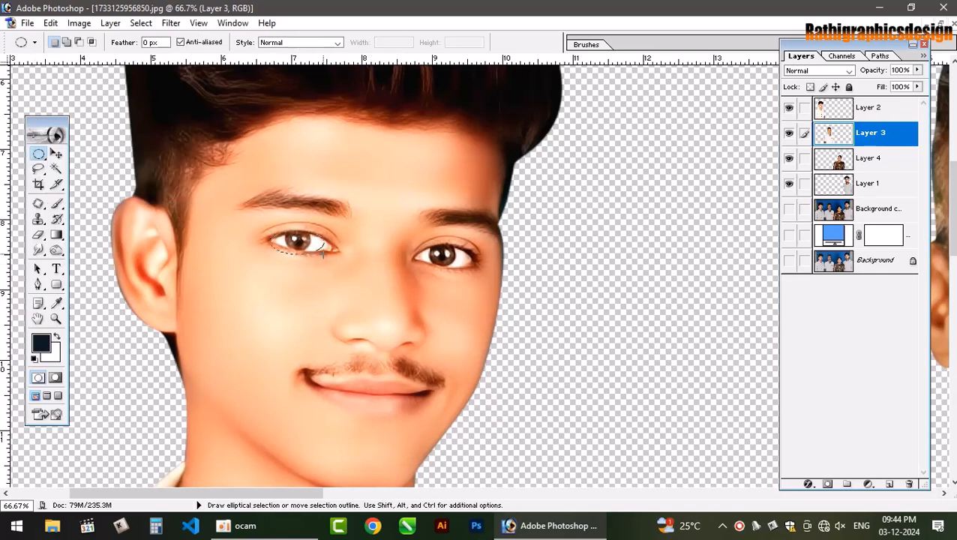
pyautogui.moveTo(328, 253); pyautogui.dragTo(331, 247)
# - Make the young man's Layer 2 active and add his left eye to the elliptical selection
pyautogui.press('v')
pyautogui.rightClick(425, 188)
pyautogui.click(453, 188)
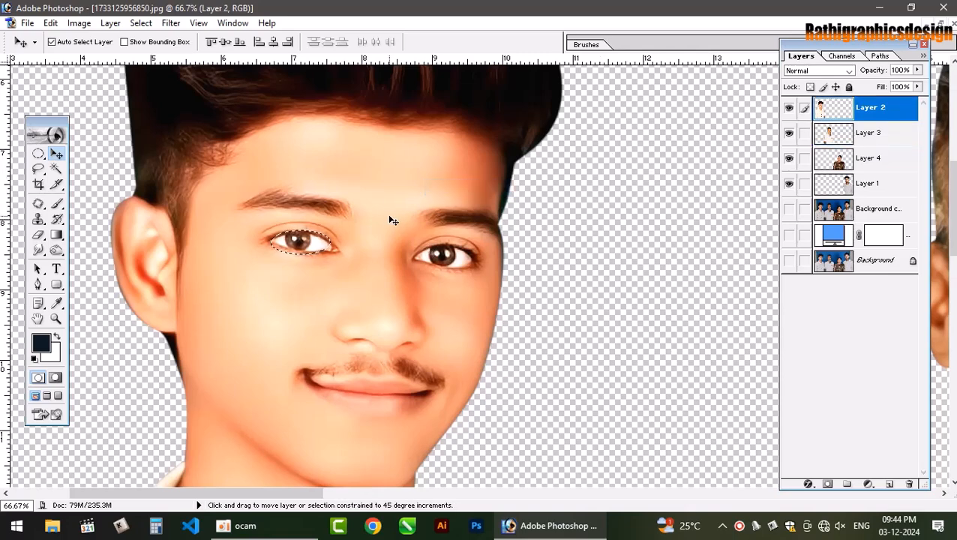
pyautogui.click(38, 153)
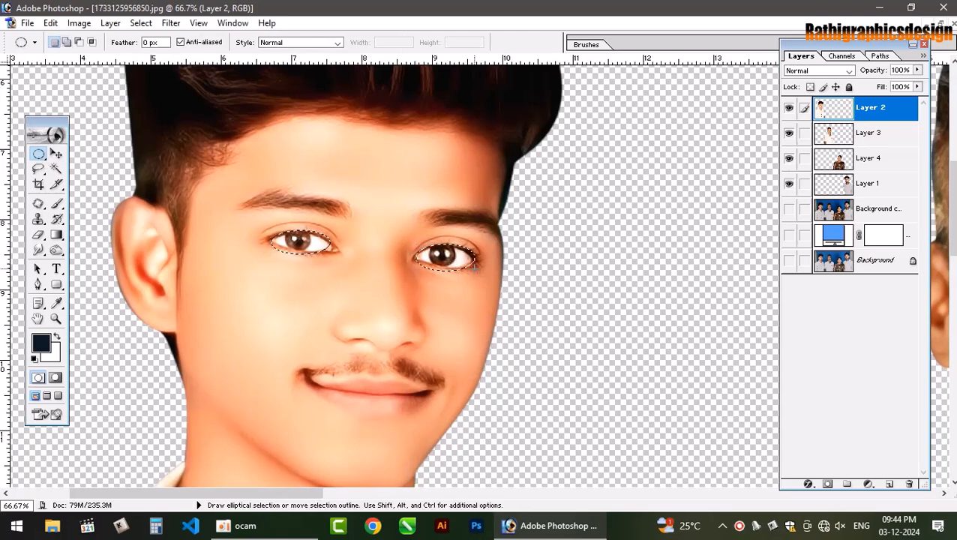
# - Feather the selection around both eyes of the young man on Layer 2 by 1.5 pixels
pyautogui.hotkey('ctrl', 'alt', 'd')
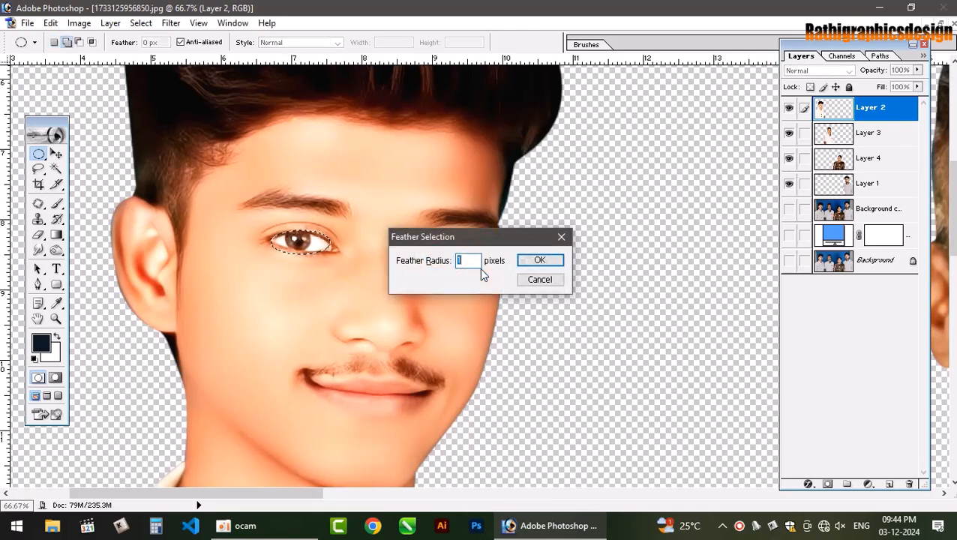
pyautogui.write('1.5')
pyautogui.press('Return')
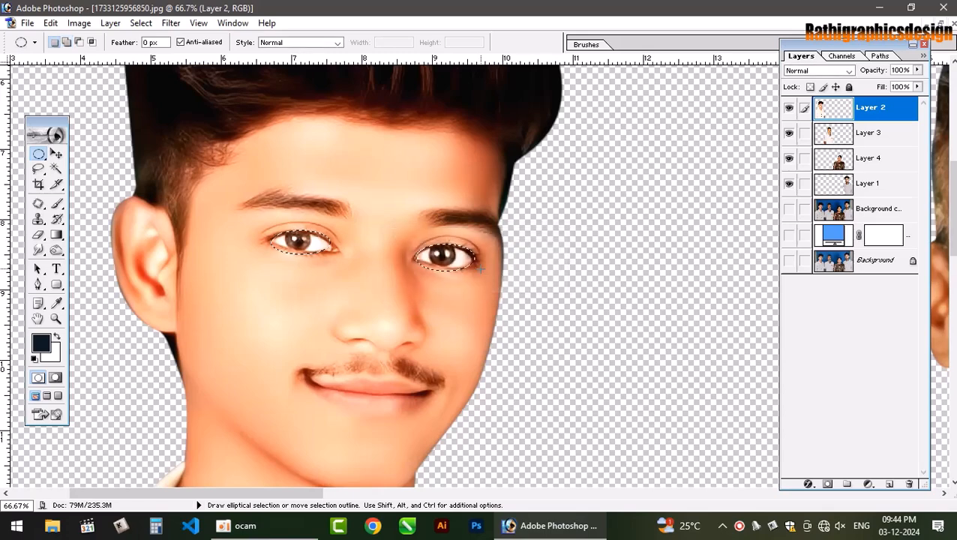
# - Shift the midtones of the selected eyes on Layer 2 toward blue with Color Balance, and deselect
pyautogui.hotkey('ctrl', 'b')
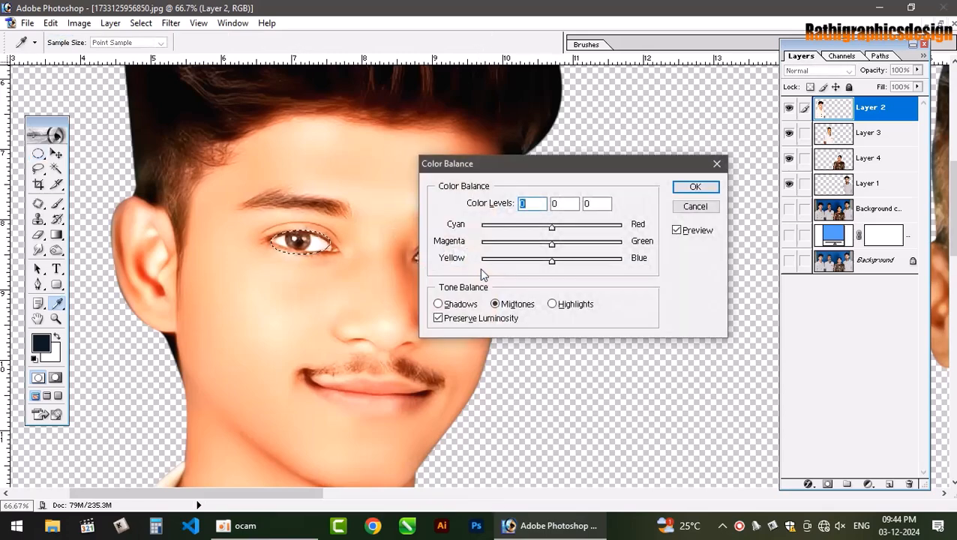
pyautogui.moveTo(603, 168); pyautogui.dragTo(643, 104)
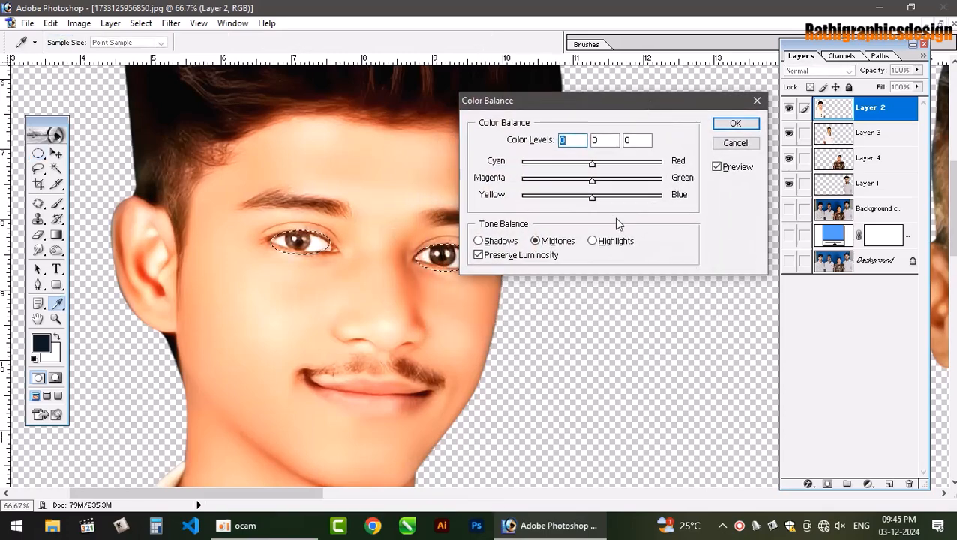
pyautogui.moveTo(592, 197); pyautogui.dragTo(612, 202)
pyautogui.press('Return')
pyautogui.press('m')
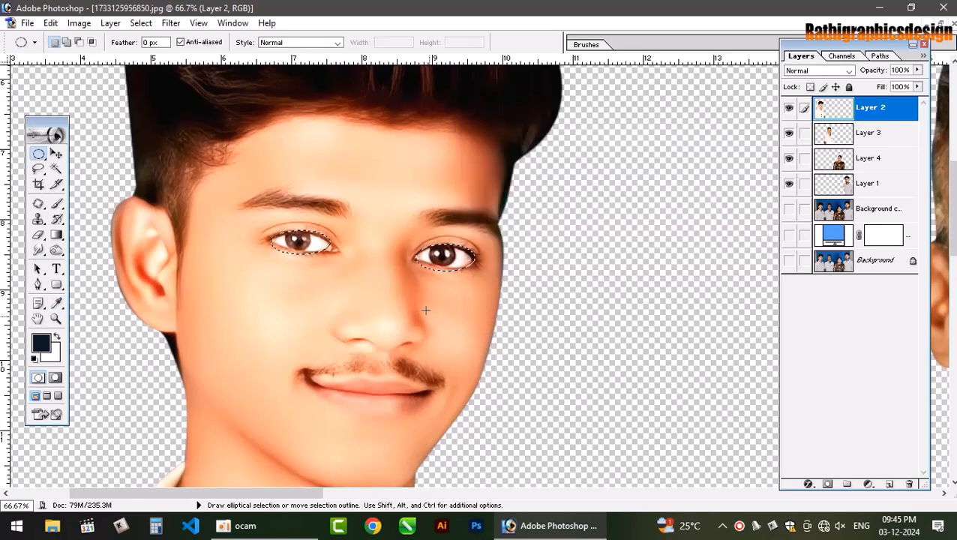
pyautogui.hotkey('ctrl', 'd')
pyautogui.press('v')
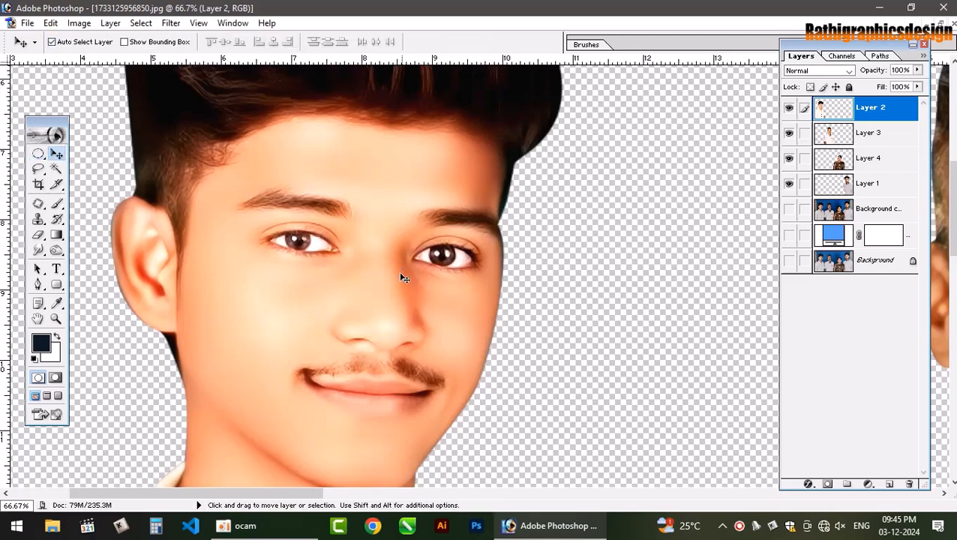
# - Draw elliptical selections around both eyes of the older man on Layer 3 and feather the selection
pyautogui.hotkey('ctrl', '-')
pyautogui.hotkey('ctrl', '-')
pyautogui.hotkey('ctrl', '-')
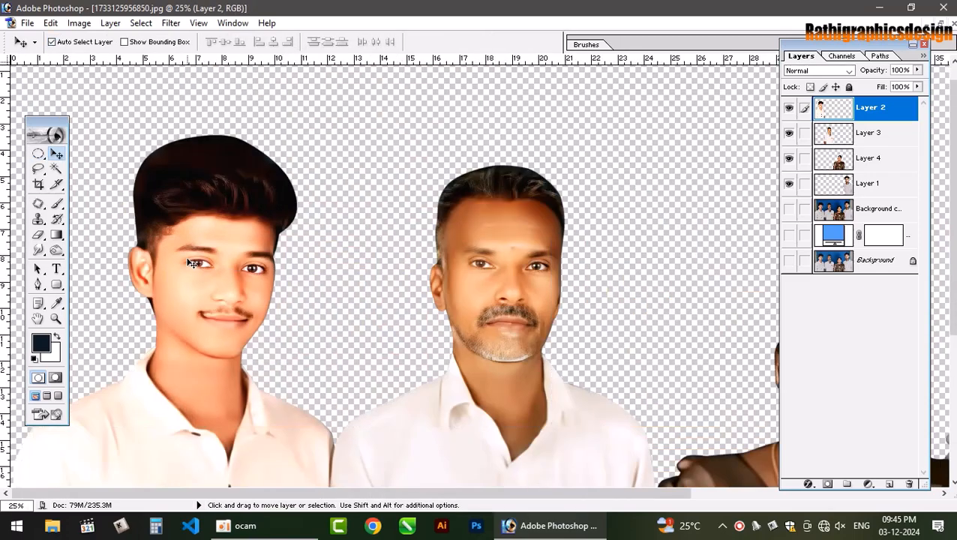
pyautogui.hotkey('ctrl', '-')
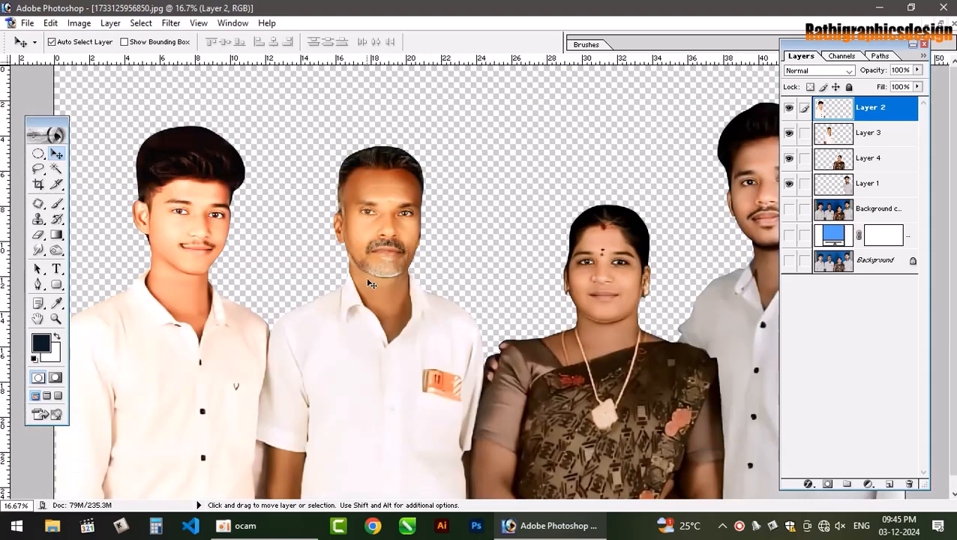
pyautogui.hotkey('ctrl', '+')
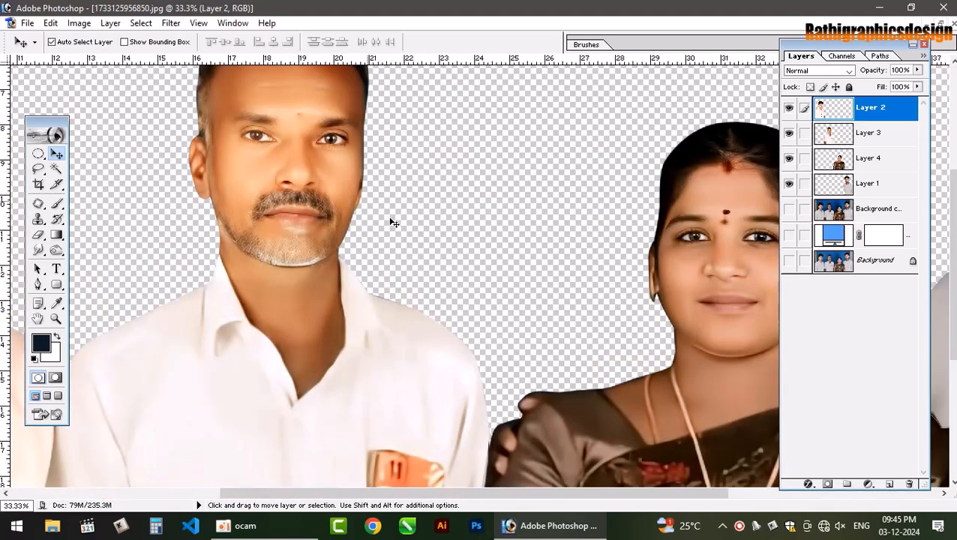
pyautogui.click(295, 187)
pyautogui.click(39, 154)
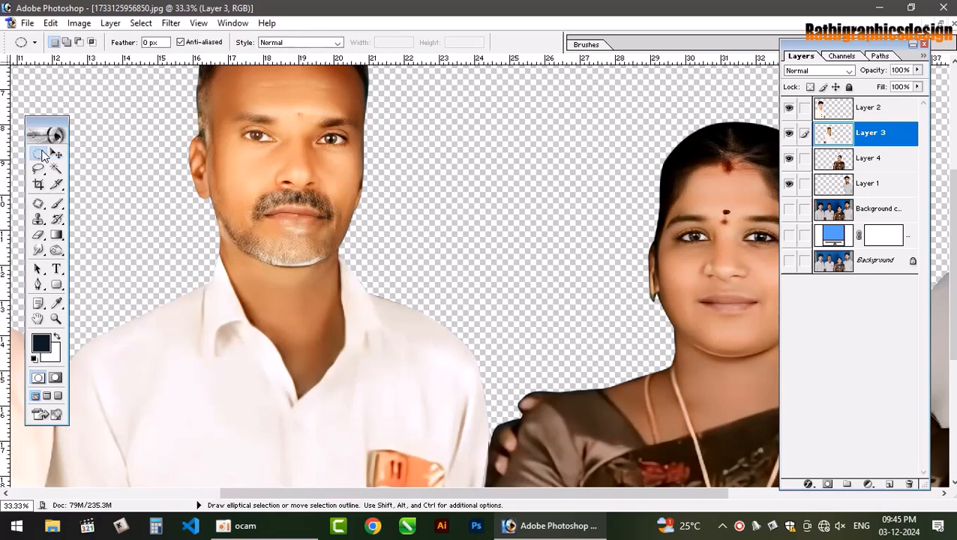
pyautogui.hotkey('ctrl', '+')
pyautogui.moveTo(136, 186); pyautogui.dragTo(291, 314)
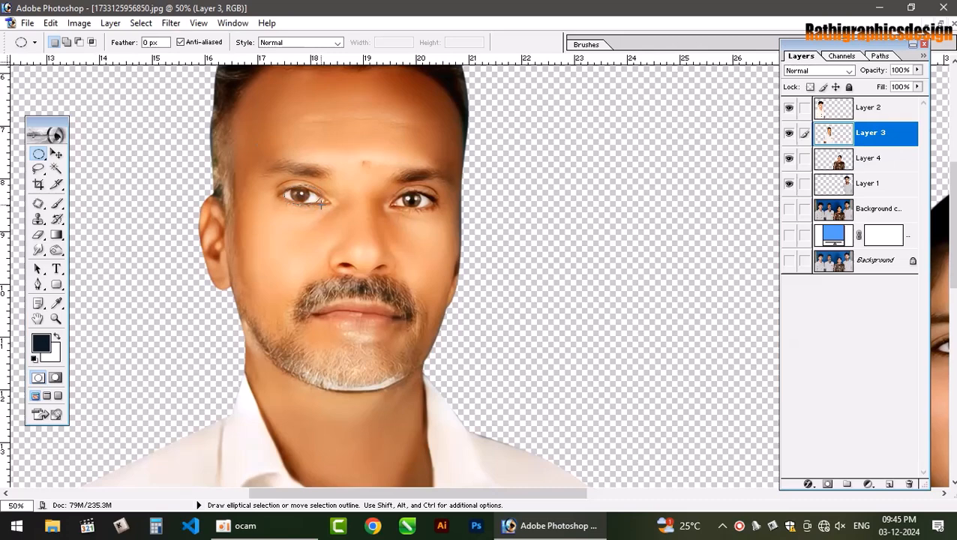
pyautogui.press('shift')
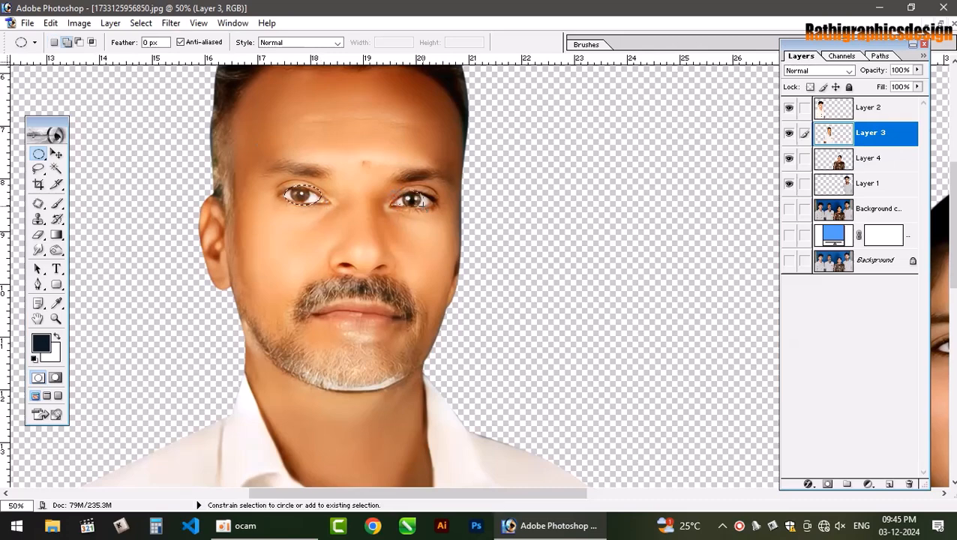
pyautogui.moveTo(433, 211); pyautogui.dragTo(433, 212)
pyautogui.hotkey('ctrl', 'alt', 'd')
pyautogui.press('Return')
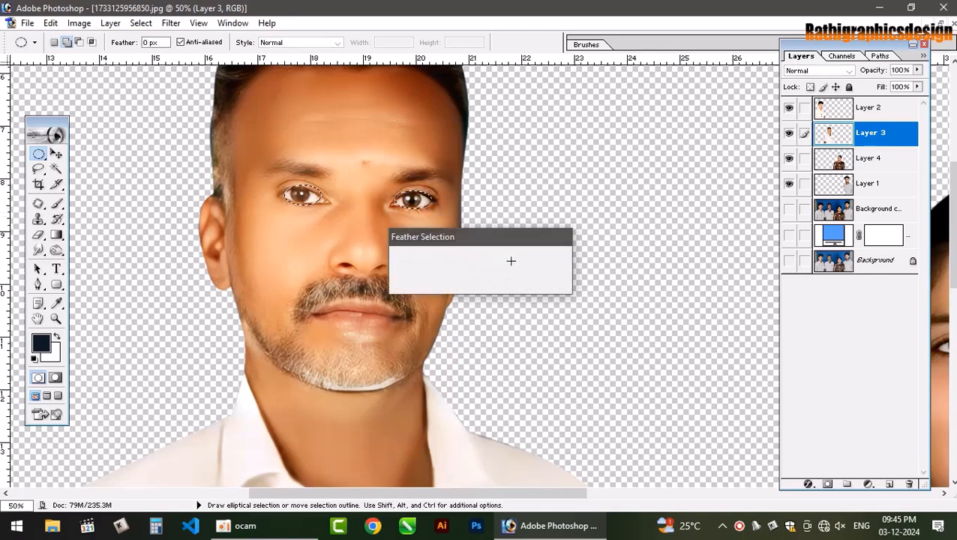
# - Shift the midtones of the older man's selected eyes toward blue with Color Balance, and clear the selection
pyautogui.hotkey('ctrl', 'b')
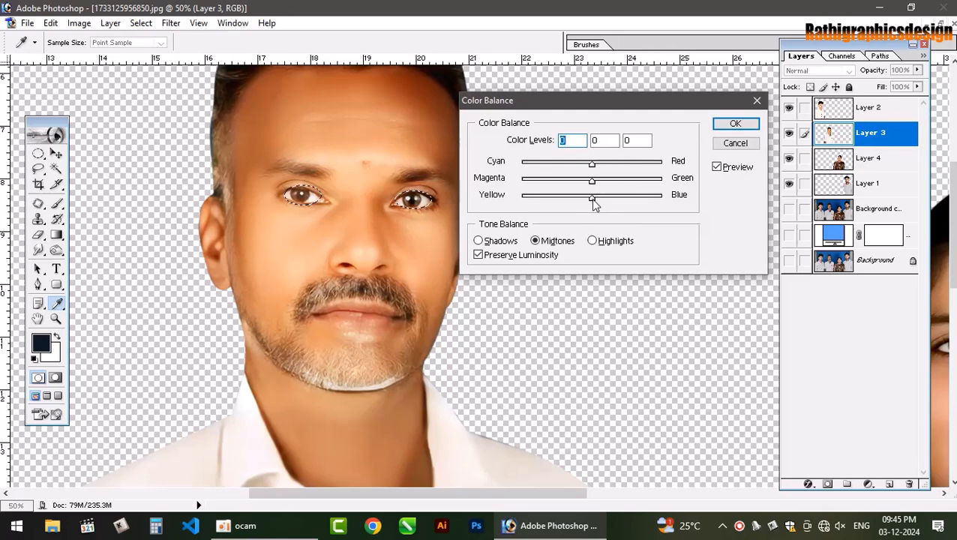
pyautogui.press('Return')
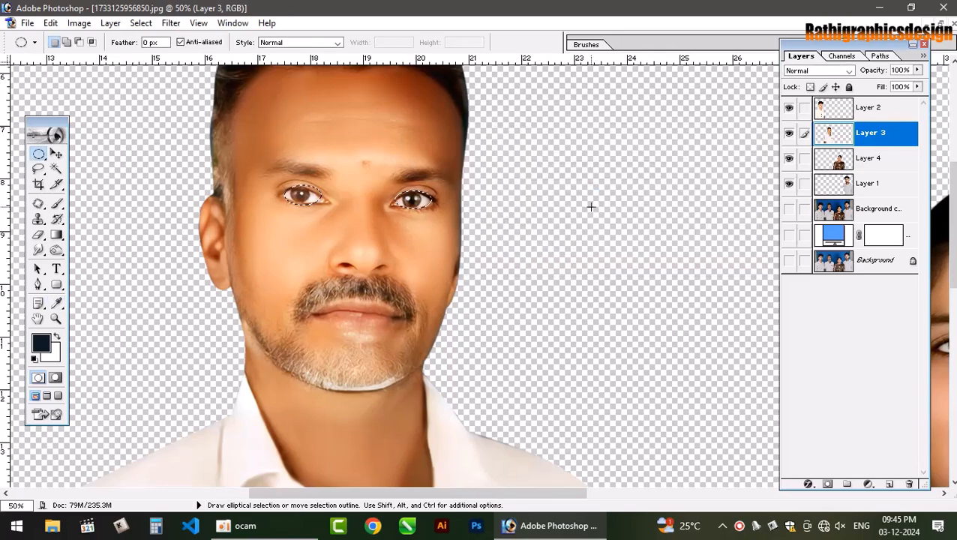
pyautogui.hotkey('ctrl', 'd')
pyautogui.press('v')
# - Raise the midtones of the red channel on the woman's Layer 4 with Curves, mapping input 109 to output 144
pyautogui.moveTo(599, 234); pyautogui.dragTo(406, 252)
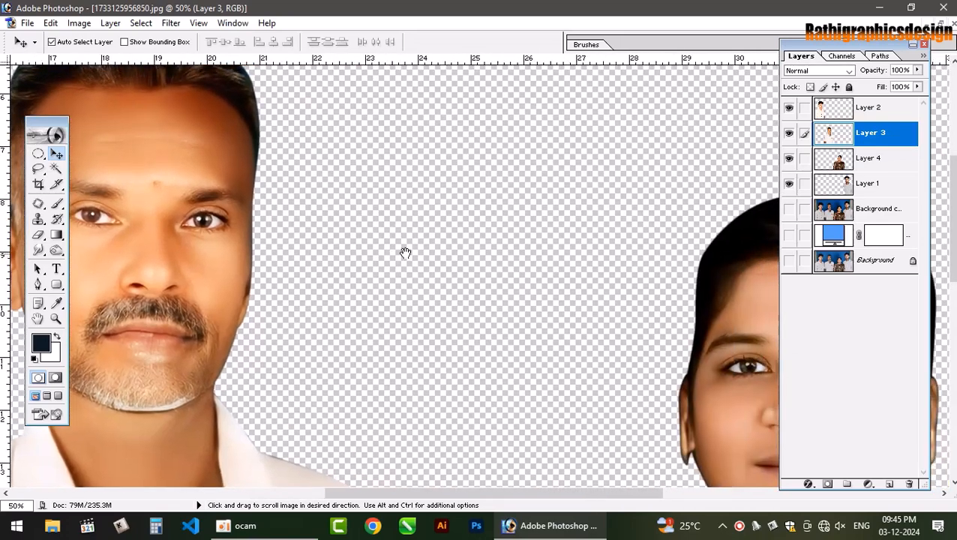
pyautogui.moveTo(626, 247); pyautogui.dragTo(378, 247)
pyautogui.moveTo(641, 353); pyautogui.dragTo(566, 218)
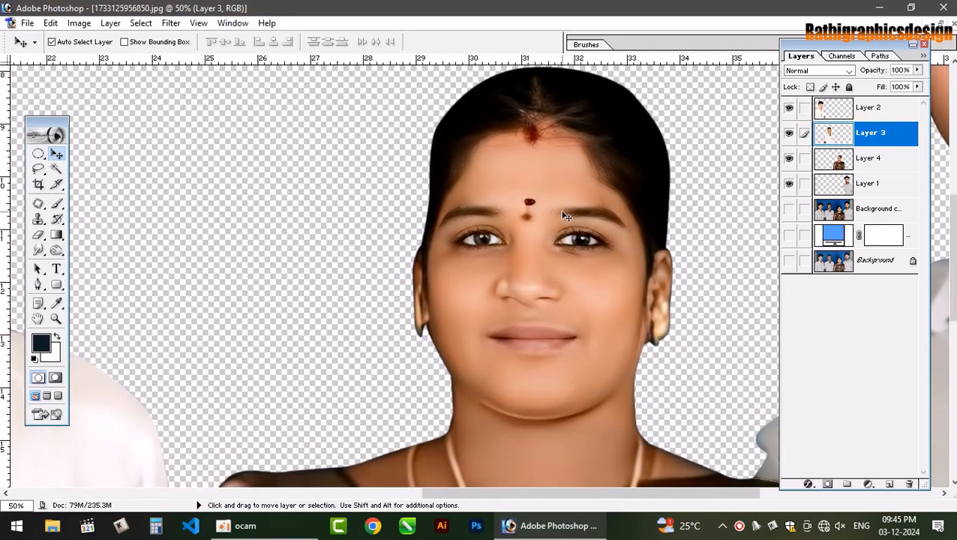
pyautogui.hotkey('ctrl', '0')
pyautogui.click(609, 255)
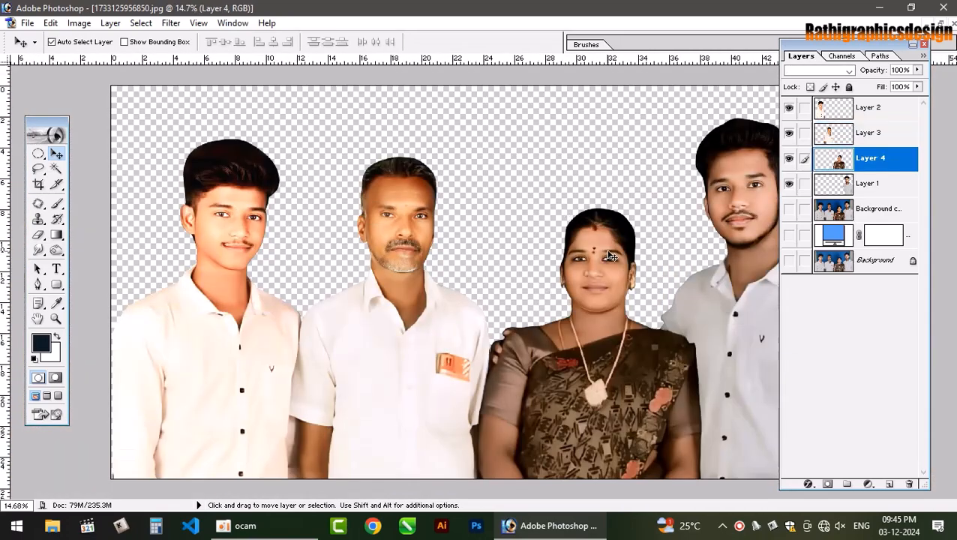
pyautogui.press('i')
pyautogui.hotkey('ctrl', 'm')
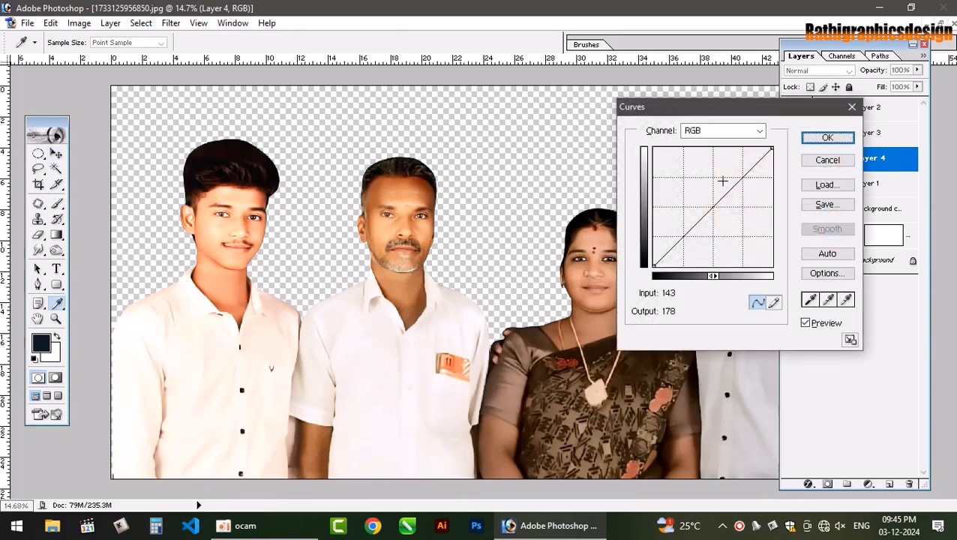
pyautogui.click(733, 134)
pyautogui.click(716, 159)
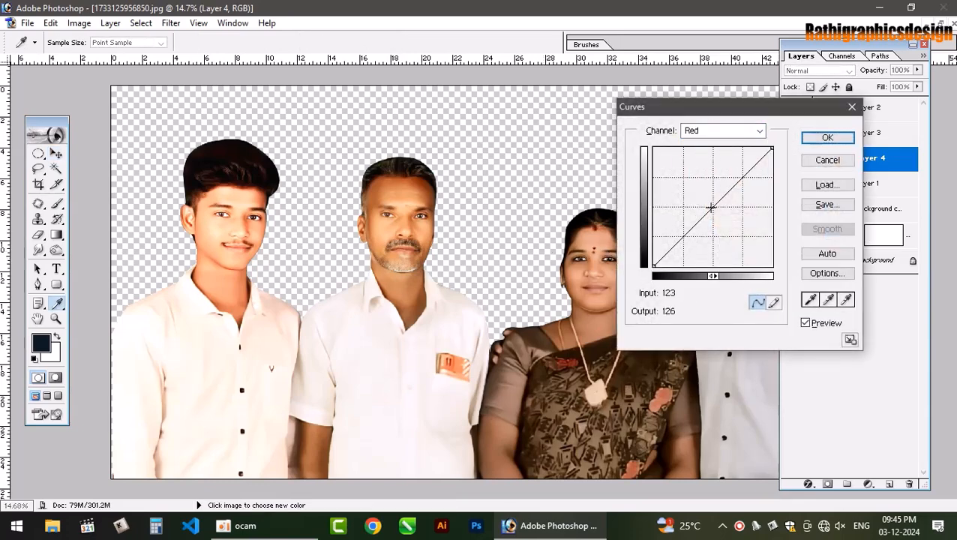
pyautogui.moveTo(707, 212); pyautogui.dragTo(705, 199)
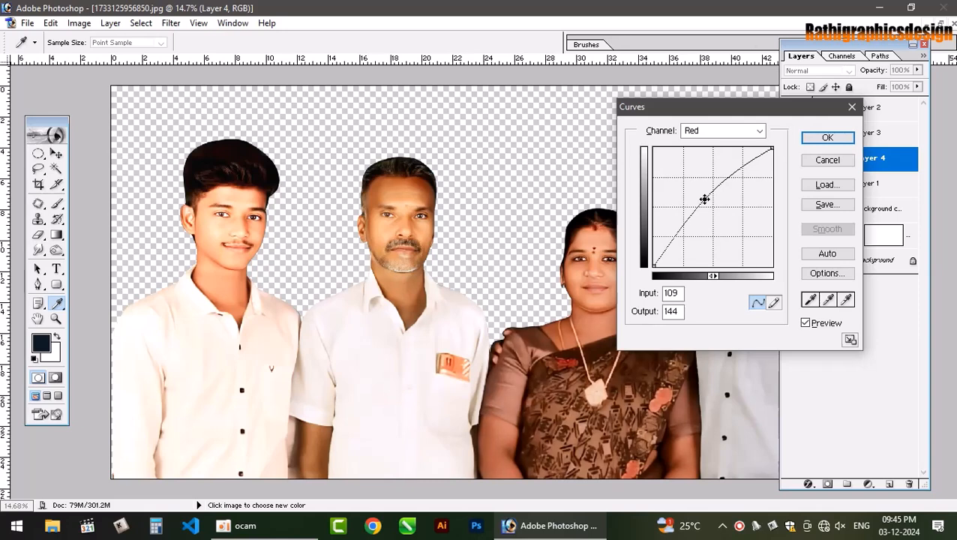
# - Raise the midtones of Layer 4's green channel slightly and apply the Curves adjustment
pyautogui.click(717, 133)
pyautogui.click(698, 167)
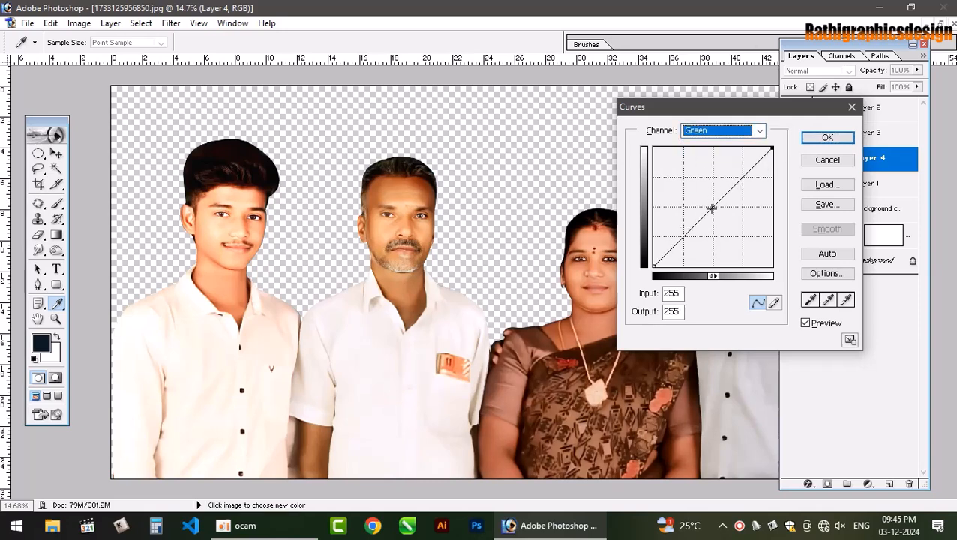
pyautogui.moveTo(710, 209); pyautogui.dragTo(711, 208)
pyautogui.press('Return')
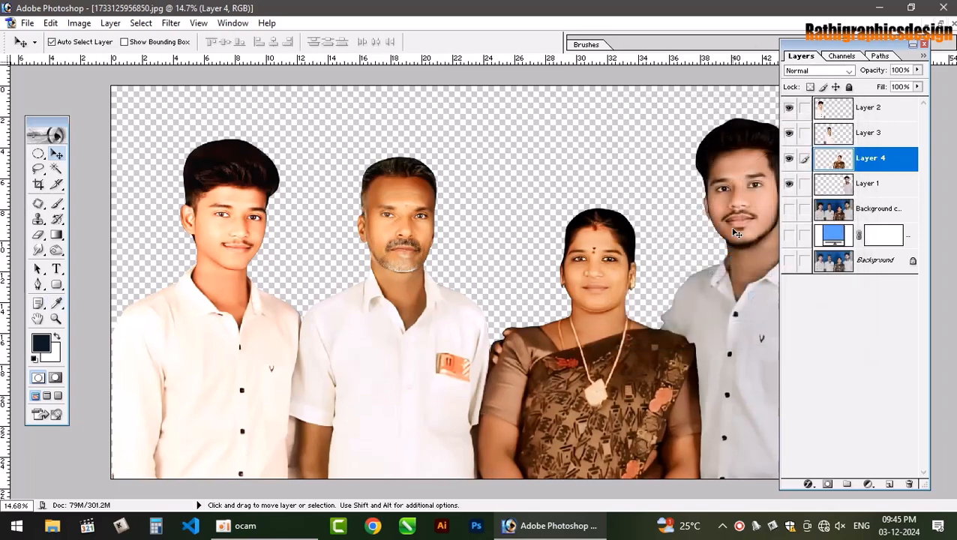
# - Start a Curves adjustment on the bearded young man's Layer 1 and raise the midtones of its red channel
pyautogui.rightClick(731, 210)
pyautogui.click(741, 214)
pyautogui.hotkey('ctrl', 'm')
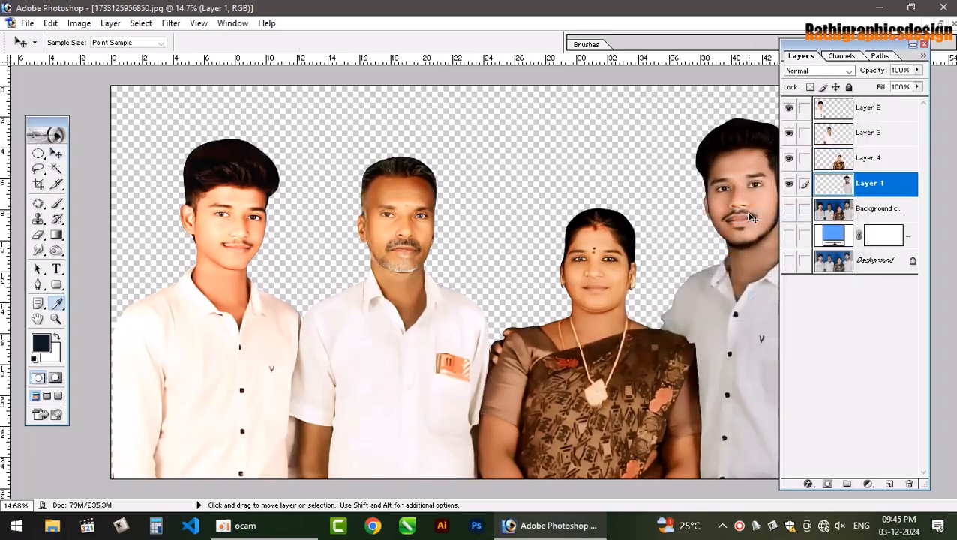
pyautogui.moveTo(715, 102); pyautogui.dragTo(451, 67)
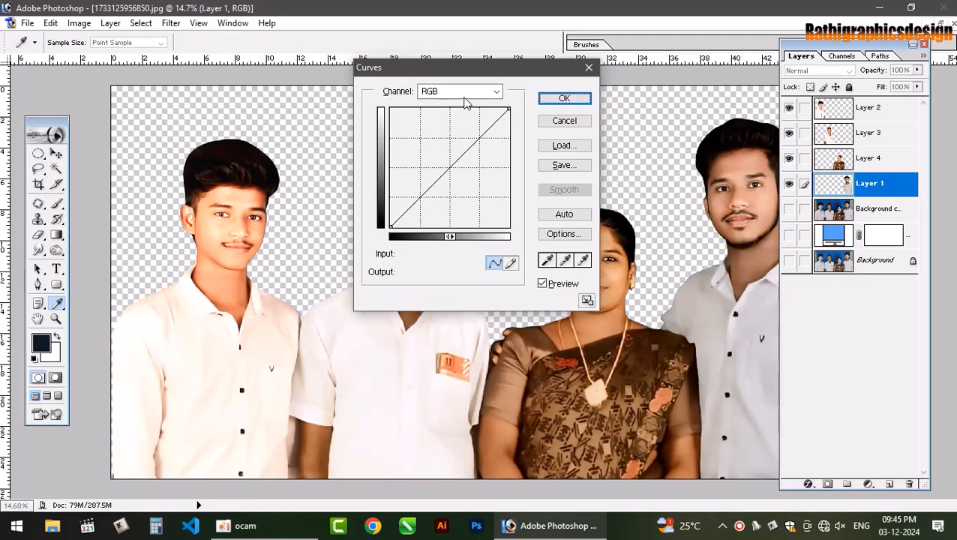
pyautogui.click(457, 91)
pyautogui.click(448, 117)
pyautogui.moveTo(447, 171); pyautogui.dragTo(446, 162)
# - Raise Layer 1's green curve from input 120 to output 140 and apply the Curves adjustment
pyautogui.click(465, 92)
pyautogui.click(448, 128)
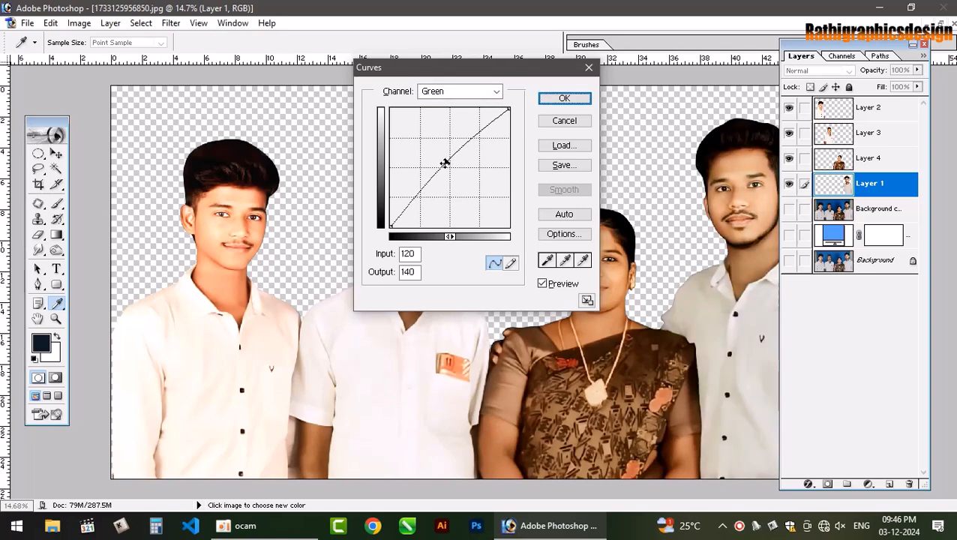
pyautogui.press('Return')
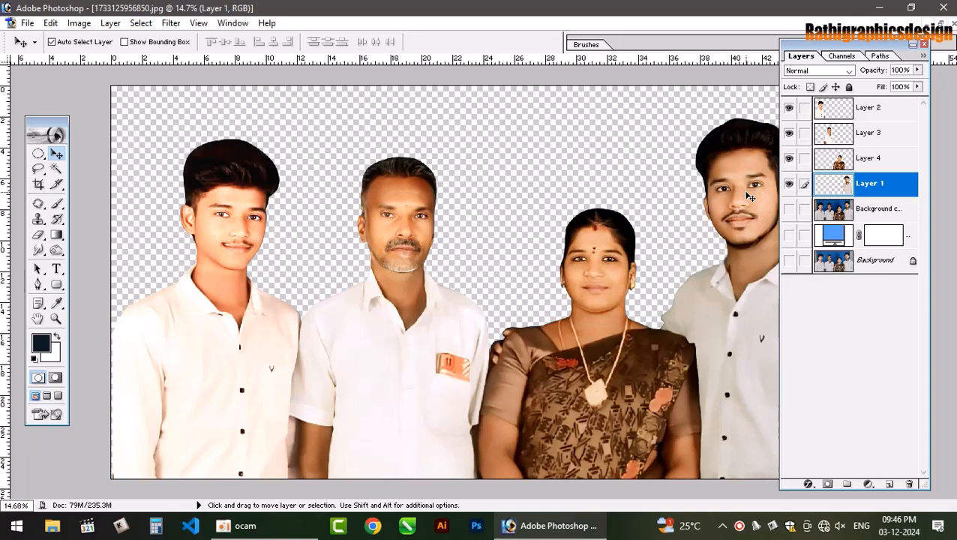
# - Close the Layers palette and check the photo's Image Size settings without changing them
pyautogui.click(925, 45)
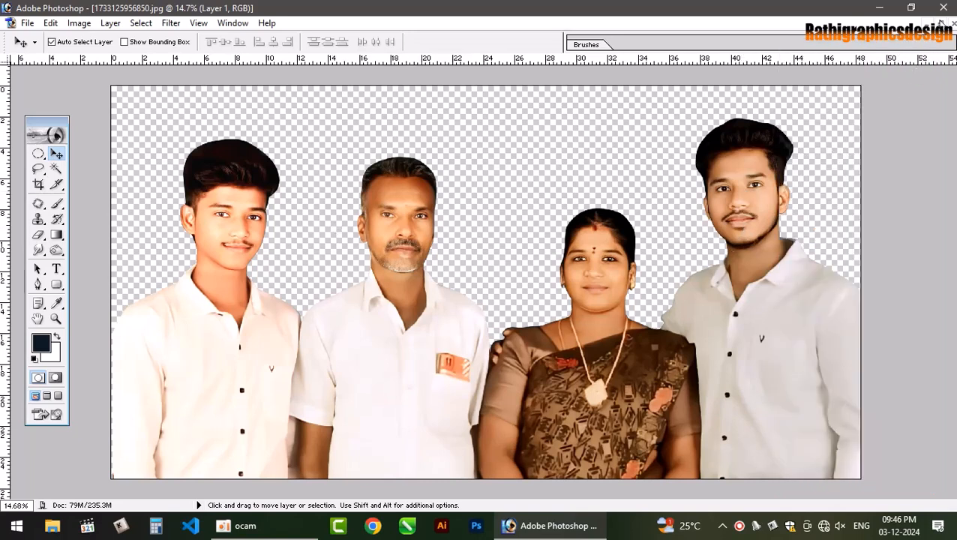
pyautogui.click(79, 23)
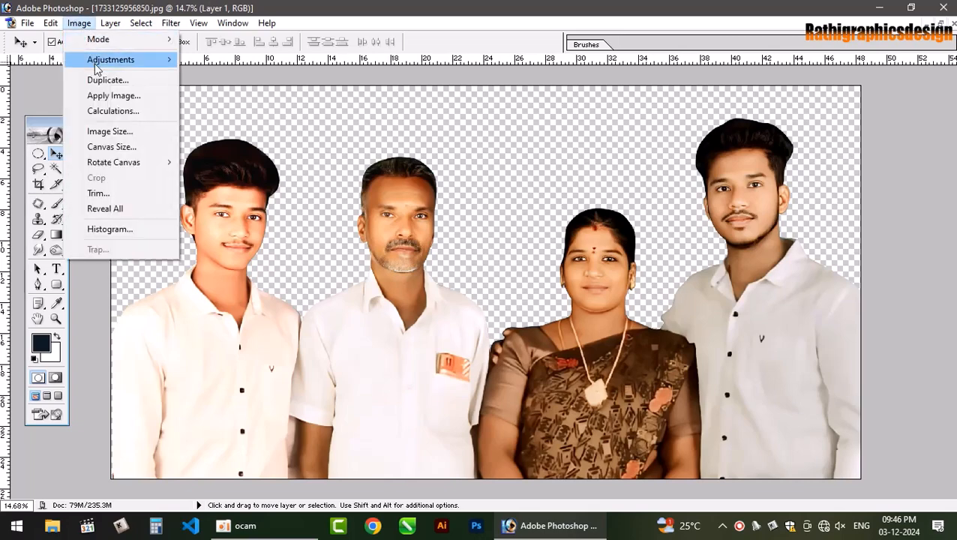
pyautogui.click(110, 131)
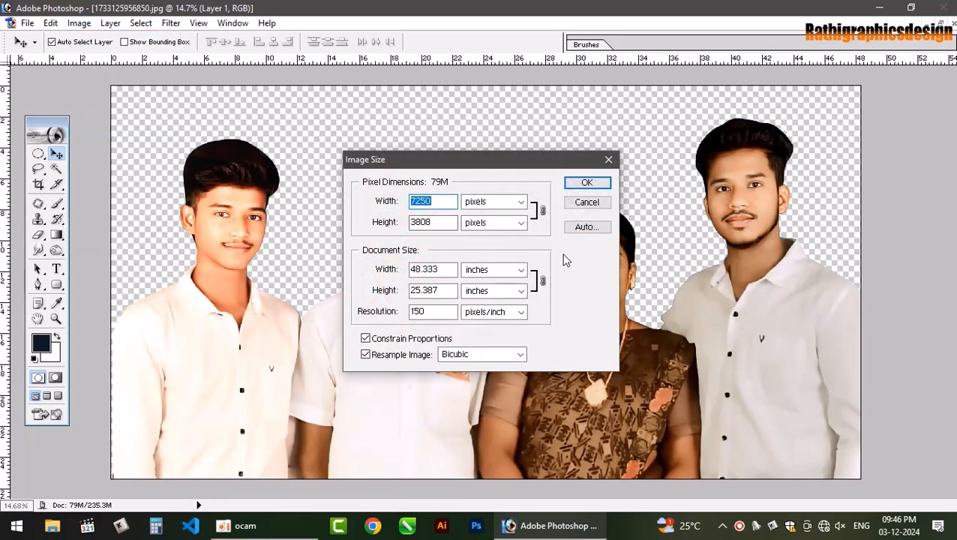
pyautogui.click(587, 203)
# - Float the photo's document window and arrange it so the blank Untitled-1 document shows beside it
pyautogui.click(937, 25)
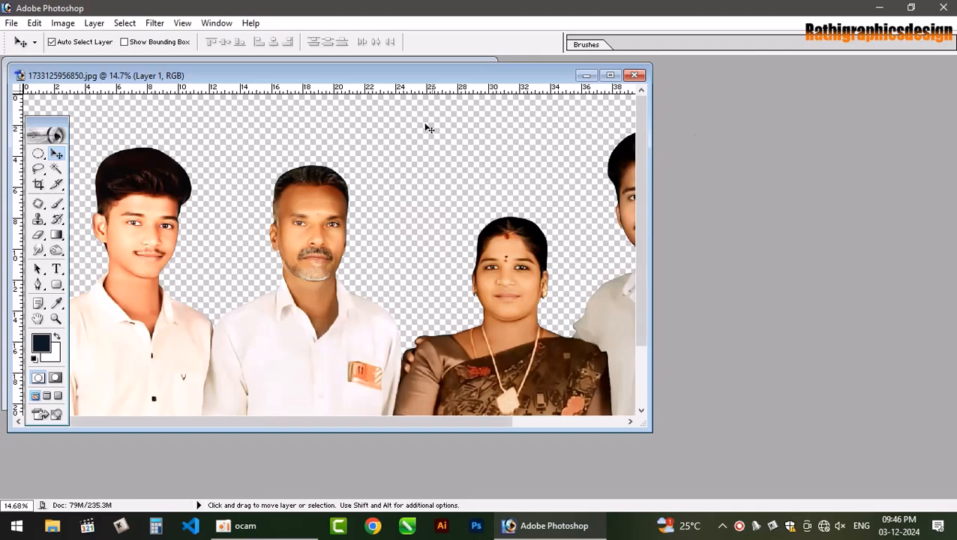
pyautogui.moveTo(485, 76); pyautogui.dragTo(705, 137)
pyautogui.doubleClick(705, 137)
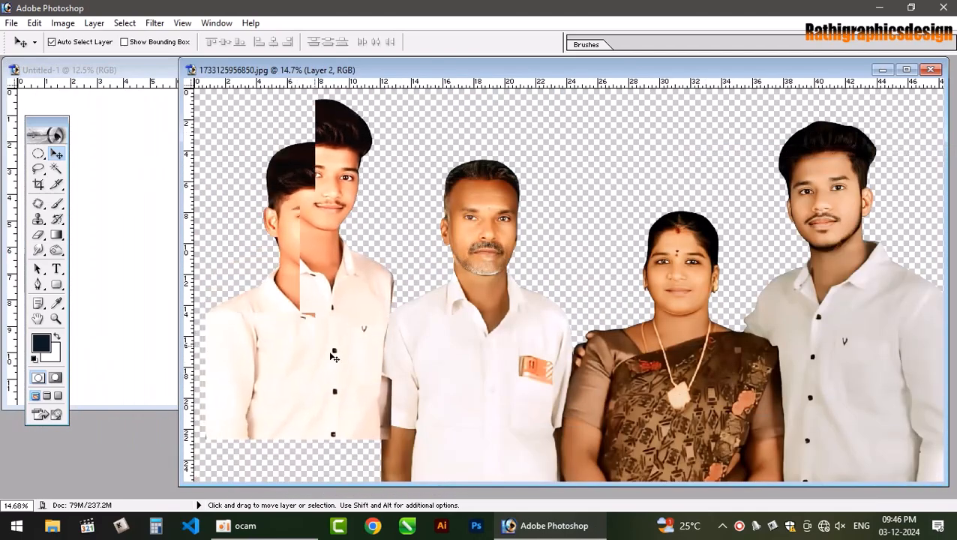
# - Link the four people's layers together and copy them from the photo into the Untitled-1 document
pyautogui.rightClick(467, 373)
pyautogui.click(499, 379)
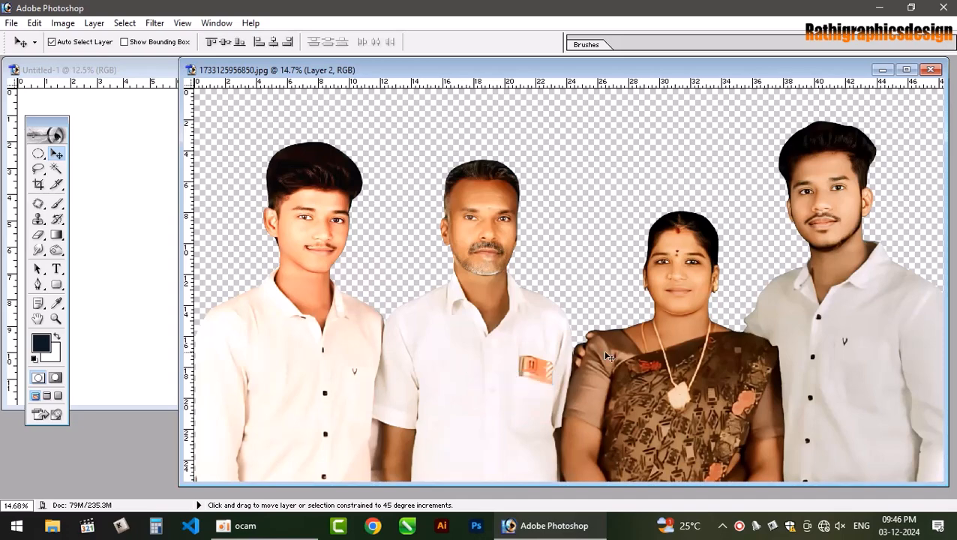
pyautogui.rightClick(673, 365)
pyautogui.click(716, 375)
pyautogui.rightClick(819, 348)
pyautogui.click(871, 357)
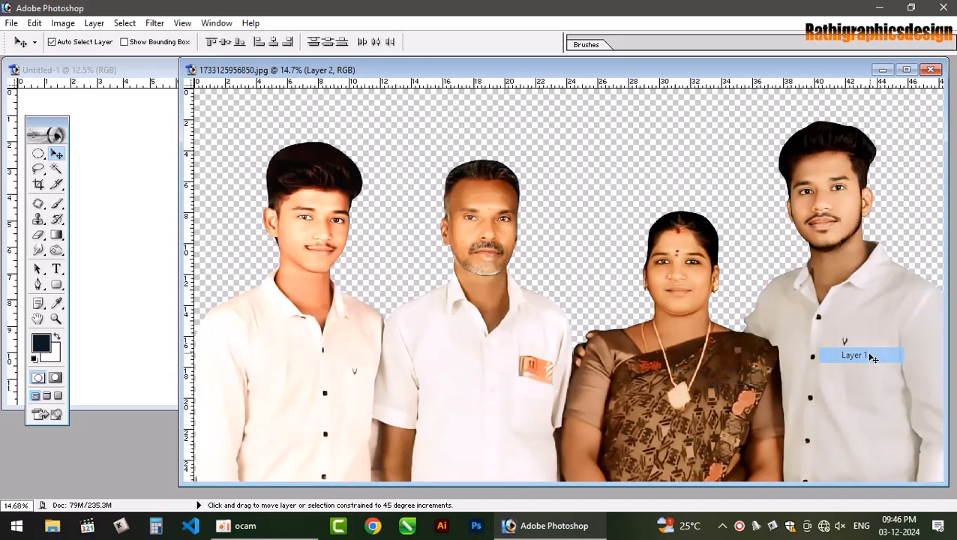
pyautogui.moveTo(866, 354); pyautogui.dragTo(203, 237)
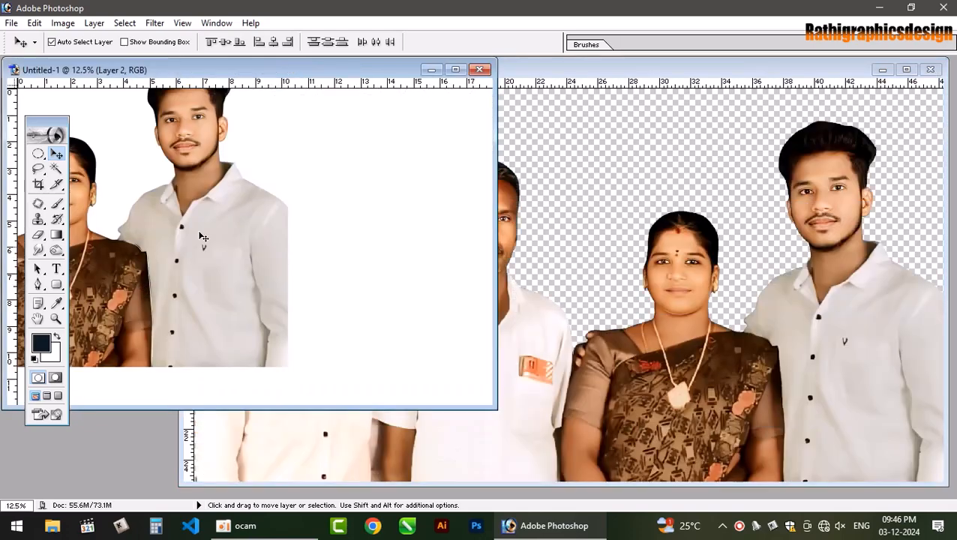
# - Maximize the Untitled-1 document, scale the linked four-person group down proportionally and move it fully onto the page near the lower edge
pyautogui.click(455, 69)
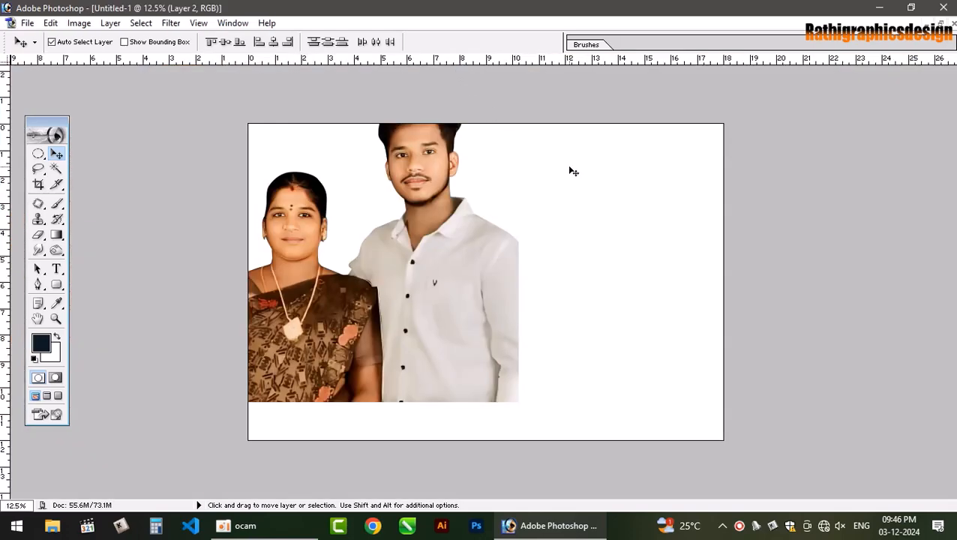
pyautogui.hotkey('ctrl', '0')
pyautogui.hotkey('ctrl', '-')
pyautogui.hotkey('ctrl', '-')
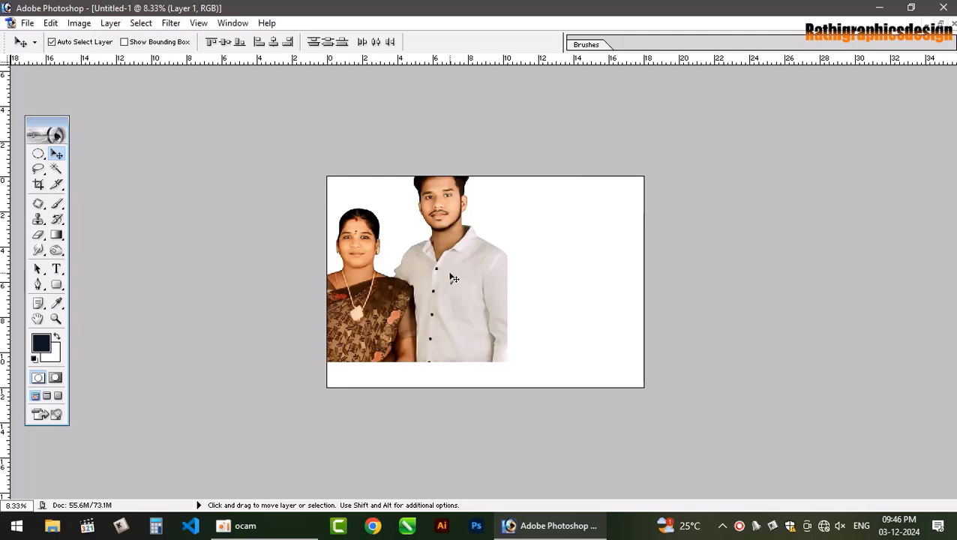
pyautogui.hotkey('ctrl', 't')
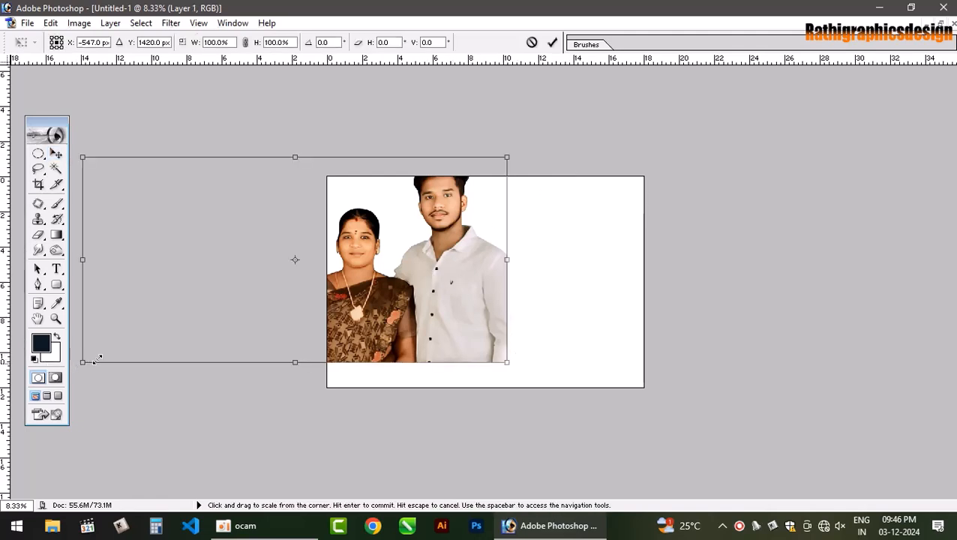
pyautogui.moveTo(96, 361); pyautogui.dragTo(220, 335)
pyautogui.press('v')
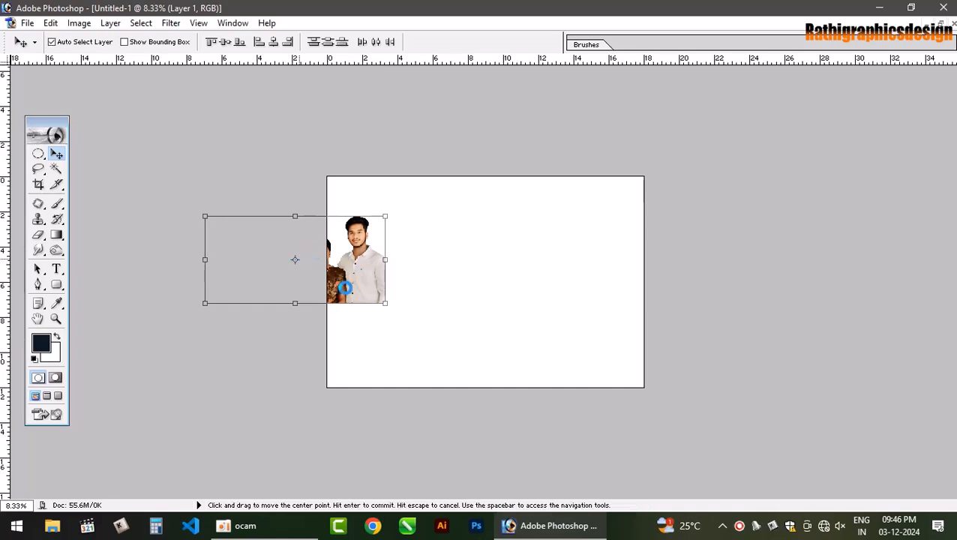
pyautogui.press('Return')
pyautogui.moveTo(344, 287); pyautogui.dragTo(521, 373)
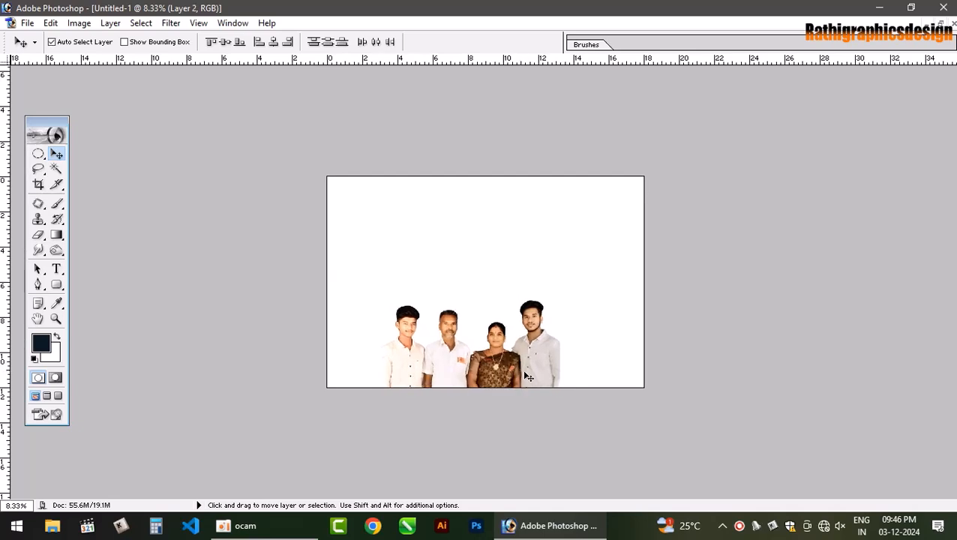
# - Enlarge the four-person group to nearly the page width and move it up to the middle of the page
pyautogui.hotkey('ctrl', 't')
pyautogui.moveTo(559, 300); pyautogui.dragTo(592, 259)
pyautogui.press('Return')
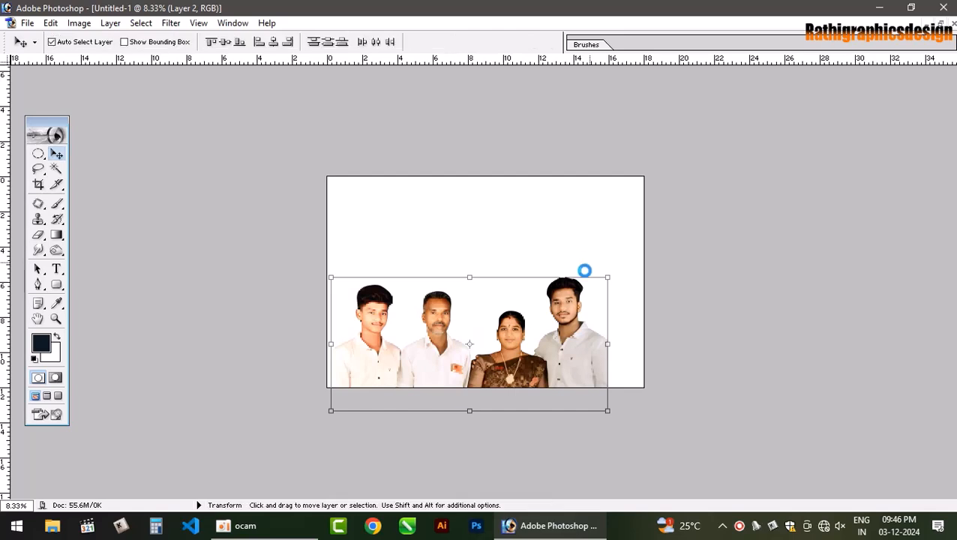
pyautogui.moveTo(527, 366); pyautogui.dragTo(537, 314)
pyautogui.hotkey('ctrl', '+')
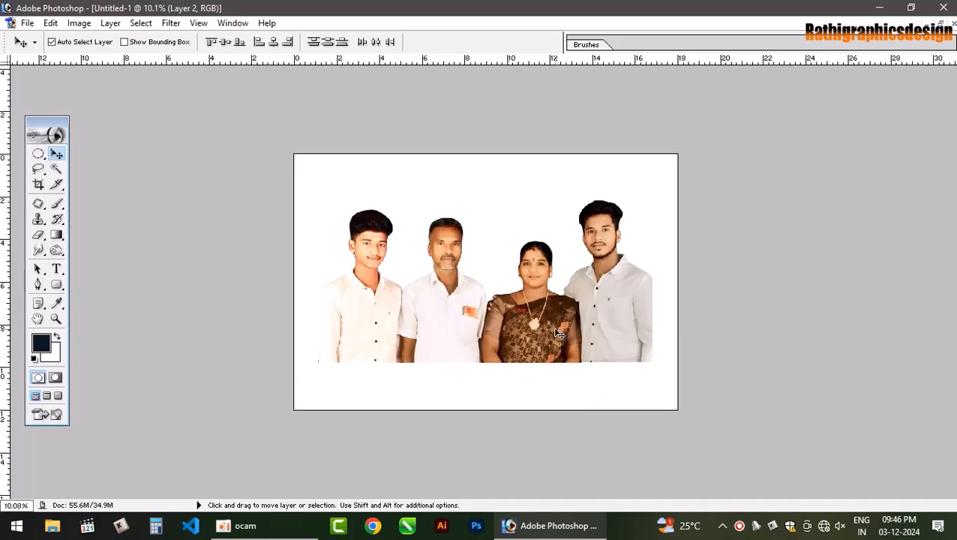
pyautogui.hotkey('ctrl', '+')
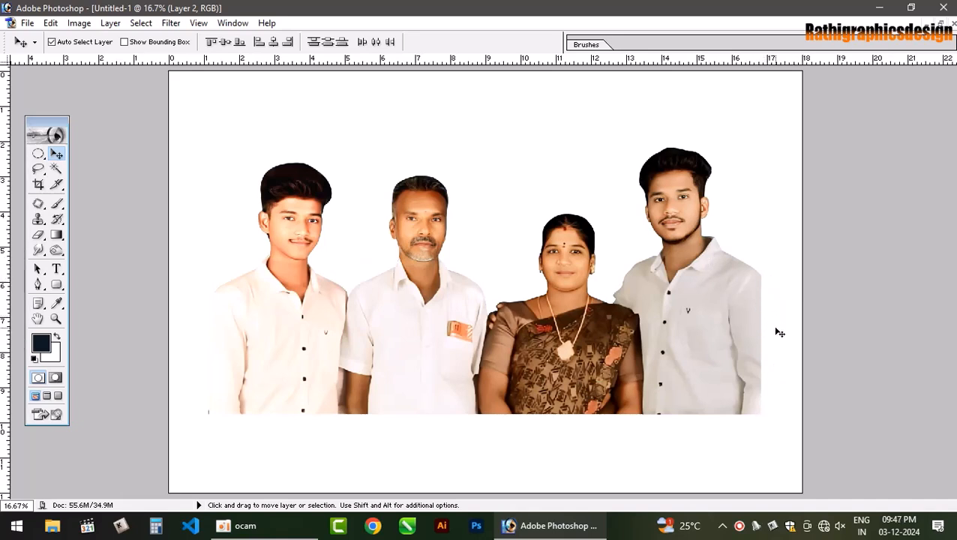
# - Scale the four-person group proportionally to 115.2% so it spans the full page width
pyautogui.hotkey('ctrl', '-')
pyautogui.hotkey('ctrl', 't')
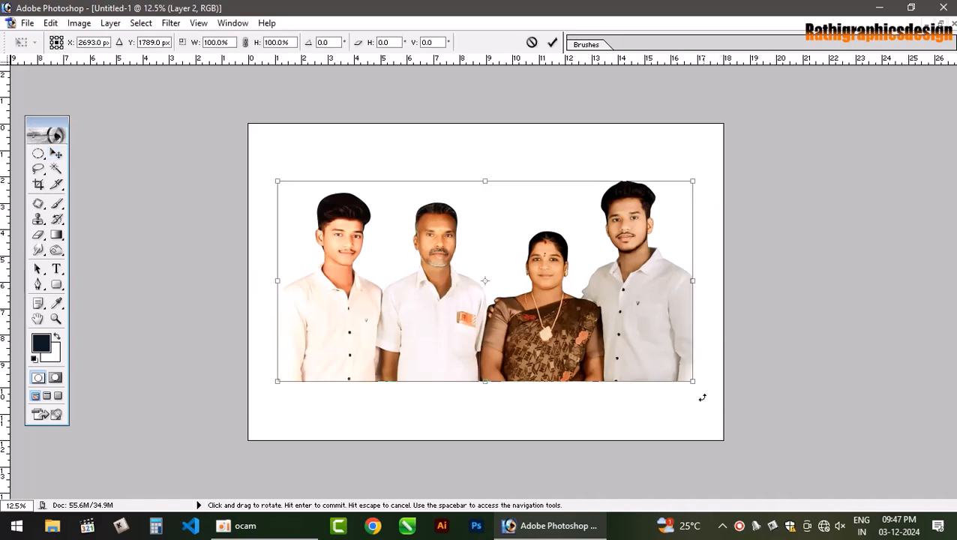
pyautogui.moveTo(689, 383); pyautogui.dragTo(717, 413)
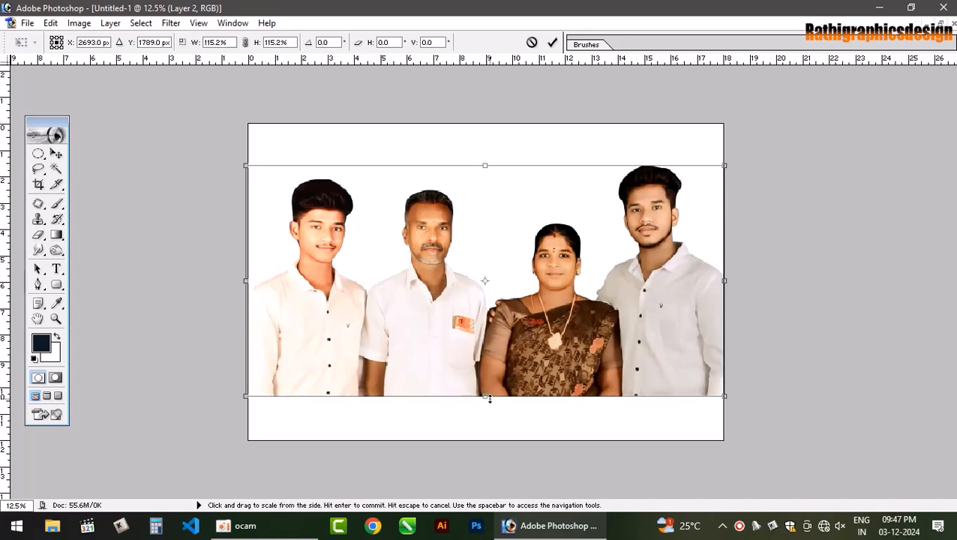
pyautogui.press('Return')
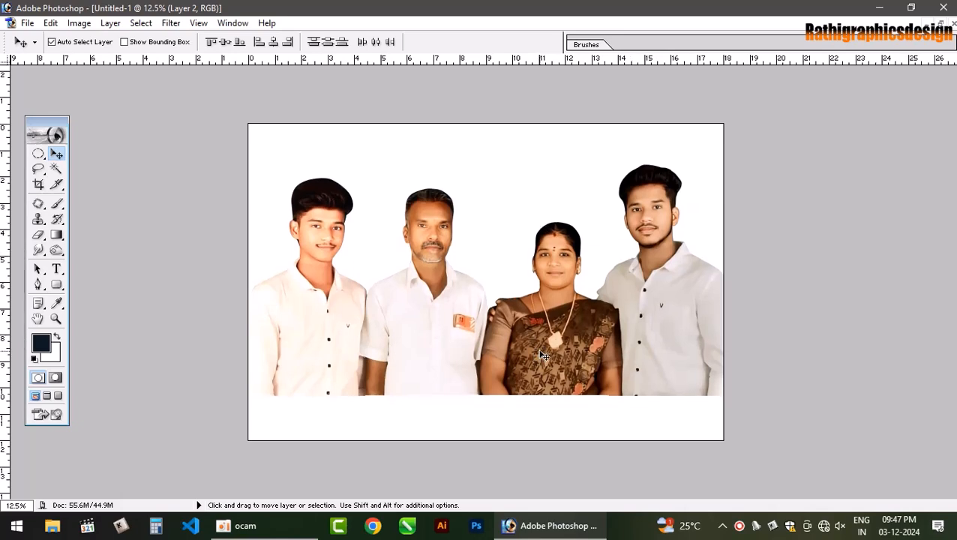
# - Nudge the four-person group upward in small increments, leaving an empty strip along the page's lower edge
pyautogui.hotkey('shift', 'Up')
pyautogui.hotkey('shift', 'Up')
pyautogui.hotkey('shift', 'Up')
pyautogui.hotkey('shift', 'Up')
pyautogui.hotkey('shift', 'Up')
pyautogui.hotkey('shift', 'Up')
pyautogui.hotkey('shift', 'Up')
pyautogui.hotkey('shift', 'Up')
pyautogui.hotkey('shift', 'Up')
pyautogui.hotkey('shift', 'Down')
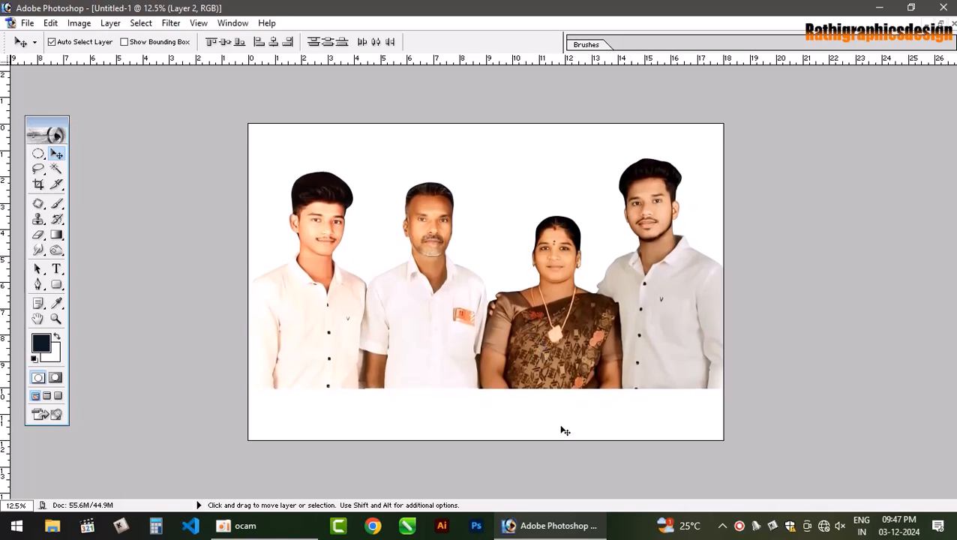
pyautogui.hotkey('shift', 'Up')
pyautogui.hotkey('shift', 'Up')
pyautogui.hotkey('shift', 'Up')
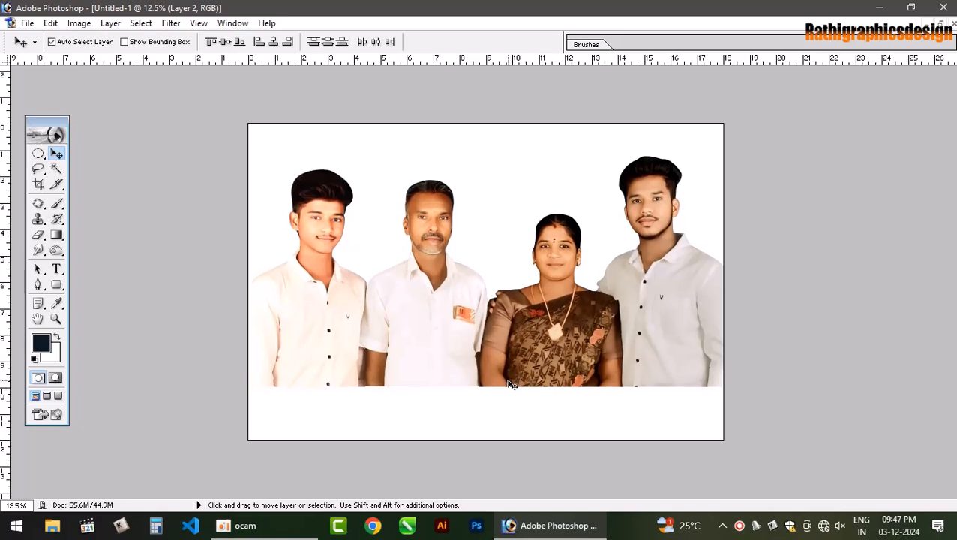
pyautogui.hotkey('shift', 'Up')
pyautogui.hotkey('shift', 'Up')
pyautogui.hotkey('shift', 'Up')
pyautogui.hotkey('shift', 'Up')
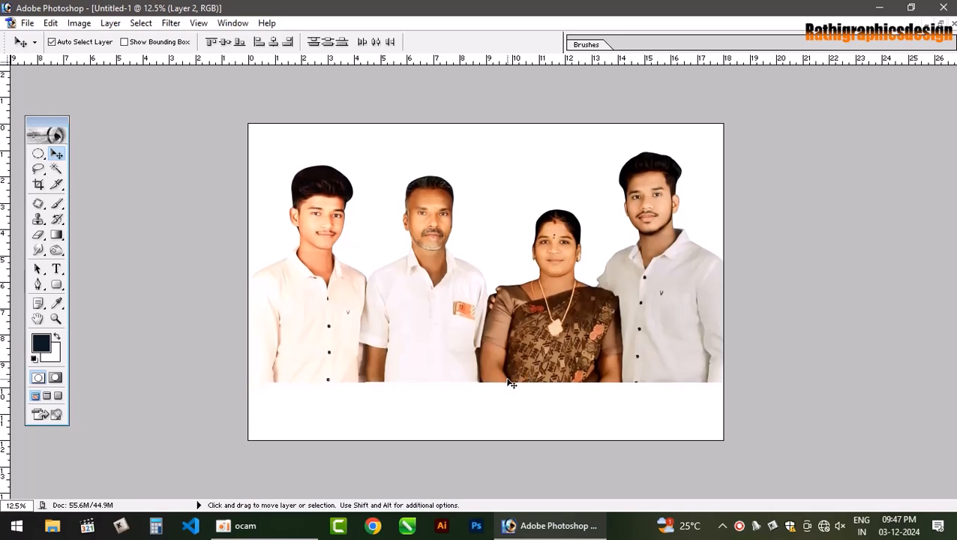
pyautogui.hotkey('shift', 'Down')
pyautogui.hotkey('shift', 'Down')
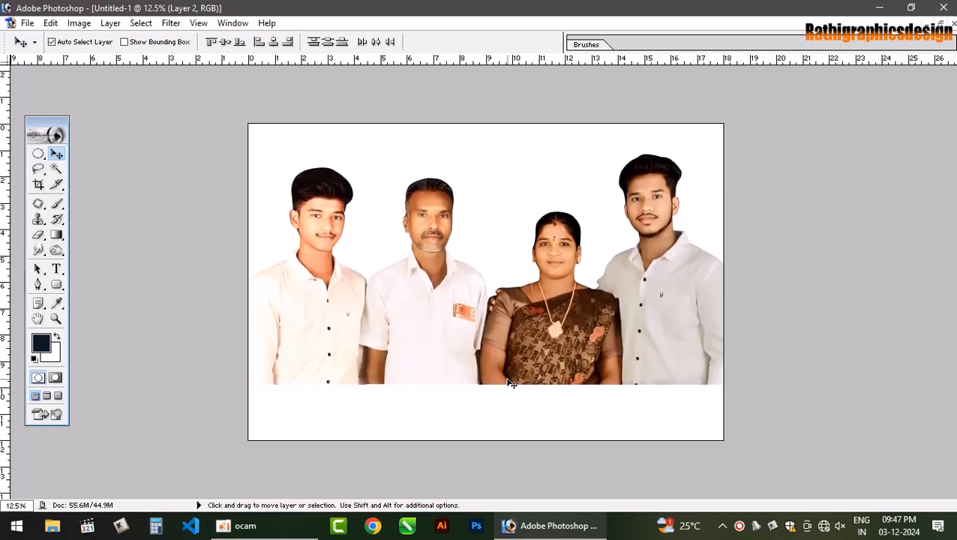
# - Show the Layers palette, select the Background layer and add a new empty layer directly above it
pyautogui.press('F7')
pyautogui.click(540, 177)
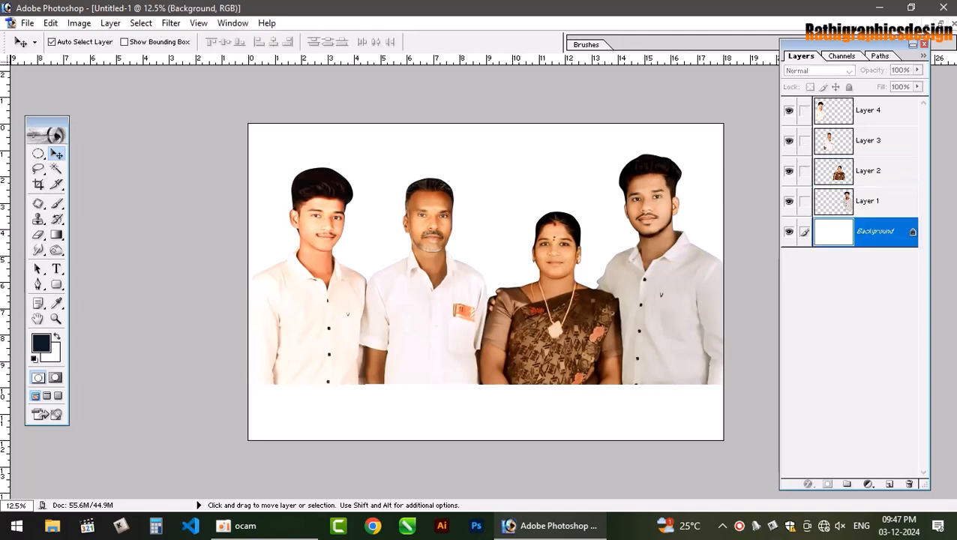
pyautogui.hotkey('ctrl', 'shift', 'n')
pyautogui.press('Return')
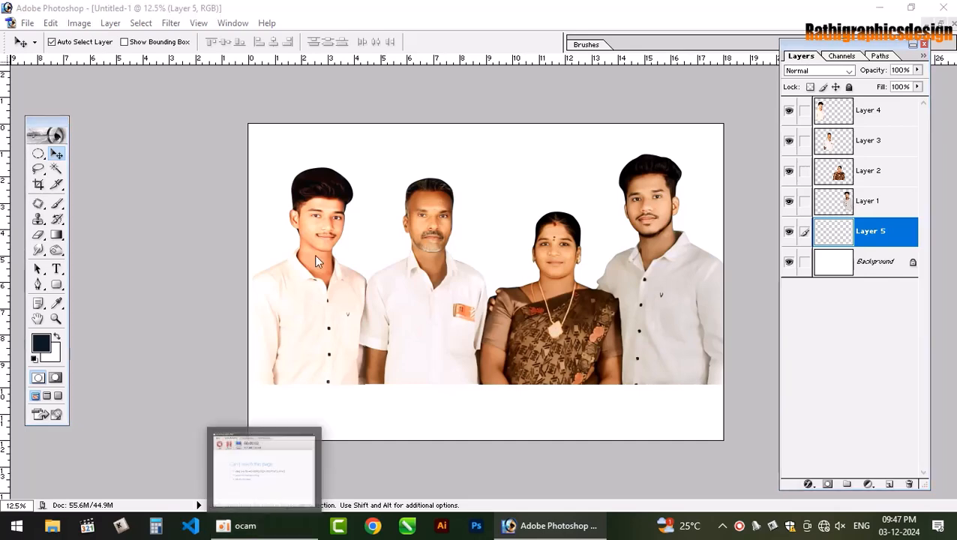
# - Open the file 1.psd from the D: drive in Photoshop
pyautogui.press('super+e')
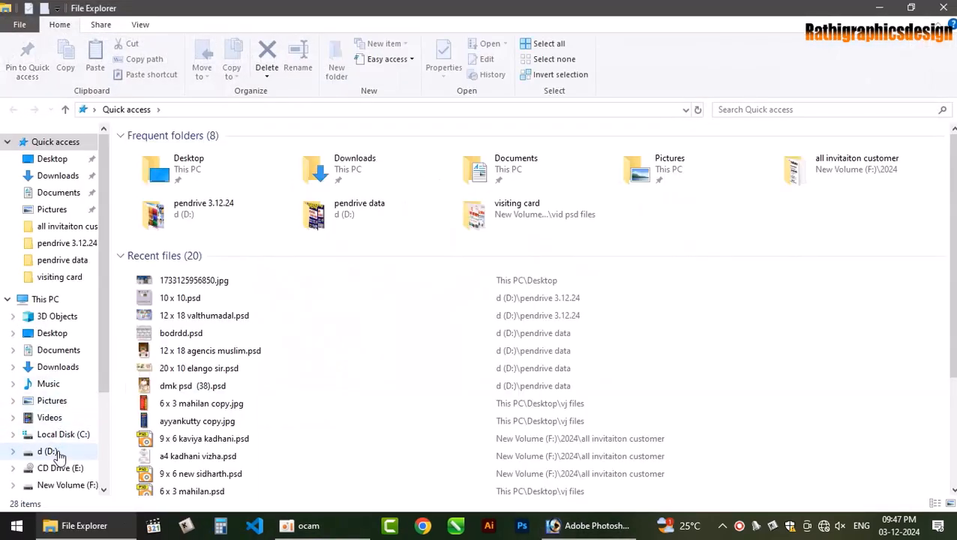
pyautogui.click(56, 452)
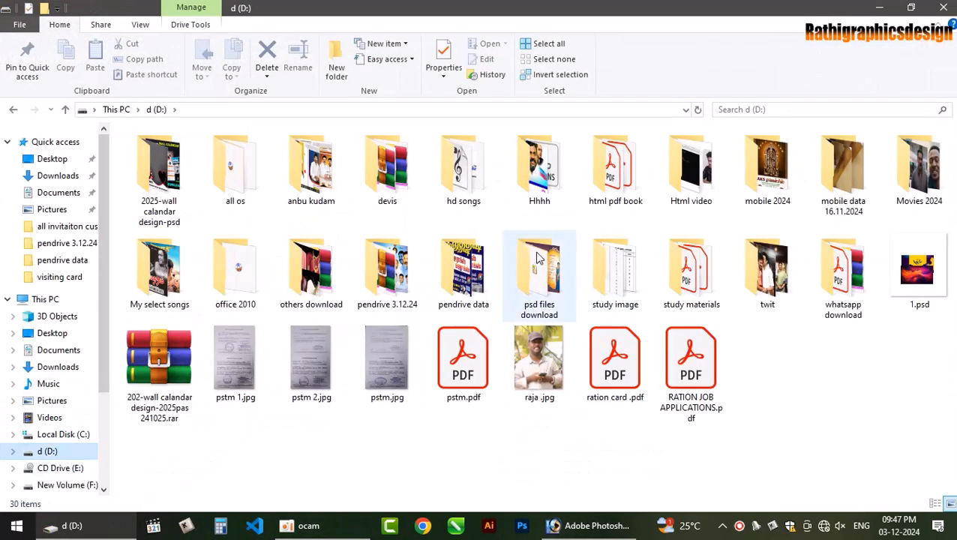
pyautogui.moveTo(917, 270); pyautogui.dragTo(150, 190)
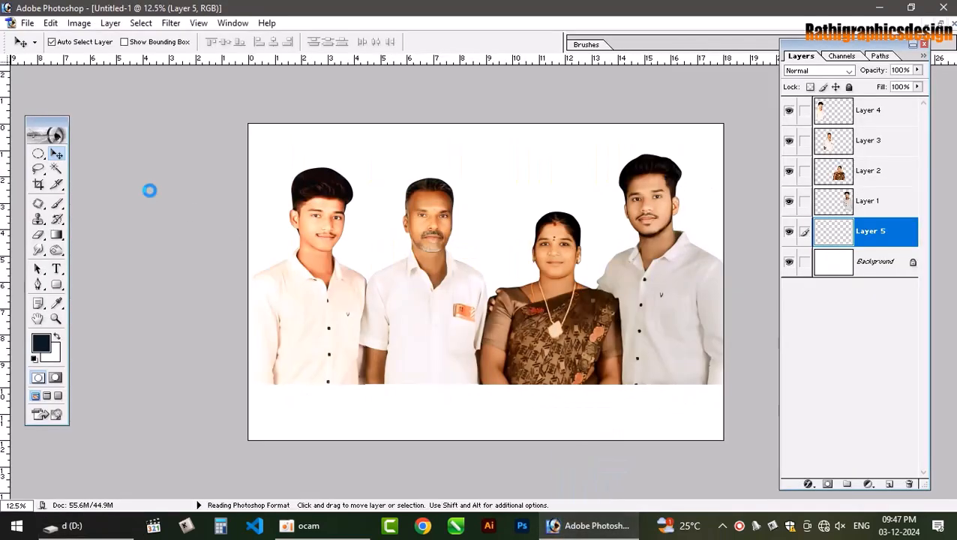
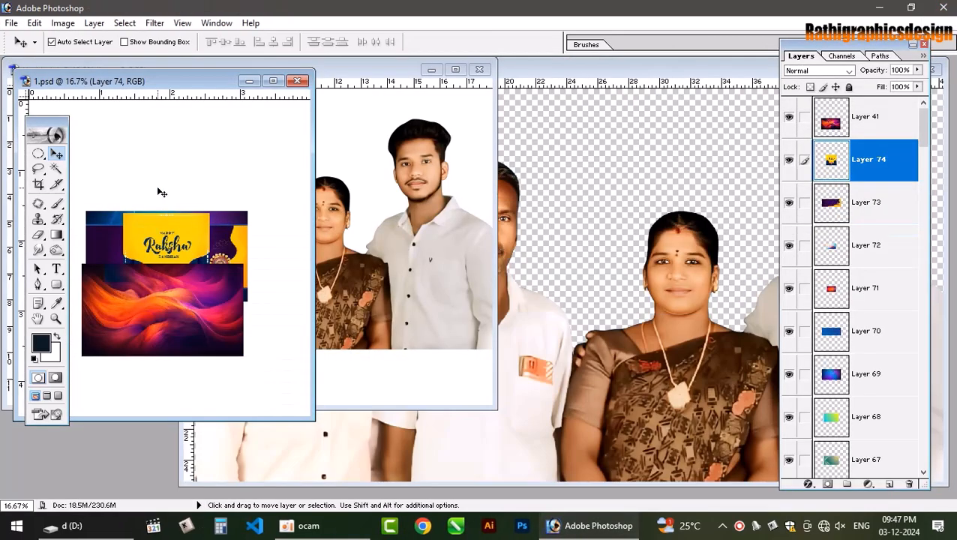
# - Bring the original photo 1733125956850.jpg to the front and close its document window
pyautogui.click(639, 159)
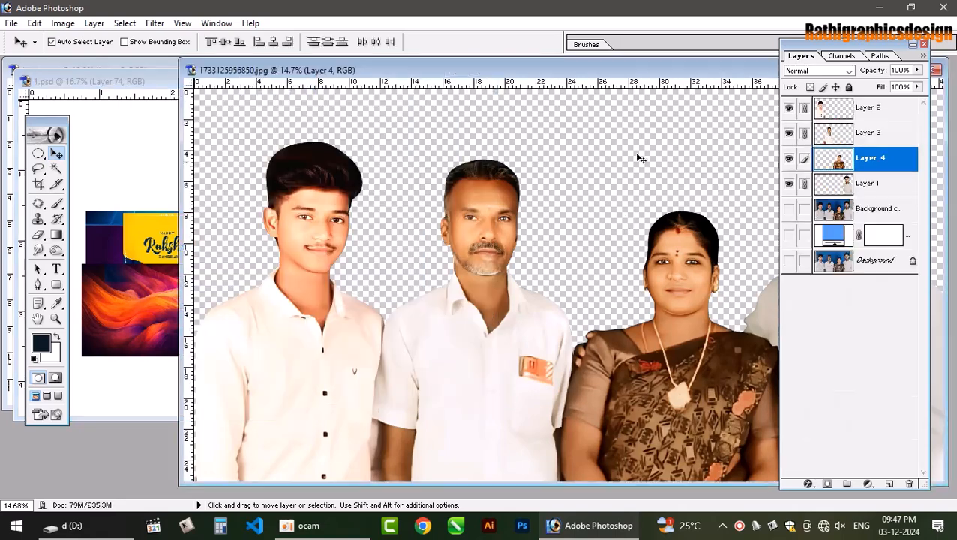
pyautogui.moveTo(713, 71); pyautogui.dragTo(404, 86)
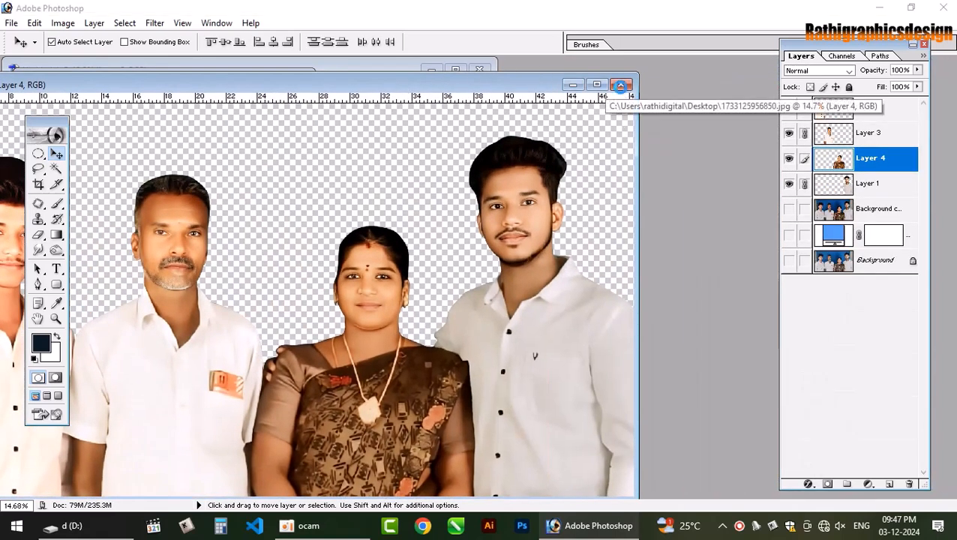
pyautogui.click(621, 84)
pyautogui.click(483, 207)
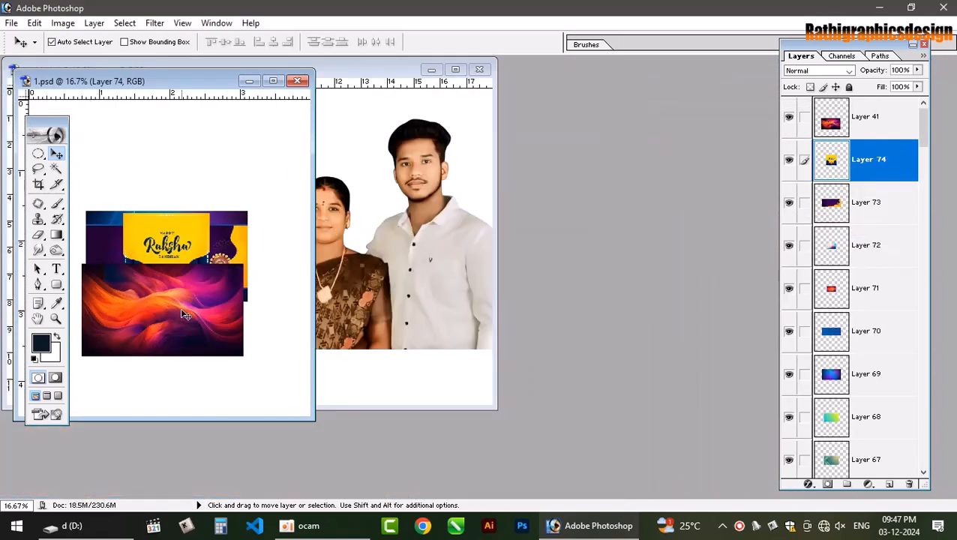
# - Move the covering artwork in 1.psd aside and copy the red-orange gradient image into Untitled-1 behind the people
pyautogui.moveTo(185, 315); pyautogui.dragTo(163, 385)
pyautogui.moveTo(171, 256); pyautogui.dragTo(172, 314)
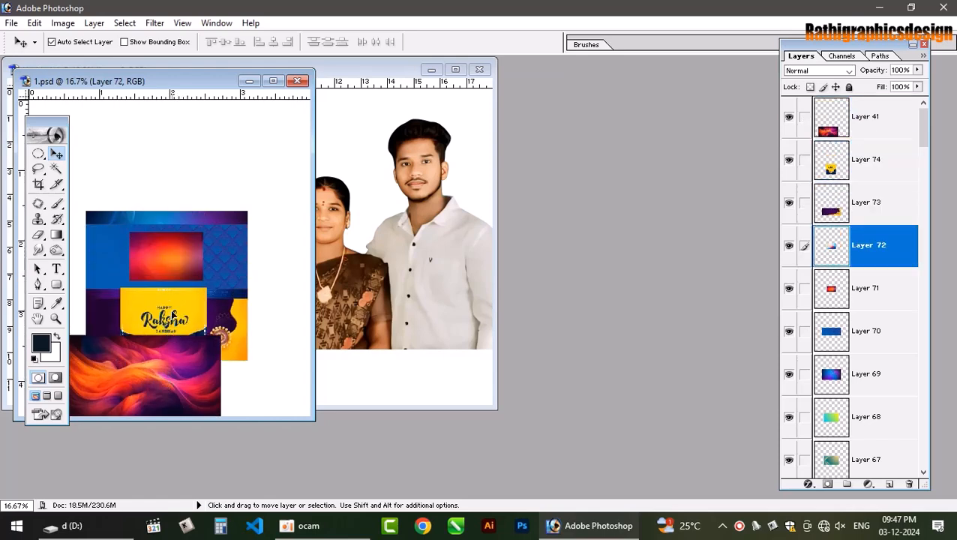
pyautogui.moveTo(177, 271); pyautogui.dragTo(364, 153)
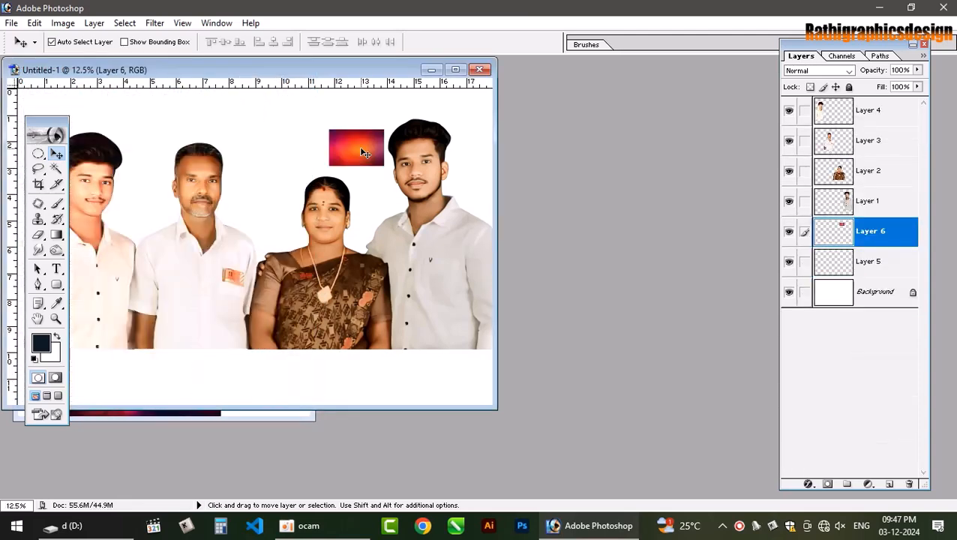
# - Maximize Untitled-1 and scale the red-orange gradient proportionally to 942.5%, positioned to cover the whole page behind the family
pyautogui.click(456, 69)
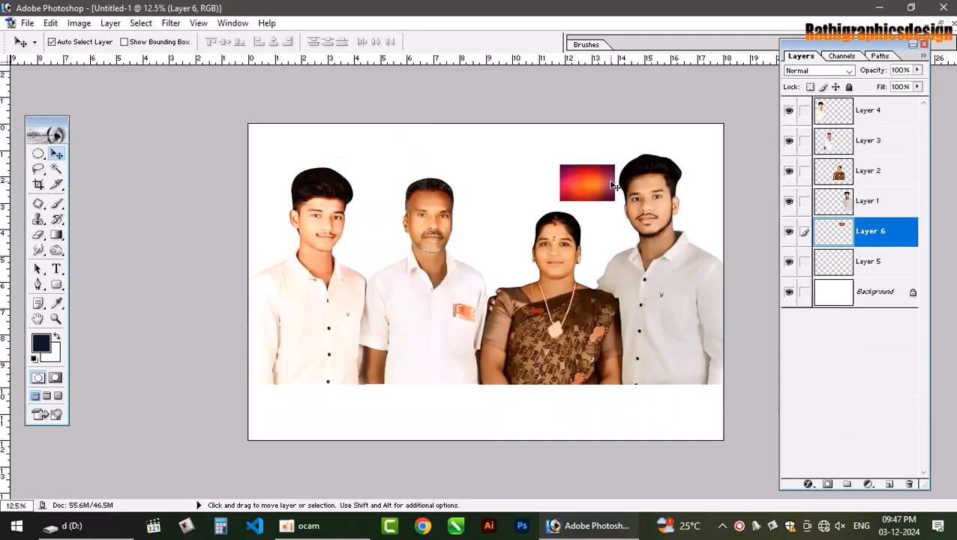
pyautogui.hotkey('ctrl', 't')
pyautogui.moveTo(560, 201); pyautogui.dragTo(471, 261)
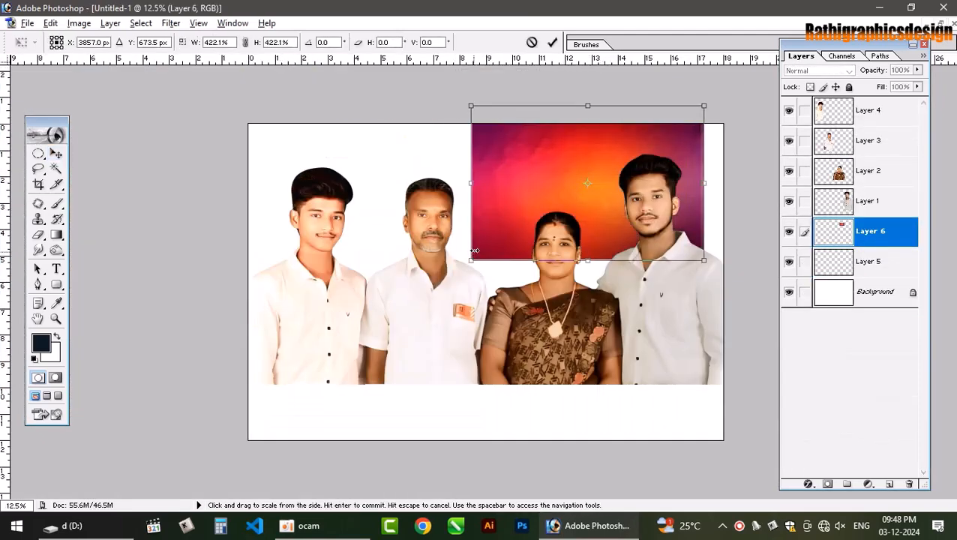
pyautogui.moveTo(542, 178); pyautogui.dragTo(323, 197)
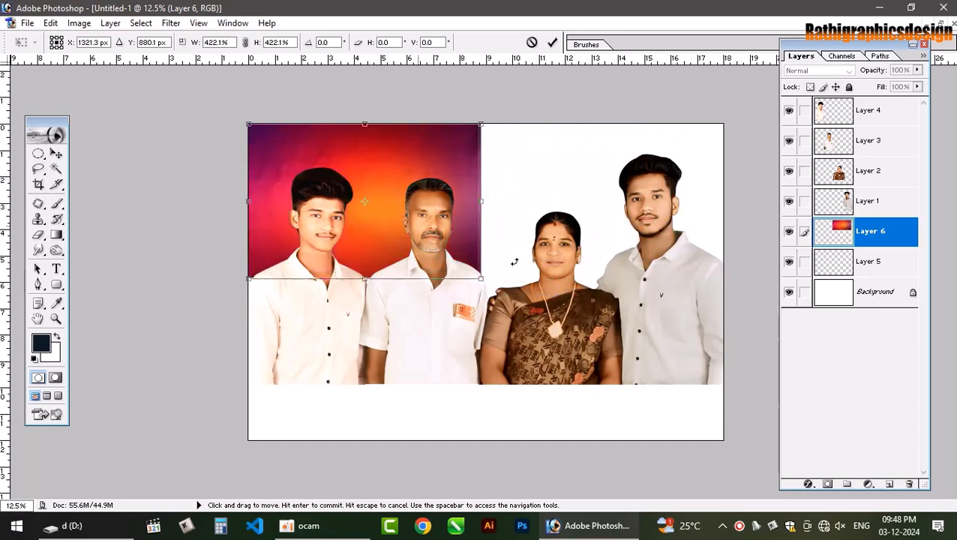
pyautogui.moveTo(481, 278); pyautogui.dragTo(759, 415)
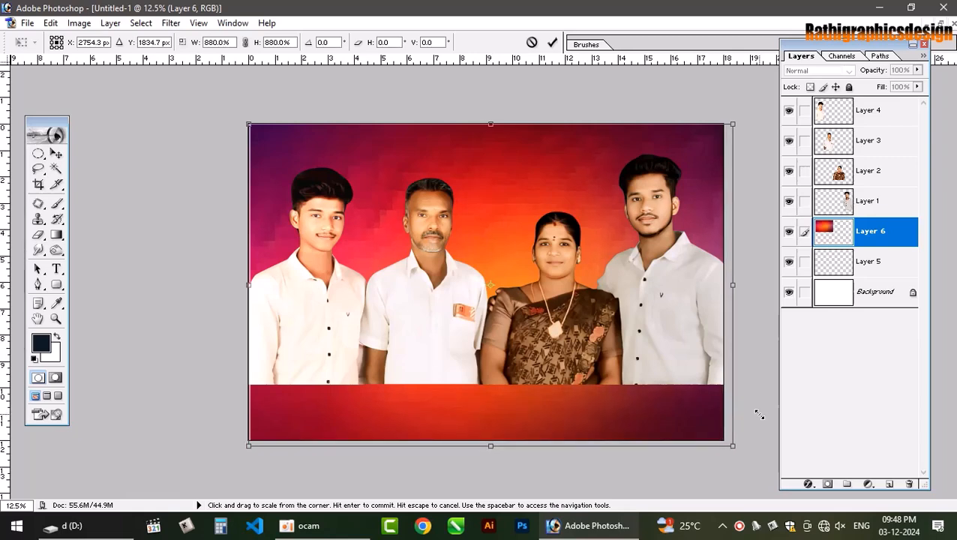
pyautogui.moveTo(249, 446); pyautogui.dragTo(231, 458)
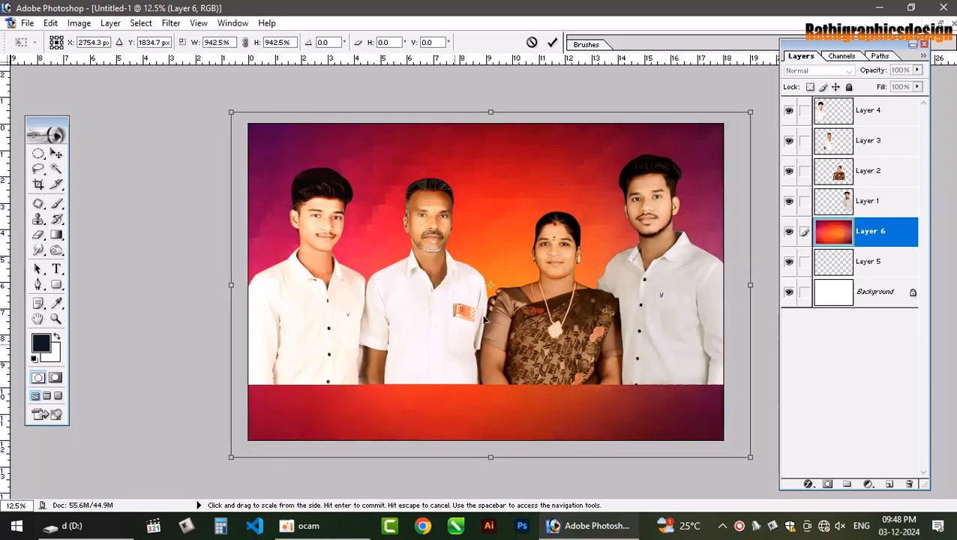
pyautogui.press('Return')
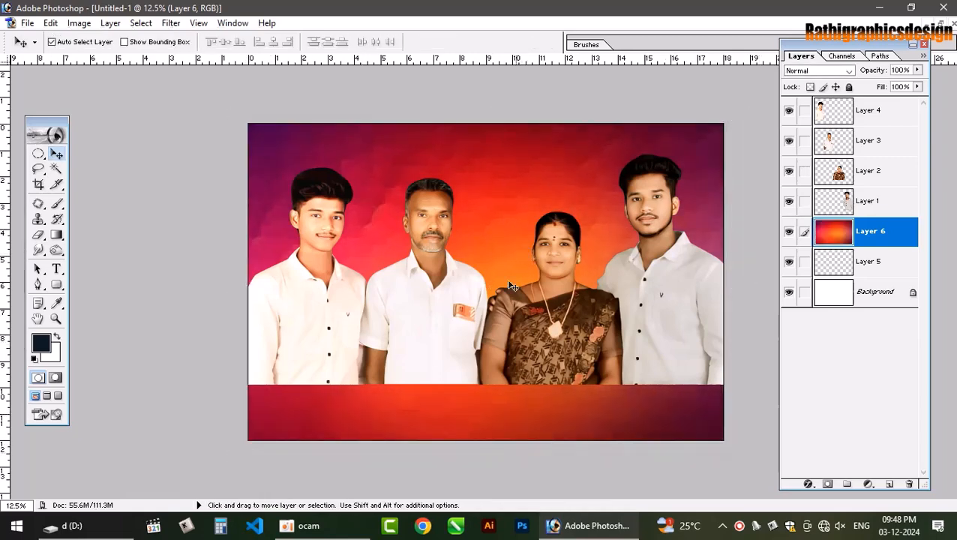
# - Float the Untitled-1 window, move it beside 1.psd and make the 1.psd document active
pyautogui.scroll(1, 590, 290)
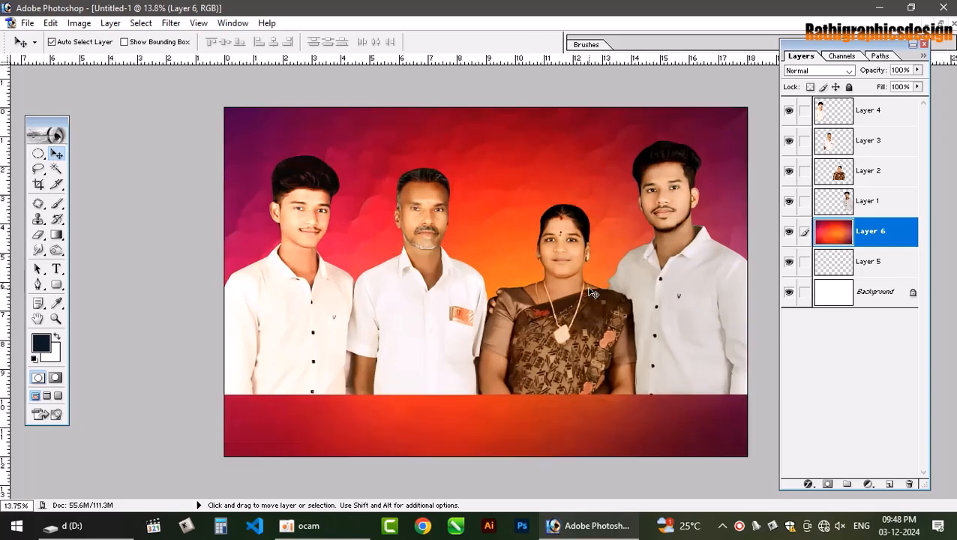
pyautogui.click(941, 24)
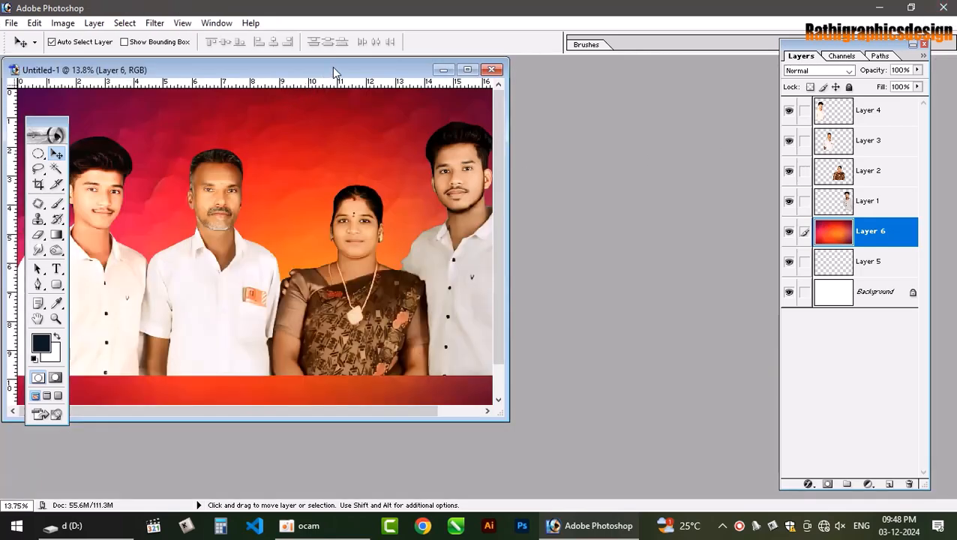
pyautogui.moveTo(334, 71); pyautogui.dragTo(590, 106)
pyautogui.click(150, 292)
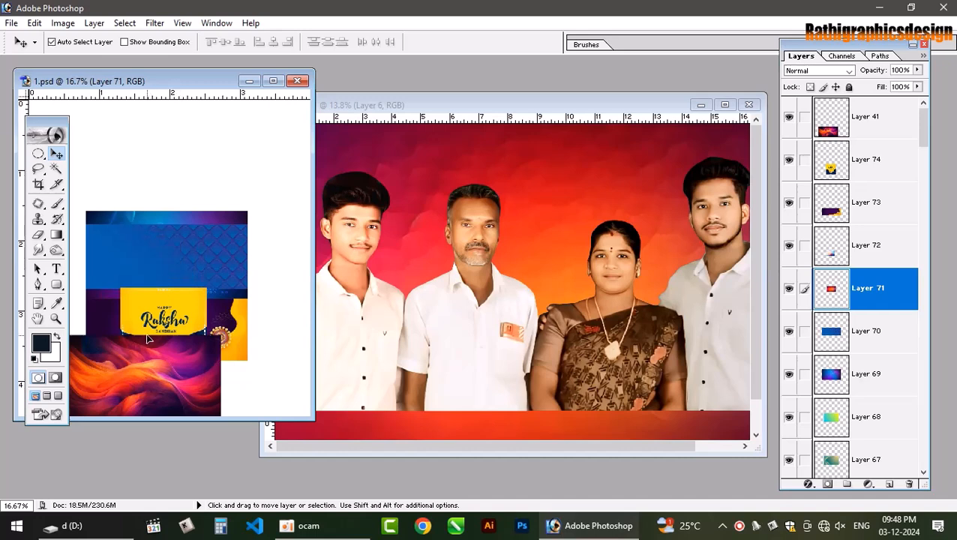
# - Clear the overlapping blue, purple and green artwork in 1.psd and copy the purple wave-line image into Untitled-1 behind the people
pyautogui.moveTo(201, 258); pyautogui.dragTo(198, 294)
pyautogui.click(199, 248)
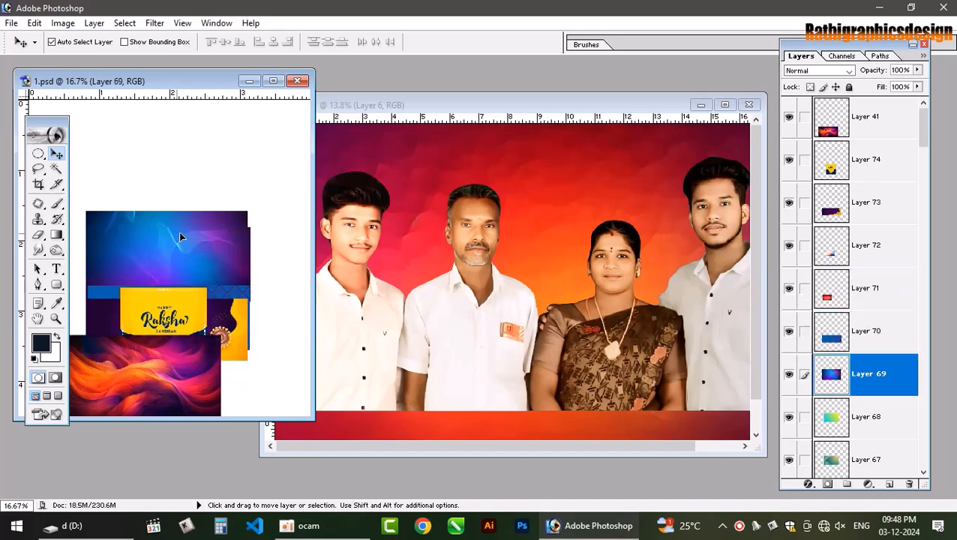
pyautogui.moveTo(180, 237); pyautogui.dragTo(205, 322)
pyautogui.click(199, 235)
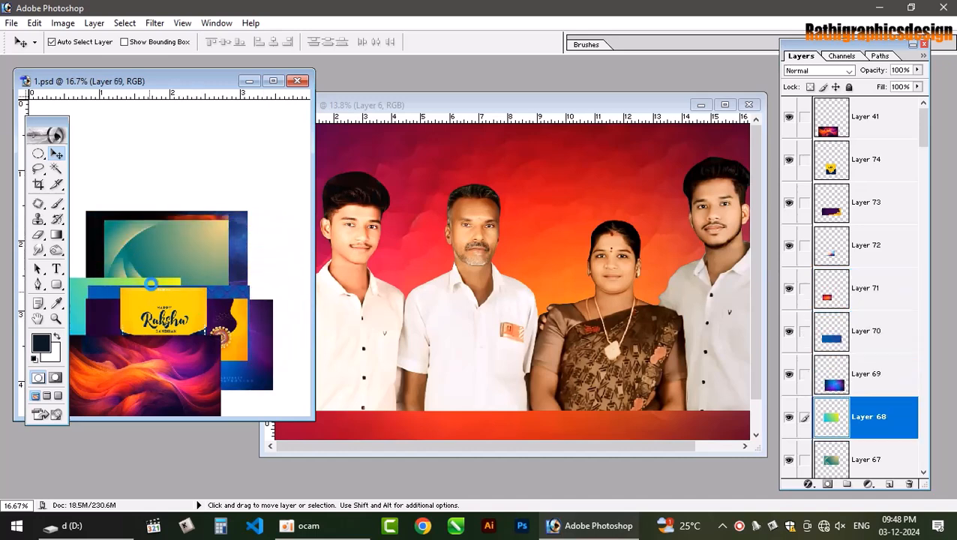
pyautogui.moveTo(181, 238); pyautogui.dragTo(166, 295)
pyautogui.moveTo(176, 241); pyautogui.dragTo(586, 188)
# - Maximize Untitled-1 and align the purple image to the page's upper-right corner, scaling it proportionally to 516.6% across the page width
pyautogui.click(725, 105)
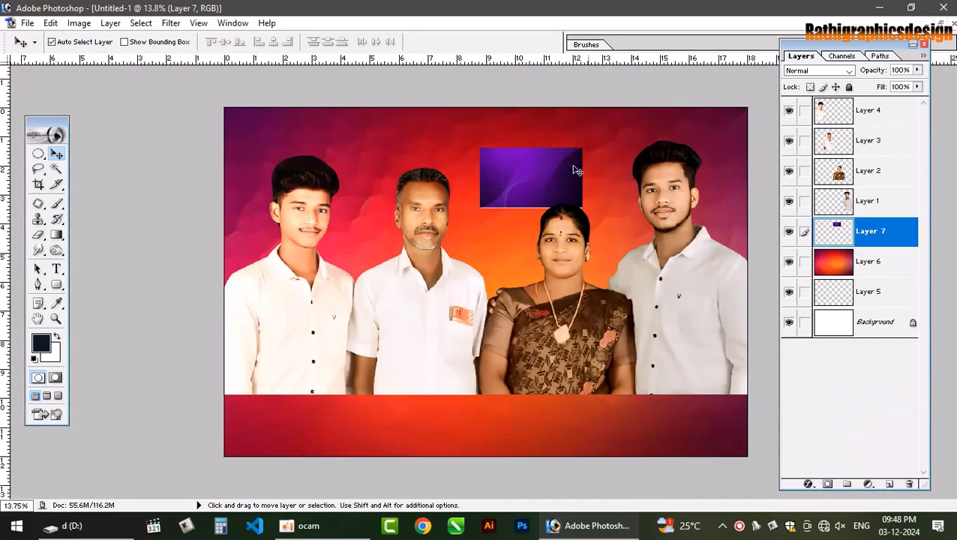
pyautogui.moveTo(525, 172); pyautogui.dragTo(684, 123)
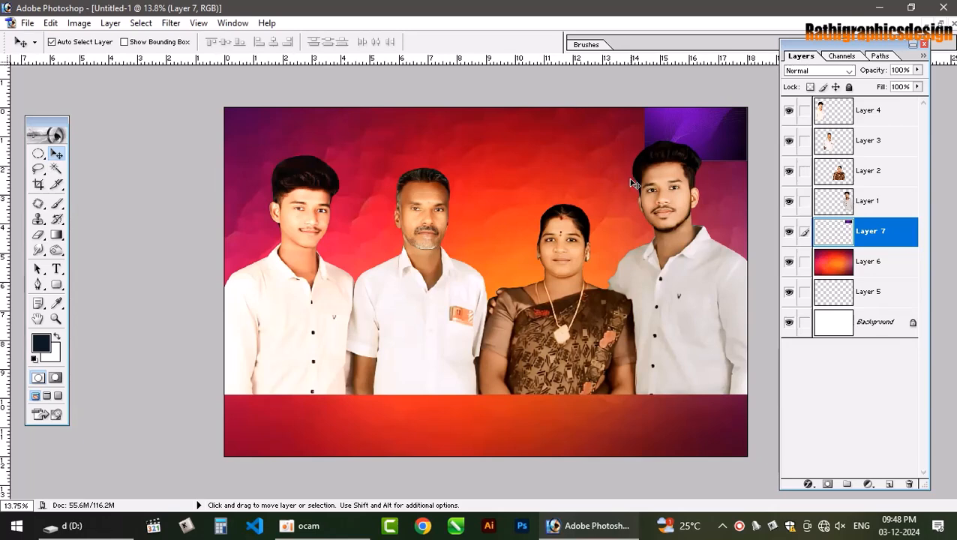
pyautogui.hotkey('ctrl', 't')
pyautogui.moveTo(645, 160); pyautogui.dragTo(232, 437)
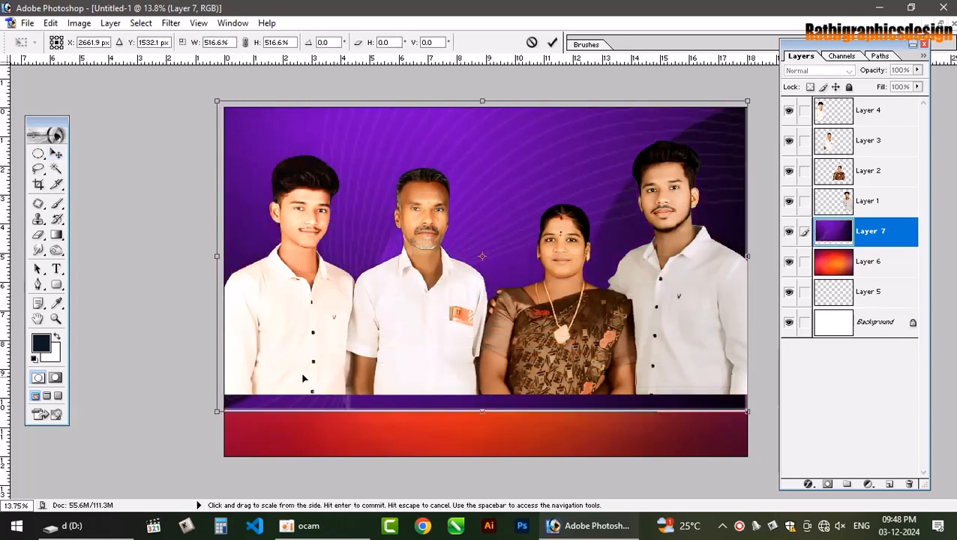
pyautogui.press('Return')
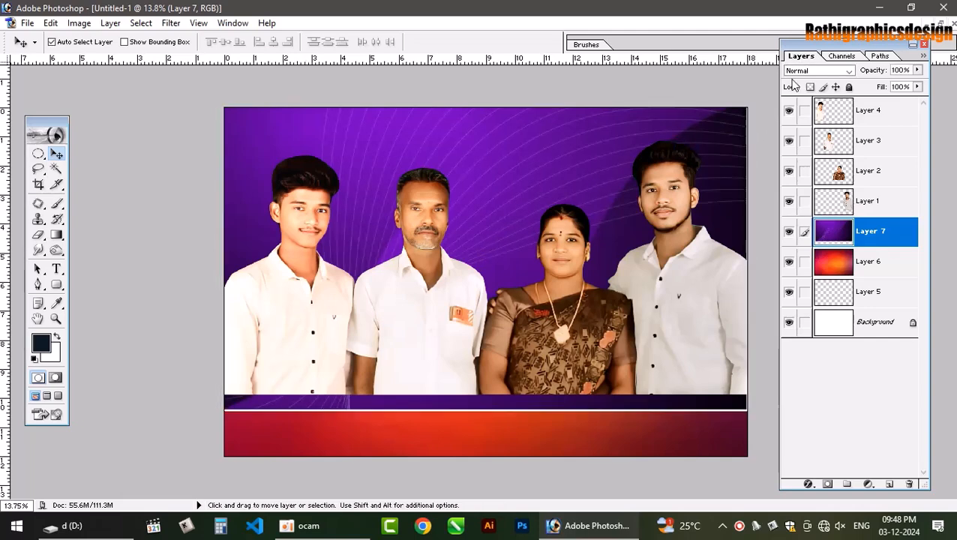
# - Try successive blend modes on the purple image layer and settle on Soft Light
pyautogui.click(815, 72)
pyautogui.click(816, 72)
pyautogui.press('Down')
pyautogui.press('Down')
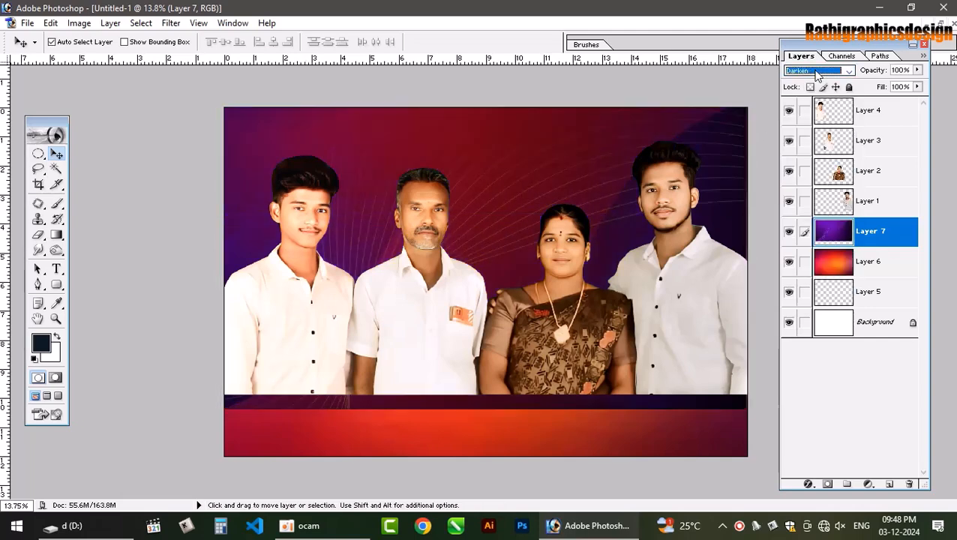
pyautogui.press('Down')
pyautogui.press('Down')
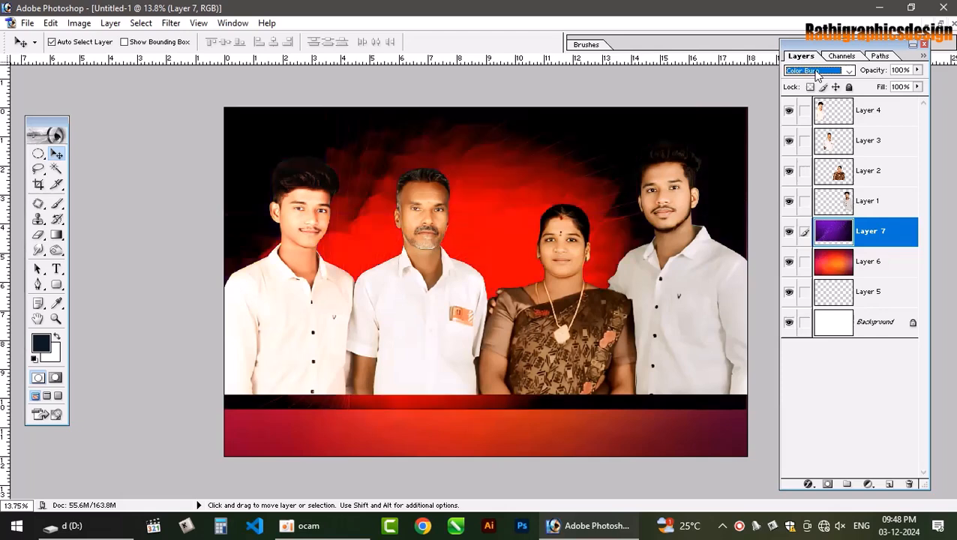
pyautogui.press('Down')
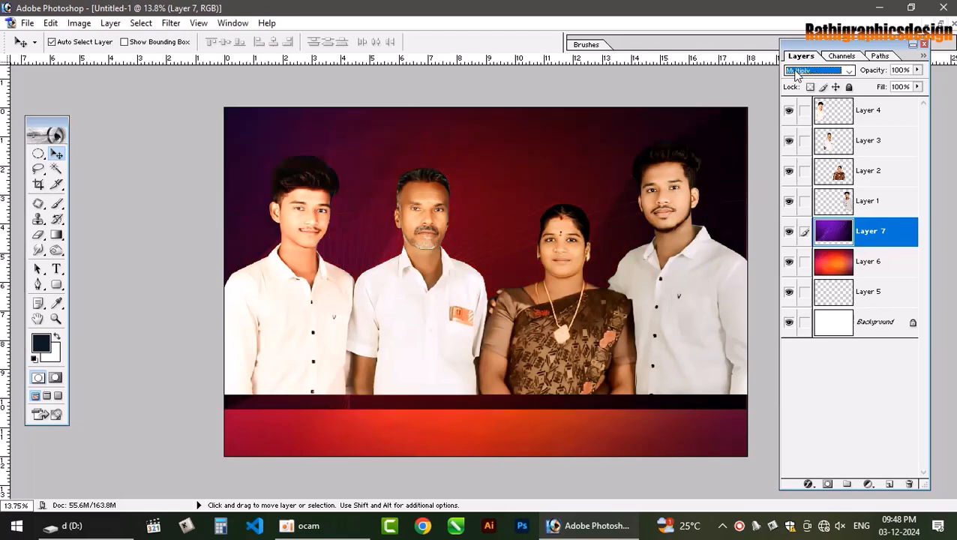
pyautogui.press('Down')
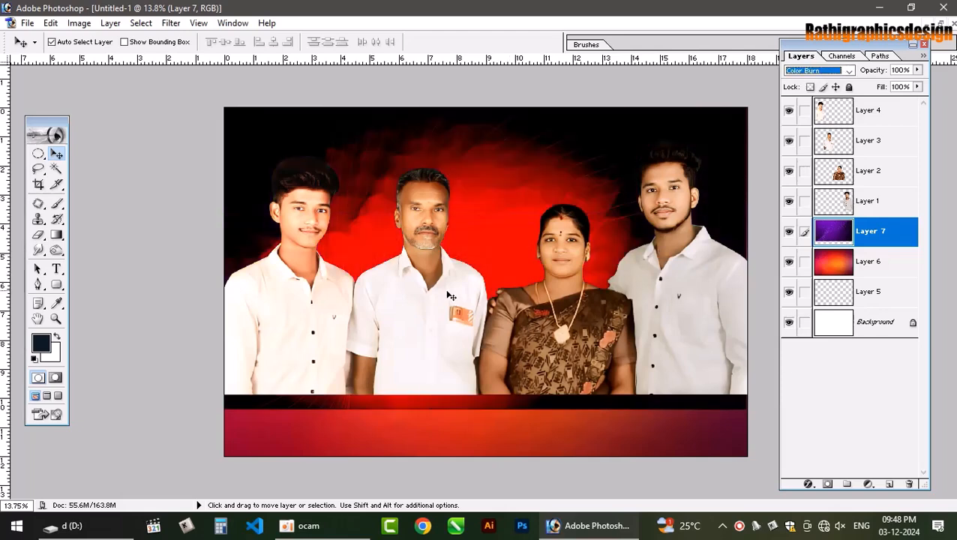
pyautogui.press('Down')
pyautogui.press('Down')
pyautogui.press('Down')
pyautogui.press('Down')
pyautogui.press('Down')
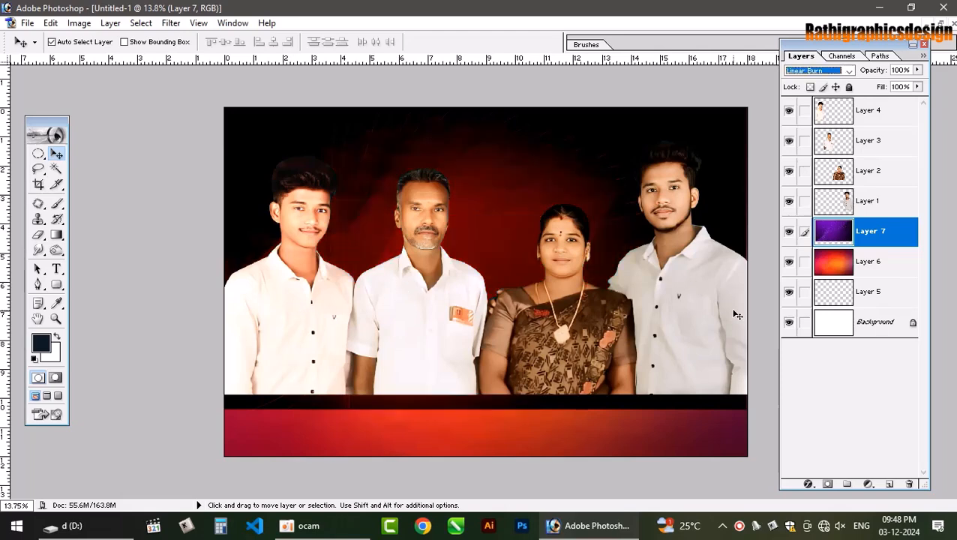
pyautogui.press('Down')
pyautogui.press('Down')
pyautogui.press('Down')
pyautogui.press('Down')
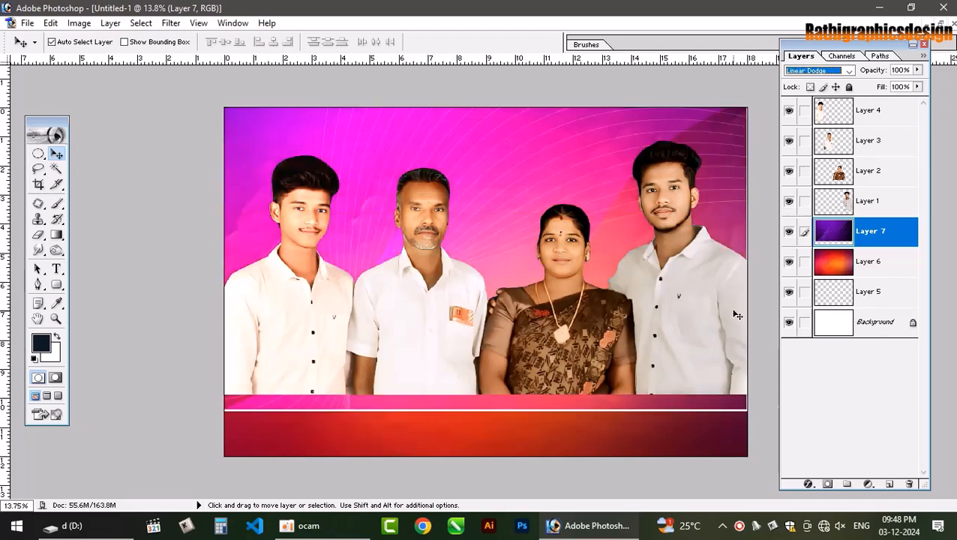
pyautogui.press('Down')
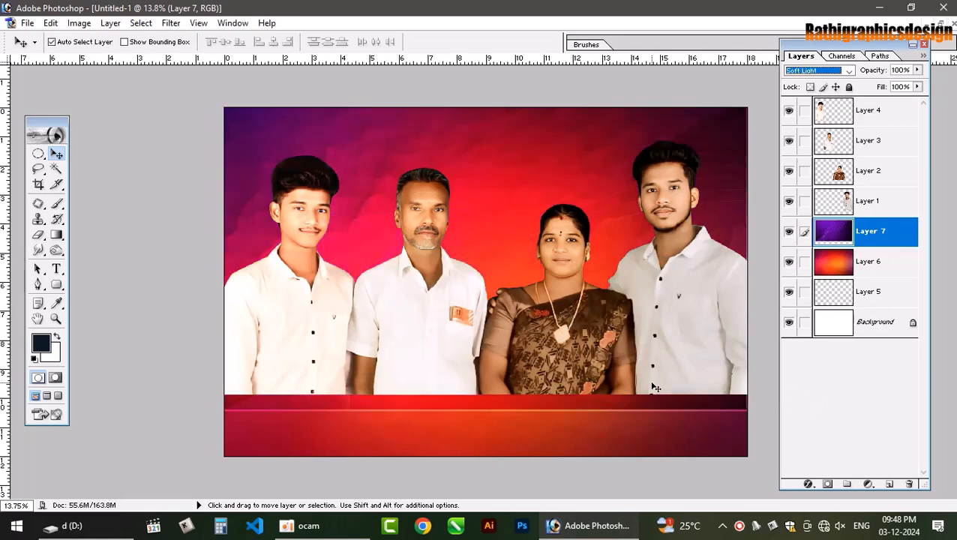
# - Enlarge the purple layer to 102.0% width and 103.4% height so it extends past the page's right edge
pyautogui.hotkey('ctrl', 't')
pyautogui.moveTo(748, 414); pyautogui.dragTo(750, 421)
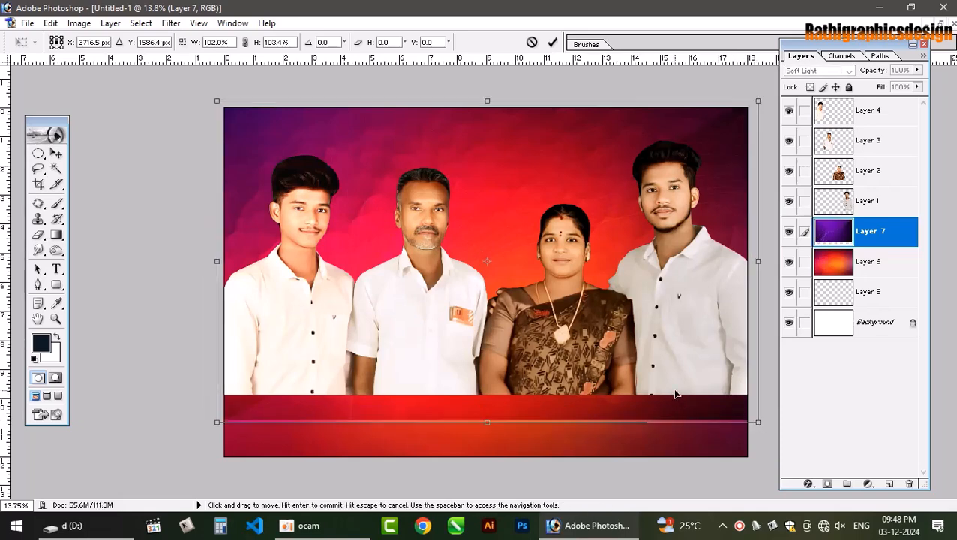
pyautogui.click(551, 42)
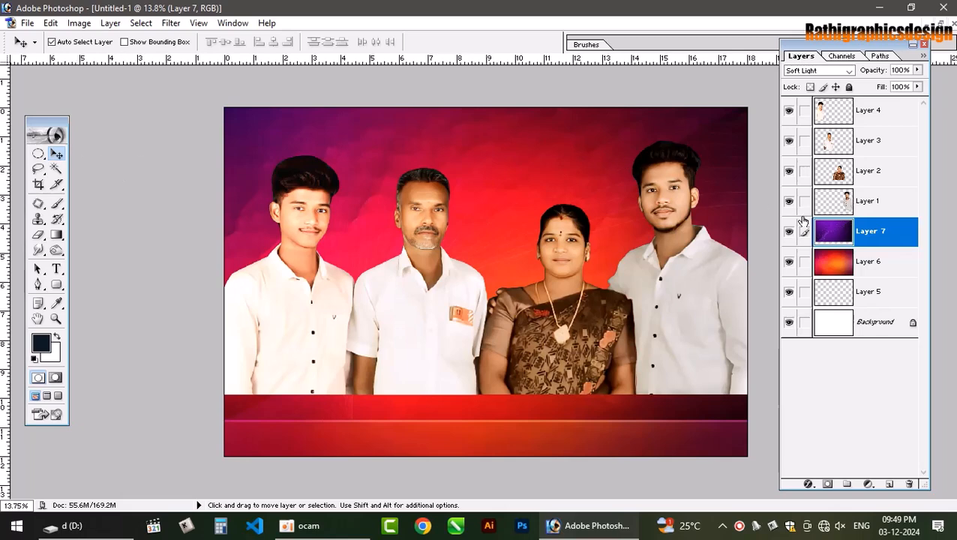
pyautogui.hotkey('ctrl', 't')
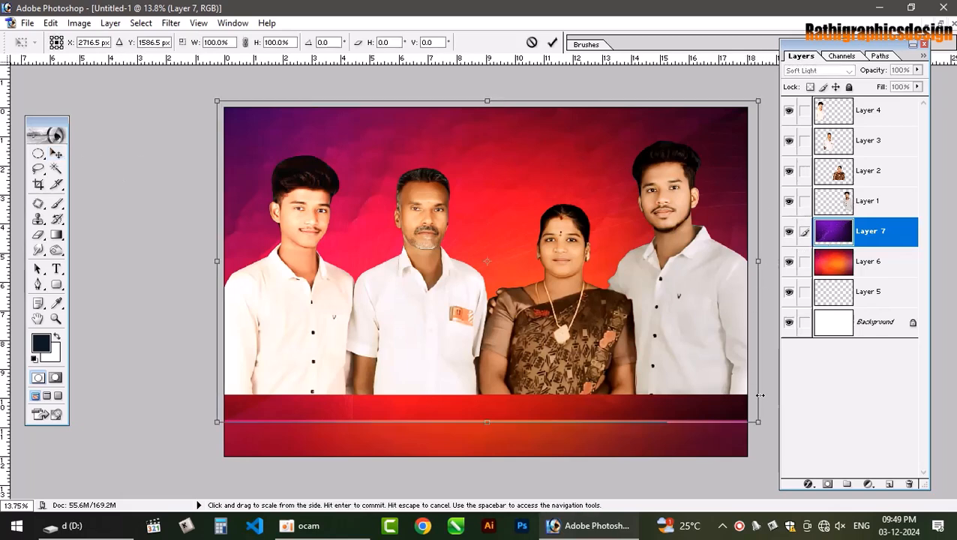
pyautogui.click(56, 153)
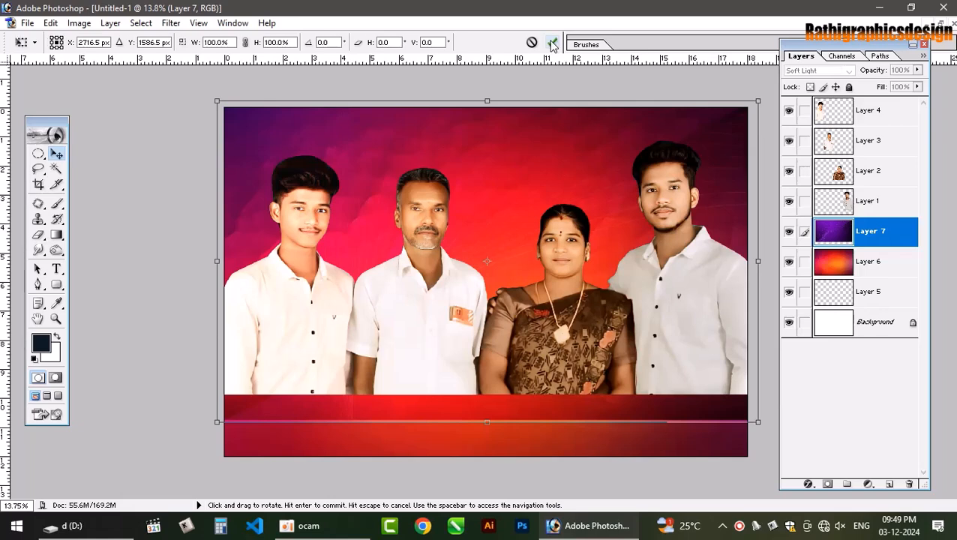
# - Crop the document to the full page bounds, deleting the layer content outside the page
pyautogui.click(39, 184)
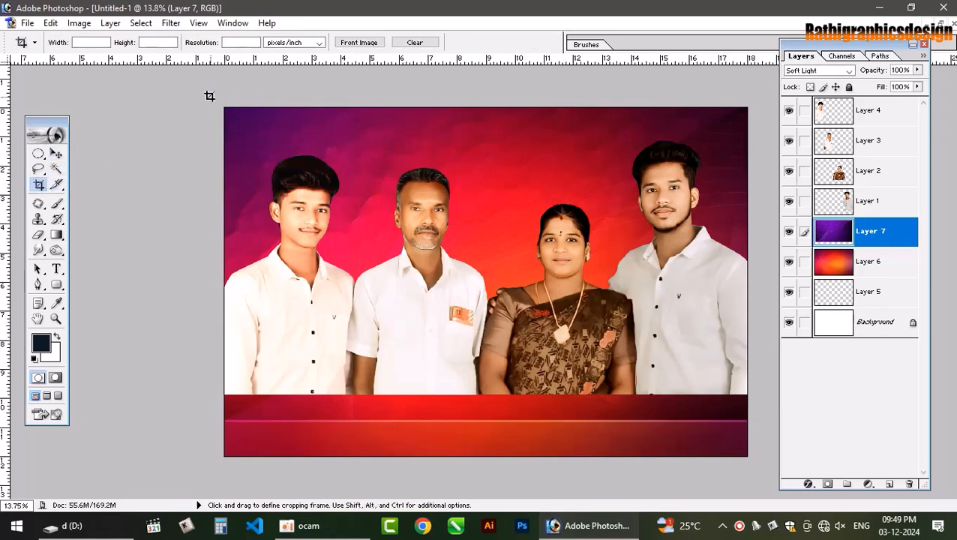
pyautogui.moveTo(631, 359); pyautogui.dragTo(818, 486)
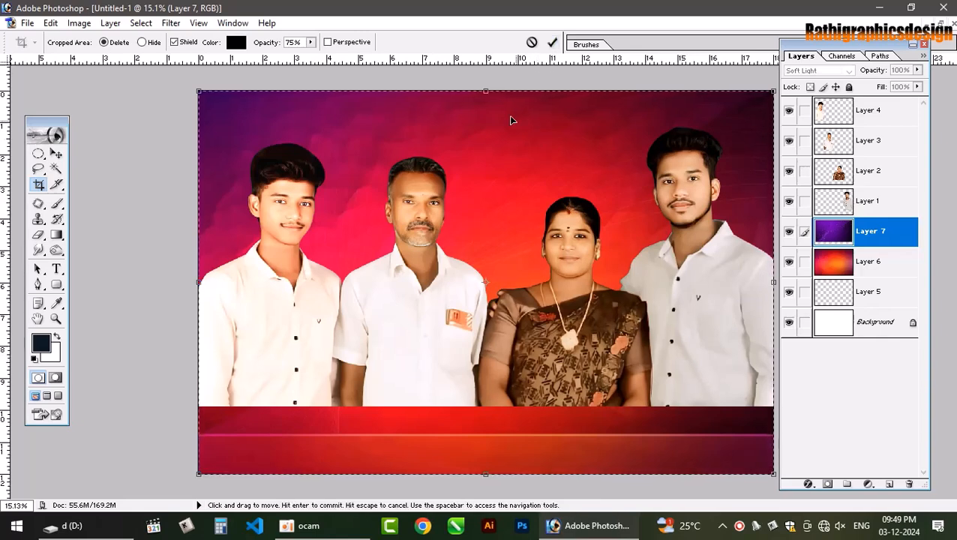
pyautogui.click(552, 42)
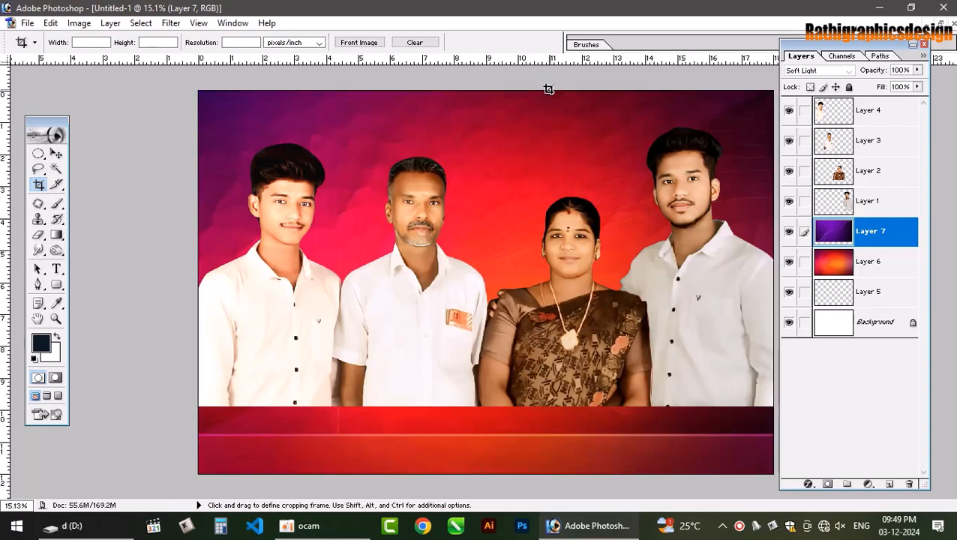
pyautogui.click(57, 154)
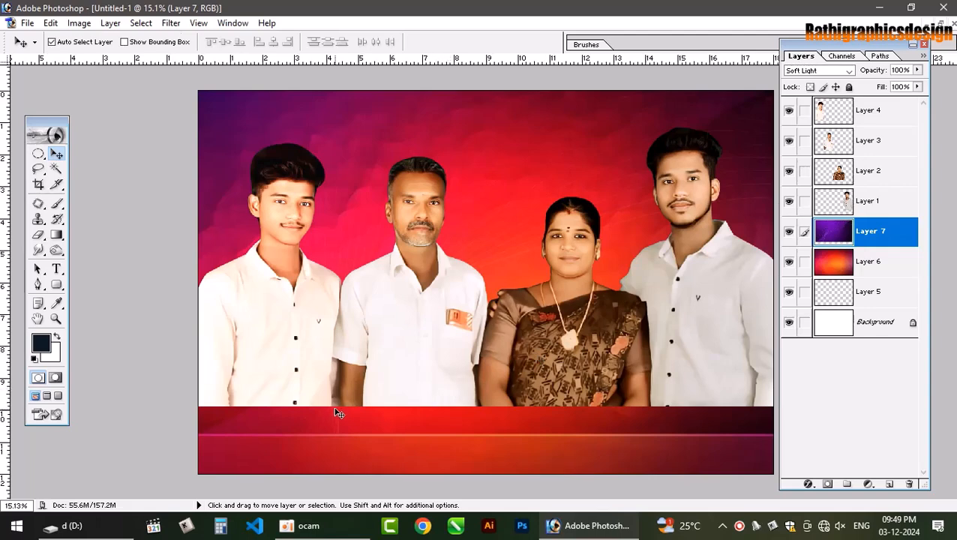
# - Hide the Layers palette and try a wide elliptical selection across the strip below the people
pyautogui.hotkey('ctrl', 'alt', '0')
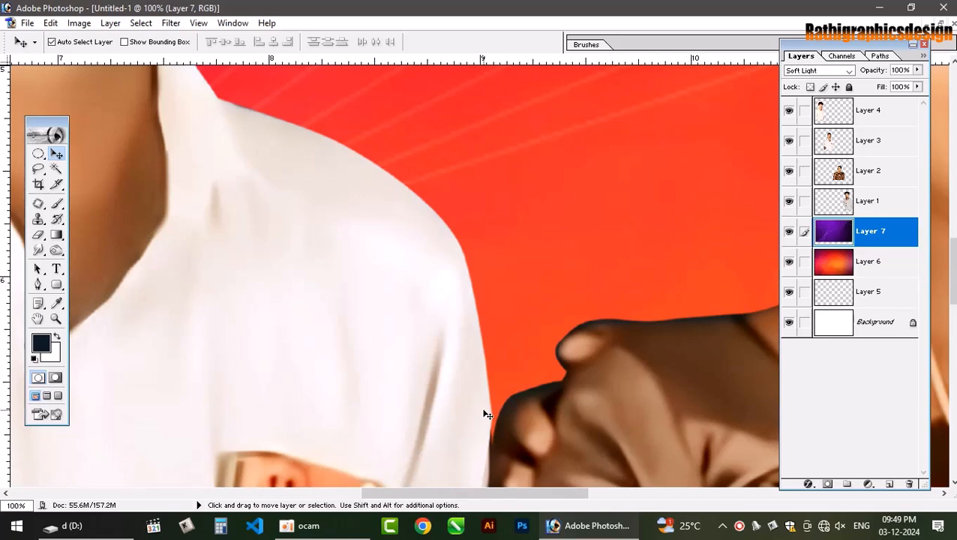
pyautogui.scroll(-5, 486, 415)
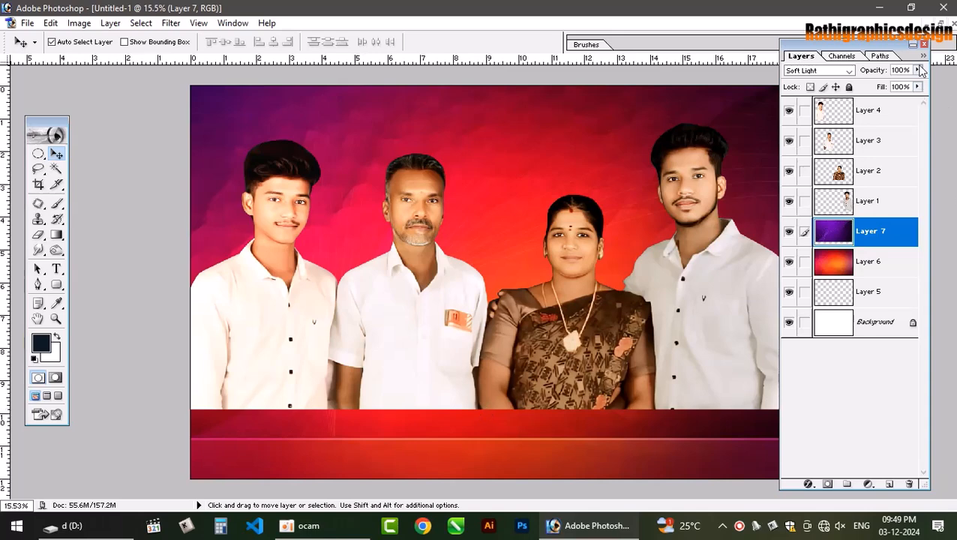
pyautogui.click(924, 44)
pyautogui.press('m')
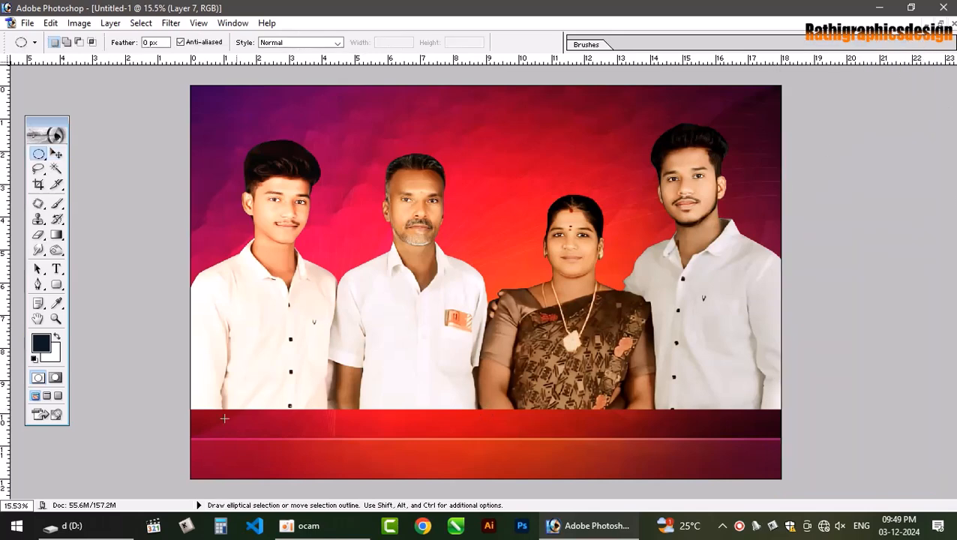
pyautogui.moveTo(174, 411); pyautogui.dragTo(855, 525)
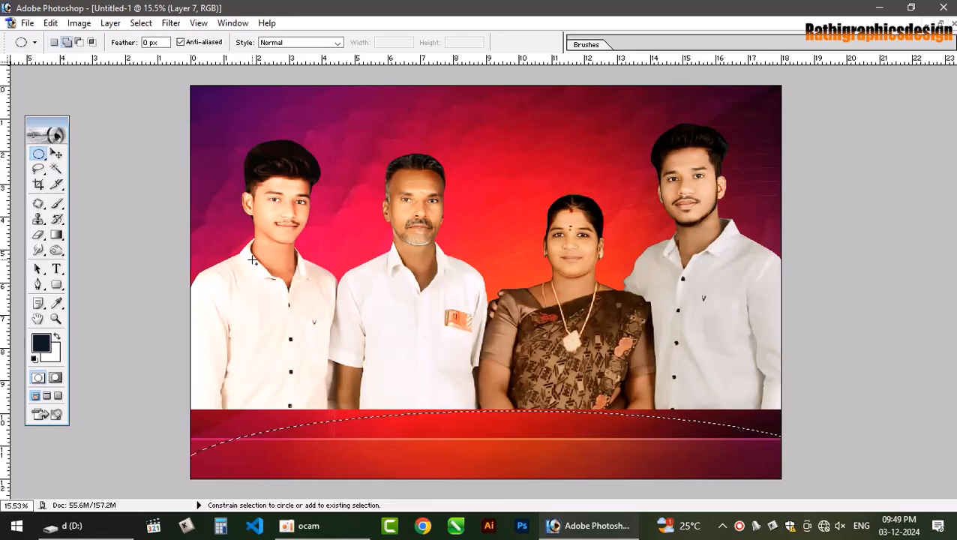
# - Select the whole strip below the people with a rectangular selection, delete it from the purple layer and deselect
pyautogui.hotkey('shift', 'm')
pyautogui.click(210, 432)
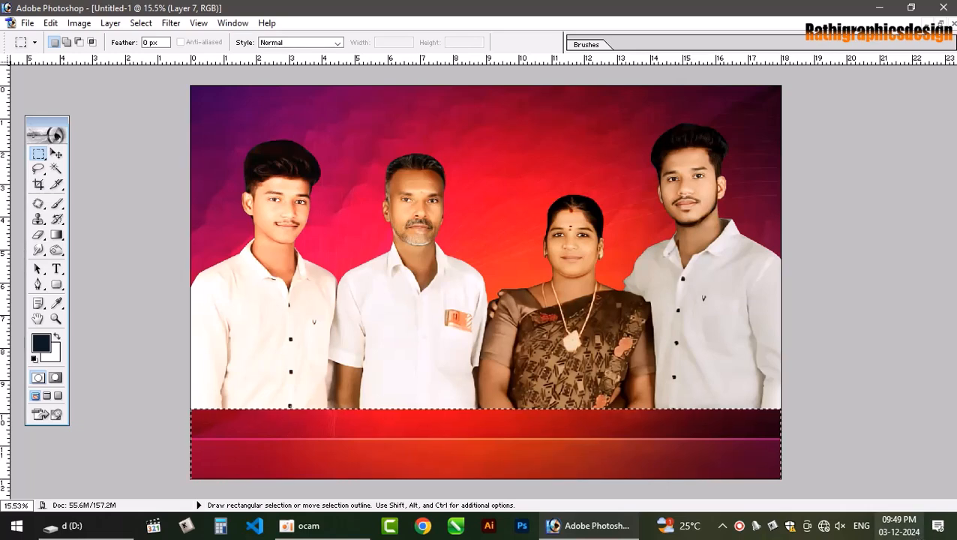
pyautogui.press('Delete')
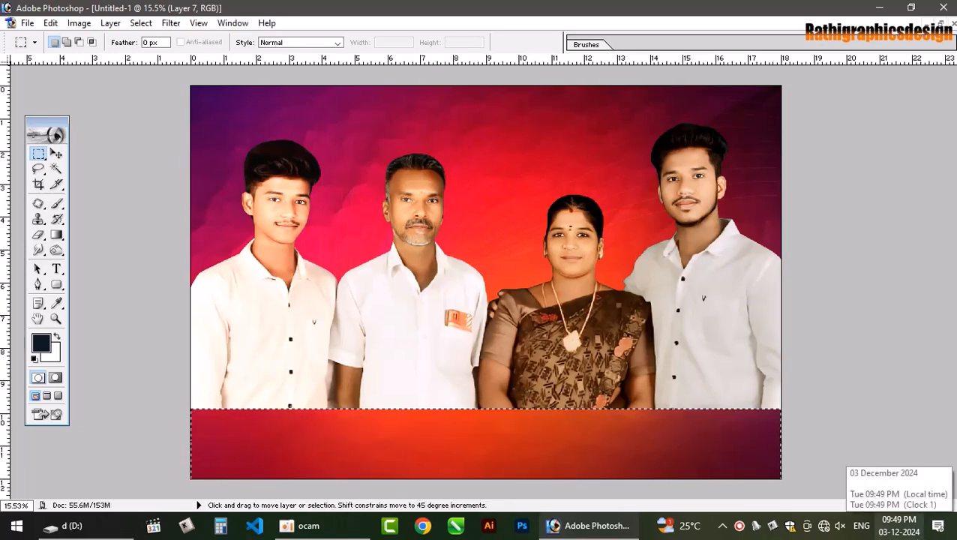
pyautogui.press('v')
pyautogui.hotkey('ctrl', 'd')
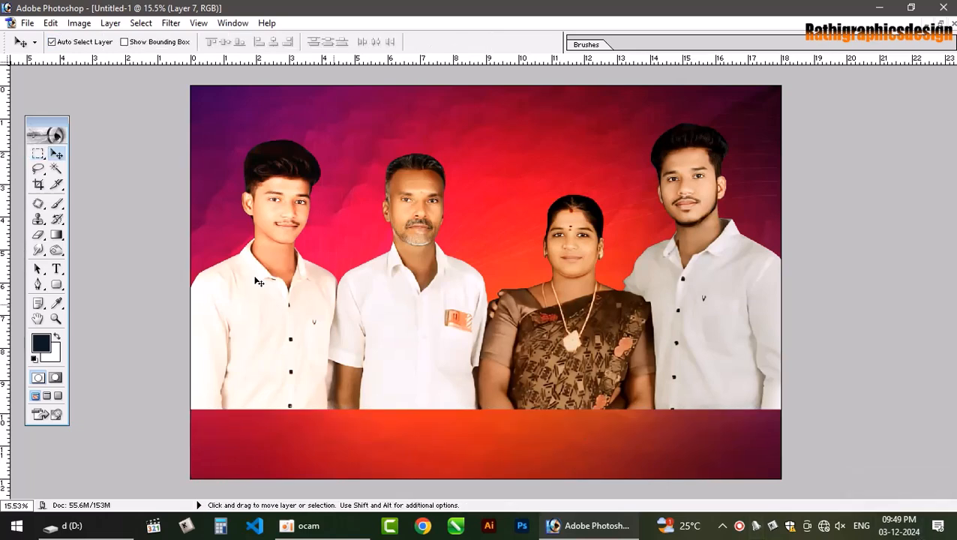
# - Select the full-width strip below the people and fill it with the dark navy foreground colour on a new layer
pyautogui.click(38, 153)
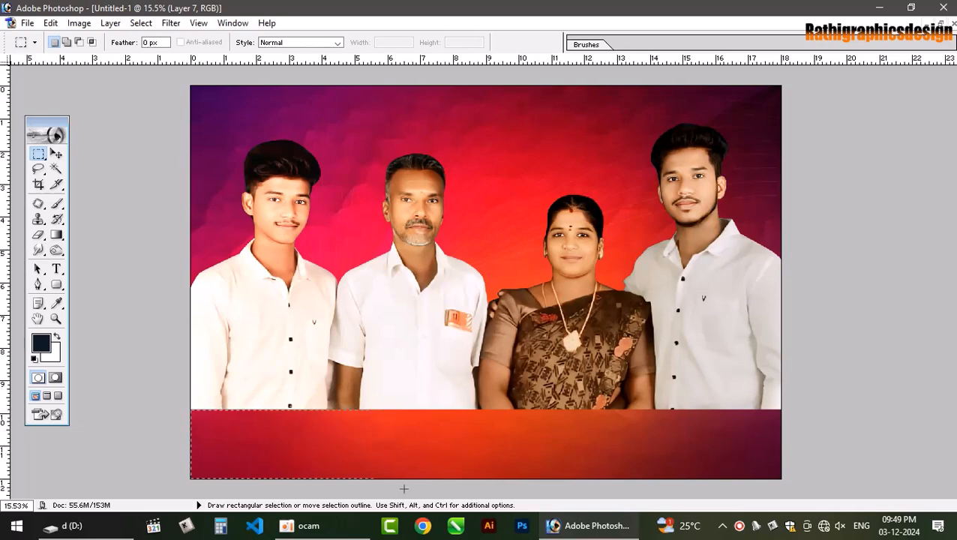
pyautogui.moveTo(403, 488); pyautogui.dragTo(823, 519)
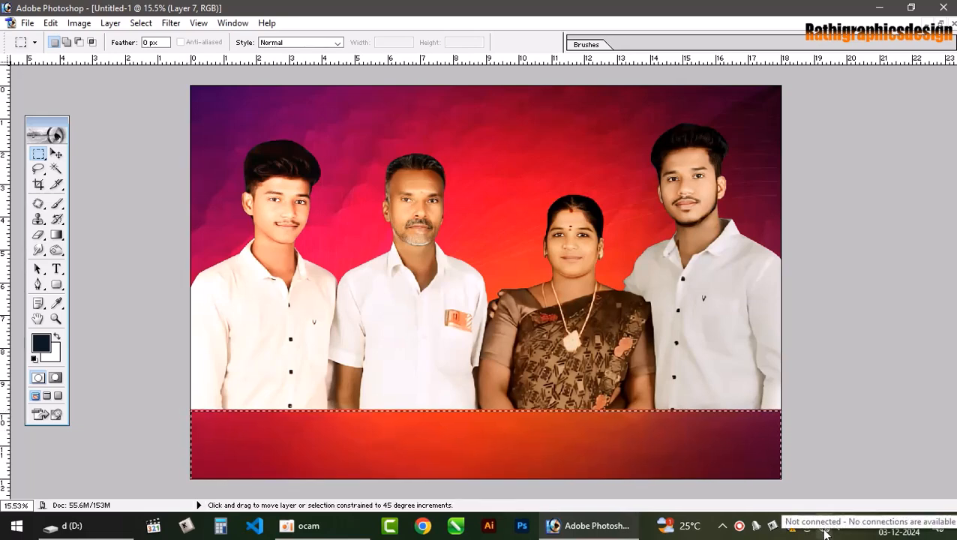
pyautogui.hotkey('ctrl', 'shift', 'n')
pyautogui.press('Return')
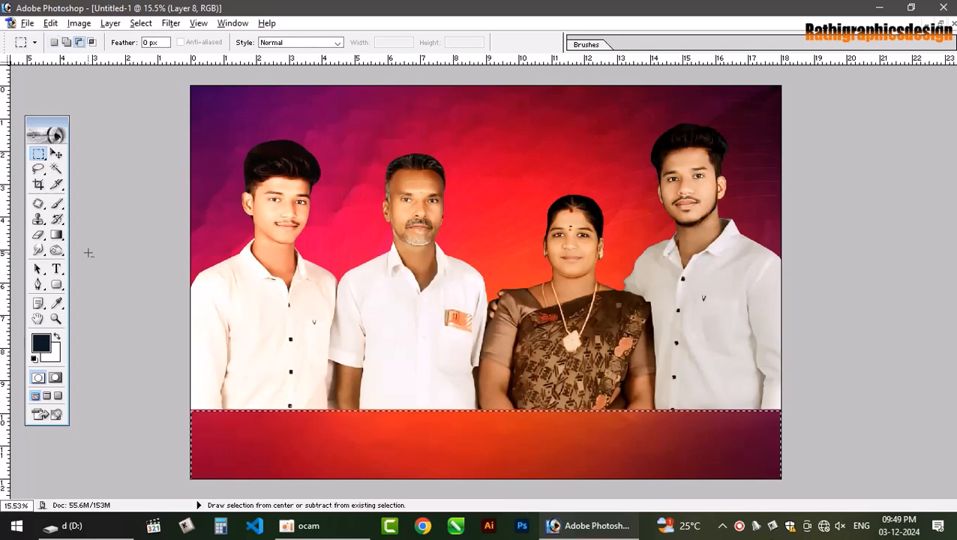
pyautogui.hotkey('alt', 'BackSpace')
pyautogui.hotkey('ctrl', 'd')
pyautogui.press('v')
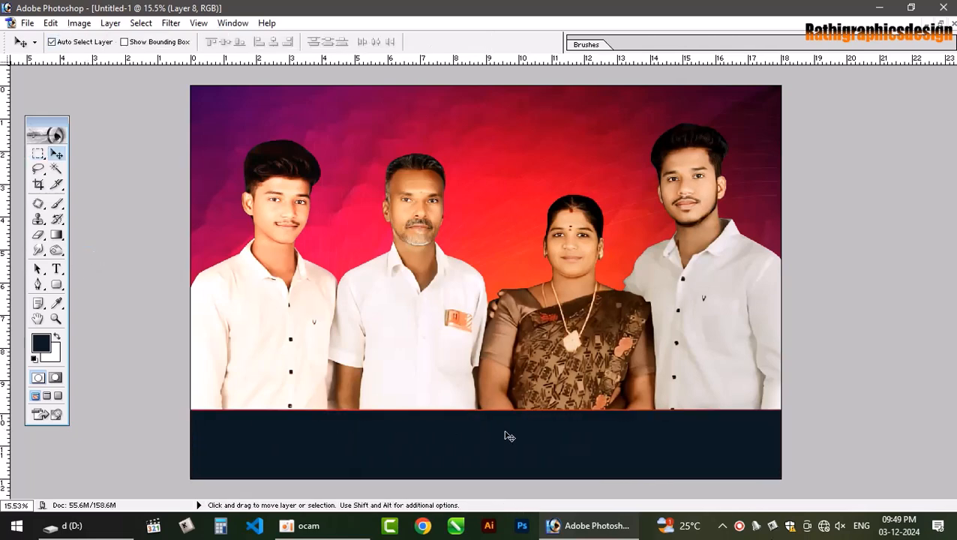
# - Stretch the dark navy strip's top edge slightly upward so it tucks behind the people's lower edge
pyautogui.hotkey('ctrl', 't')
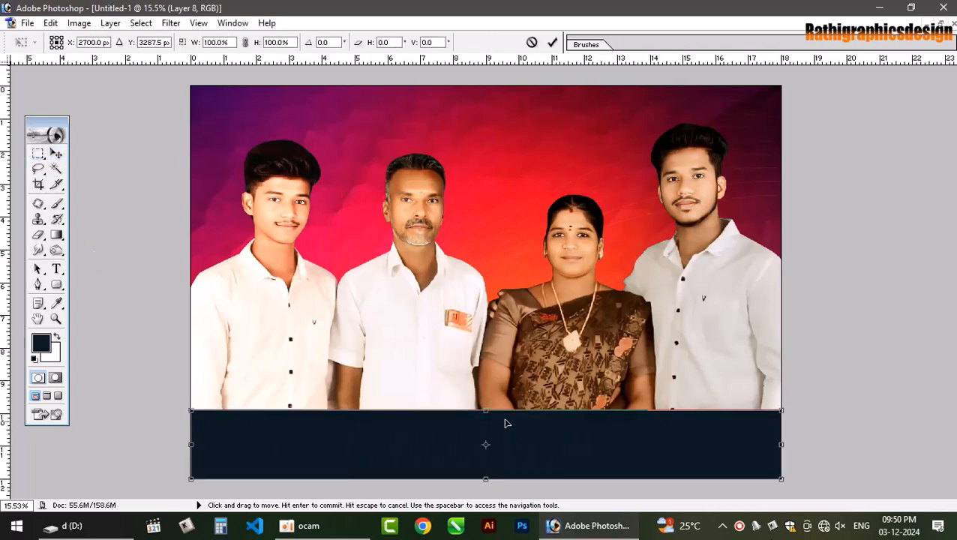
pyautogui.moveTo(496, 410); pyautogui.dragTo(496, 406)
pyautogui.press('Return')
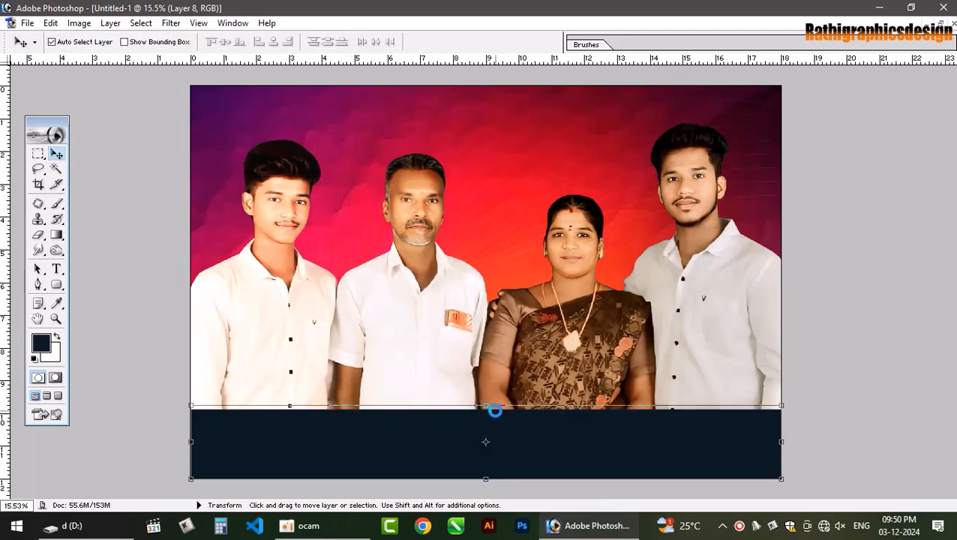
pyautogui.hotkey('ctrl', 'm')
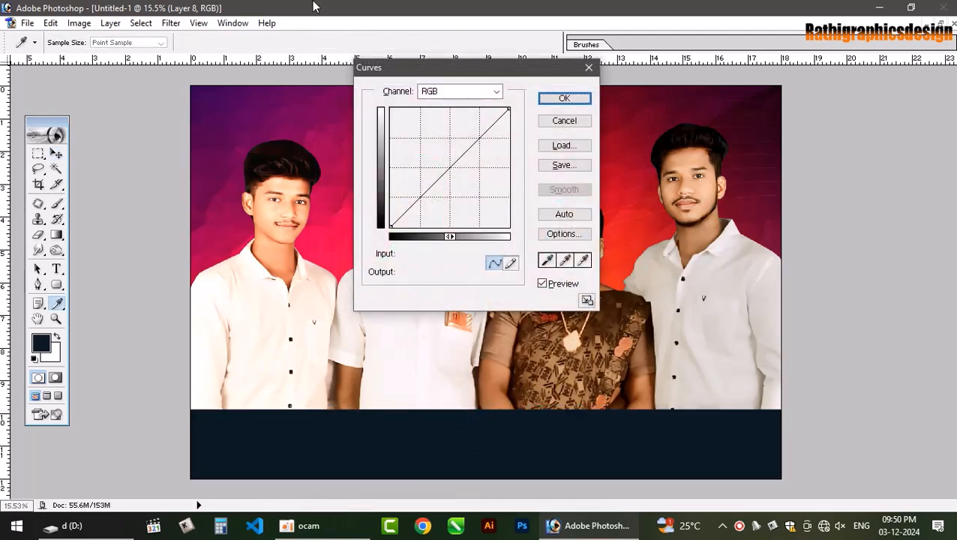
pyautogui.click(564, 120)
pyautogui.press('i')
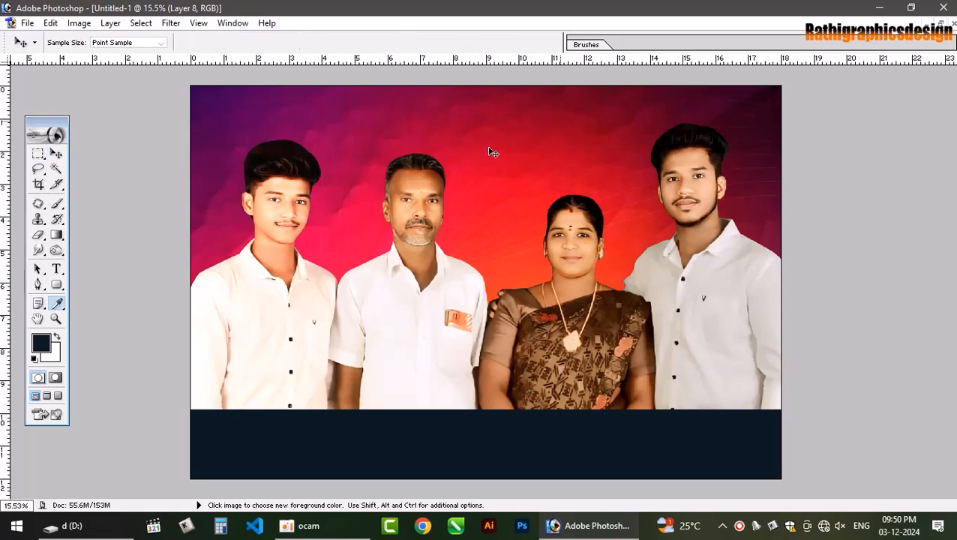
# - Recolour the dark strip with Hue/Saturation, using hue -94 and saturation -74
pyautogui.hotkey('ctrl', 'u')
pyautogui.moveTo(675, 264); pyautogui.dragTo(623, 304)
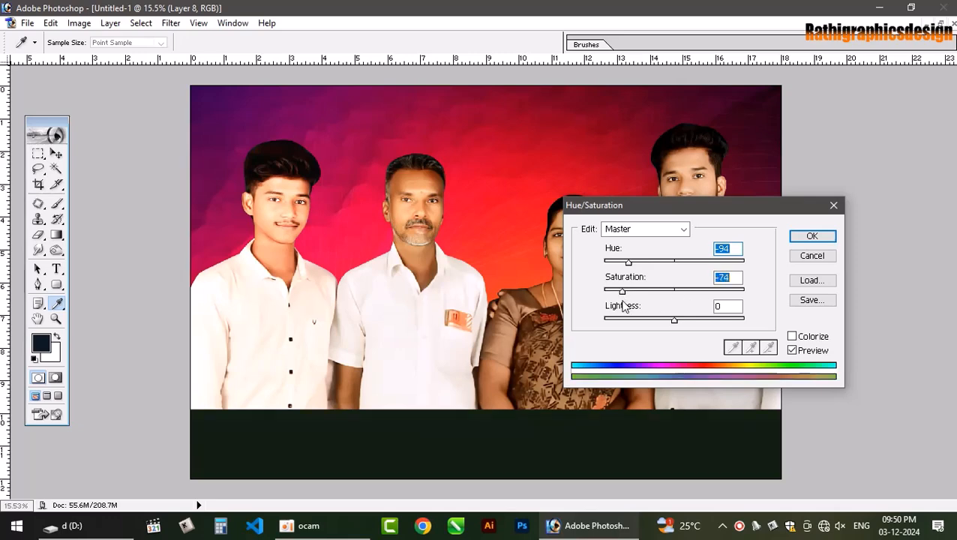
pyautogui.click(796, 239)
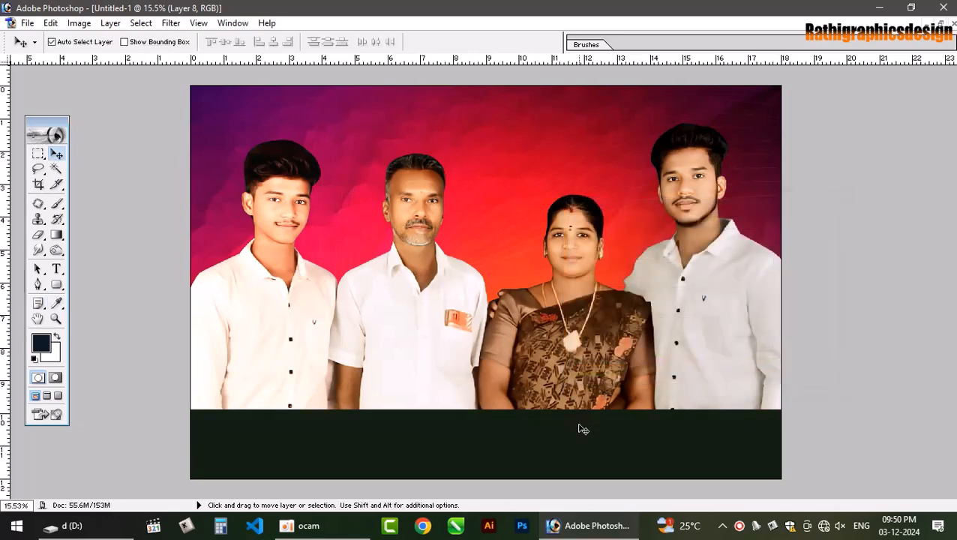
# - Duplicate the dark strip layer, keep the copy beneath the original at 50% opacity, and compare them by toggling the original's visibility
pyautogui.hotkey('ctrl', 'j')
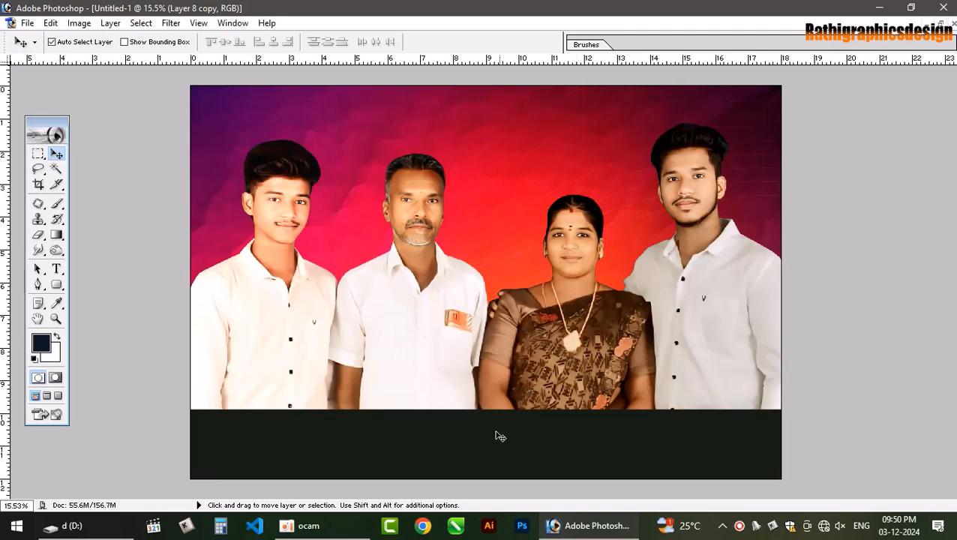
pyautogui.press('F7')
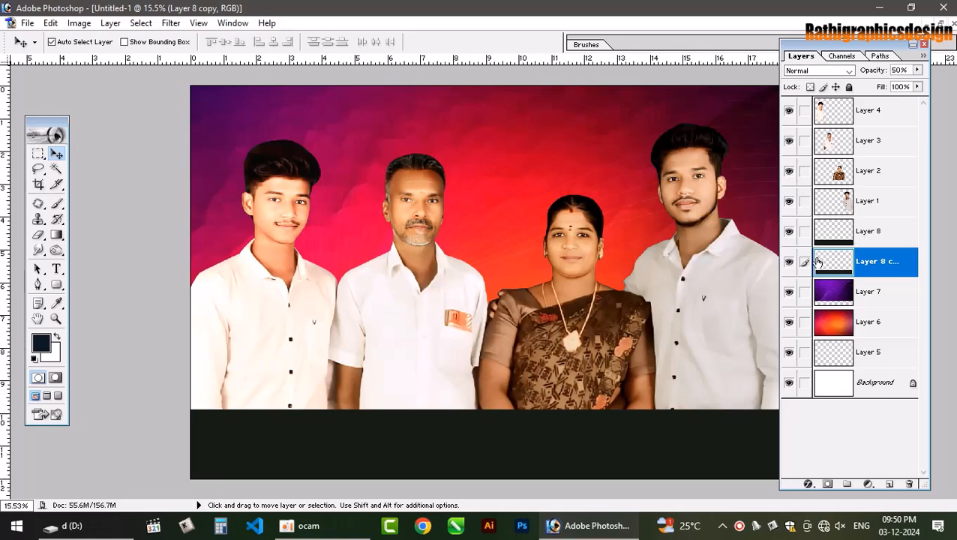
pyautogui.click(788, 232)
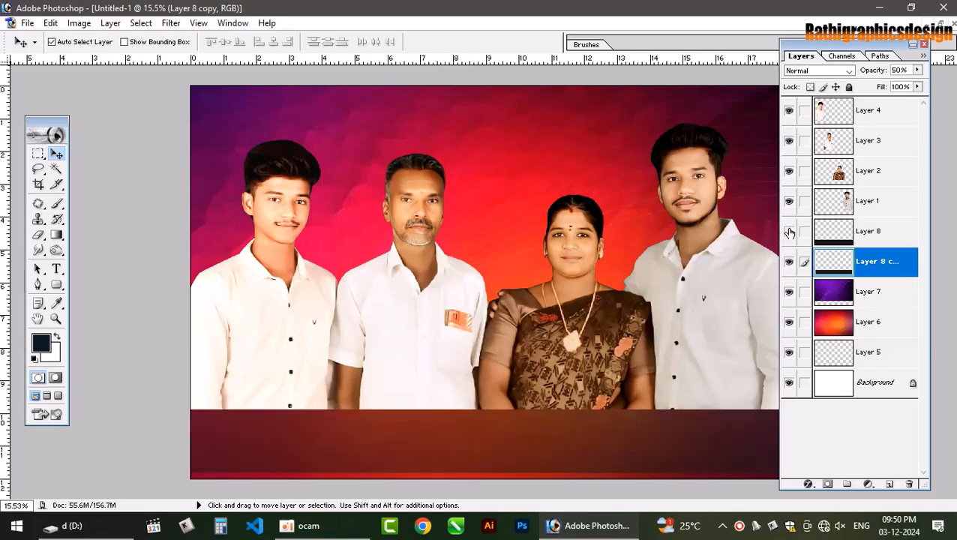
pyautogui.click(788, 232)
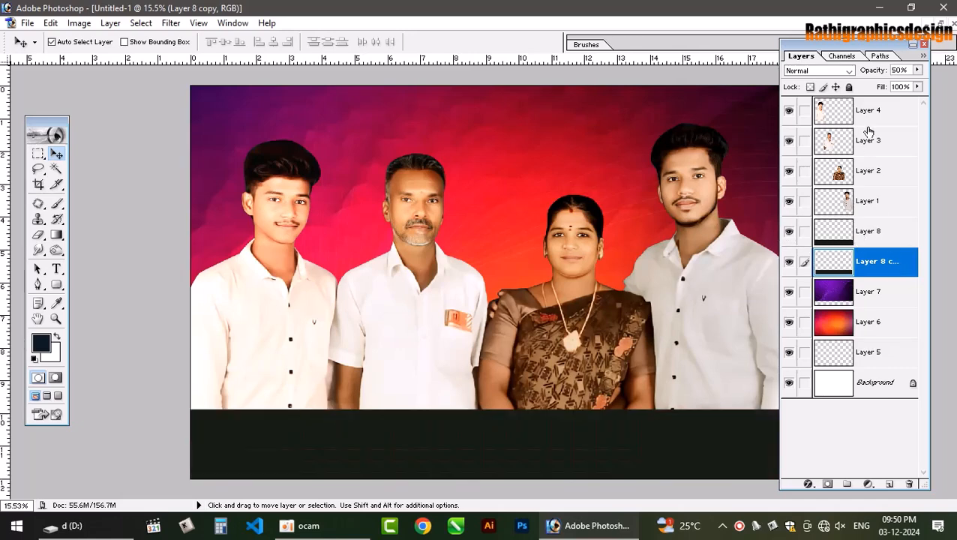
# - Try the Linear Dodge blend mode on the dark strip's copy
pyautogui.click(817, 71)
pyautogui.click(832, 79)
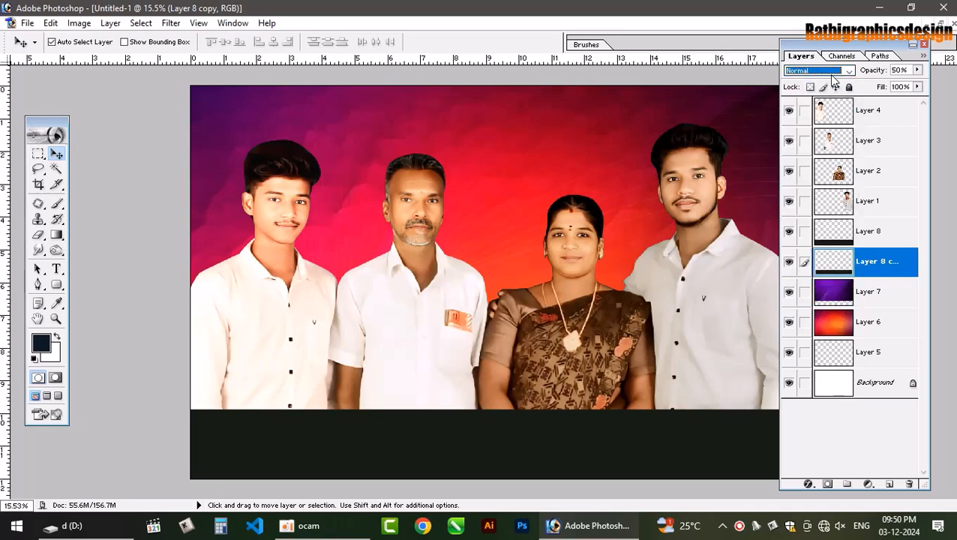
pyautogui.press('Down')
pyautogui.press('Down')
pyautogui.press('Down')
pyautogui.press('Down')
pyautogui.press('Down')
pyautogui.press('Down')
pyautogui.press('Down')
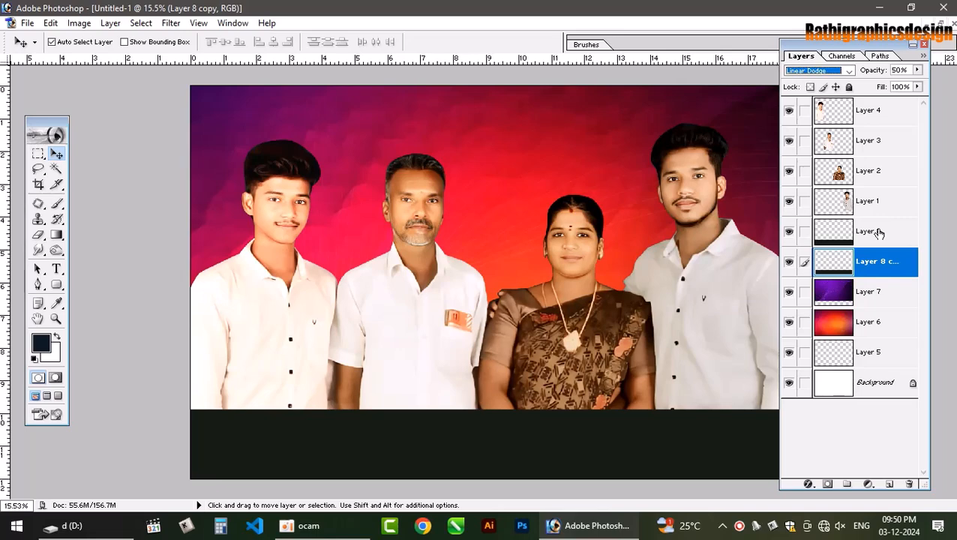
# - Bring Layer 8 and its copy above all the people layers, with the copy directly beneath Layer 8
pyautogui.click(862, 231)
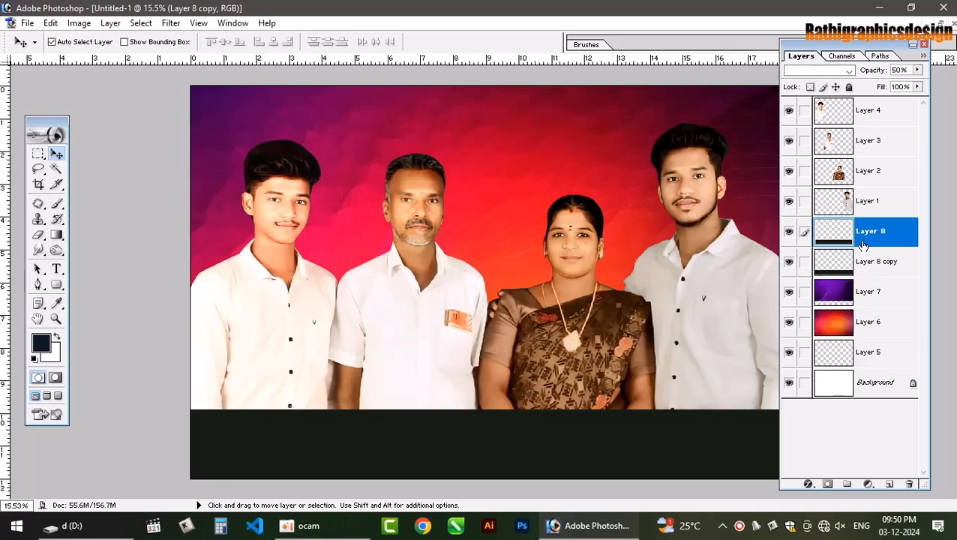
pyautogui.hotkey('ctrl', 'shift', ']')
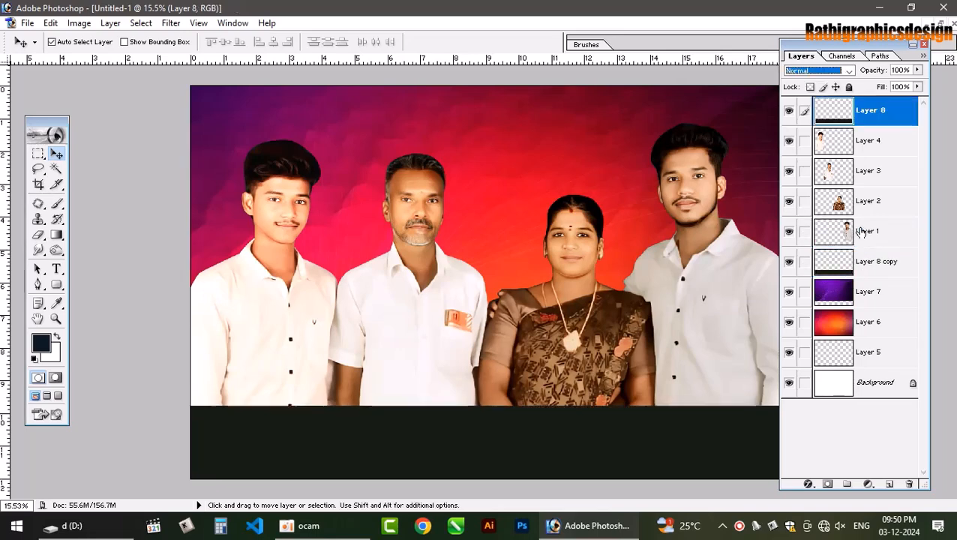
pyautogui.click(876, 266)
pyautogui.hotkey('ctrl', 'shift', ']')
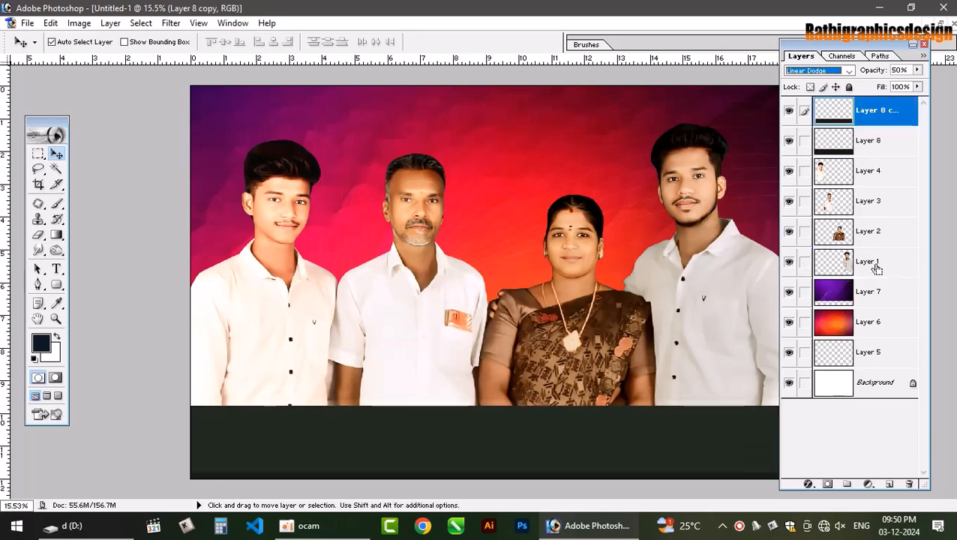
pyautogui.hotkey('ctrl', '[')
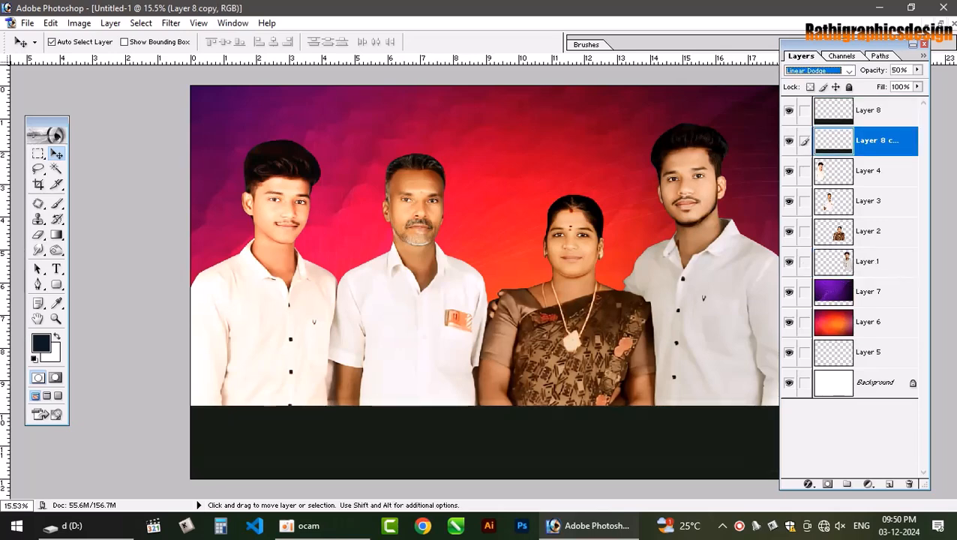
# - Shift the strip copy slightly upward so a thin band extends above the main strip, and raise its opacity to 100%
pyautogui.hotkey('ctrl', '+')
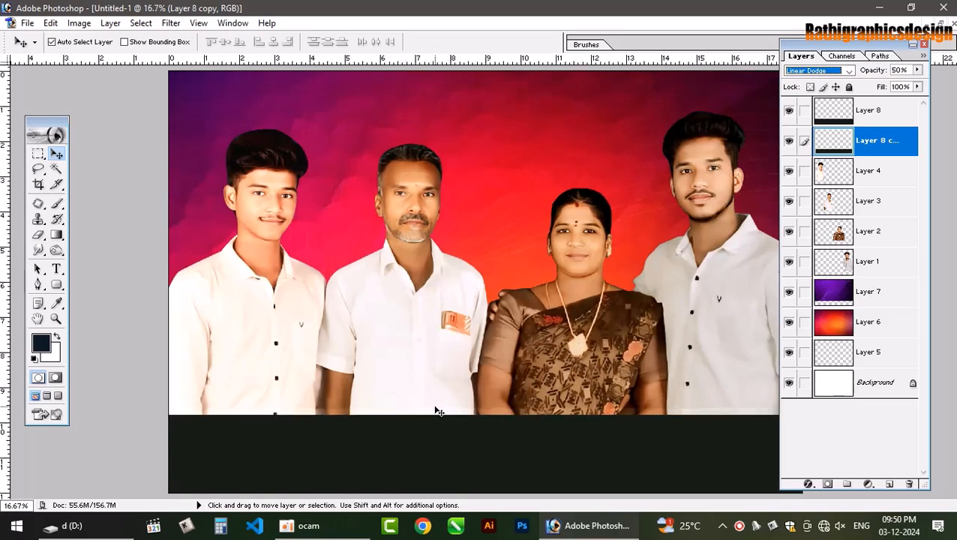
pyautogui.hotkey('ctrl', '+')
pyautogui.hotkey('ctrl', '+')
pyautogui.scroll(-5, 438, 411)
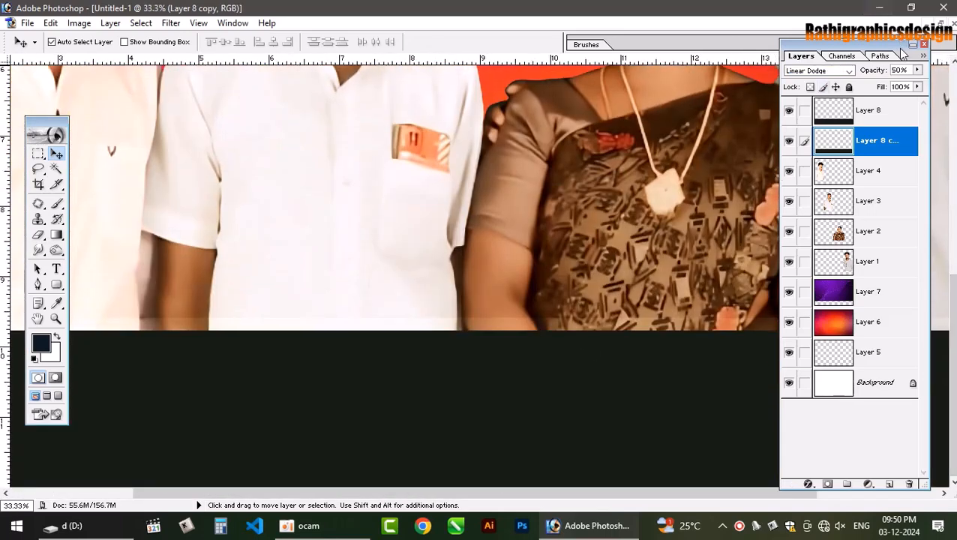
pyautogui.click(916, 71)
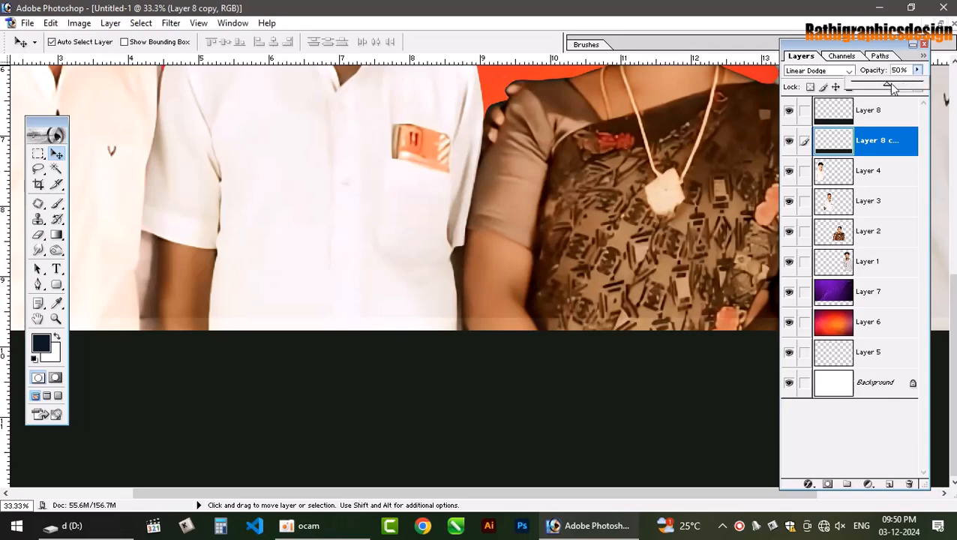
pyautogui.moveTo(897, 88); pyautogui.dragTo(919, 88)
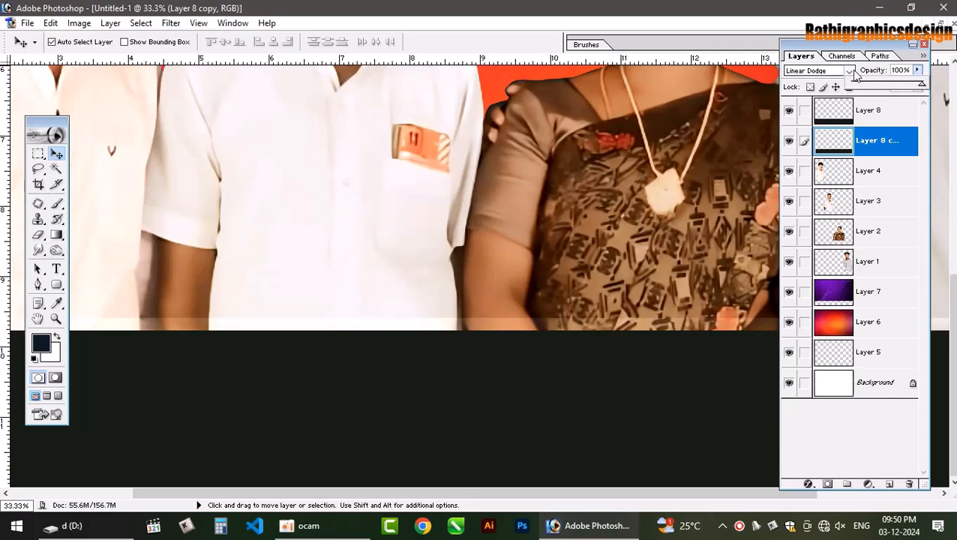
# - Set the strip copy's blend mode to Normal and its opacity to 41%
pyautogui.click(815, 71)
pyautogui.click(797, 81)
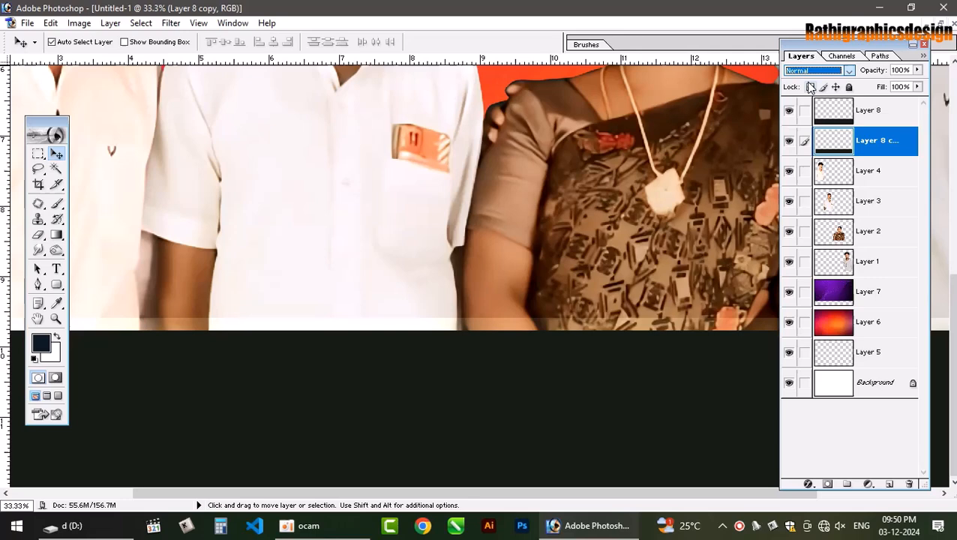
pyautogui.click(915, 71)
pyautogui.moveTo(914, 88); pyautogui.dragTo(876, 88)
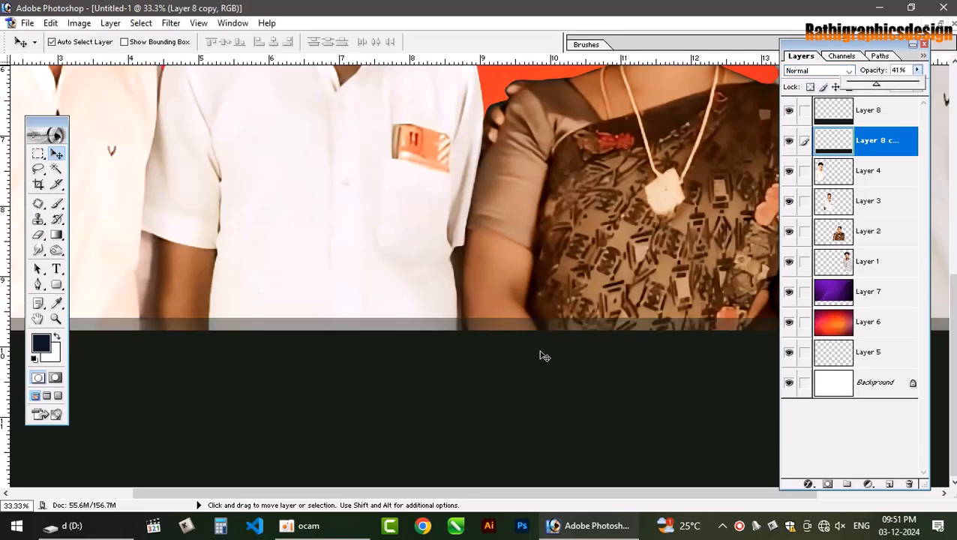
pyautogui.hotkey('ctrl', '-')
pyautogui.hotkey('ctrl', '-')
pyautogui.hotkey('ctrl', '-')
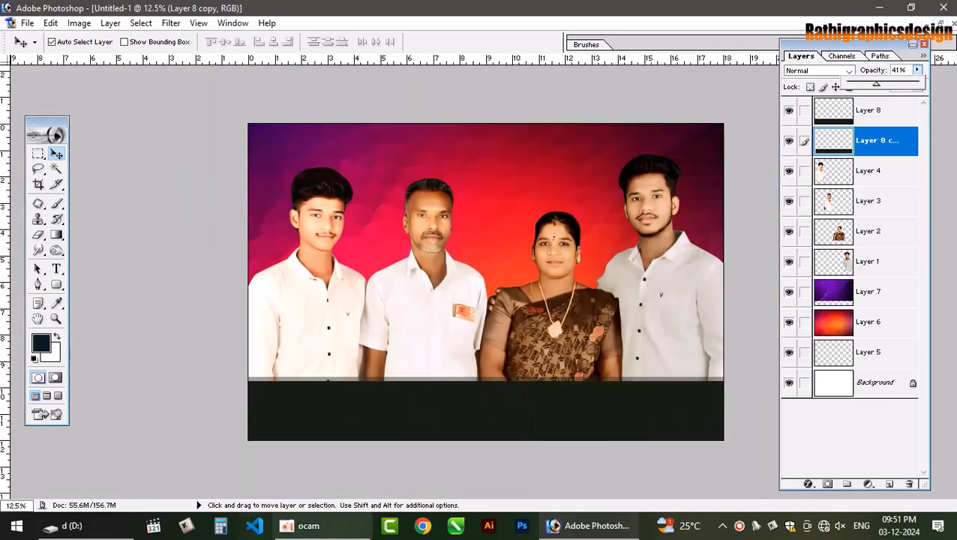
# - Switch to File Explorer, open the pendrive data folder on D:, and preview 8190fdeb5423fce1ea930f2e7a890b8b.jpg and clip-design-patterns-for-borders-30.jpg
pyautogui.click(51, 525)
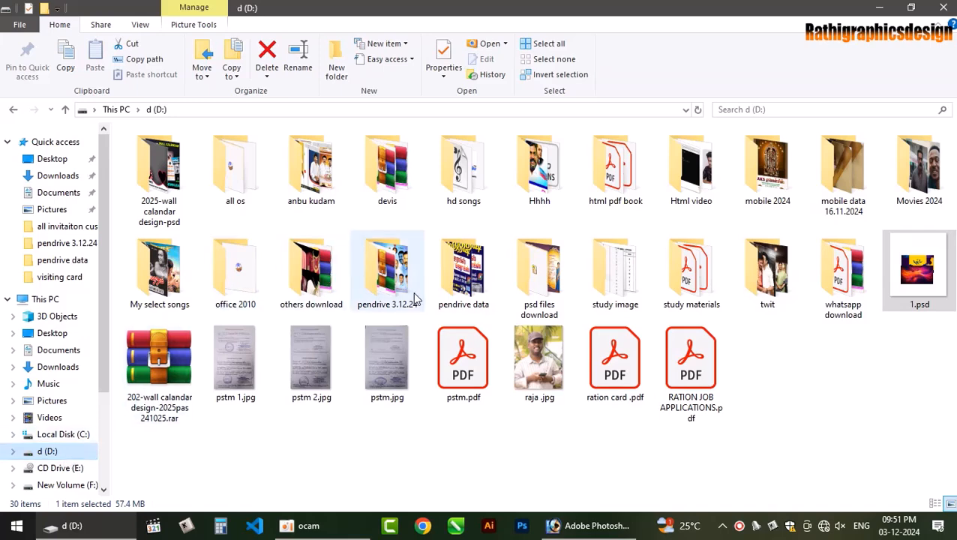
pyautogui.doubleClick(461, 271)
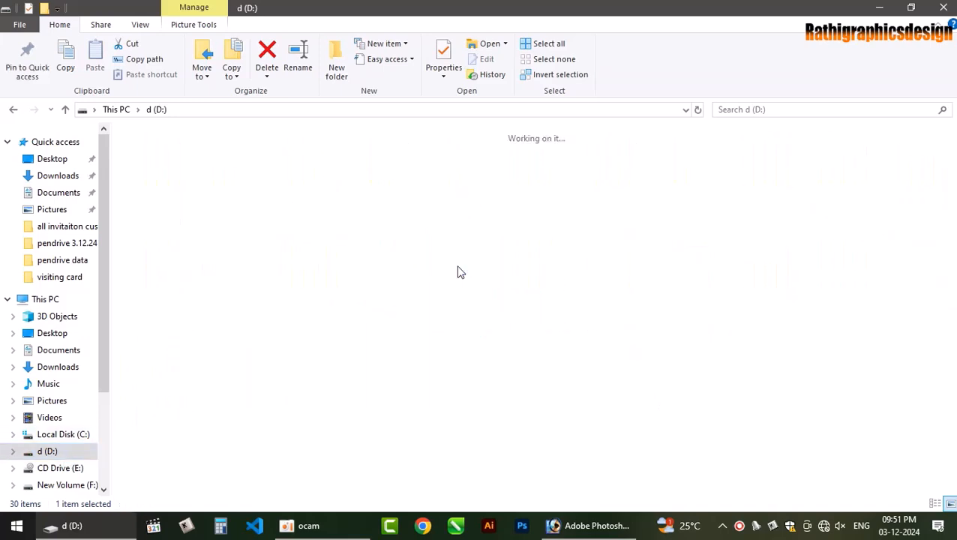
pyautogui.click(385, 360)
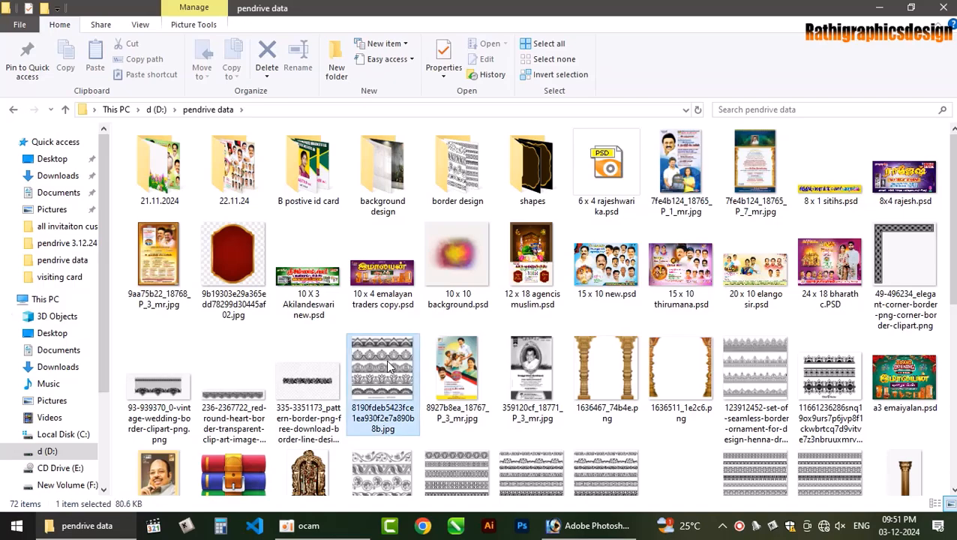
pyautogui.doubleClick(383, 360)
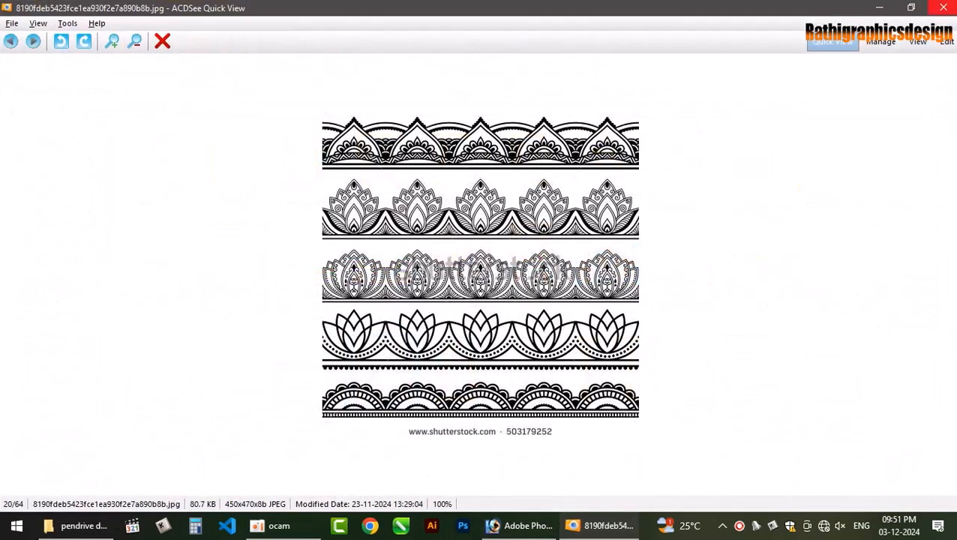
pyautogui.click(943, 7)
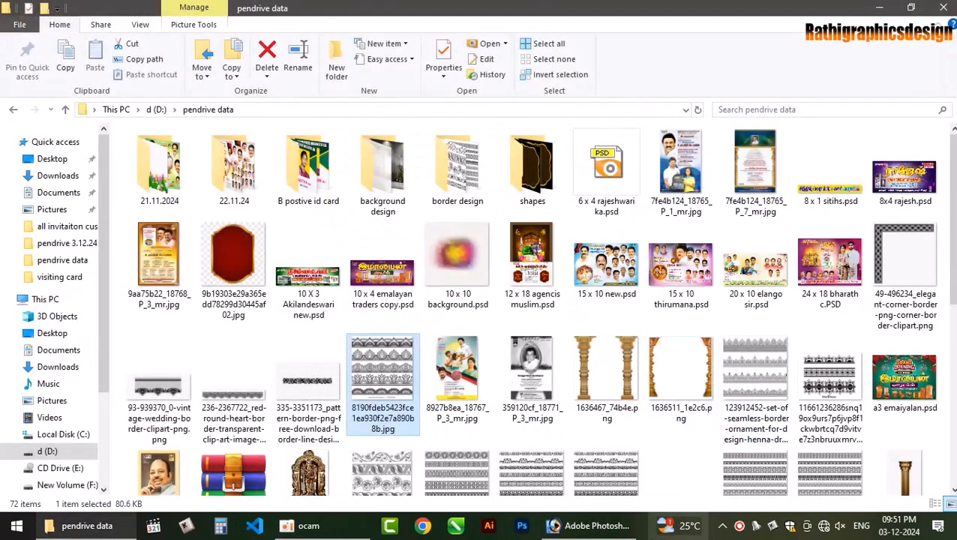
pyautogui.doubleClick(825, 473)
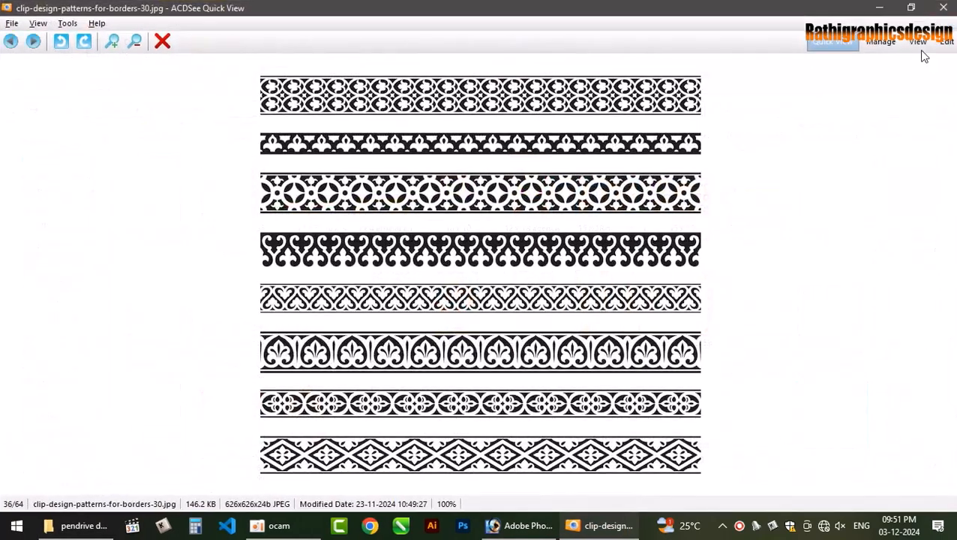
pyautogui.click(934, 6)
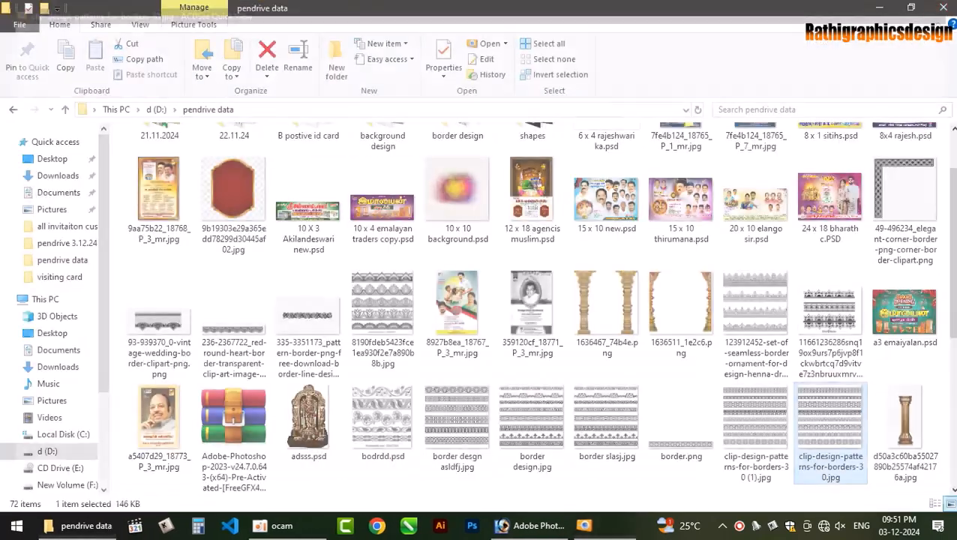
# - Preview the border patterns in border slasj.jpg and border desgn asldfj.jpg
pyautogui.scroll(-1, 690, 471)
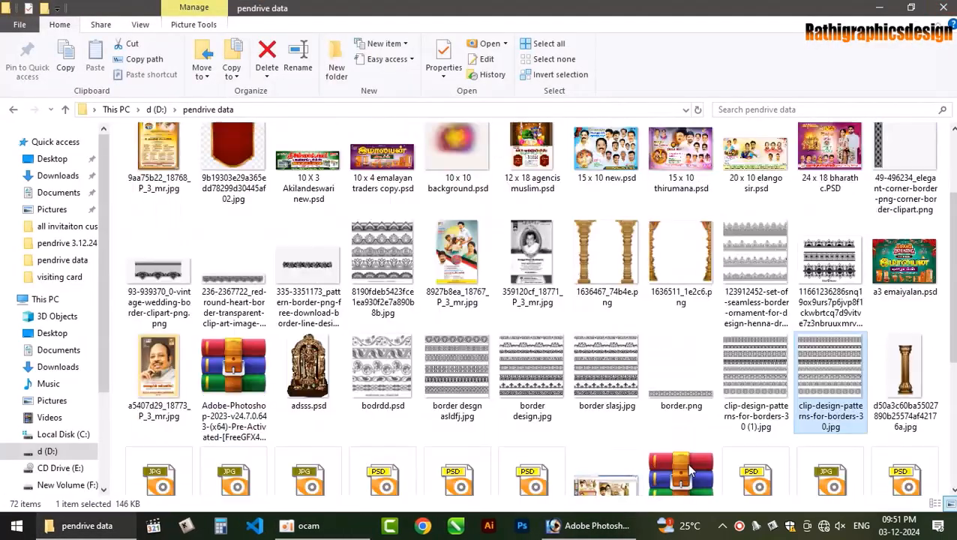
pyautogui.doubleClick(604, 368)
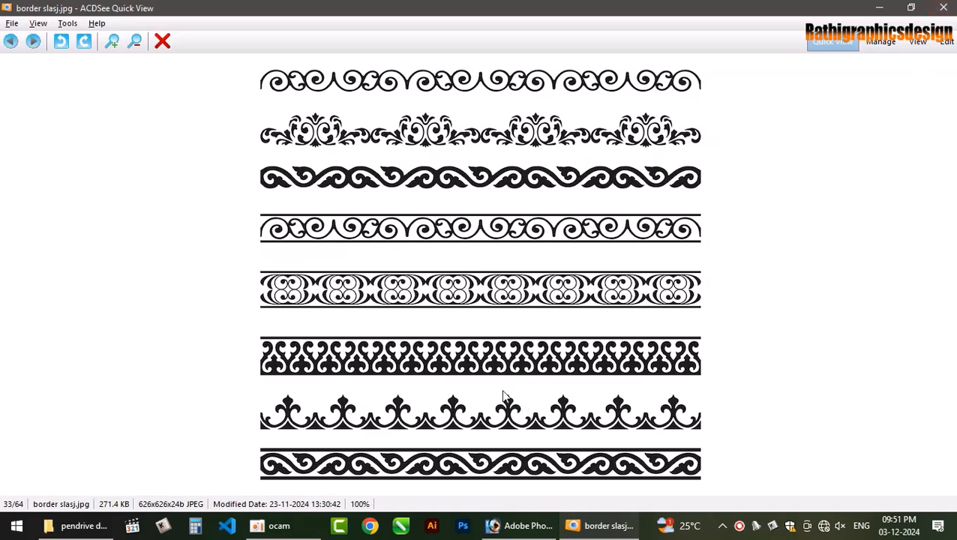
pyautogui.click(943, 8)
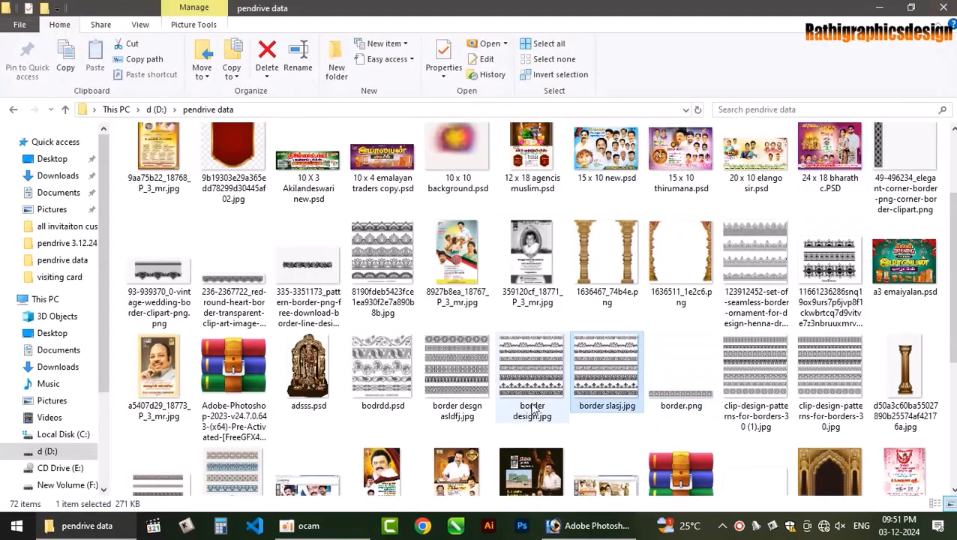
pyautogui.click(459, 373)
pyautogui.doubleClick(425, 398)
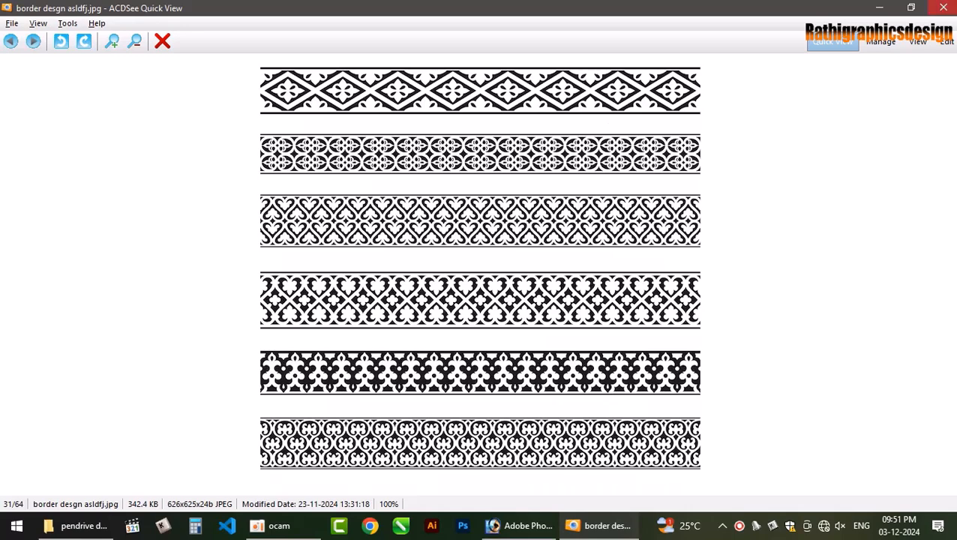
pyautogui.press('Escape')
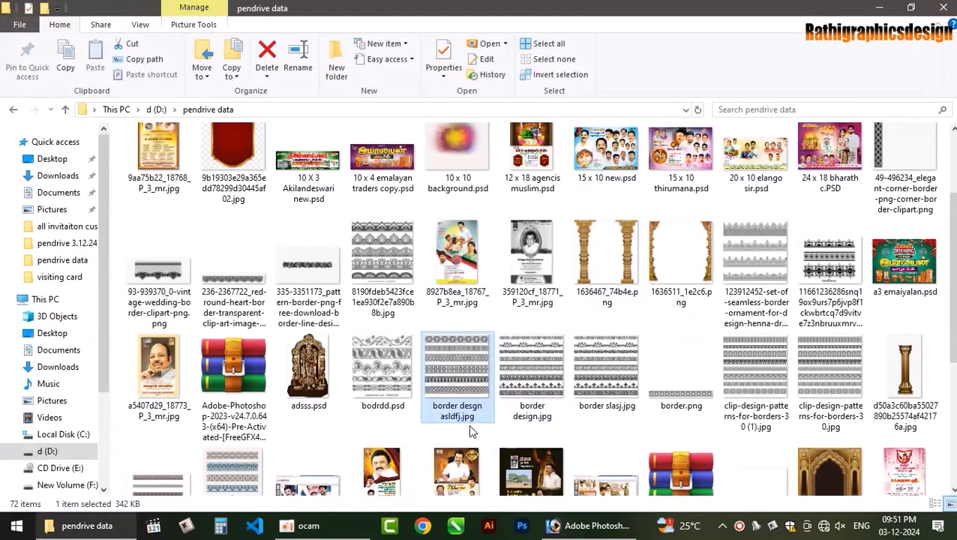
# - Open border desgn asldfj.jpg from the pendrive data folder in Photoshop
pyautogui.scroll(-1, 525, 450)
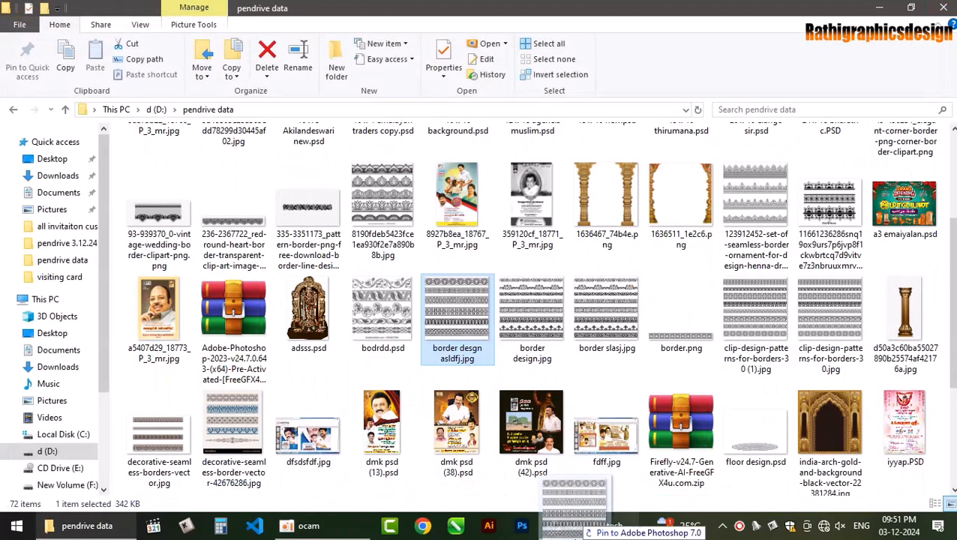
pyautogui.click(589, 524)
pyautogui.moveTo(477, 408); pyautogui.dragTo(473, 409)
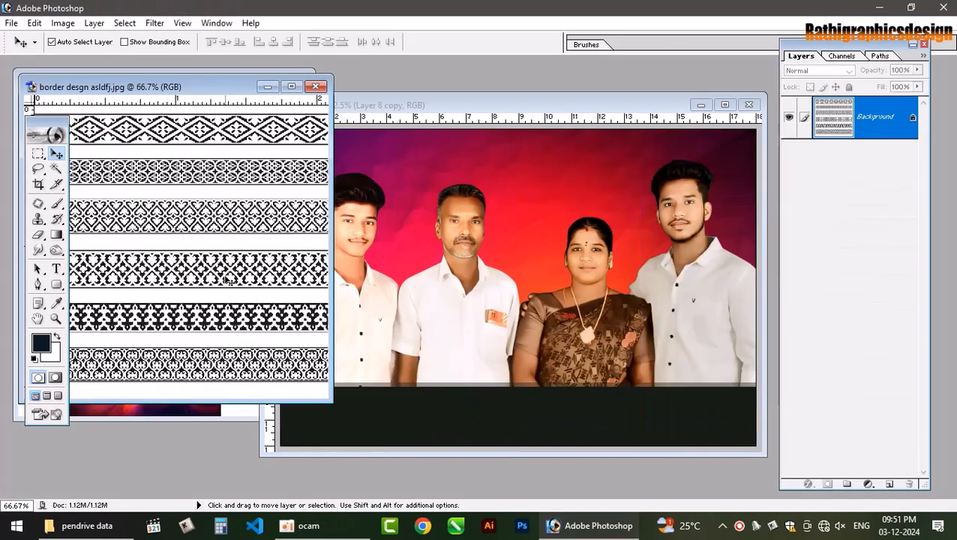
# - Copy the fourth pattern band from the top of the border sheet onto its own layer and shift the copy
pyautogui.click(292, 87)
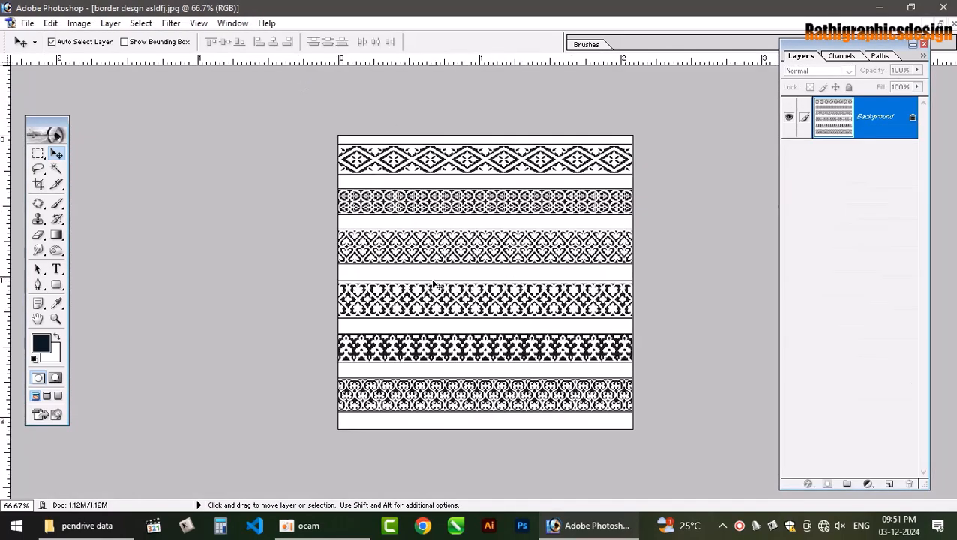
pyautogui.press('m')
pyautogui.moveTo(325, 275); pyautogui.dragTo(646, 321)
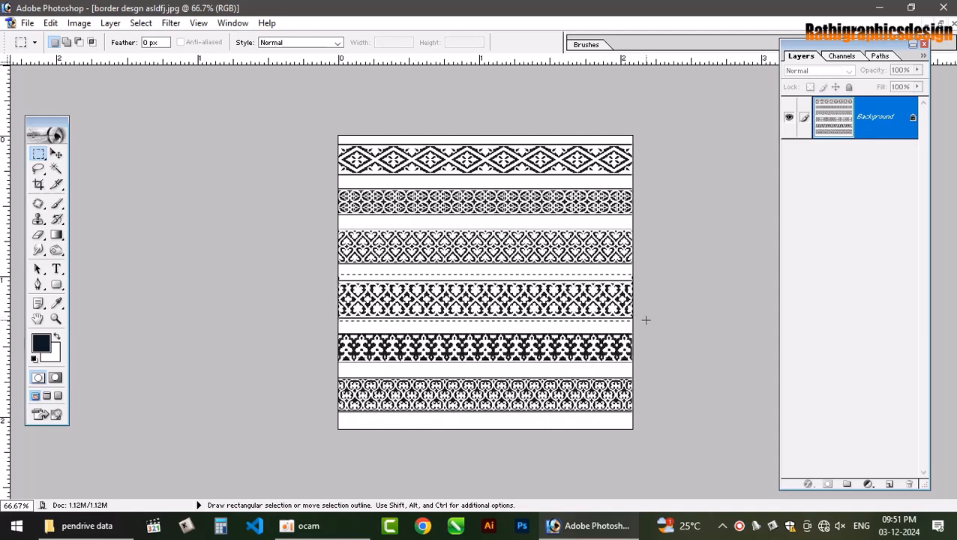
pyautogui.hotkey('ctrl', 'd')
pyautogui.hotkey('ctrl', 'j')
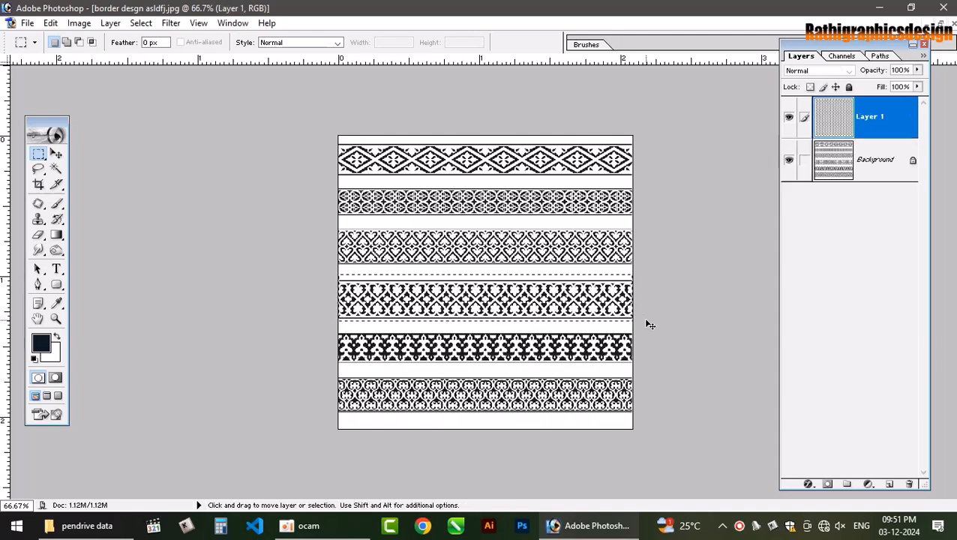
pyautogui.press('v')
pyautogui.moveTo(568, 324); pyautogui.dragTo(586, 299)
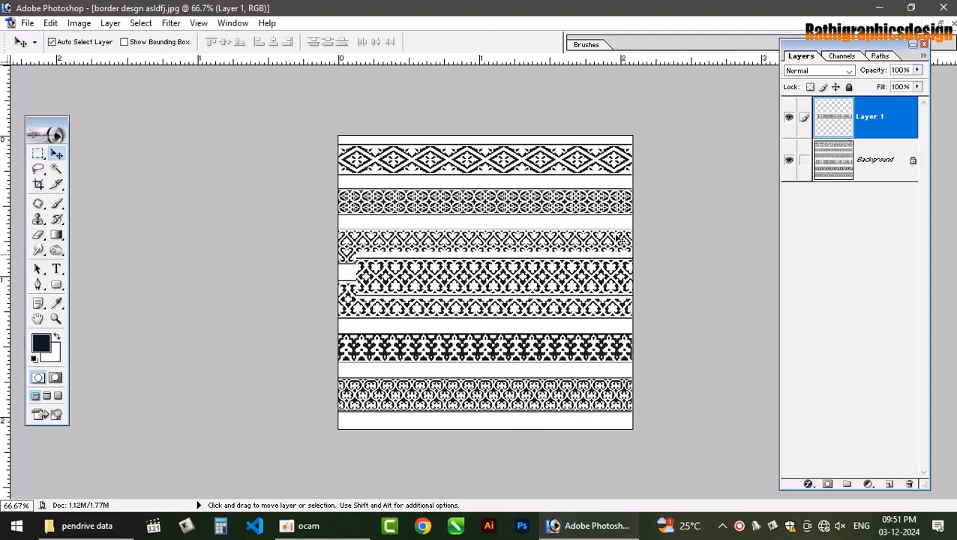
# - Bring the copied pattern band into the Untitled-1 family composition and place its layer above the dark strip layer
pyautogui.click(944, 24)
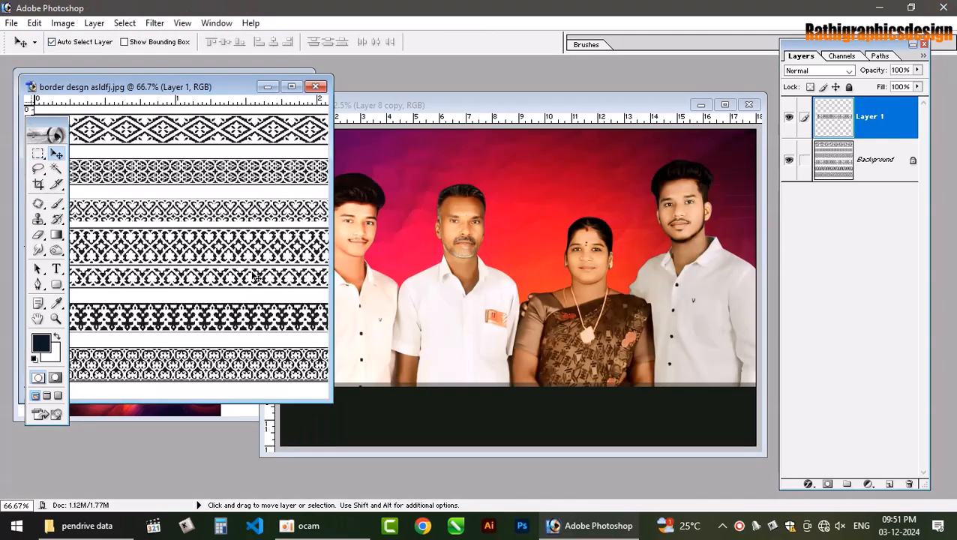
pyautogui.click(255, 277)
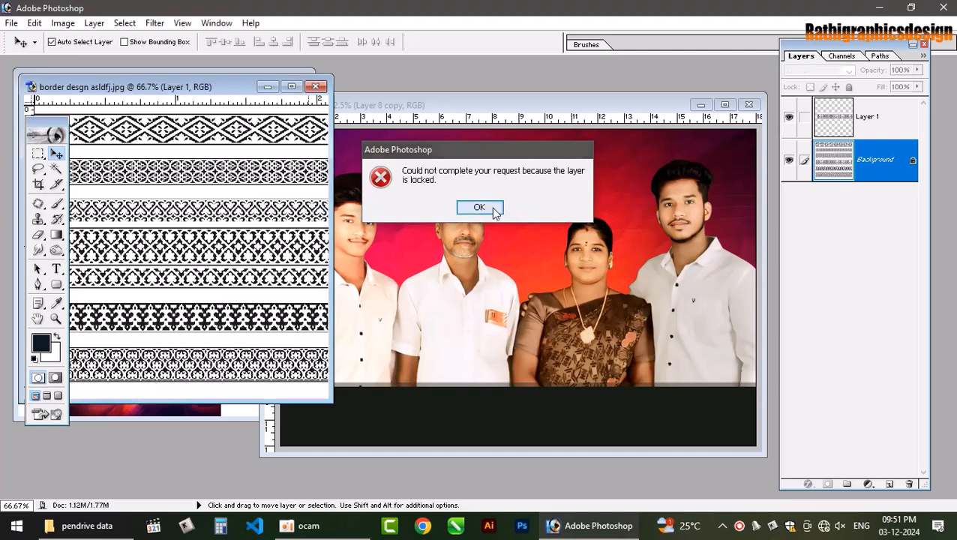
pyautogui.click(479, 207)
pyautogui.click(870, 118)
pyautogui.moveTo(236, 254); pyautogui.dragTo(485, 411)
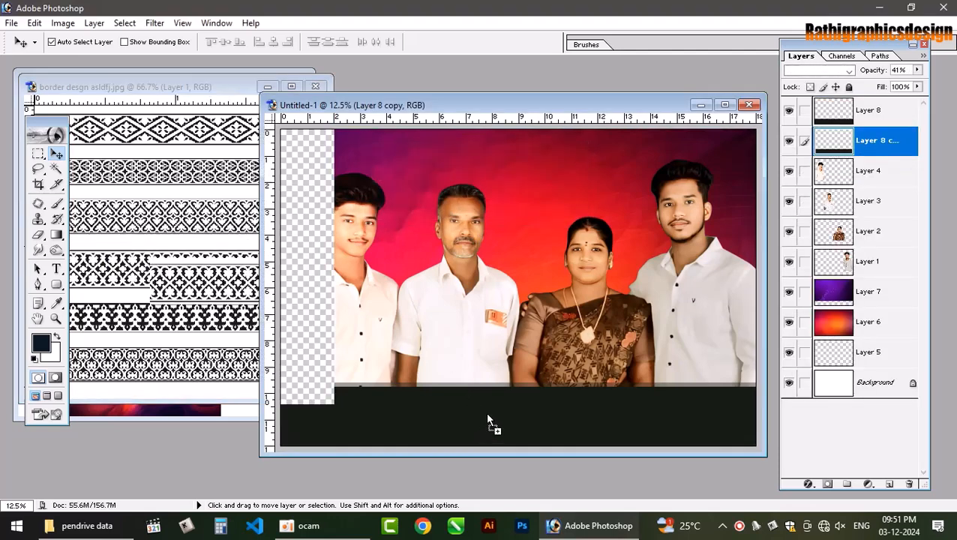
pyautogui.click(725, 104)
pyautogui.hotkey('ctrl', ']')
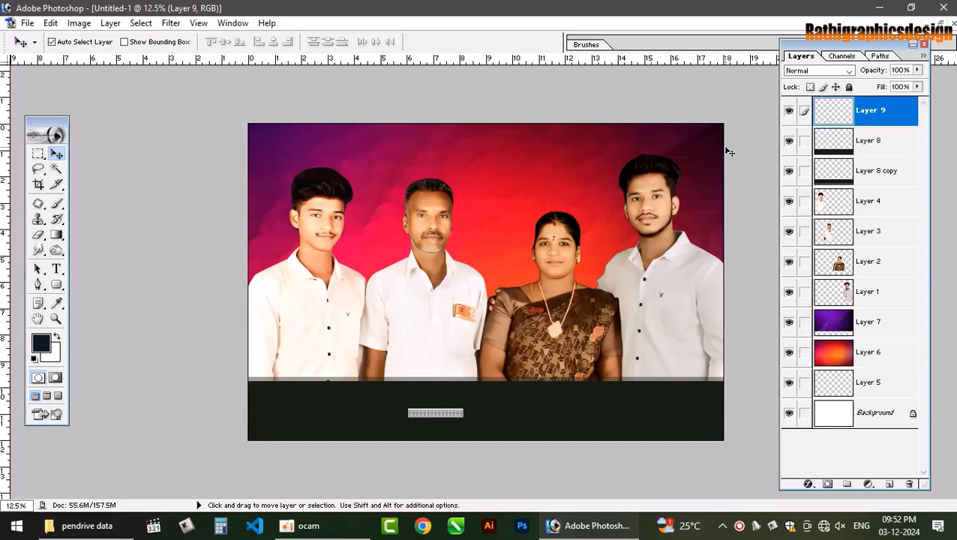
# - Scale the pattern band to about 692.7% so it covers the dark strip's height from the left edge
pyautogui.hotkey('ctrl', 't')
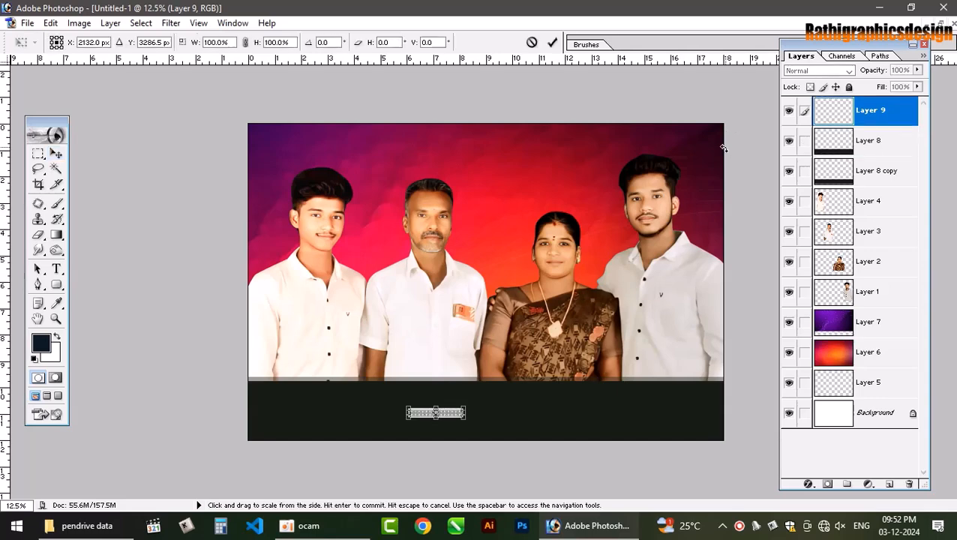
pyautogui.moveTo(466, 418); pyautogui.dragTo(626, 443)
pyautogui.moveTo(408, 410); pyautogui.dragTo(258, 352)
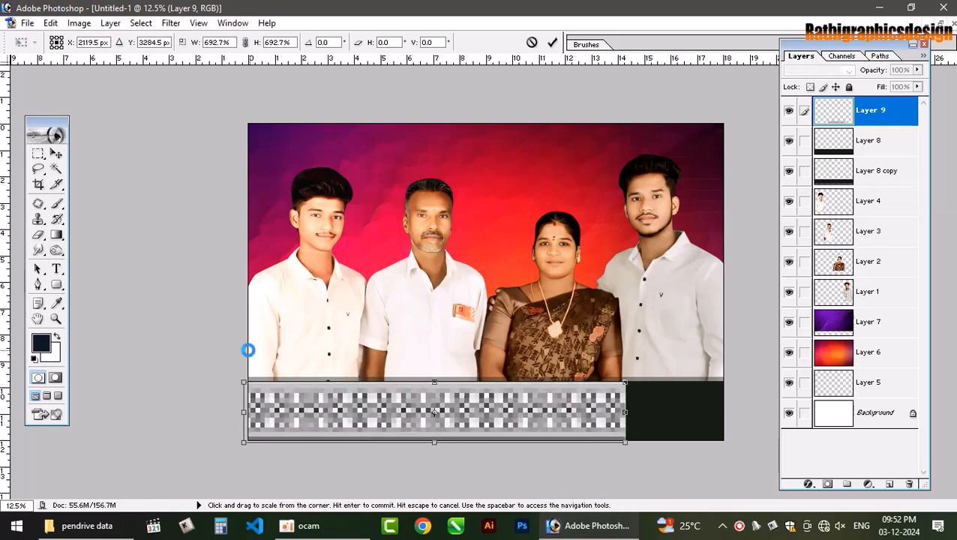
pyautogui.press('Return')
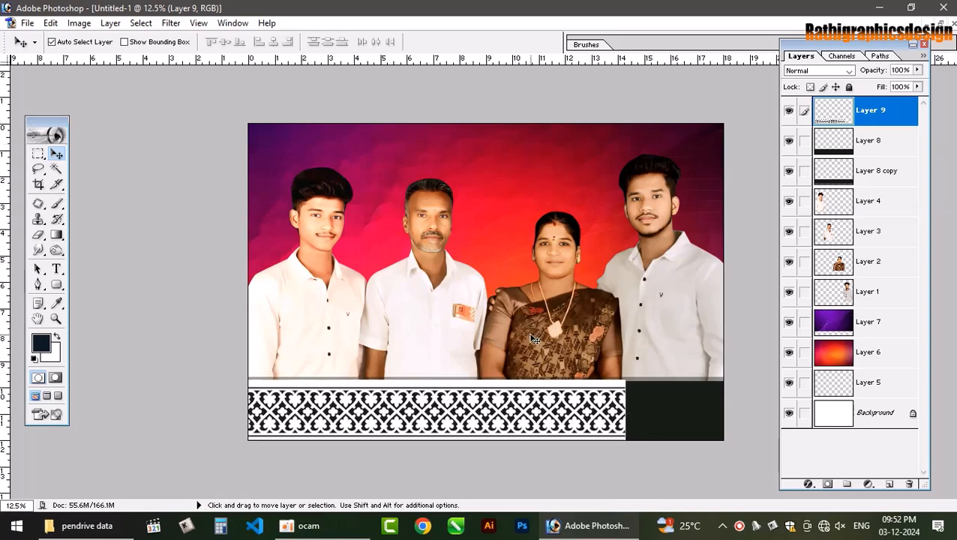
# - Trim the blank white margin off the top edge of the enlarged border pattern
pyautogui.press('m')
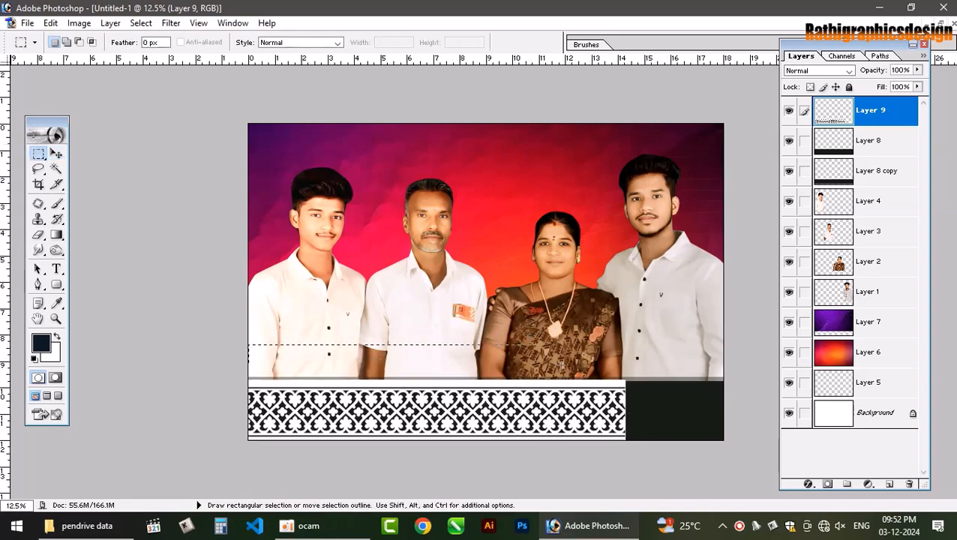
pyautogui.moveTo(518, 345); pyautogui.dragTo(678, 383)
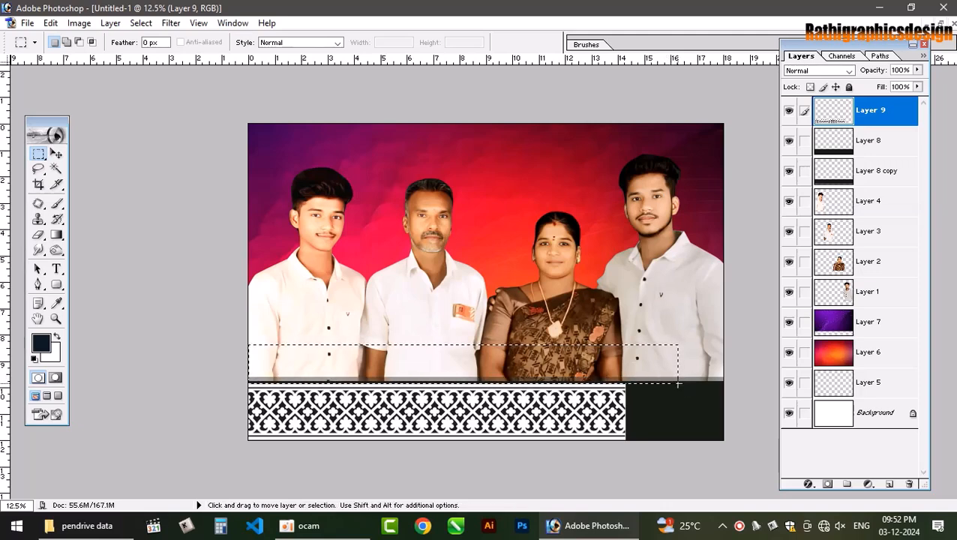
pyautogui.hotkey('ctrl', 'd')
pyautogui.press('v')
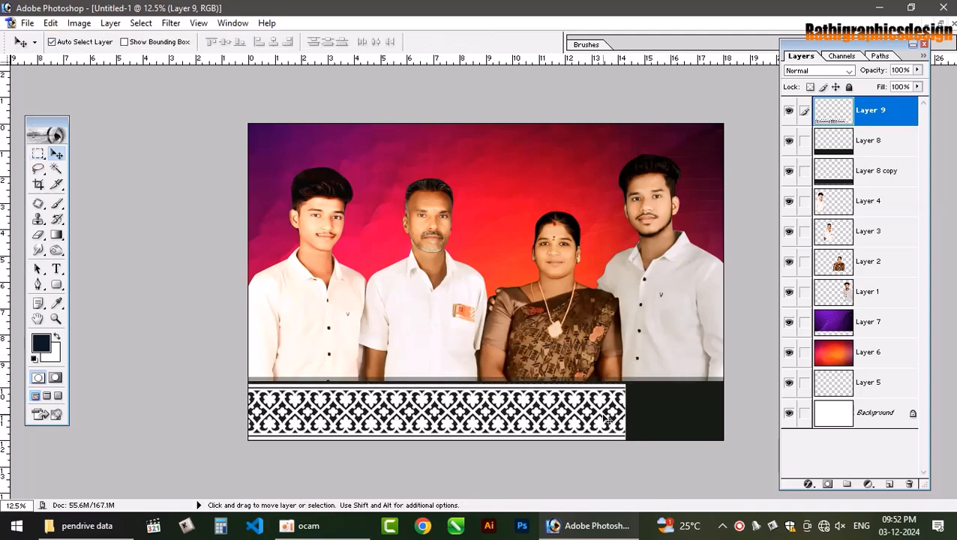
# - Try blend modes such as Linear Burn, Lighten, Soft Light and Luminosity on the border pattern, then return to Normal
pyautogui.click(820, 71)
pyautogui.click(822, 72)
pyautogui.press('Down')
pyautogui.press('Down')
pyautogui.press('Down')
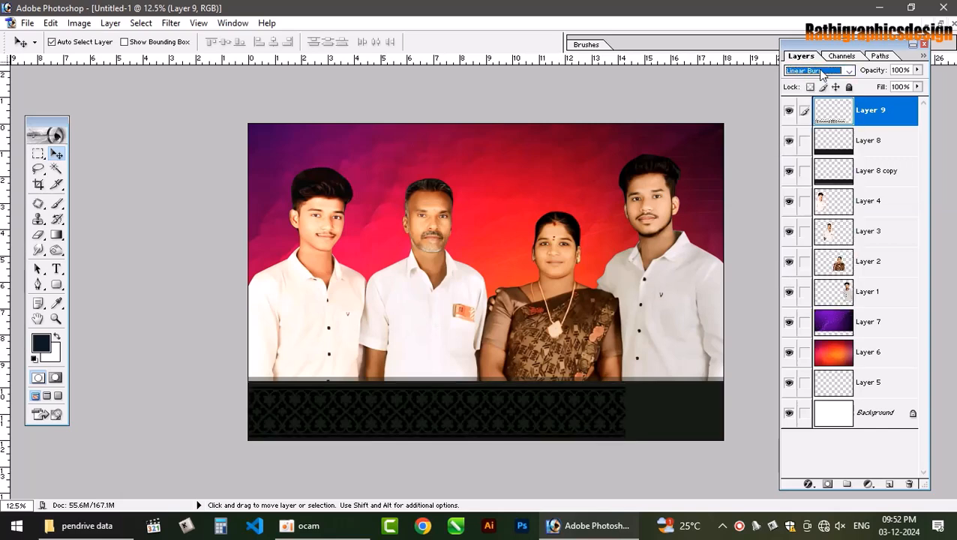
pyautogui.press('Down')
pyautogui.press('Down')
pyautogui.press('Down')
pyautogui.press('Down')
pyautogui.press('Down')
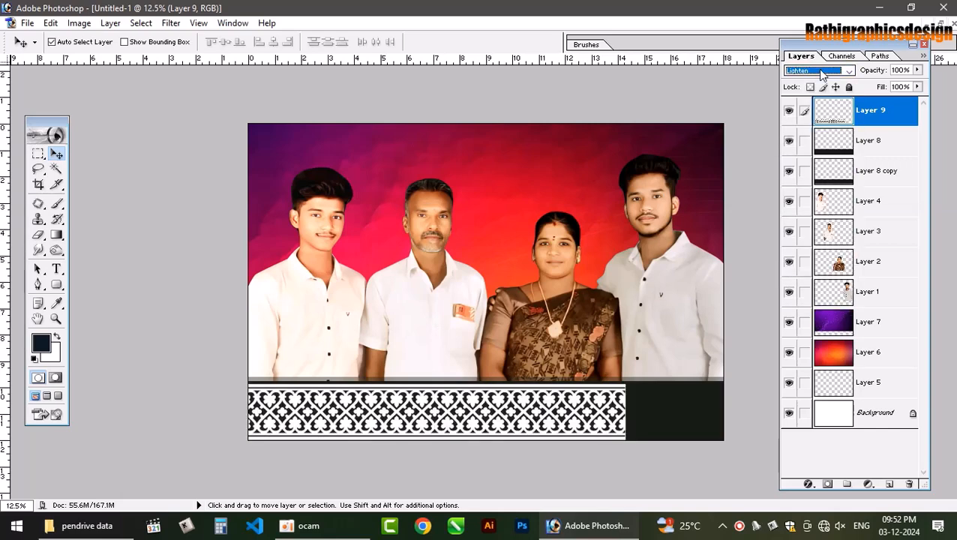
pyautogui.press('Down')
pyautogui.press('Down')
pyautogui.press('Down')
pyautogui.press('Down')
pyautogui.press('Down')
pyautogui.press('Down')
pyautogui.press('Down')
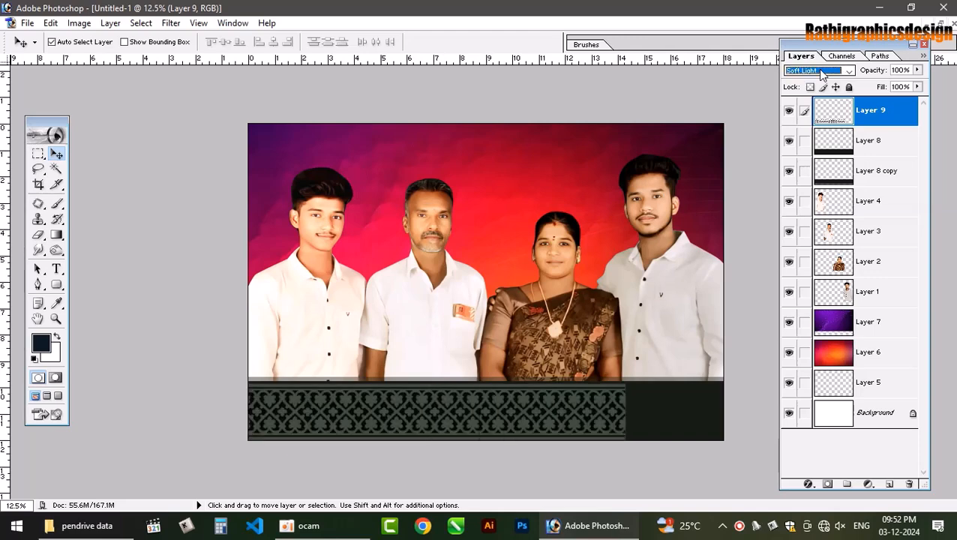
pyautogui.press('Down')
pyautogui.press('Down')
pyautogui.press('Down')
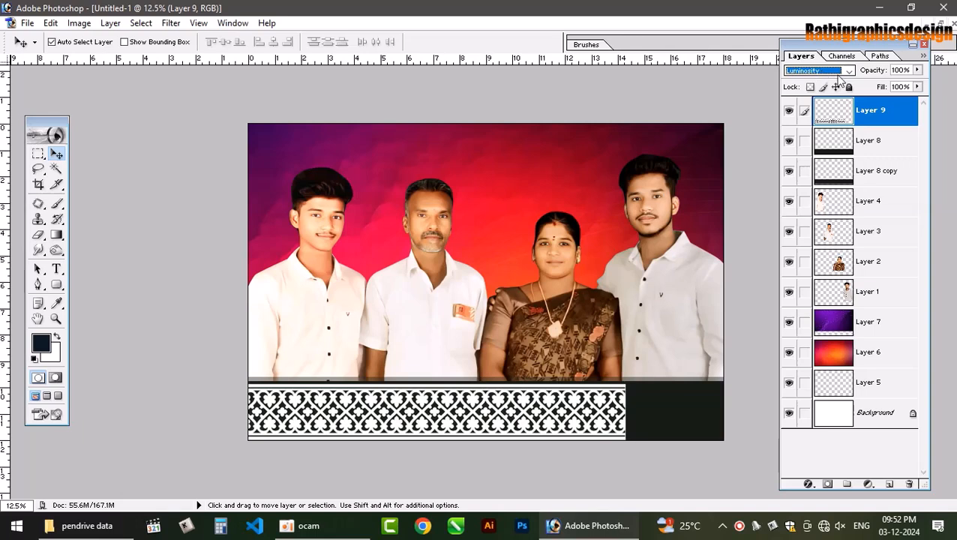
pyautogui.click(849, 70)
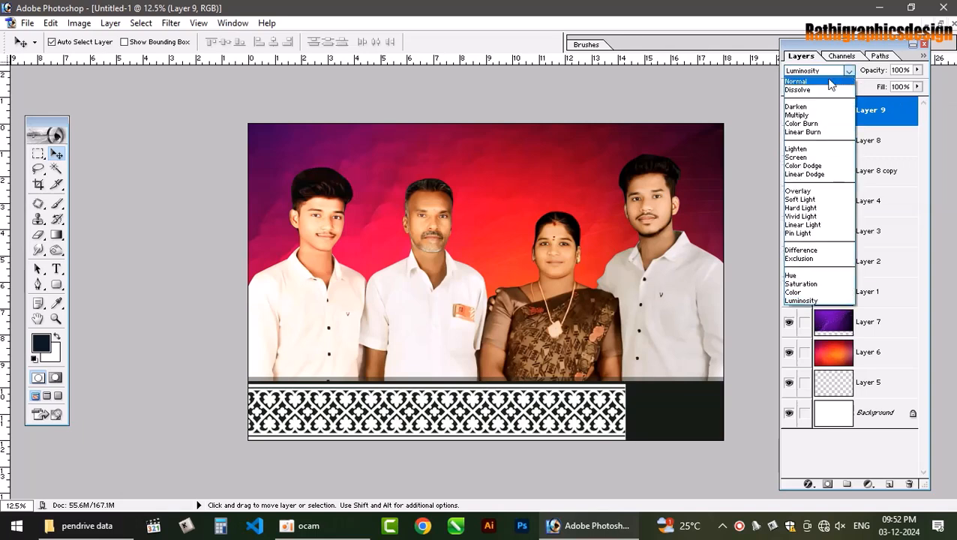
pyautogui.click(814, 73)
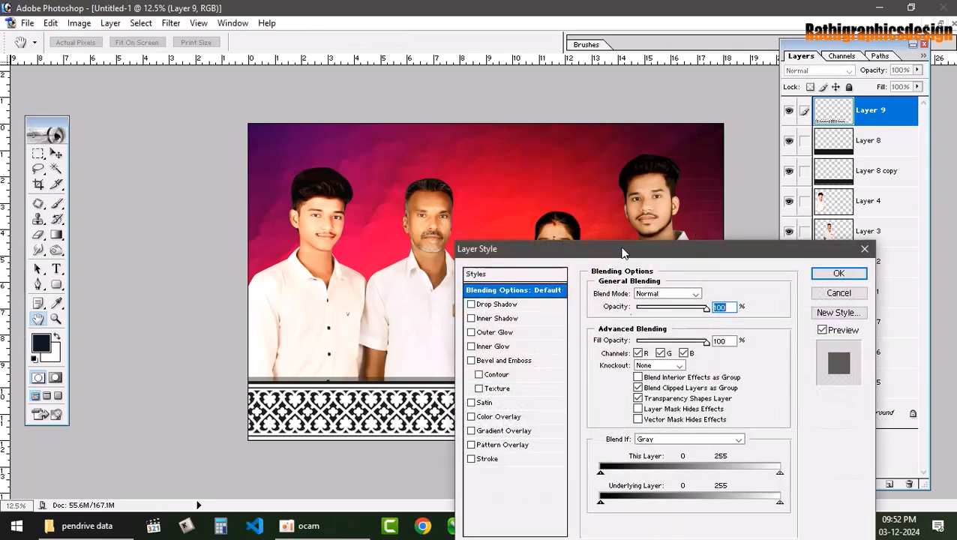
# - Add a Color Overlay to the border pattern in a lighter grey-green based on the strip's colour, using the Color blend mode
pyautogui.moveTo(622, 253); pyautogui.dragTo(633, 101)
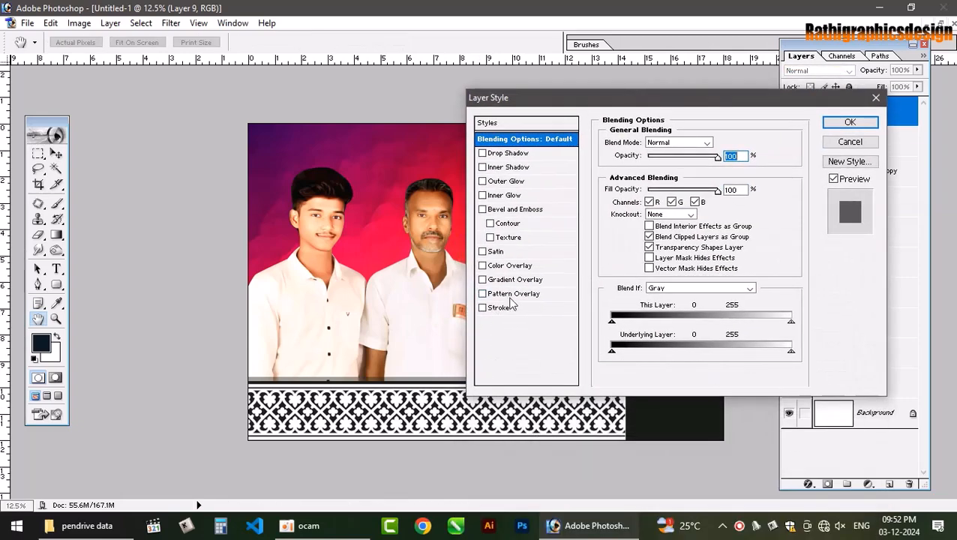
pyautogui.click(530, 271)
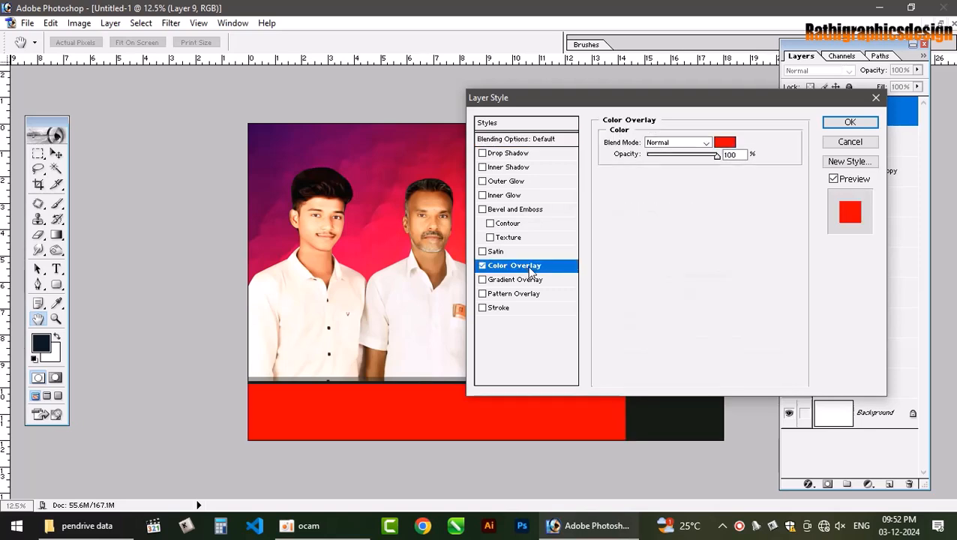
pyautogui.click(725, 142)
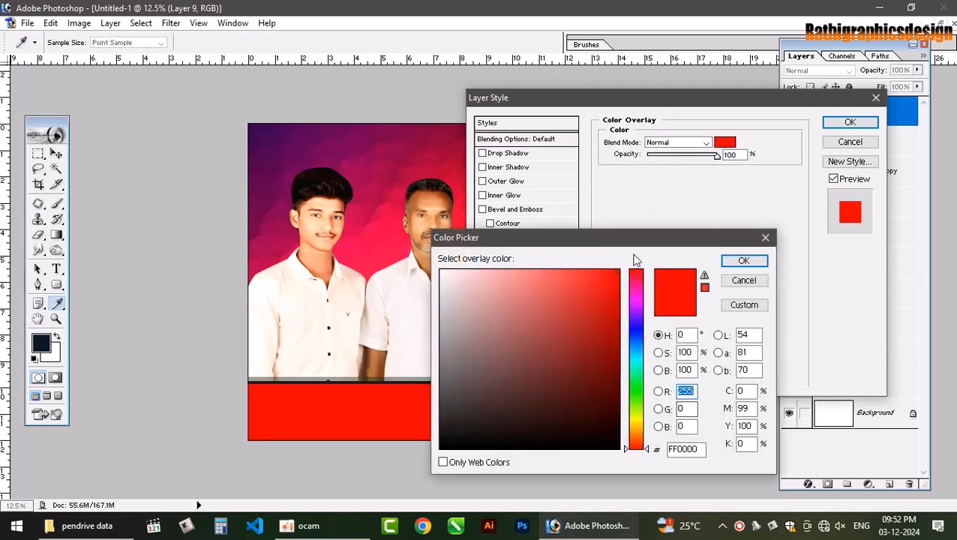
pyautogui.moveTo(642, 238); pyautogui.dragTo(458, 154)
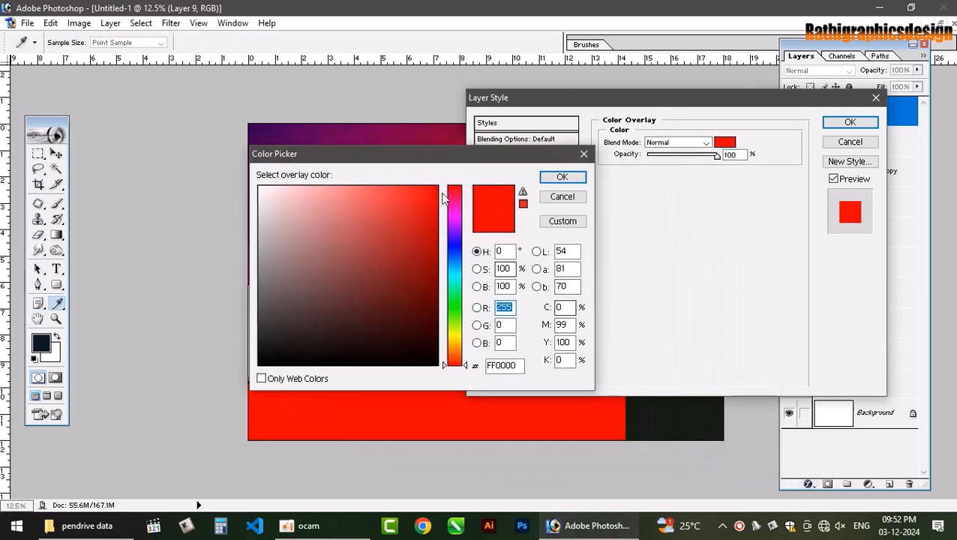
pyautogui.click(671, 406)
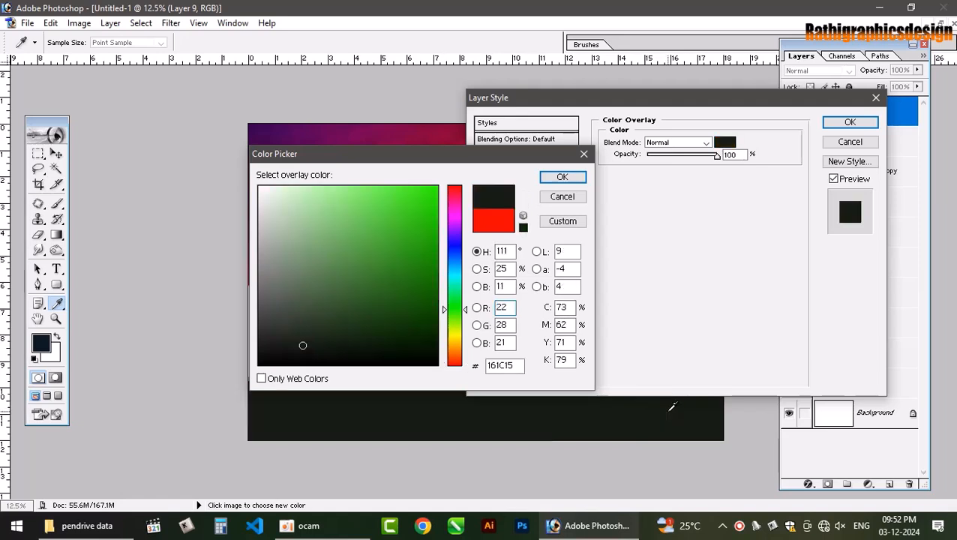
pyautogui.moveTo(292, 323); pyautogui.dragTo(286, 308)
pyautogui.click(563, 178)
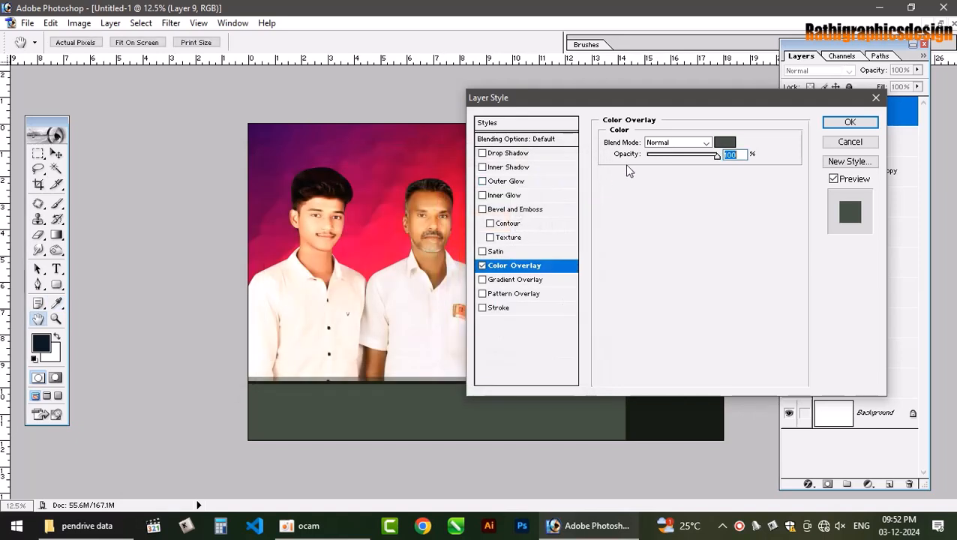
pyautogui.click(699, 145)
pyautogui.click(678, 368)
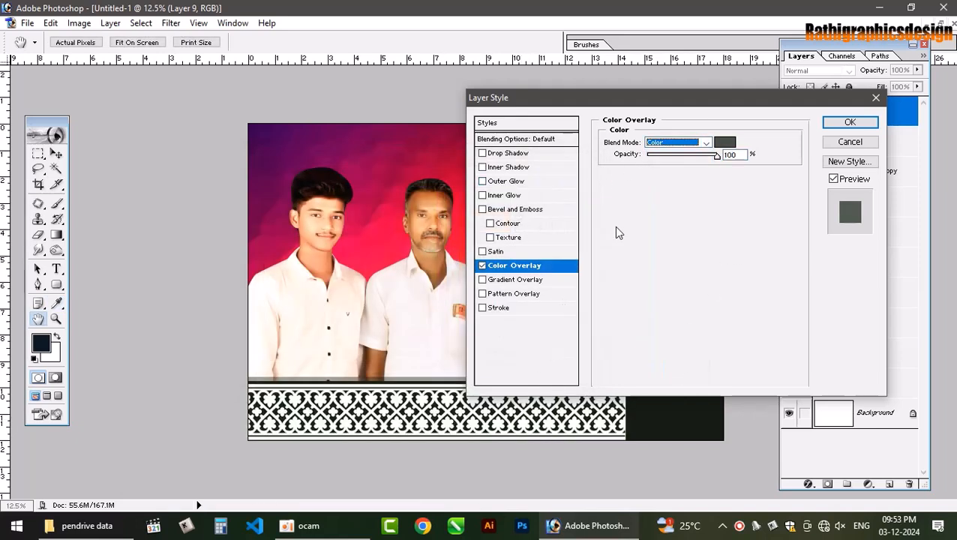
pyautogui.click(851, 124)
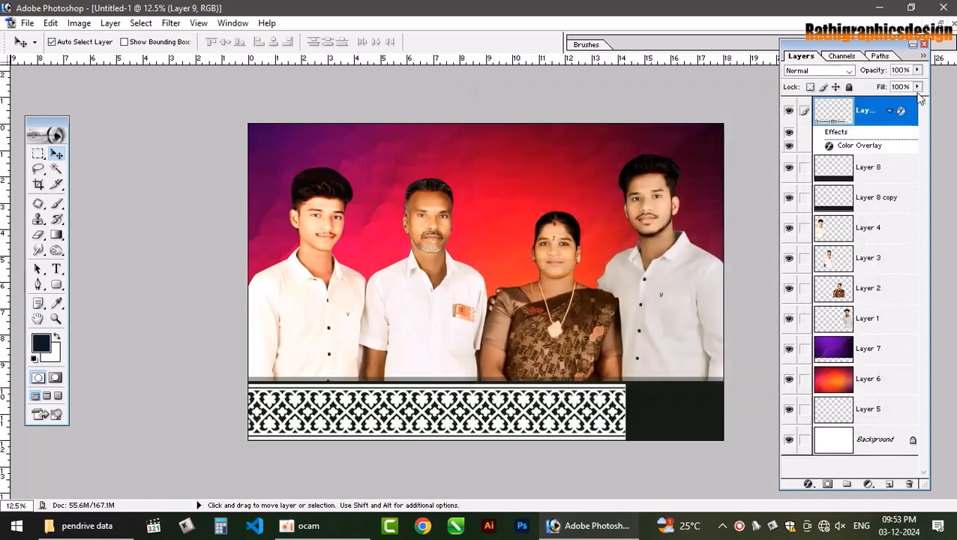
# - Set the border pattern layer's fill to 10%
pyautogui.click(917, 87)
pyautogui.moveTo(912, 101); pyautogui.dragTo(859, 111)
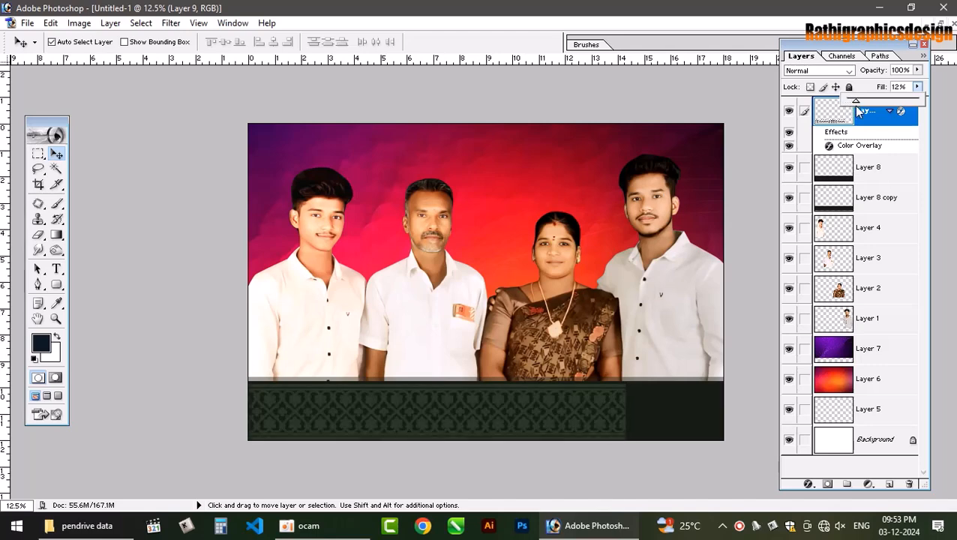
pyautogui.click(908, 89)
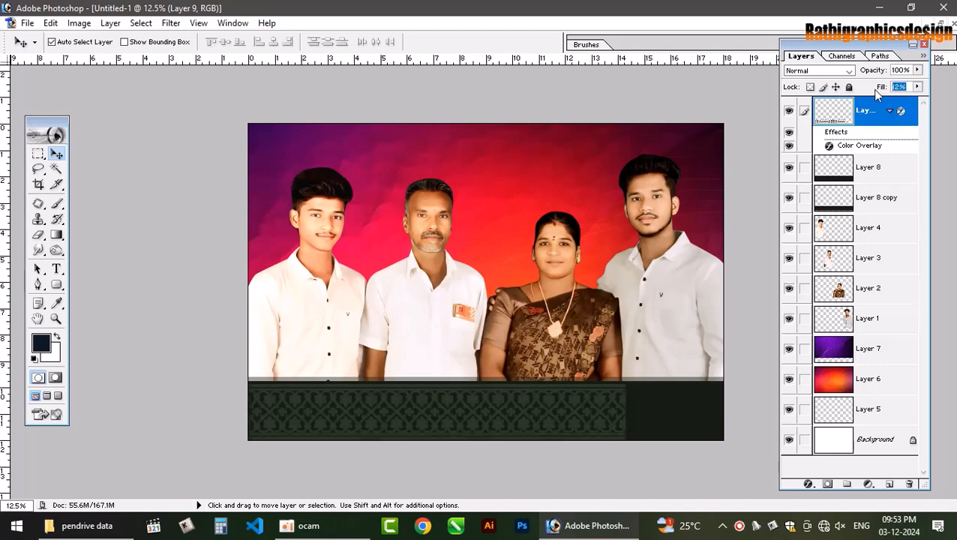
pyautogui.write('10')
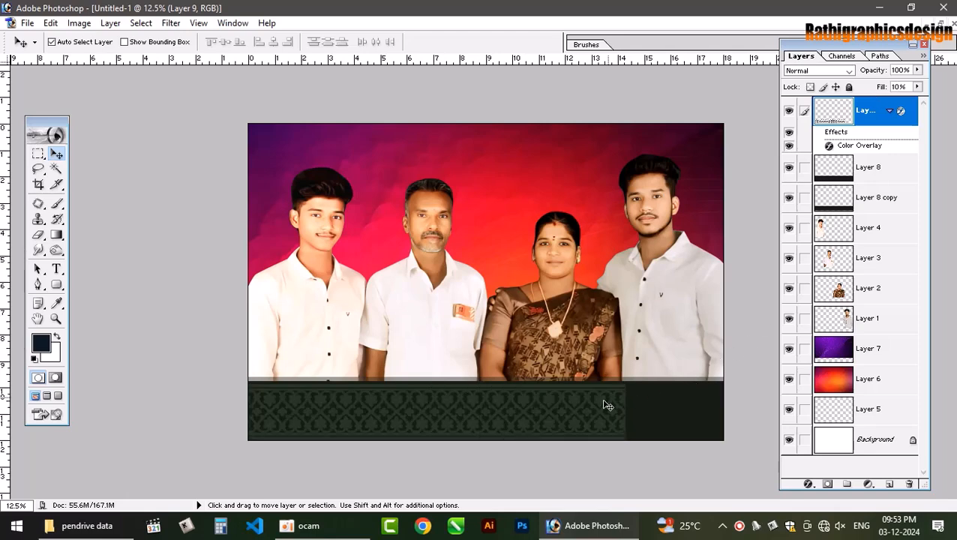
# - Duplicate the border pattern to the strip's right end and delete the part of the copy overlapping the original
pyautogui.moveTo(608, 405); pyautogui.dragTo(668, 422)
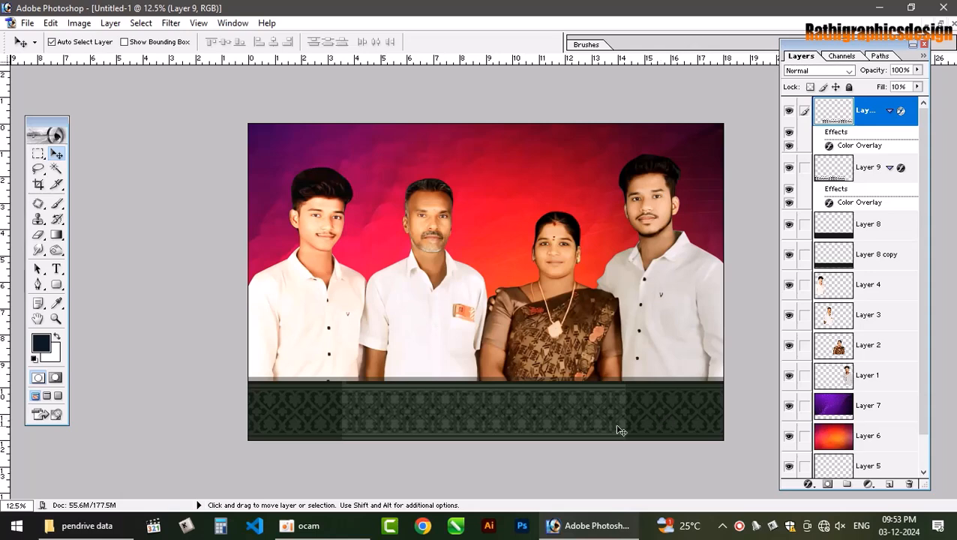
pyautogui.press('m')
pyautogui.moveTo(253, 319); pyautogui.dragTo(624, 493)
pyautogui.hotkey('ctrl', 'j')
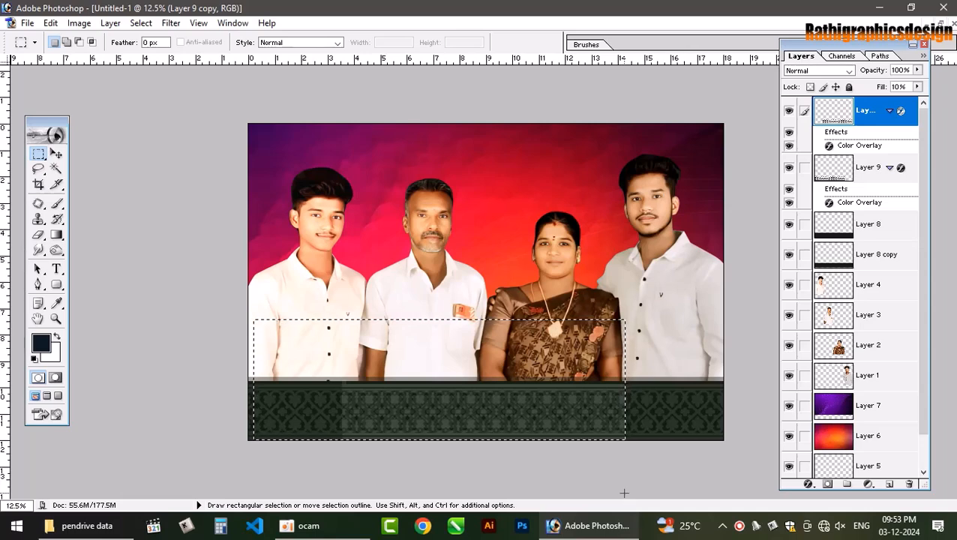
pyautogui.press('v')
pyautogui.hotkey('ctrl', 'd')
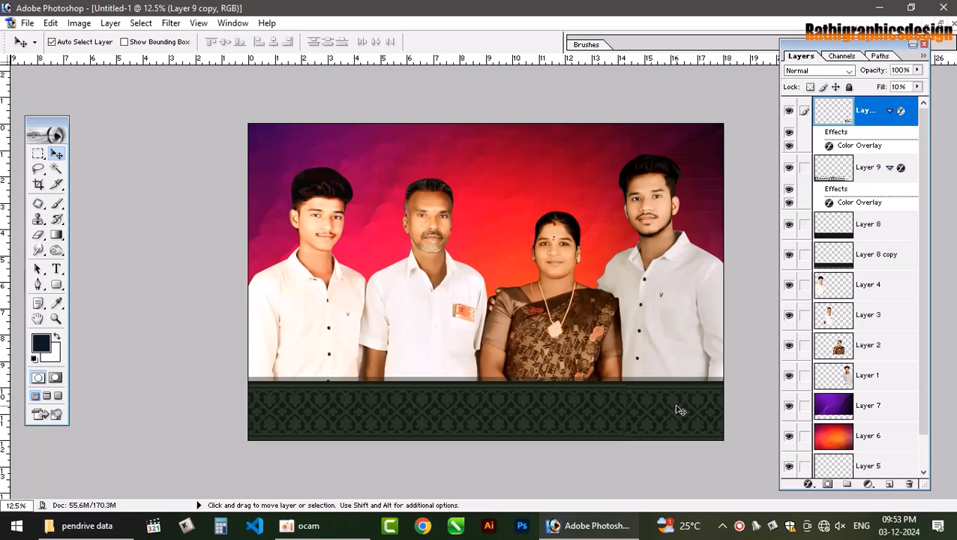
# - Link the original border pattern layer to its copy
pyautogui.rightClick(560, 405)
pyautogui.click(587, 411)
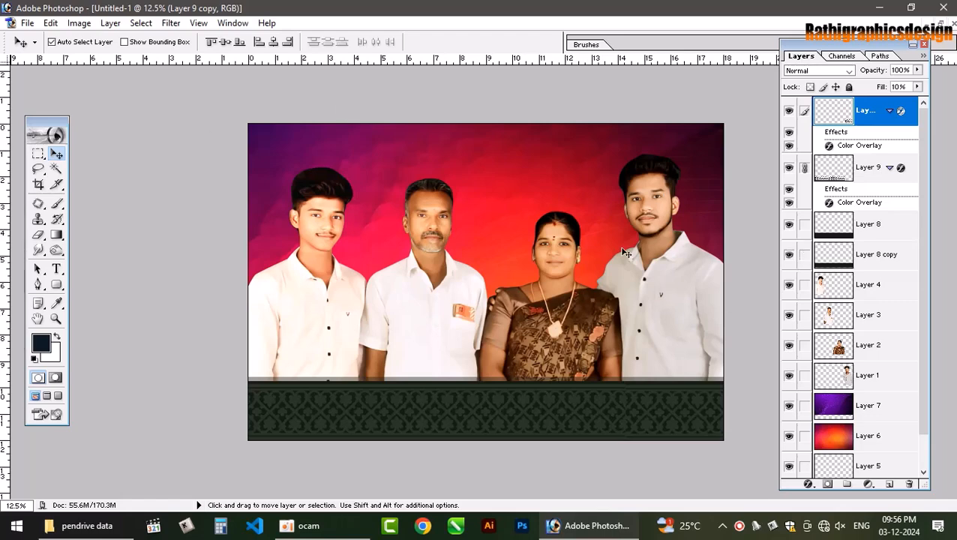
# - Adjust the dark bottom strip's Hue/Saturation to hue 0, saturation +100 and lightness -44
pyautogui.click(888, 234)
pyautogui.hotkey('ctrl', 'u')
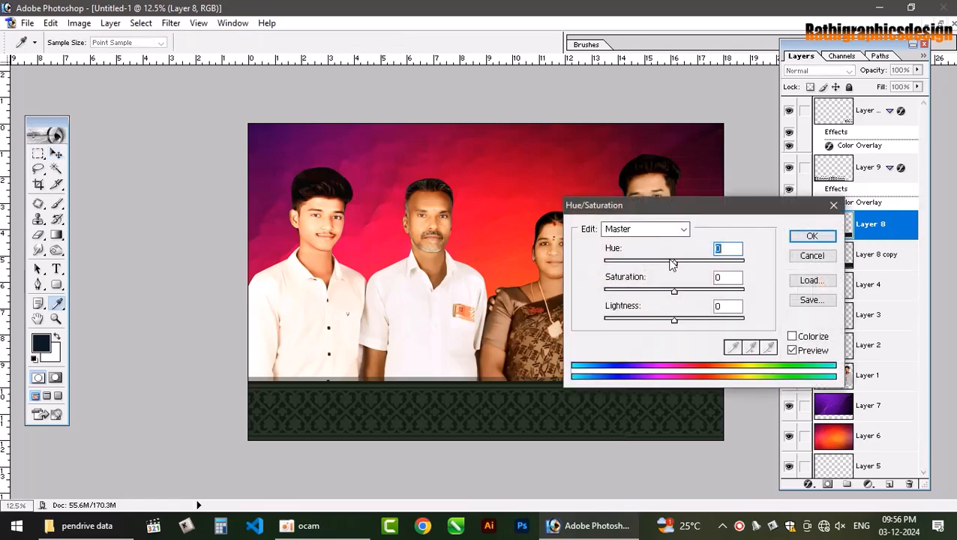
pyautogui.moveTo(674, 263); pyautogui.dragTo(646, 264)
pyautogui.moveTo(674, 322); pyautogui.dragTo(647, 322)
pyautogui.moveTo(647, 267); pyautogui.dragTo(731, 264)
pyautogui.moveTo(674, 293); pyautogui.dragTo(753, 302)
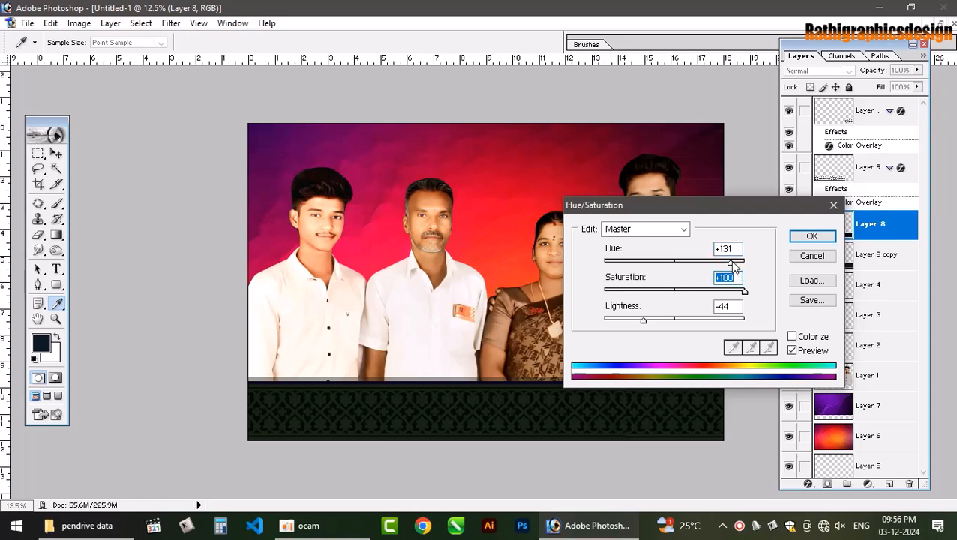
pyautogui.moveTo(733, 264); pyautogui.dragTo(675, 271)
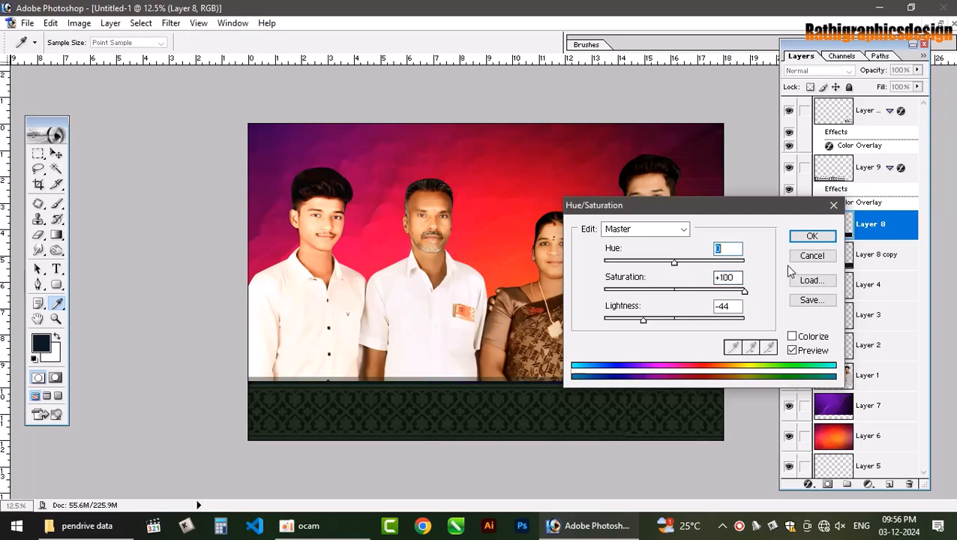
pyautogui.click(810, 237)
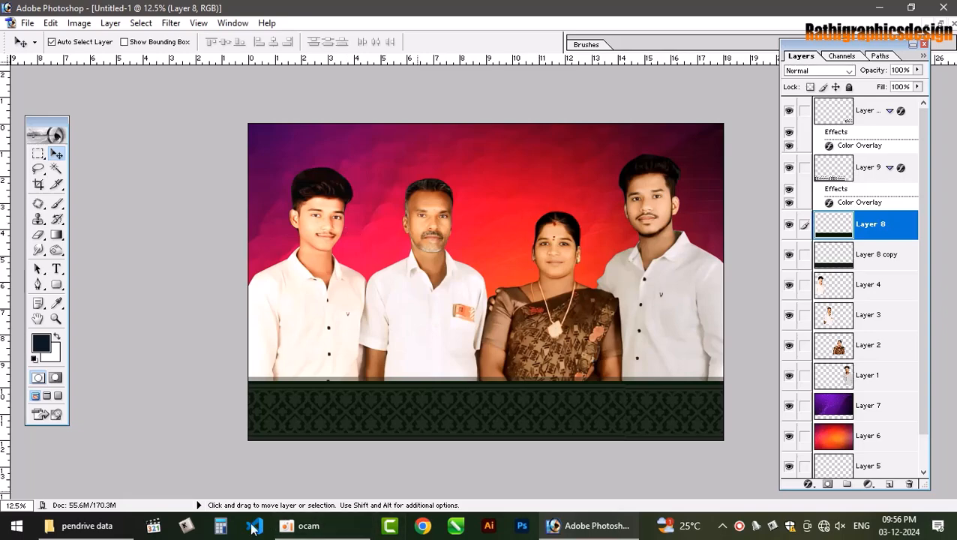
# - Preview the cozy-living-room picture in the background design folder and open it in Photoshop
pyautogui.click(71, 526)
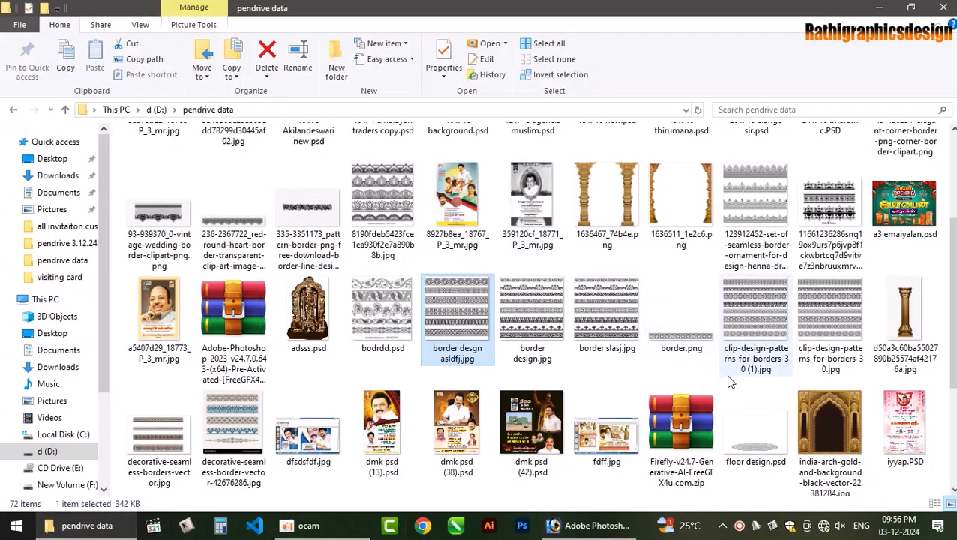
pyautogui.scroll(1, 720, 375)
pyautogui.scroll(1, 735, 385)
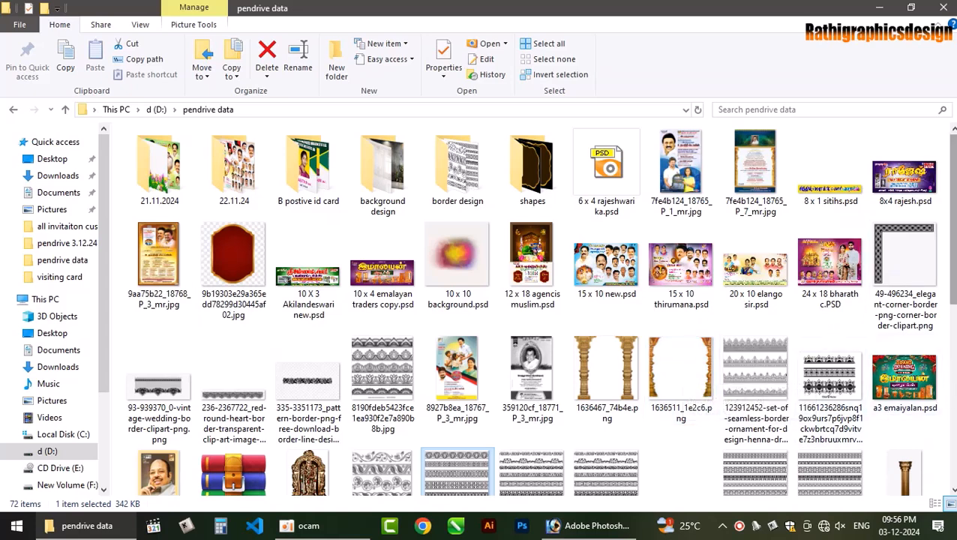
pyautogui.doubleClick(384, 169)
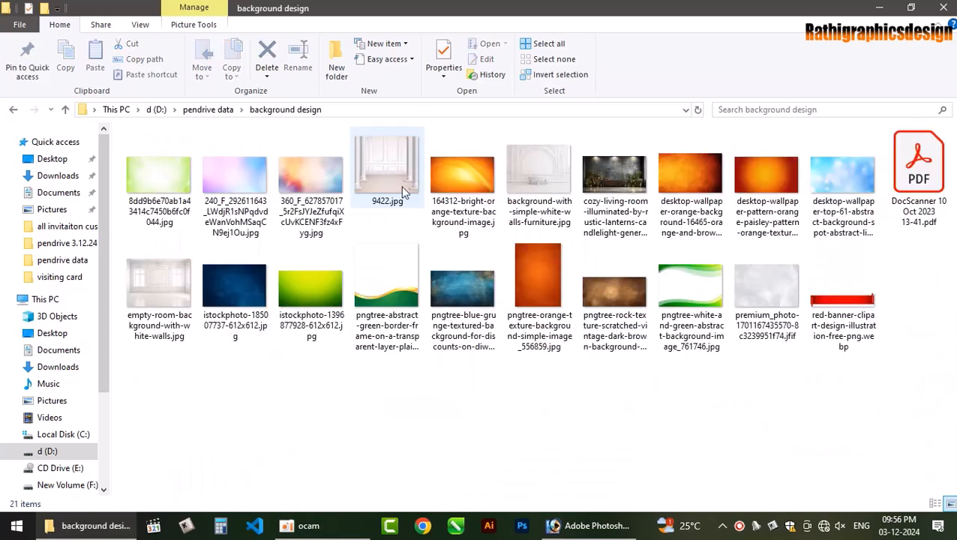
pyautogui.doubleClick(615, 179)
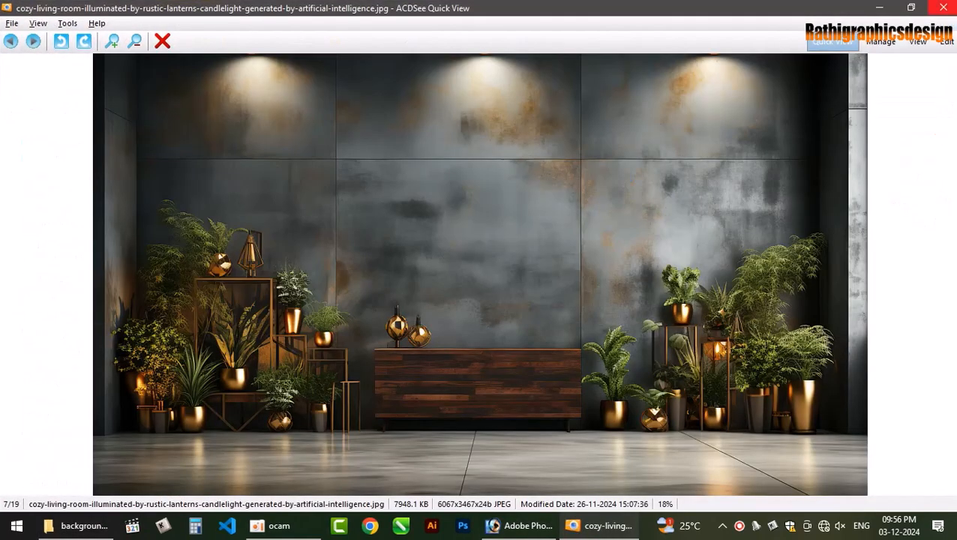
pyautogui.click(946, 6)
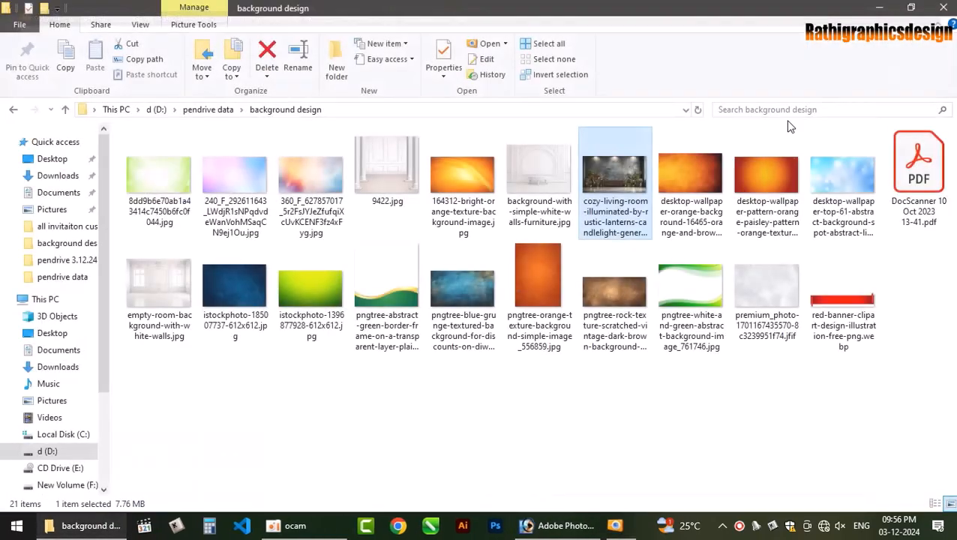
pyautogui.moveTo(632, 194); pyautogui.dragTo(418, 156)
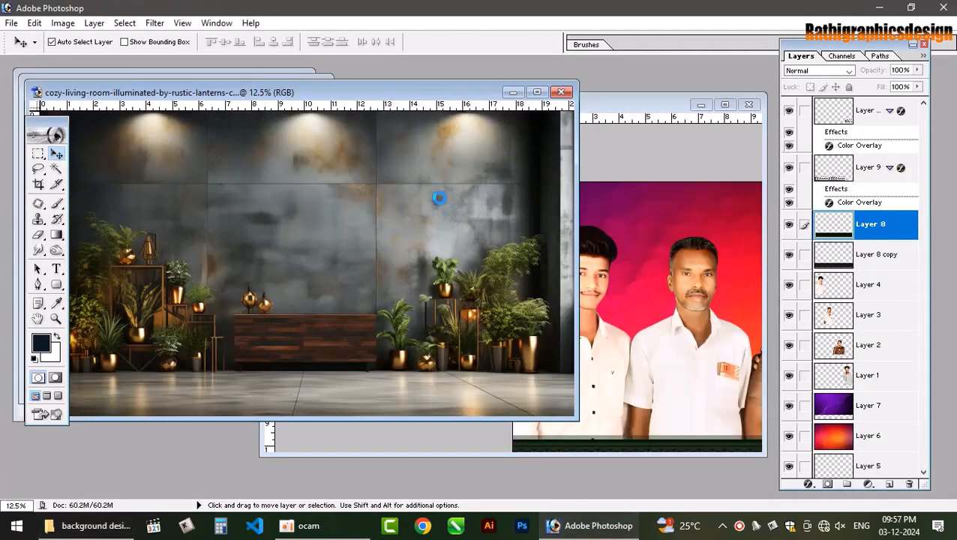
# - Copy the living-room picture into the family composition, maximize that document and position the picture across the full canvas width
pyautogui.moveTo(330, 227); pyautogui.dragTo(574, 174)
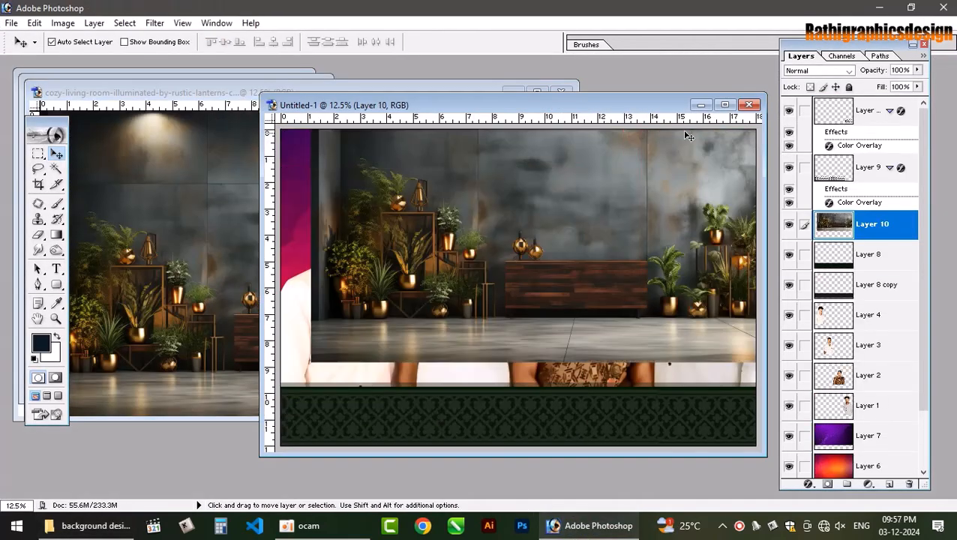
pyautogui.click(722, 106)
pyautogui.moveTo(587, 229); pyautogui.dragTo(511, 240)
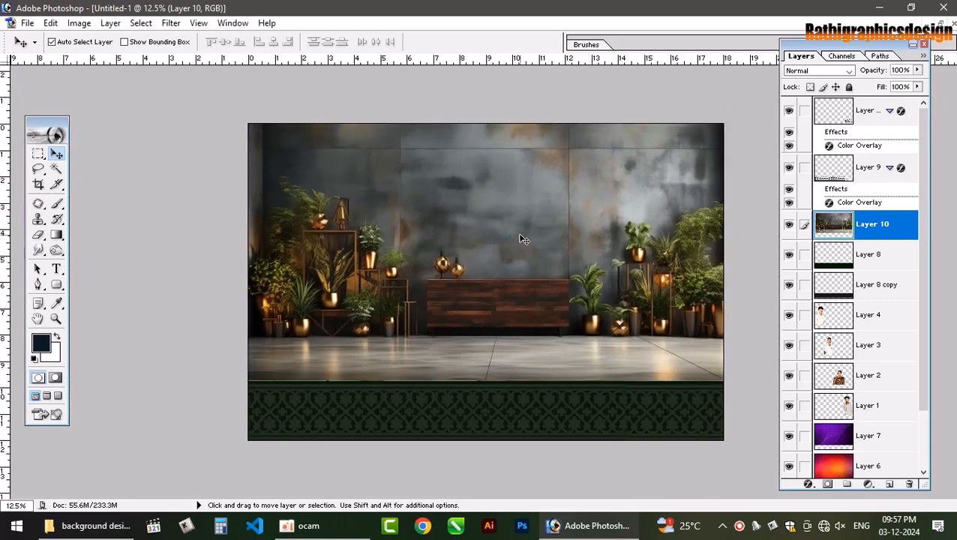
pyautogui.hotkey('ctrl', 't')
pyautogui.moveTo(593, 203)
pyautogui.mouseDown()
pyautogui.moveTo(571, 216)
pyautogui.moveTo(579, 216)
pyautogui.mouseUp()
pyautogui.press('Return')
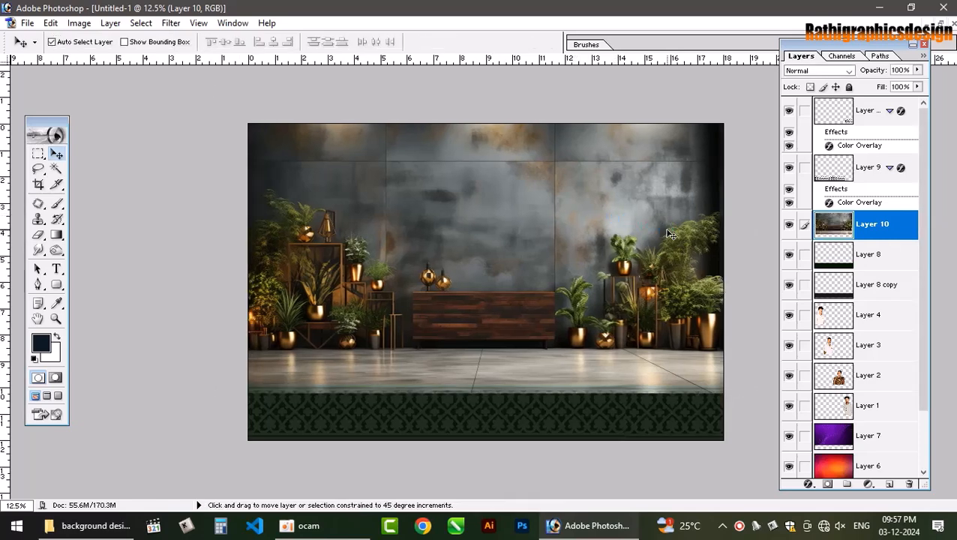
# - Move the living-room layer beneath the four people and directly above the purple background layer
pyautogui.hotkey('ctrl', 'shift', '[')
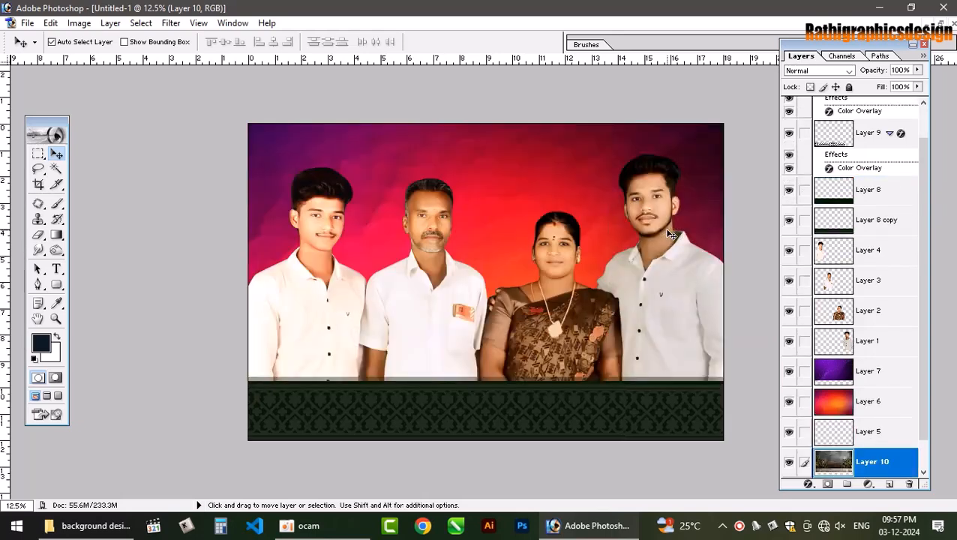
pyautogui.hotkey('ctrl', ']')
pyautogui.hotkey('ctrl', ']')
pyautogui.hotkey('ctrl', ']')
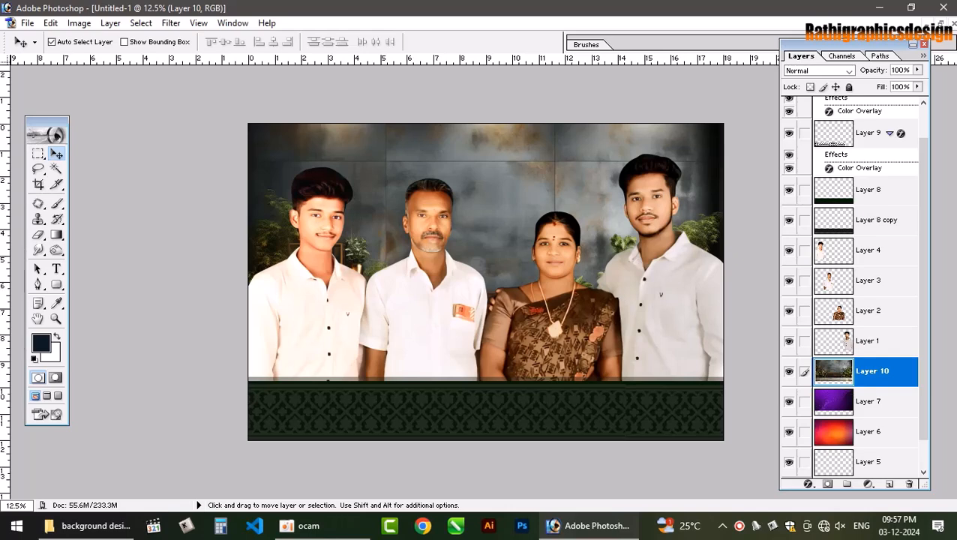
# - Blend the living-room layer in Hard Light mode after trying other modes, and hide the purple background layer
pyautogui.click(819, 71)
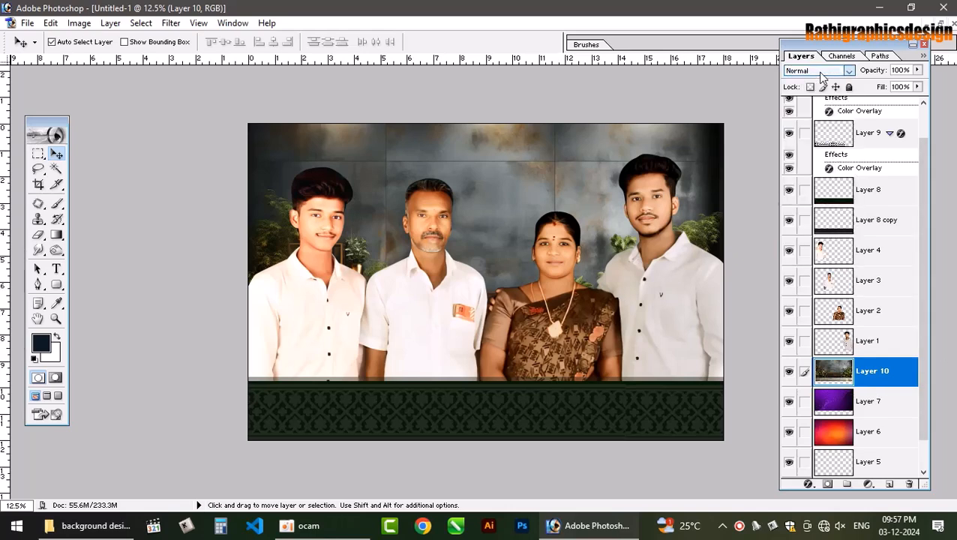
pyautogui.press('Down')
pyautogui.press('Down')
pyautogui.press('Down')
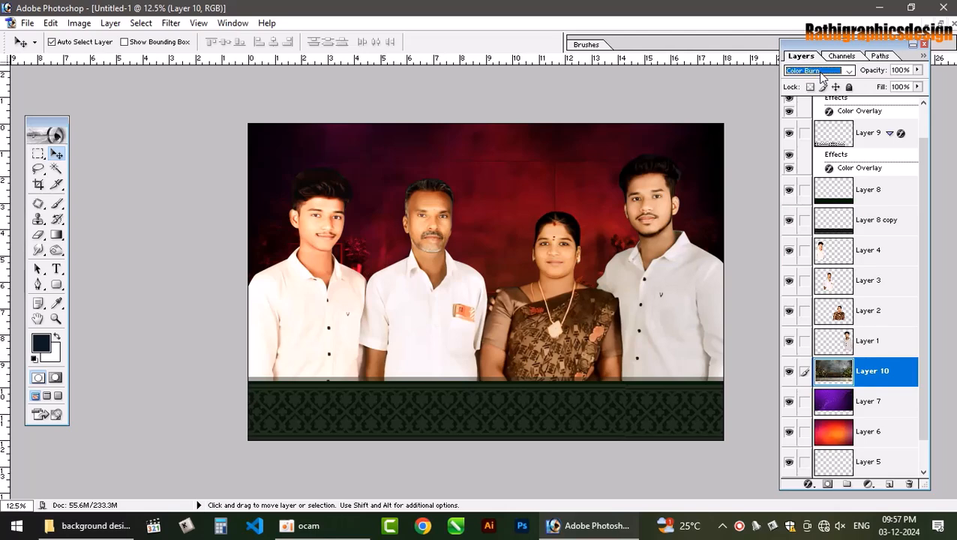
pyautogui.press('Down')
pyautogui.press('Down')
pyautogui.press('Down')
pyautogui.press('Down')
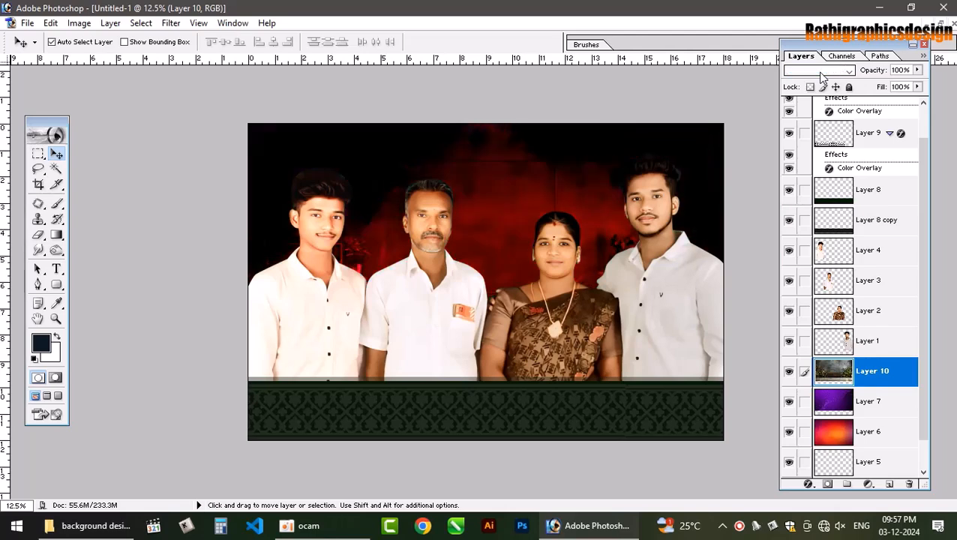
pyautogui.press('Down')
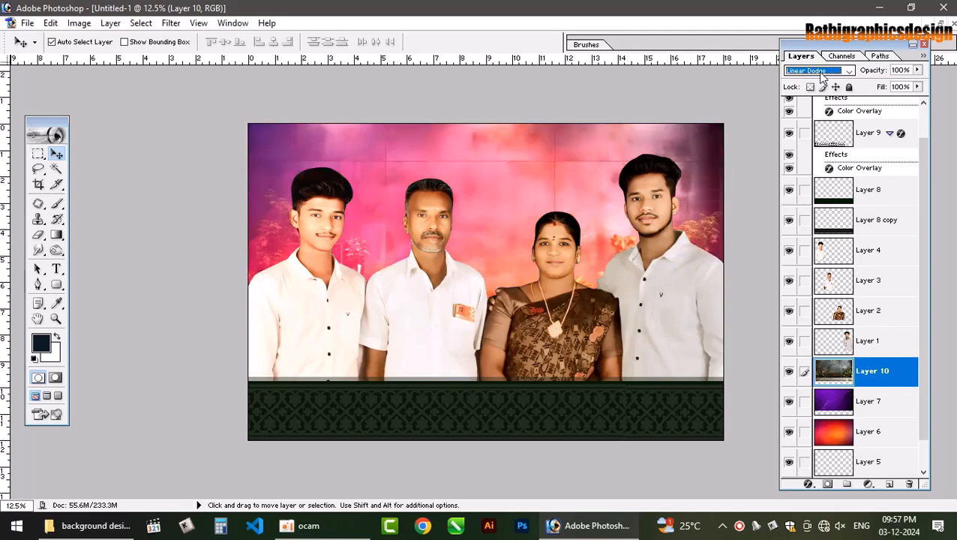
pyautogui.click(788, 402)
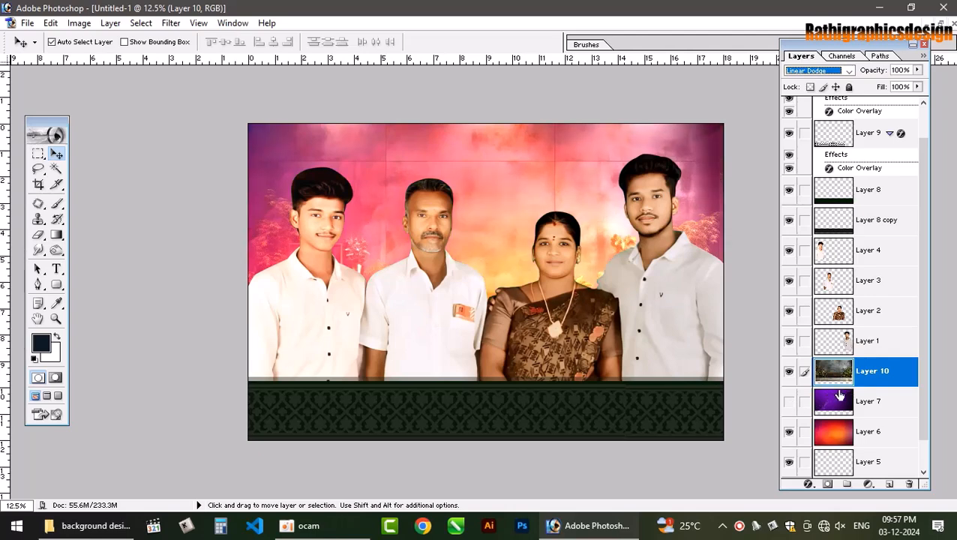
pyautogui.press('Down')
pyautogui.press('Down')
pyautogui.press('Down')
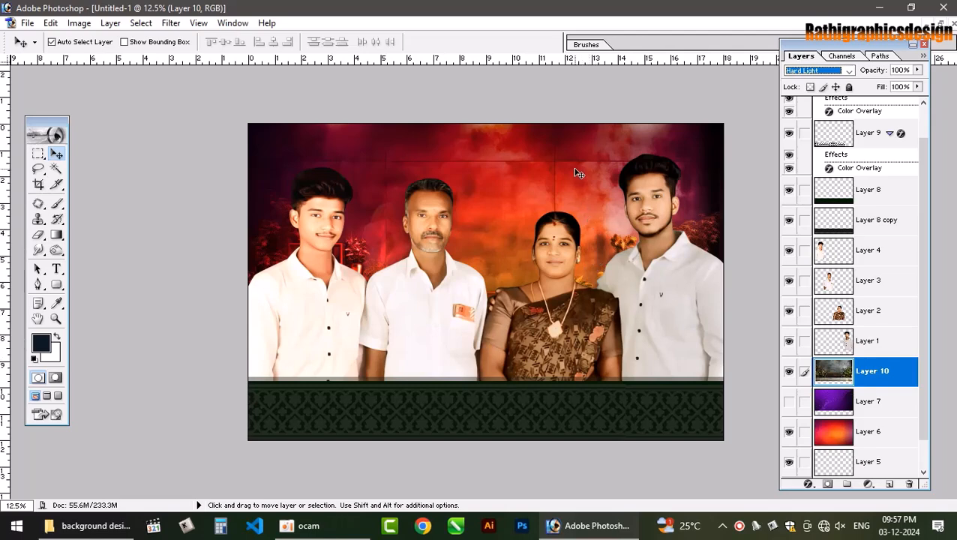
# - Nudge the living-room layer up to Y 1231.5 px so its lower edge sits near the dark strip's upper edge
pyautogui.hotkey('ctrl', 't')
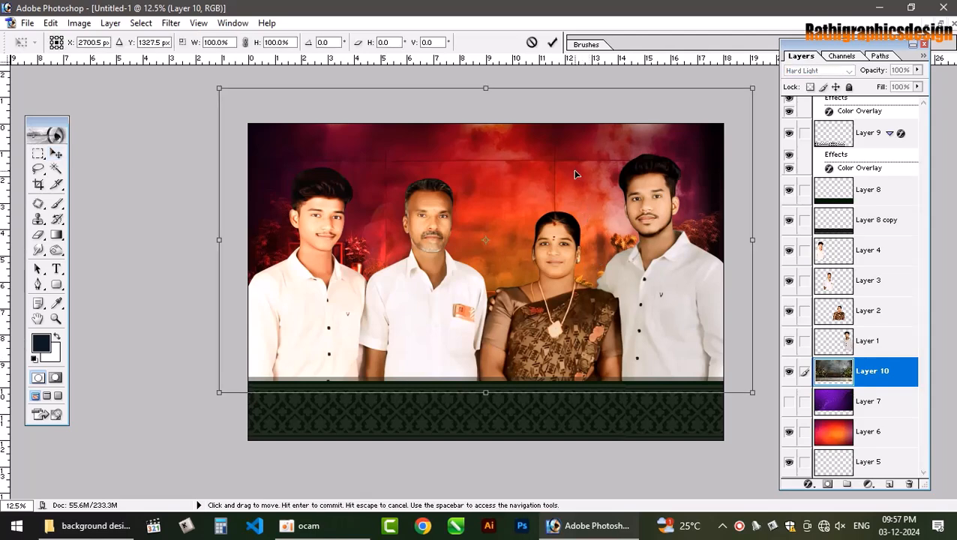
pyautogui.press('Up')
pyautogui.press('Up')
pyautogui.press('Up')
pyautogui.press('Up')
pyautogui.press('Up')
pyautogui.press('Up')
pyautogui.press('Up')
pyautogui.press('Up')
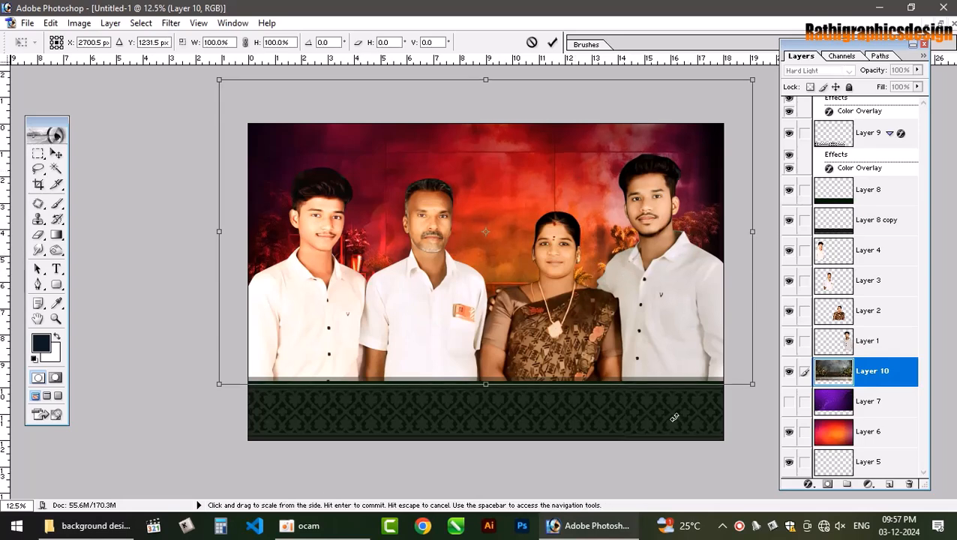
pyautogui.press('Return')
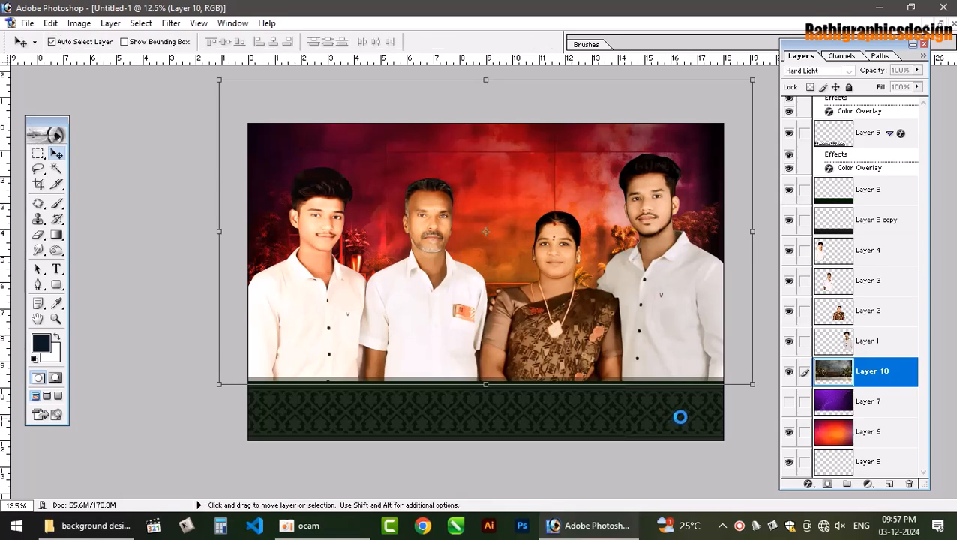
# - Try different blend modes on the dark strip's Layer 8 and leave it at Hard Light
pyautogui.click(831, 201)
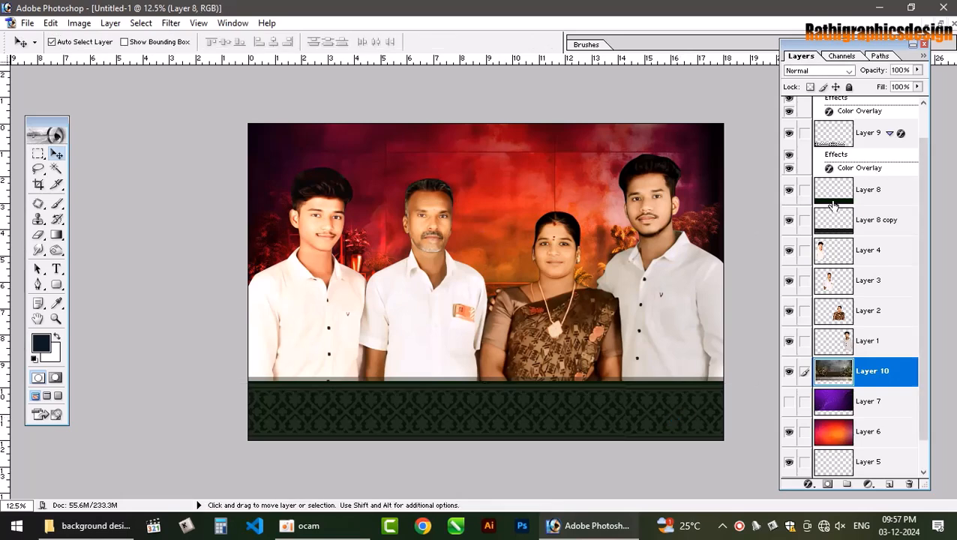
pyautogui.click(824, 72)
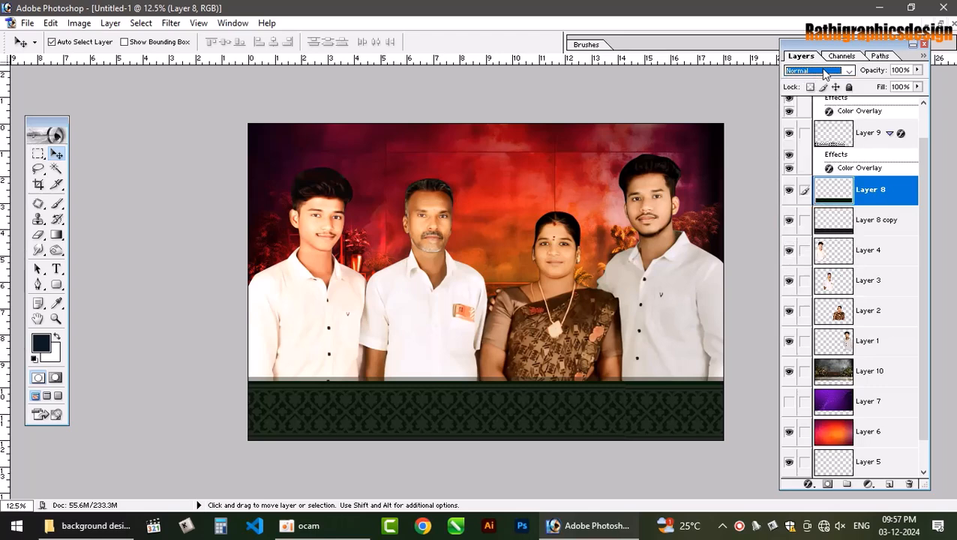
pyautogui.press('Down')
pyautogui.press('Down')
pyautogui.press('Down')
pyautogui.press('Down')
pyautogui.press('Down')
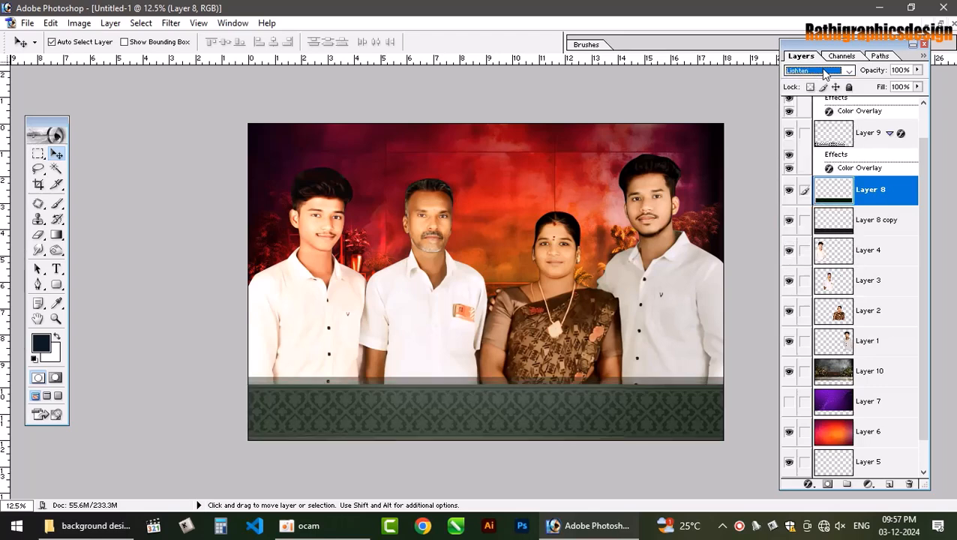
pyautogui.press('Down')
pyautogui.press('Down')
pyautogui.press('Down')
pyautogui.press('Down')
pyautogui.press('Down')
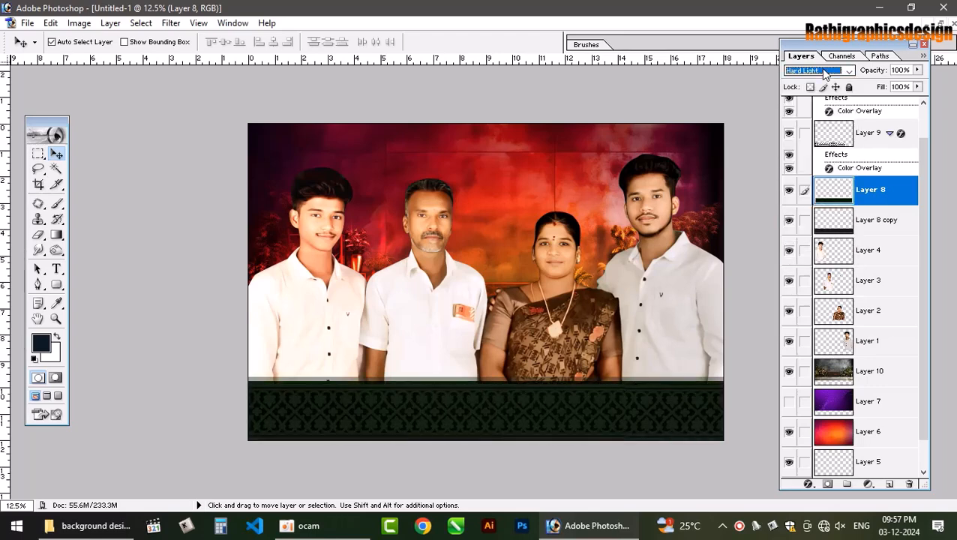
pyautogui.press('Up')
# - Check the composition up close, fit the whole image in the window and hide the Layers palette
pyautogui.hotkey('ctrl', '+')
pyautogui.hotkey('ctrl', '+')
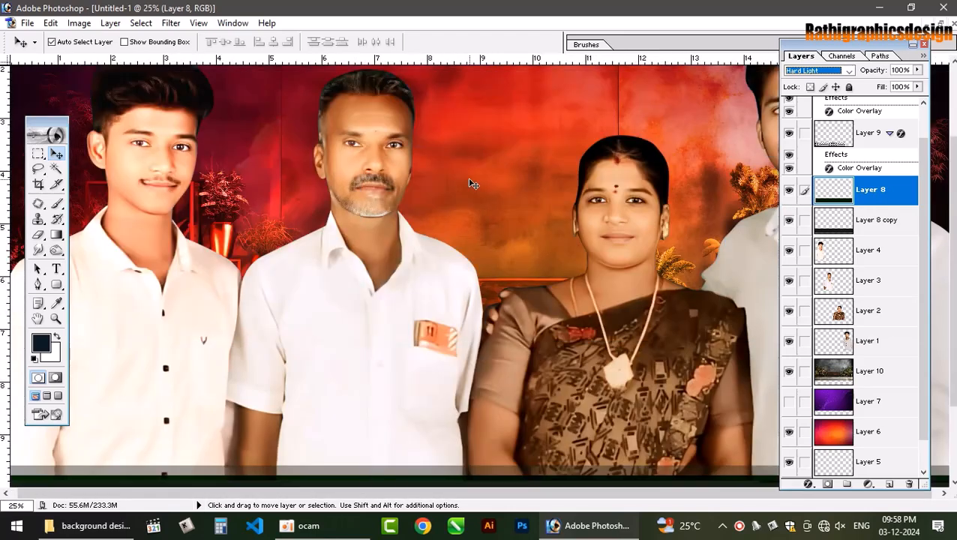
pyautogui.hotkey('ctrl', '0')
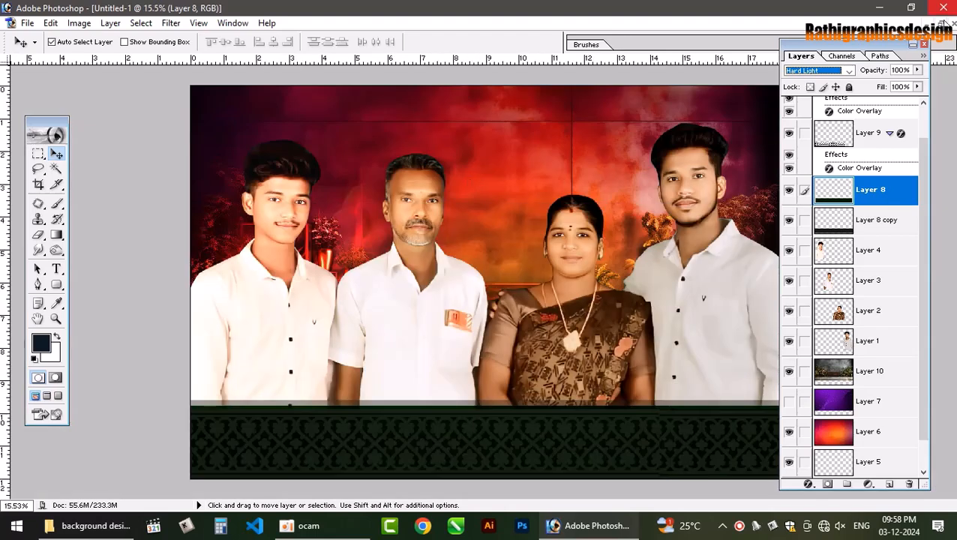
pyautogui.click(925, 46)
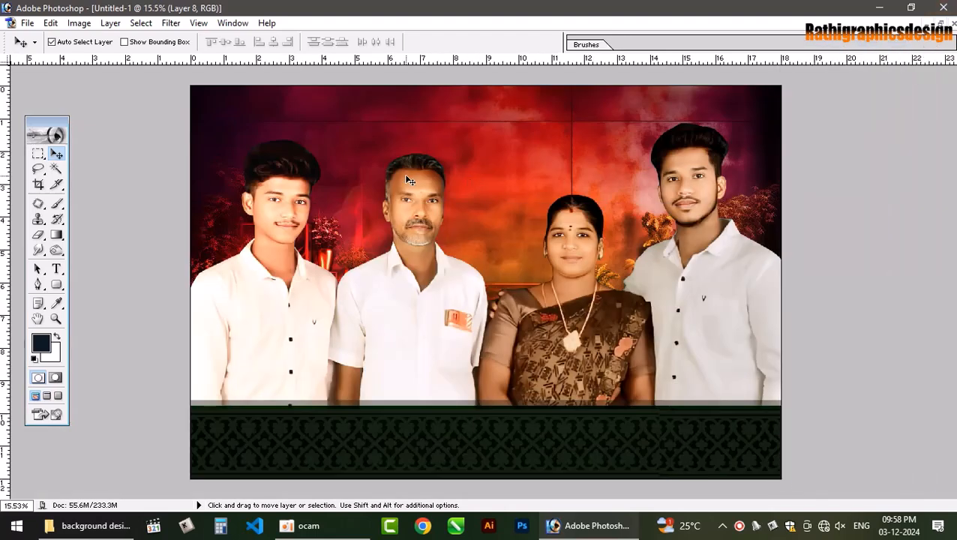